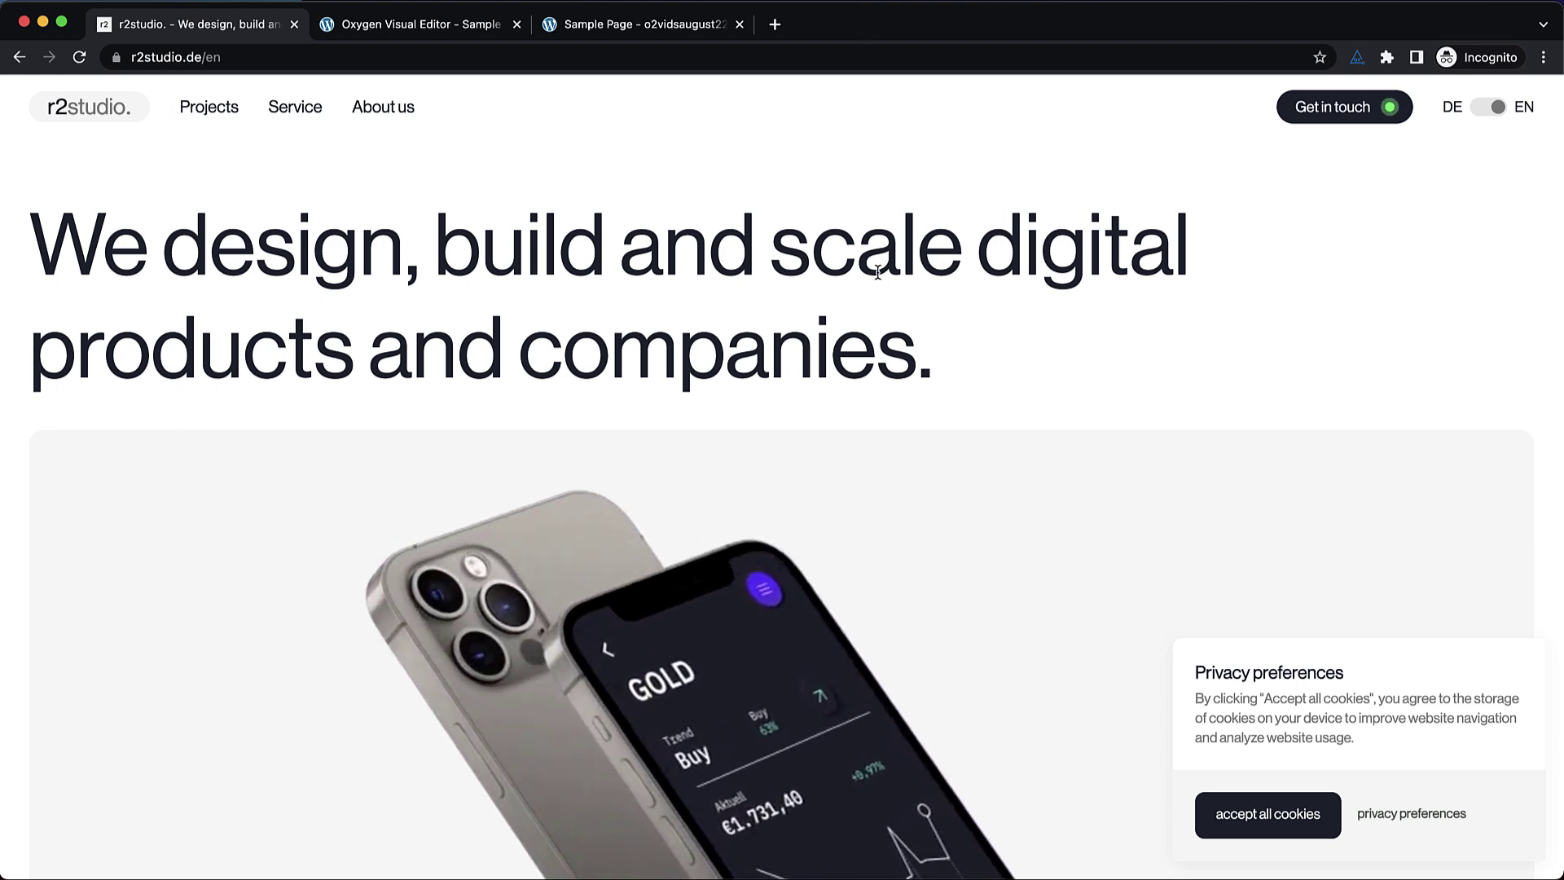
# Scroll the r2studio reference site to review its sticky, blurred header
pyautogui.scroll(-3, 877, 271)
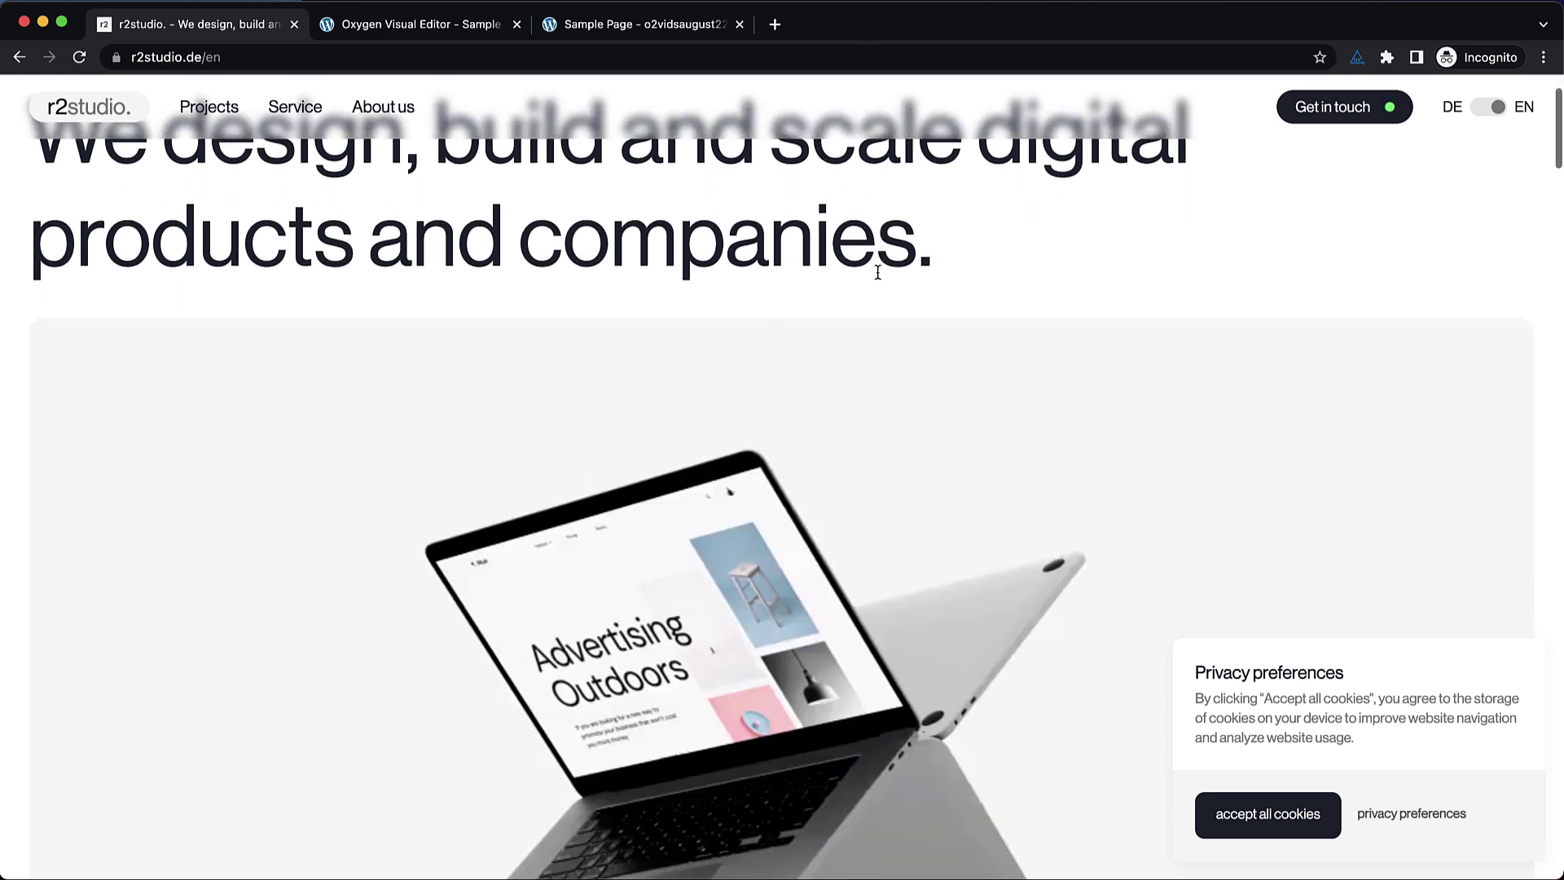
pyautogui.scroll(-3, 877, 274)
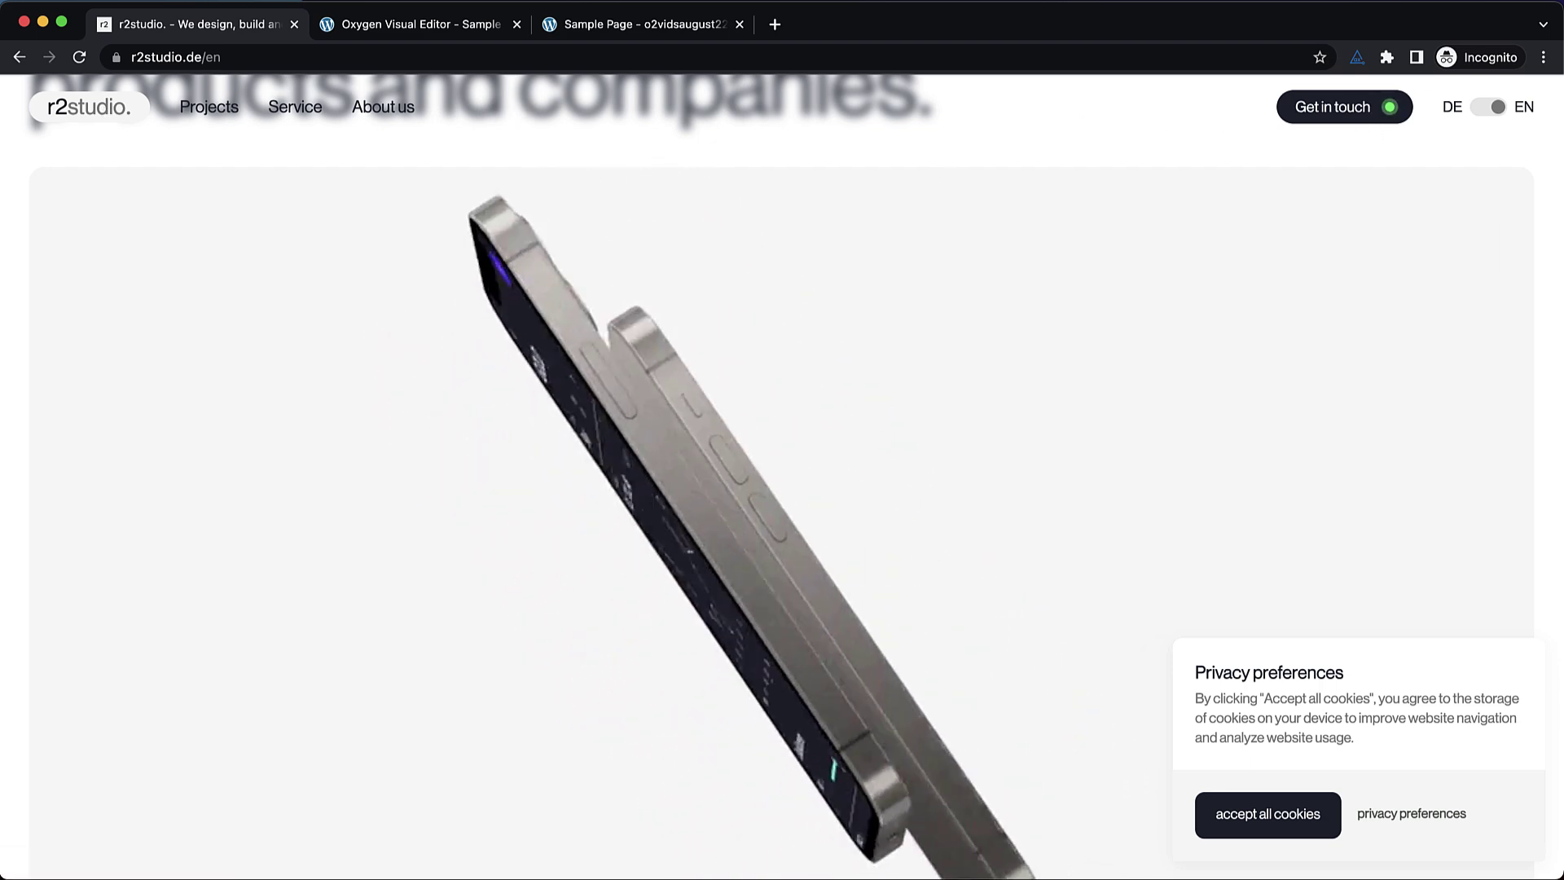
pyautogui.scroll(3, 782, 488)
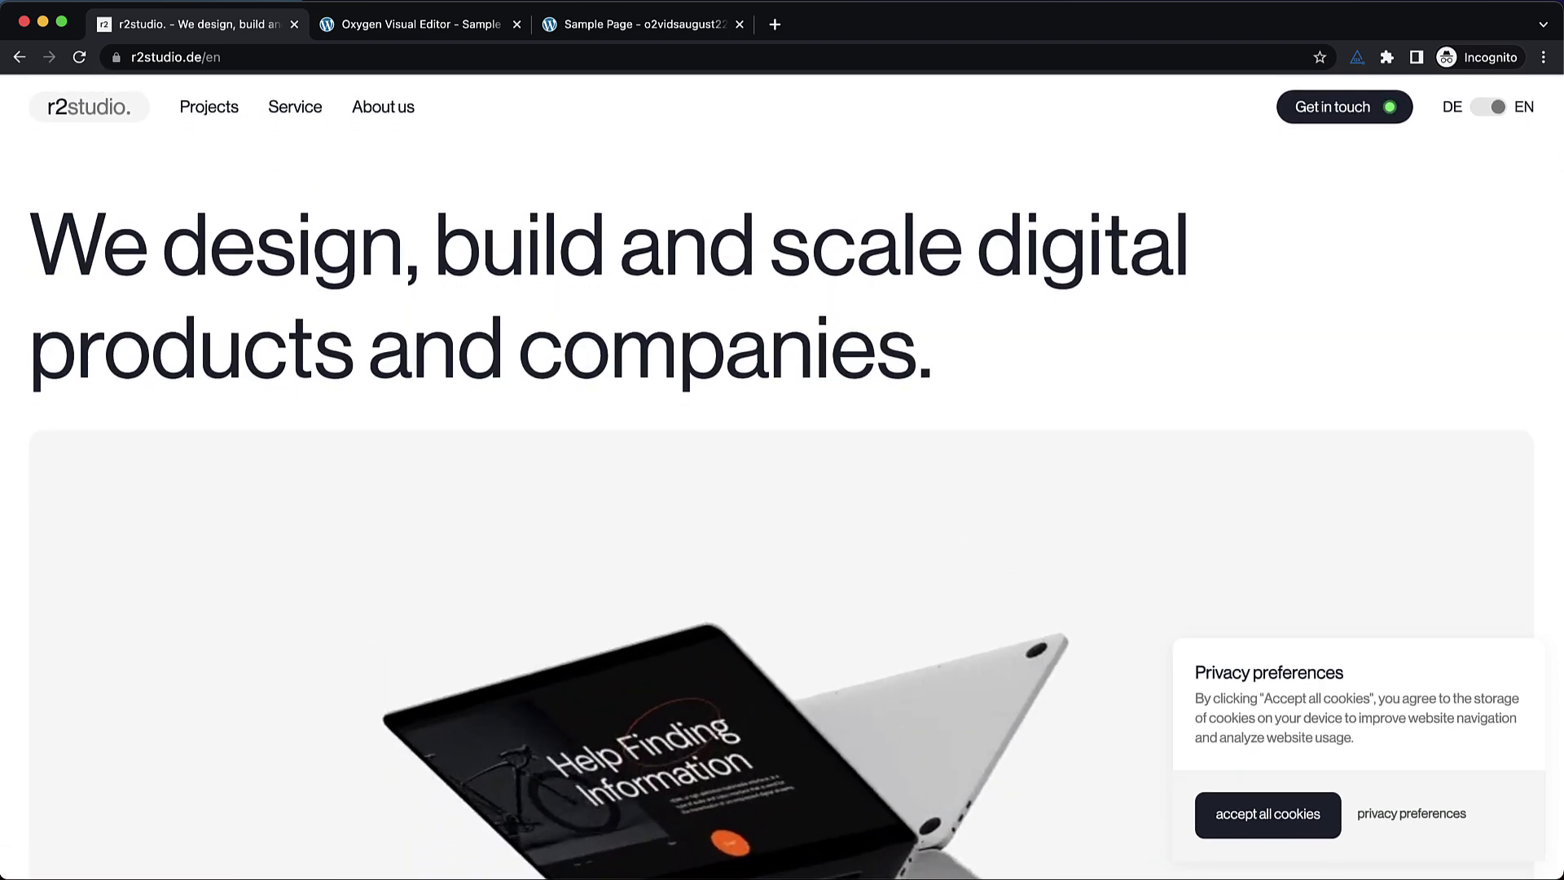
pyautogui.scroll(-2, 820, 111)
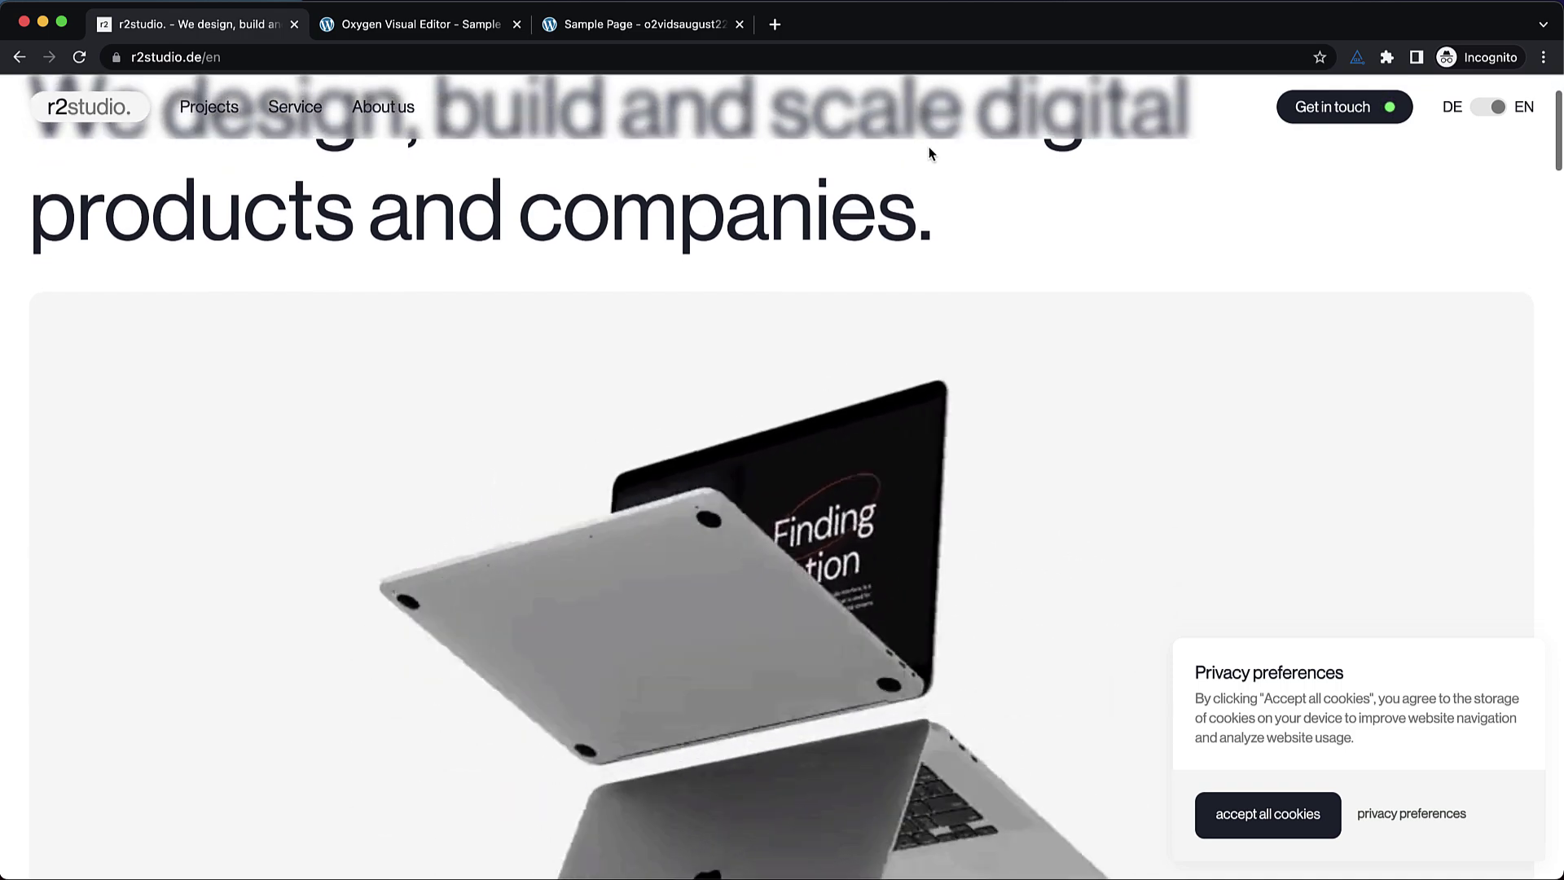
pyautogui.scroll(-5, 820, 115)
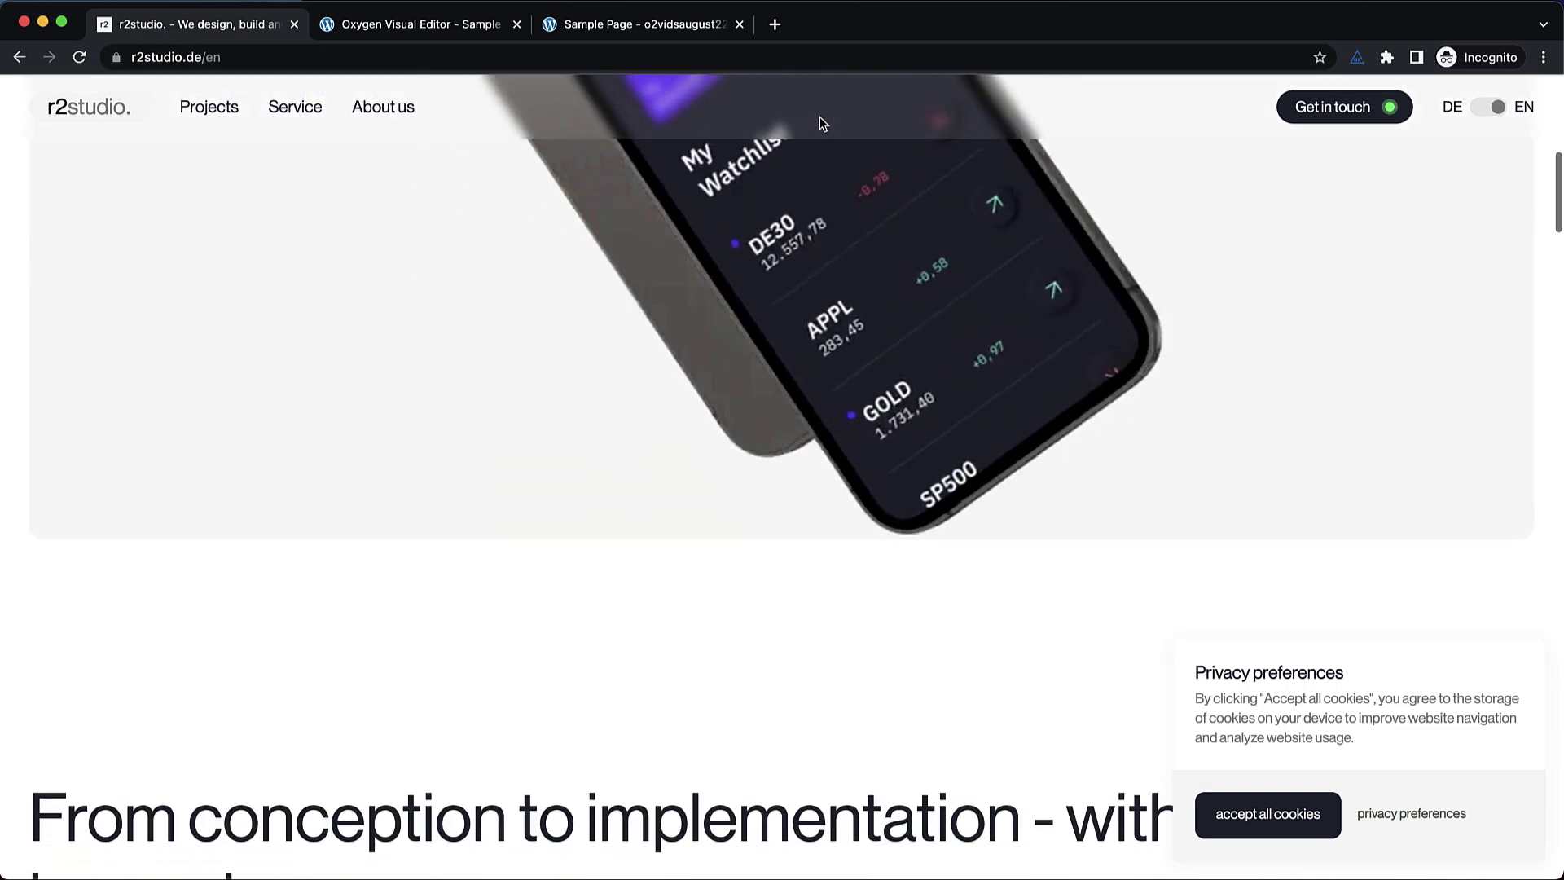
pyautogui.scroll(-8, 820, 122)
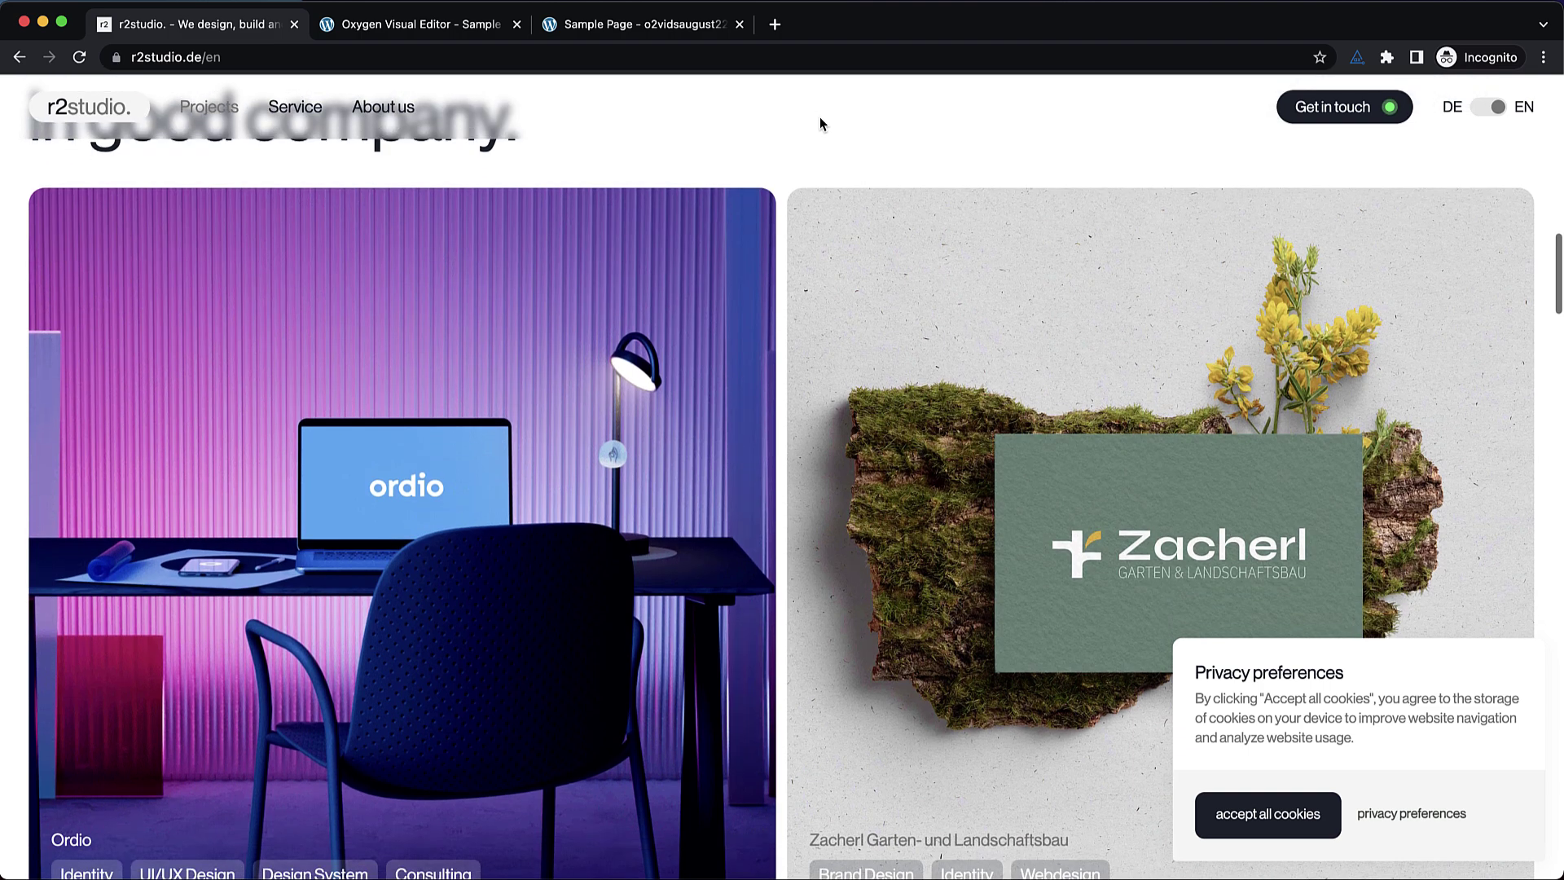
pyautogui.scroll(15, 820, 116)
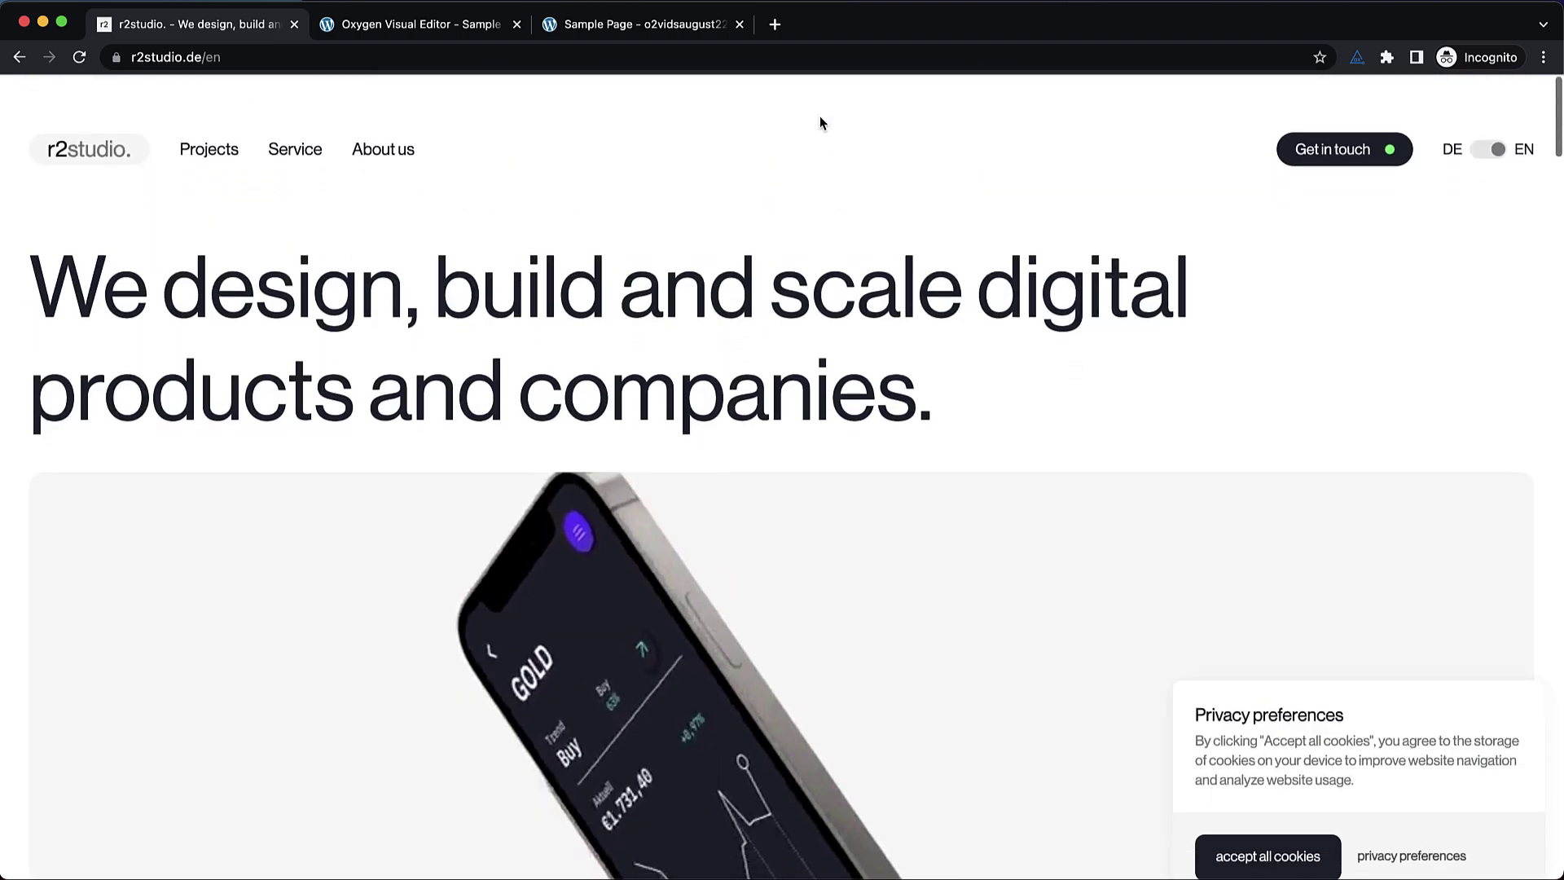
# Close the r2studio tab and add a Header Builder element to the sample page
pyautogui.click(433, 31)
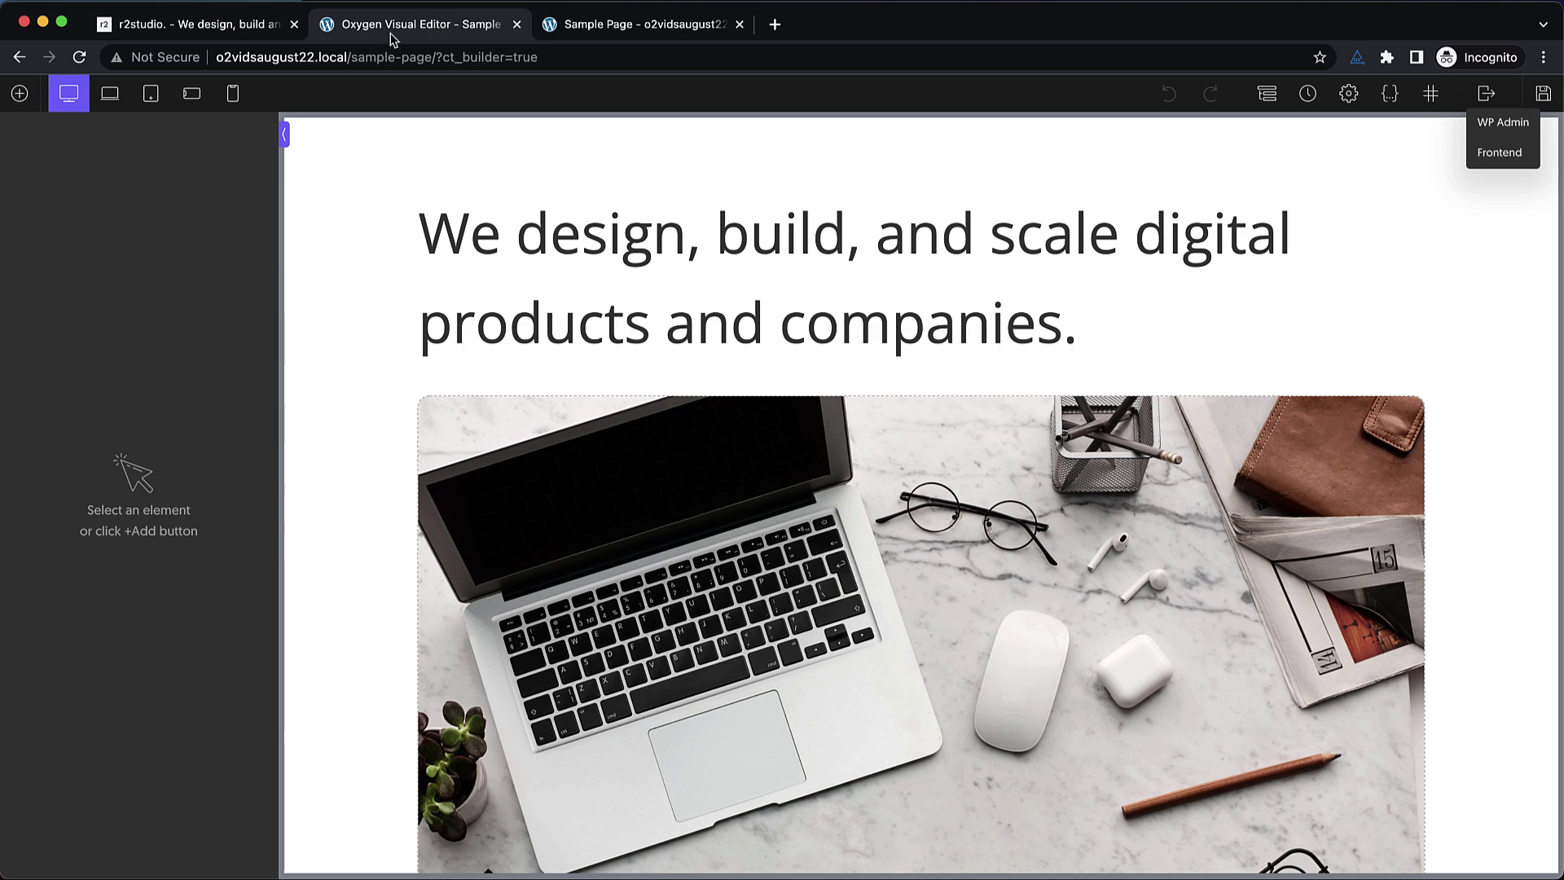
pyautogui.click(295, 26)
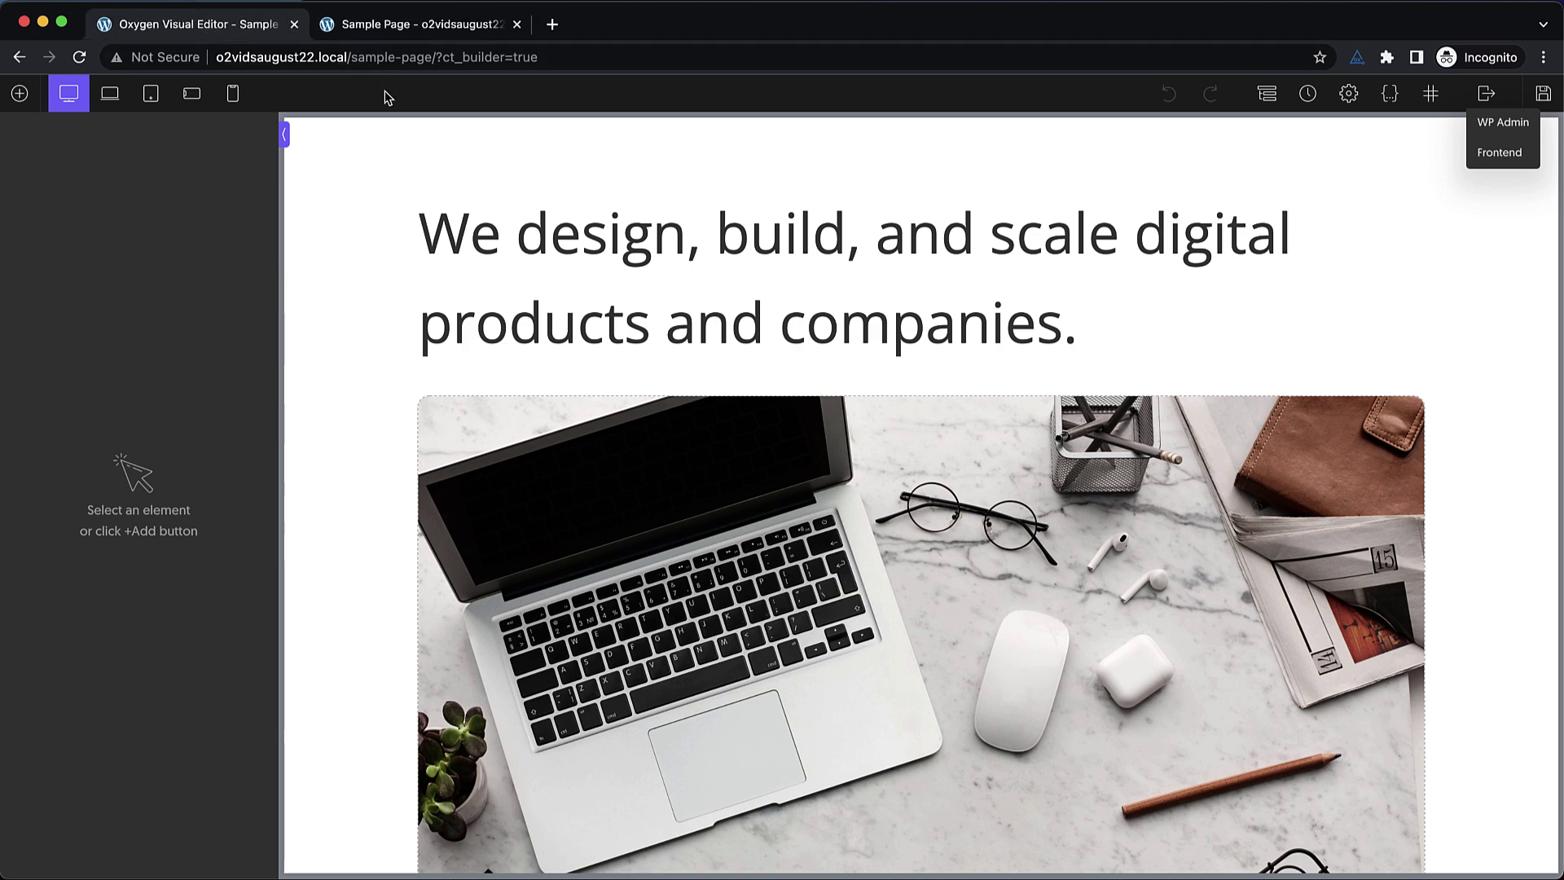
pyautogui.click(21, 95)
pyautogui.write('header')
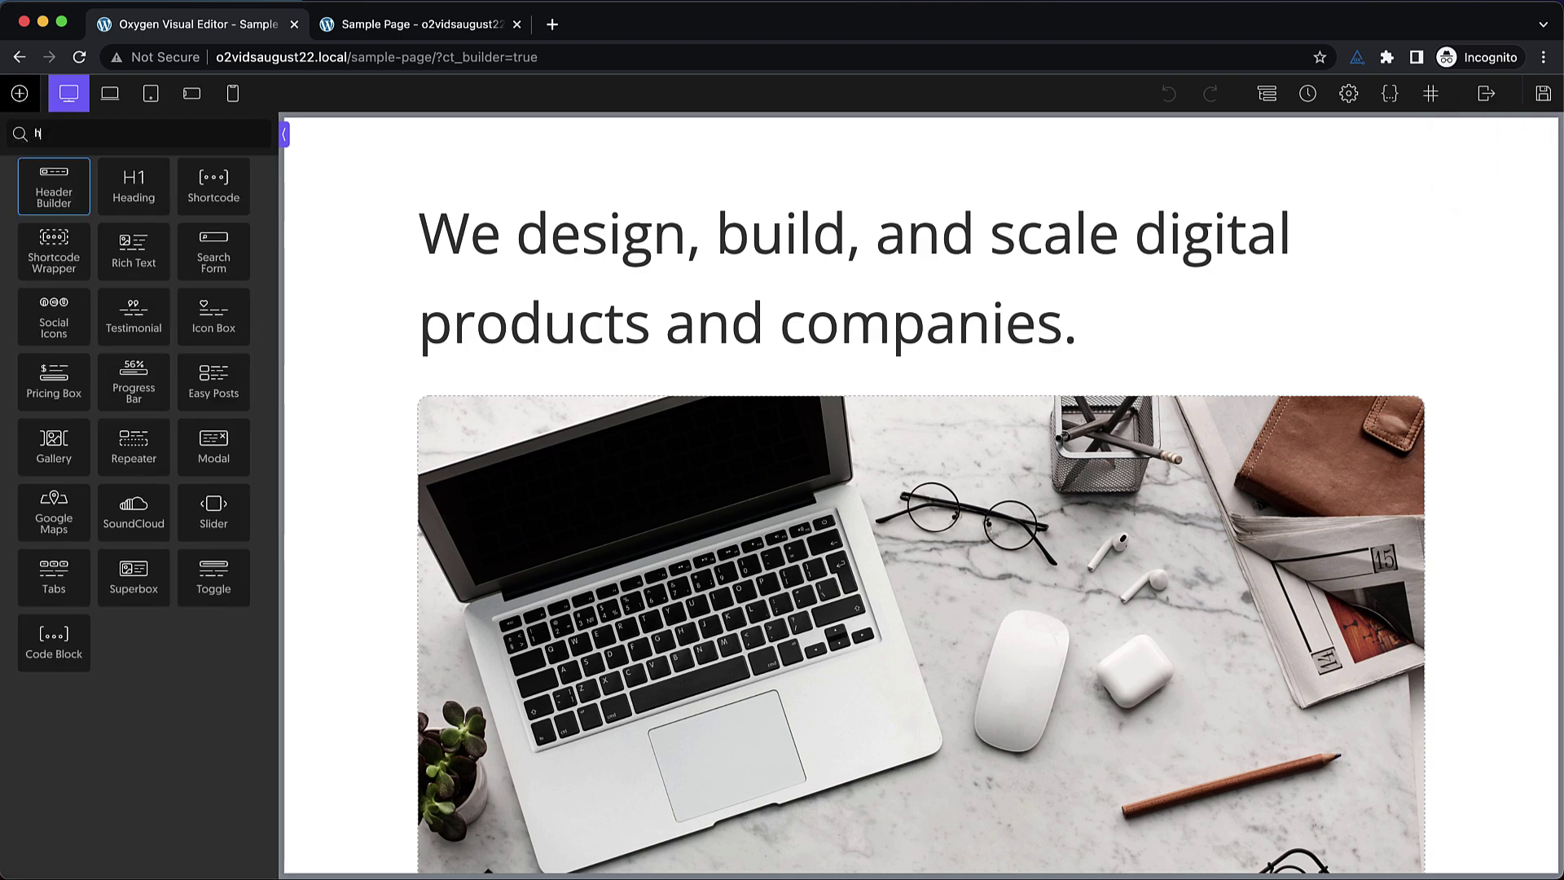
pyautogui.click(55, 189)
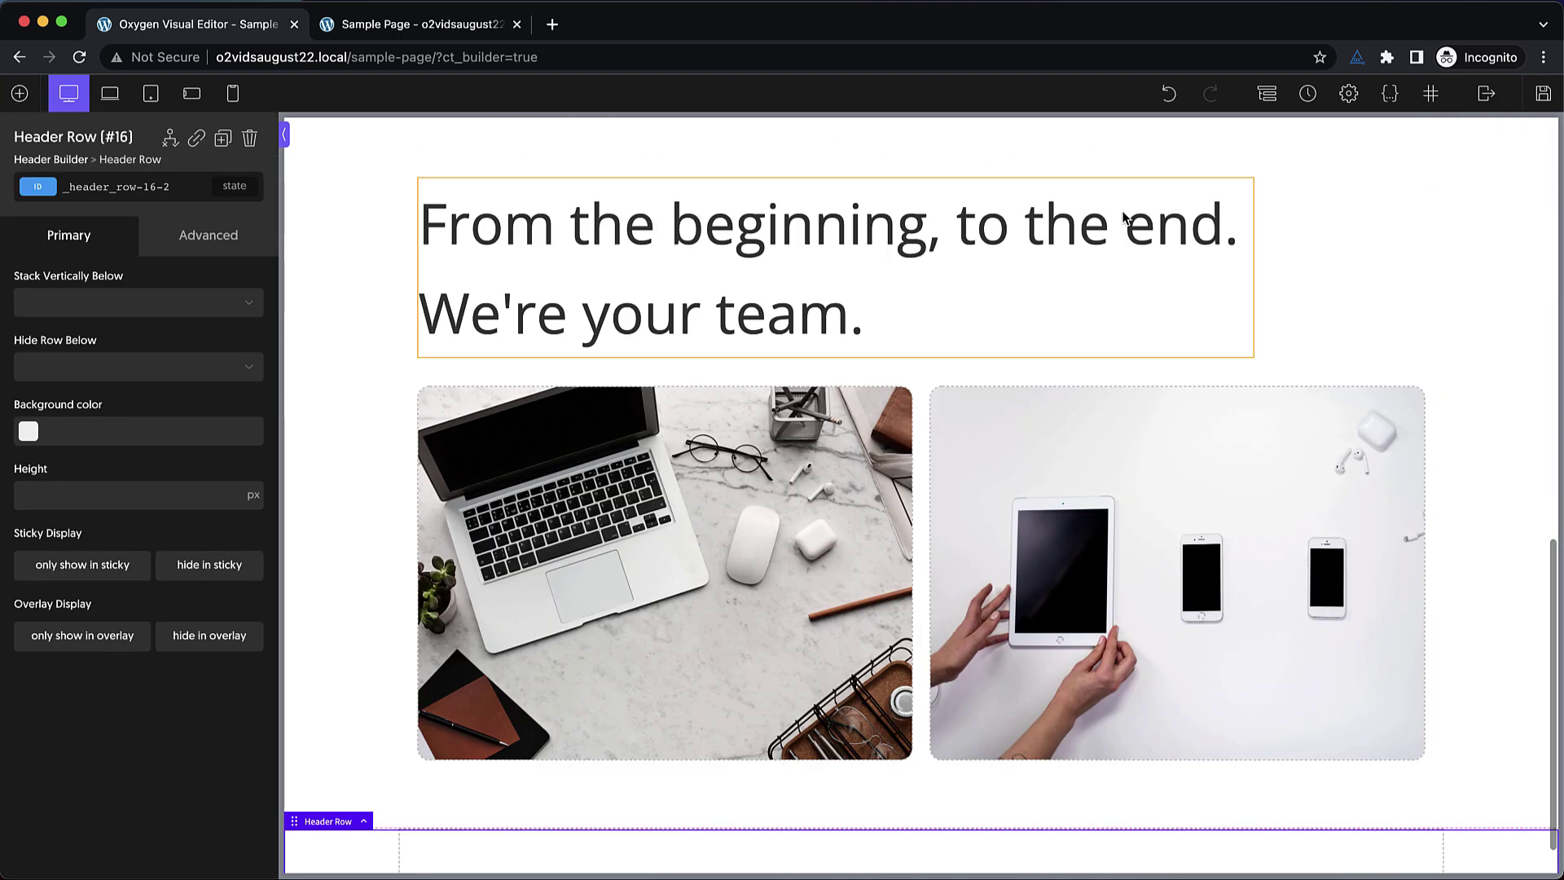
# Move the Header Builder above the hero heading in the Structure panel
pyautogui.click(1266, 93)
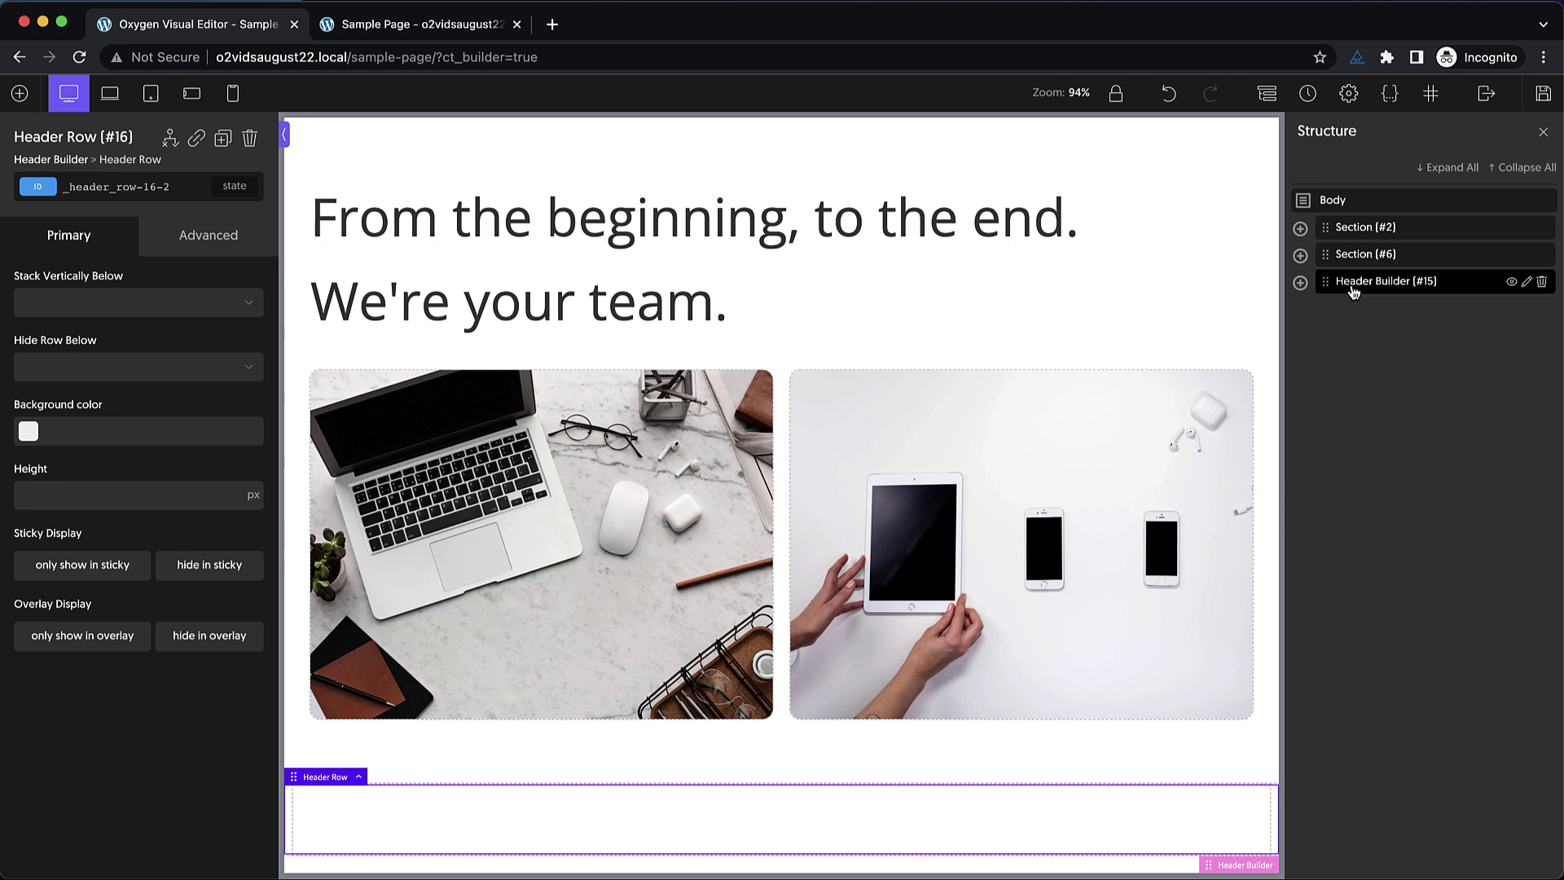
pyautogui.moveTo(1355, 285); pyautogui.dragTo(1348, 232)
pyautogui.click(1542, 131)
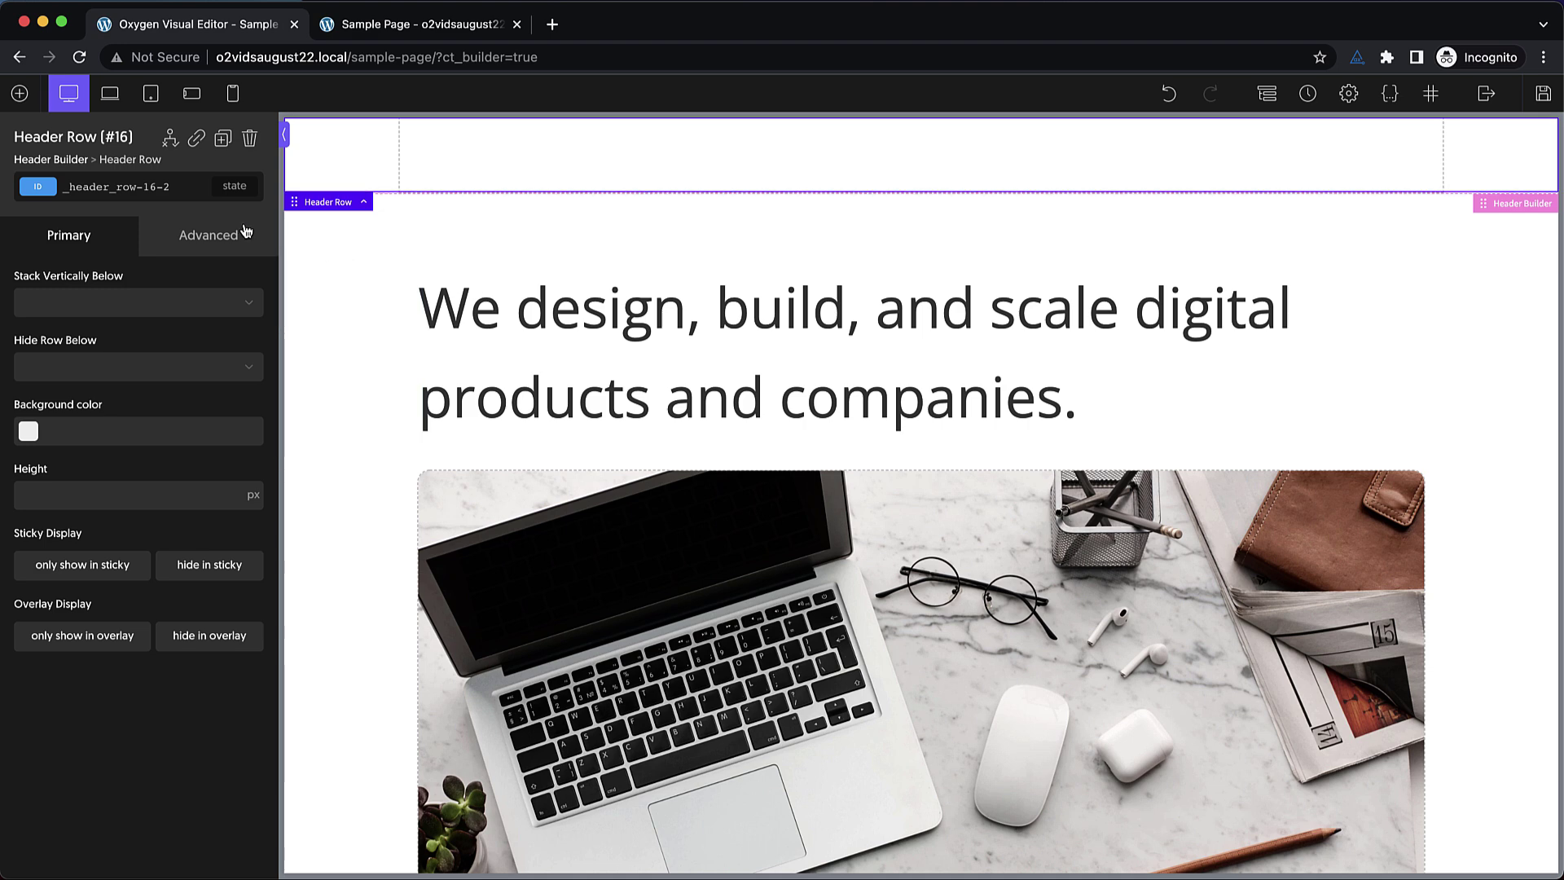
# Enable the sticky header with a 1 px scroll distance
pyautogui.click(44, 160)
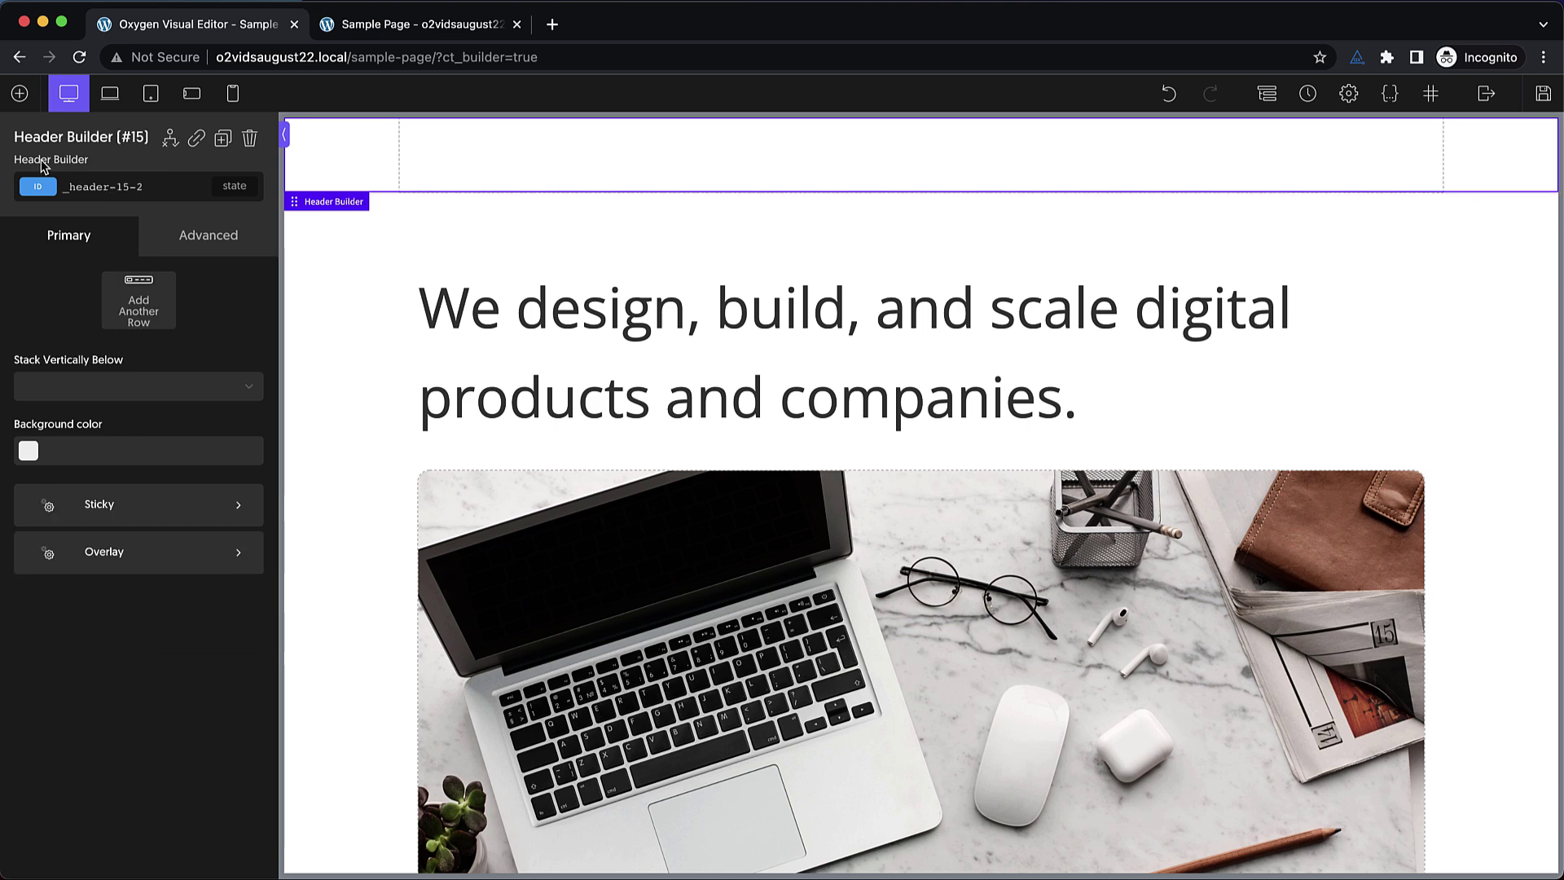
pyautogui.click(163, 519)
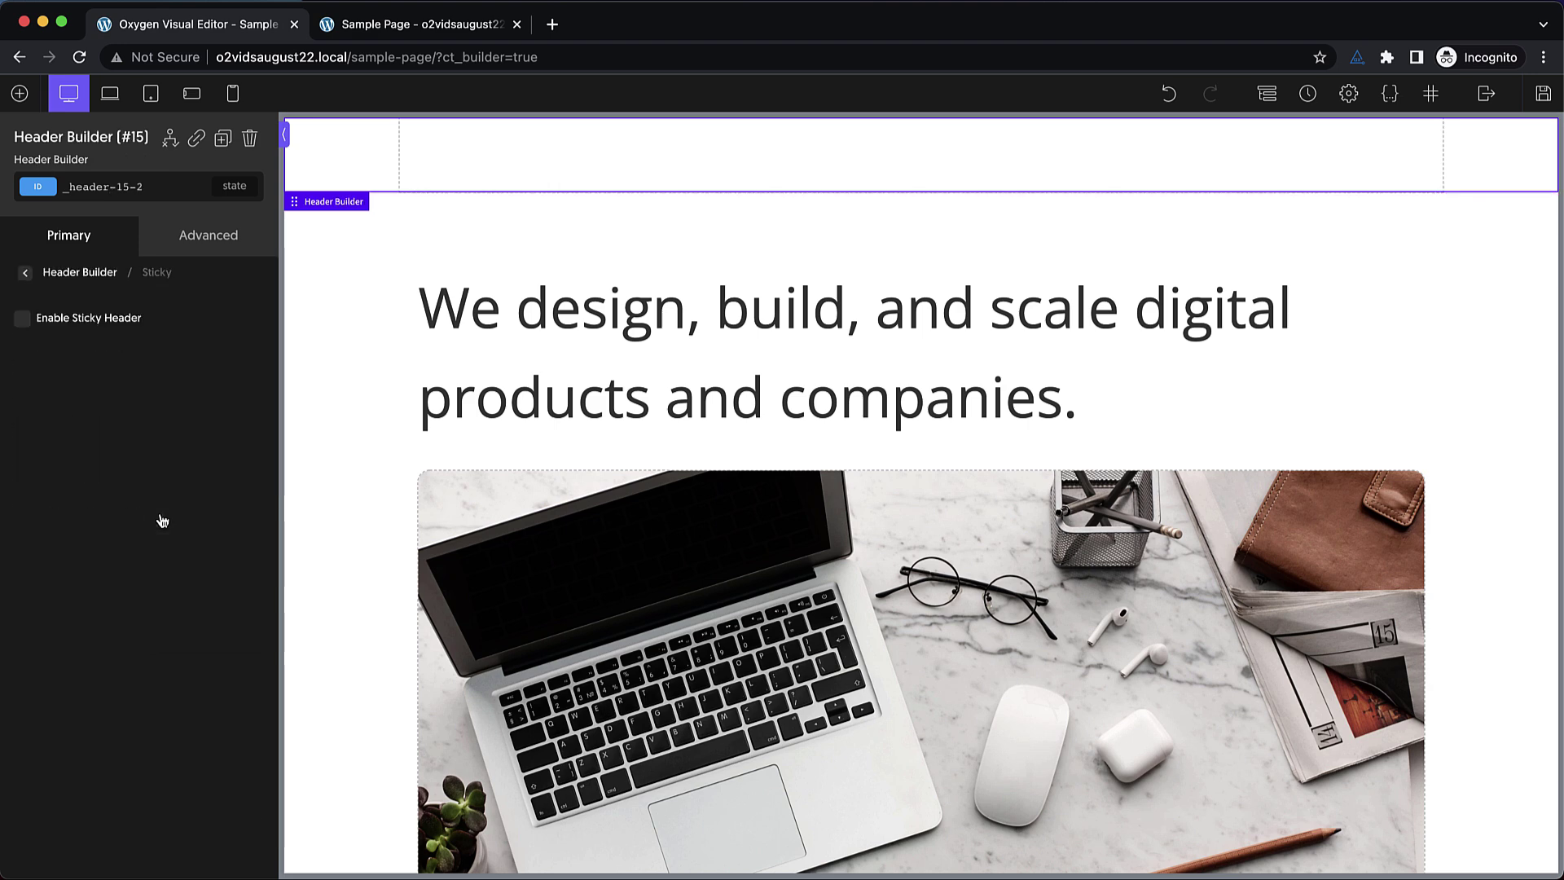
pyautogui.click(93, 321)
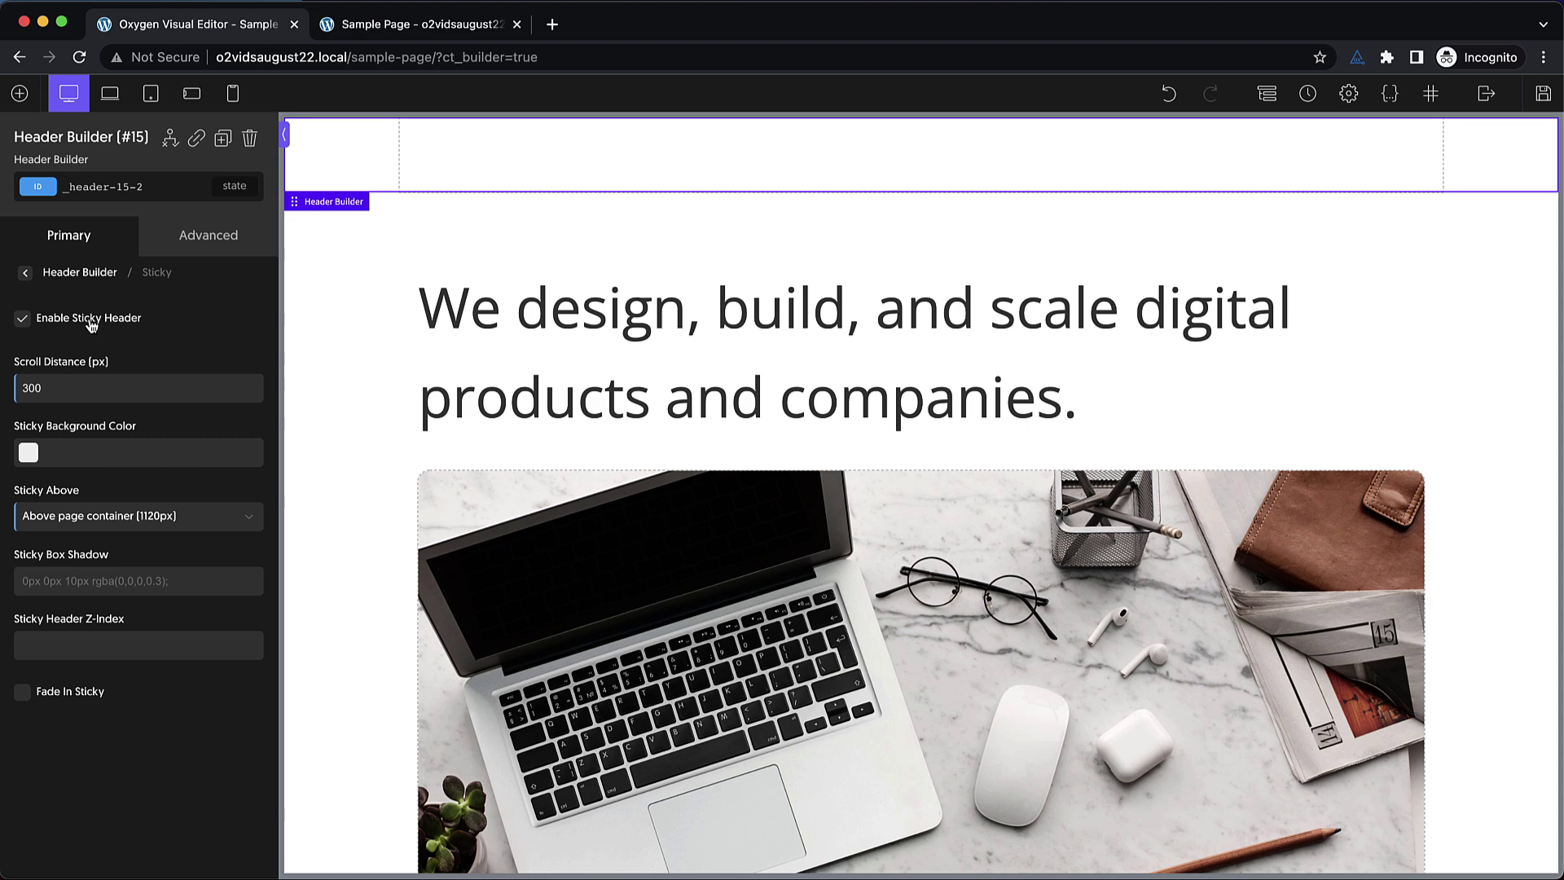
pyautogui.click(57, 395)
pyautogui.press('BackSpace')
pyautogui.press('BackSpace')
pyautogui.press('BackSpace')
# Make the sticky background fully transparent and keep the Above page container (1120px) breakpoint
pyautogui.click(30, 455)
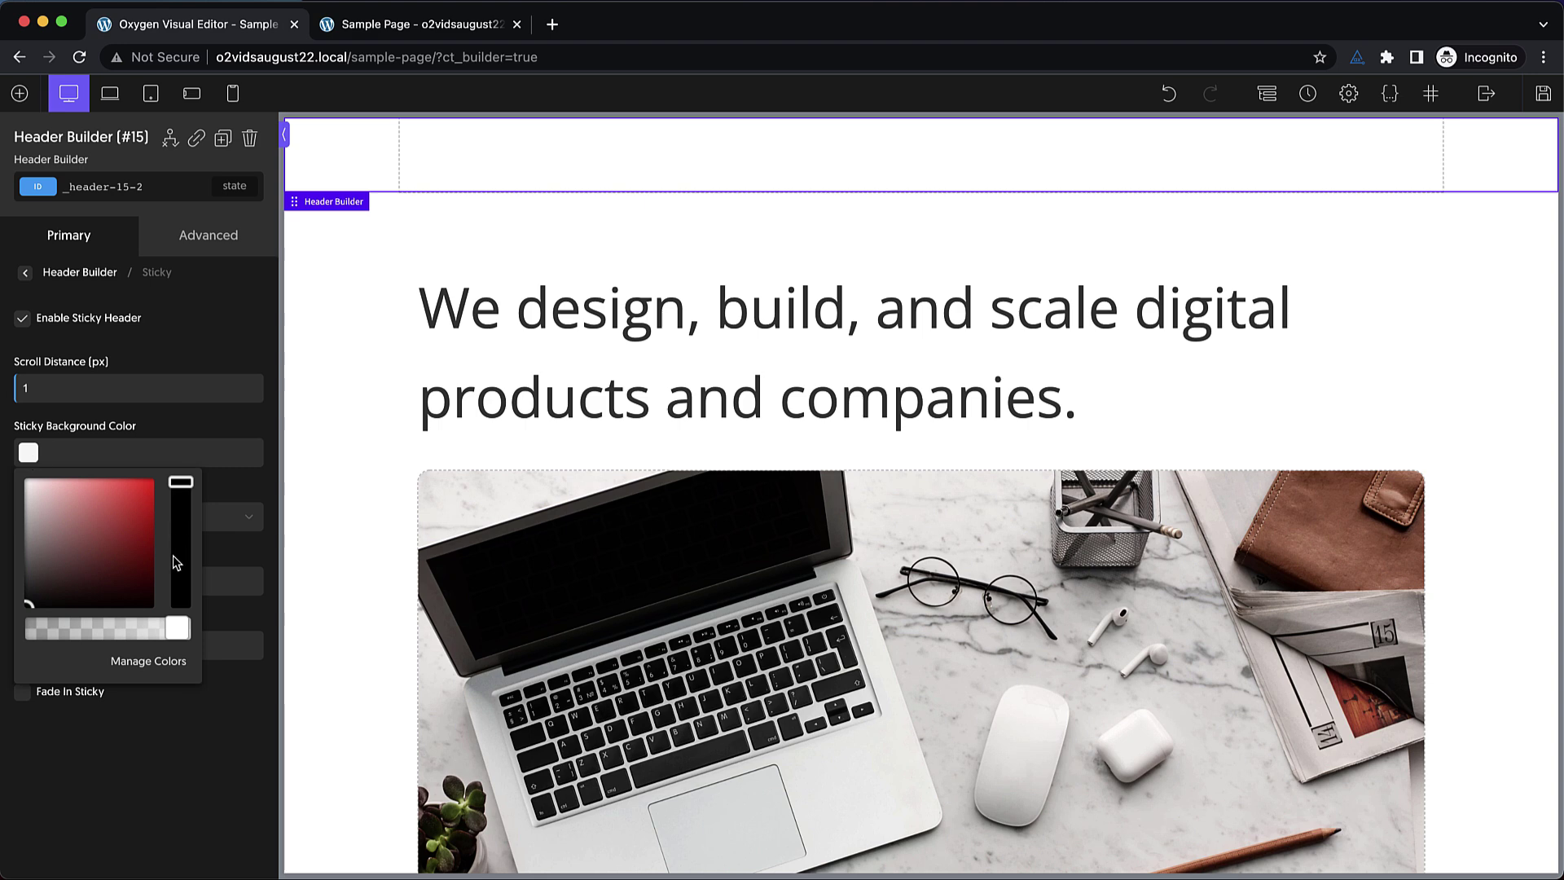
pyautogui.moveTo(177, 628); pyautogui.dragTo(29, 628)
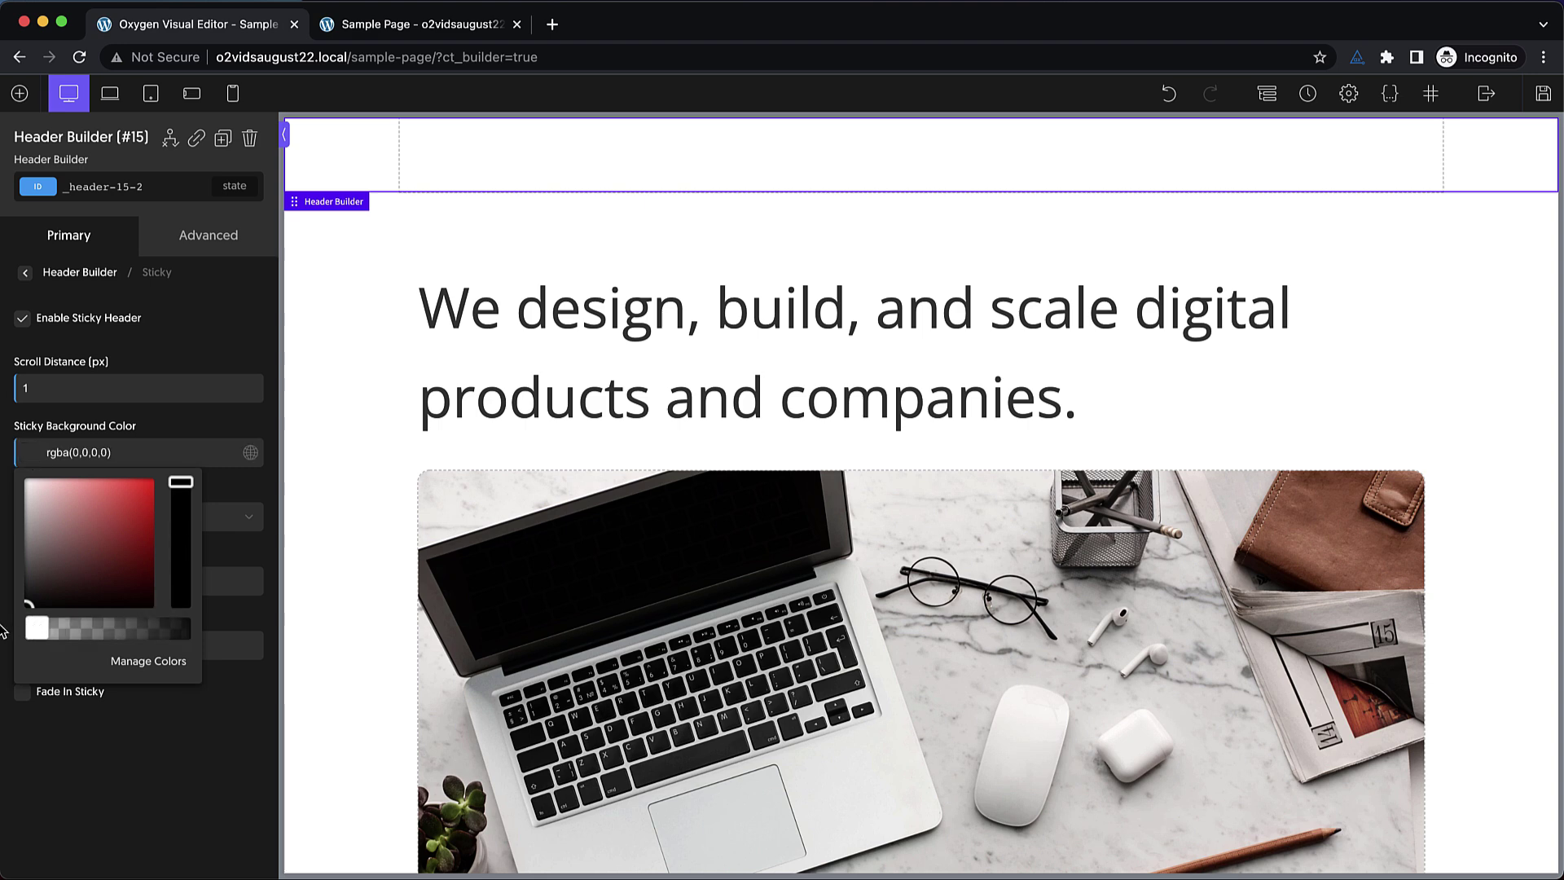
pyautogui.click(171, 733)
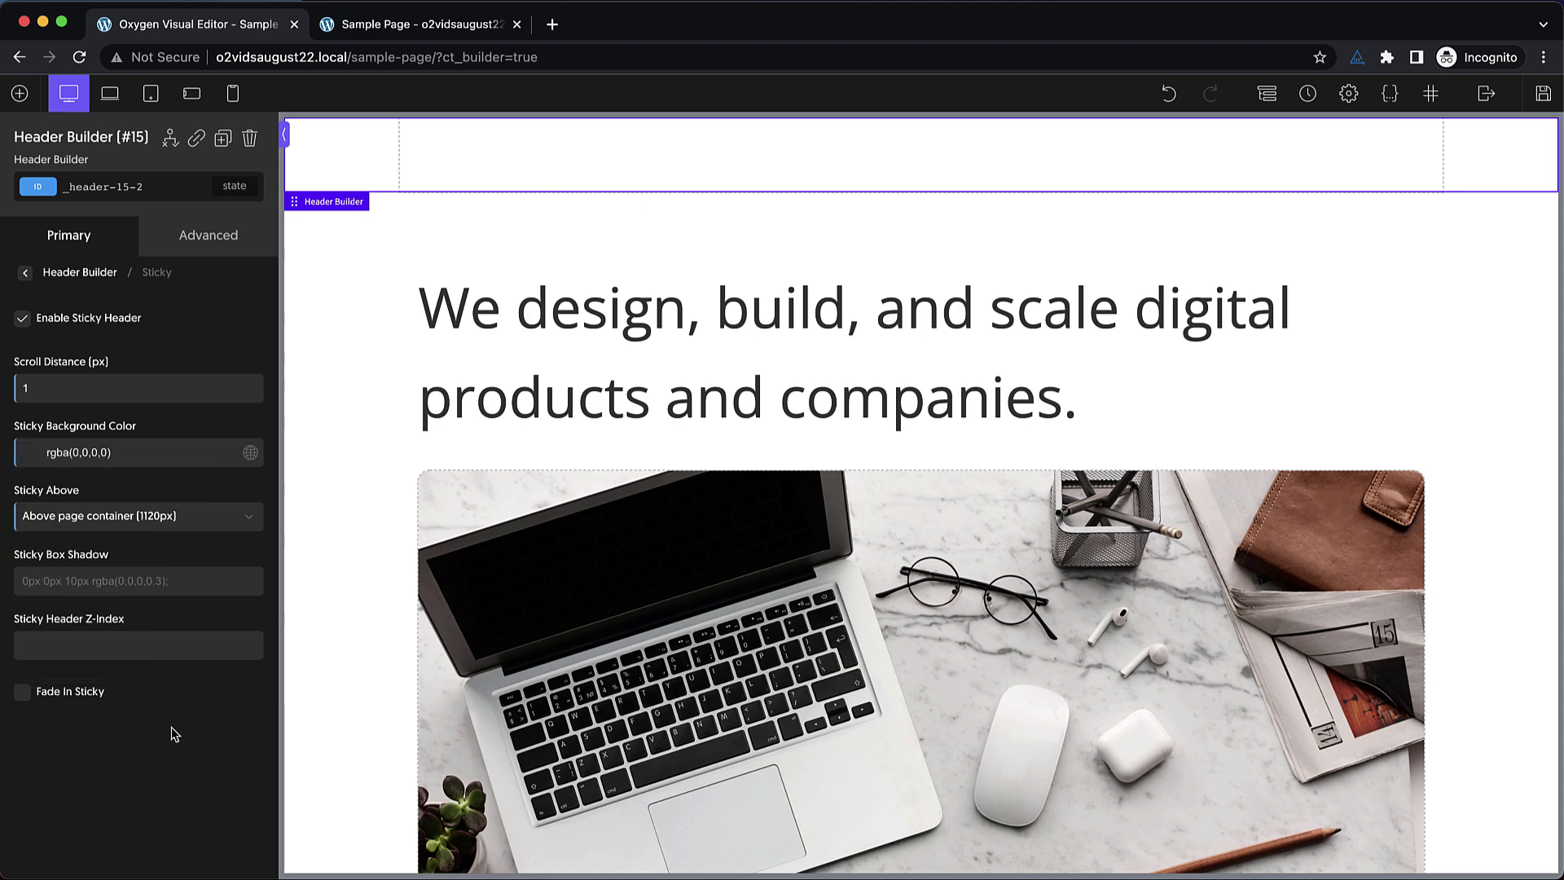
pyautogui.click(194, 524)
pyautogui.click(167, 550)
# Set the sticky box shadow to 0px 0px 10px rgba(0,0,0,0)
pyautogui.click(160, 588)
pyautogui.write('0px 0px 10px rgba(0,0,0,0.3)')
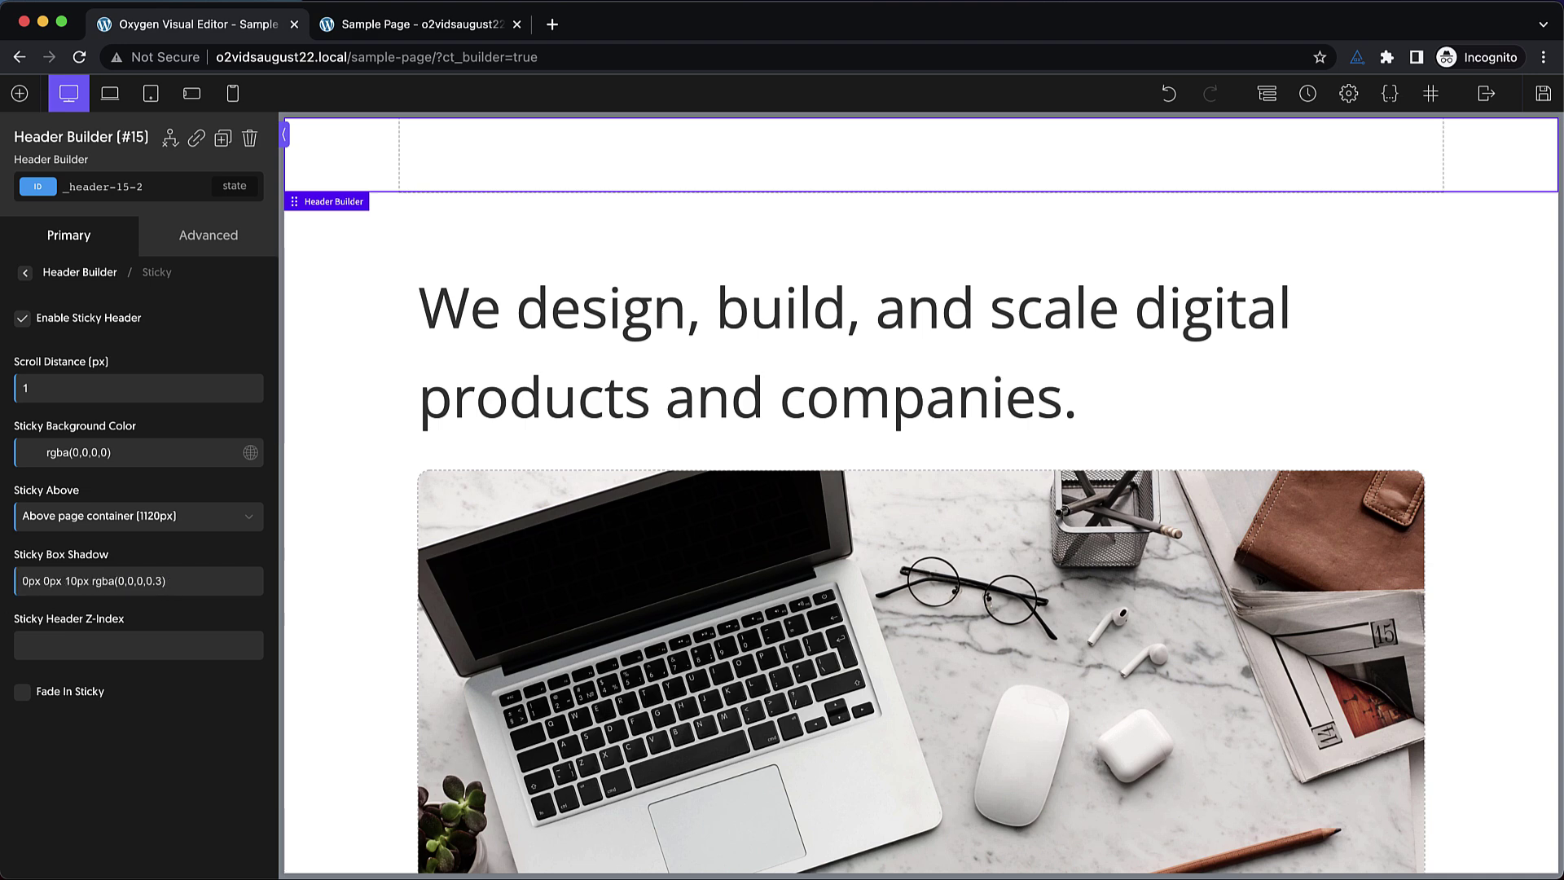
pyautogui.press('BackSpace')
pyautogui.press('BackSpace')
pyautogui.write('0)')
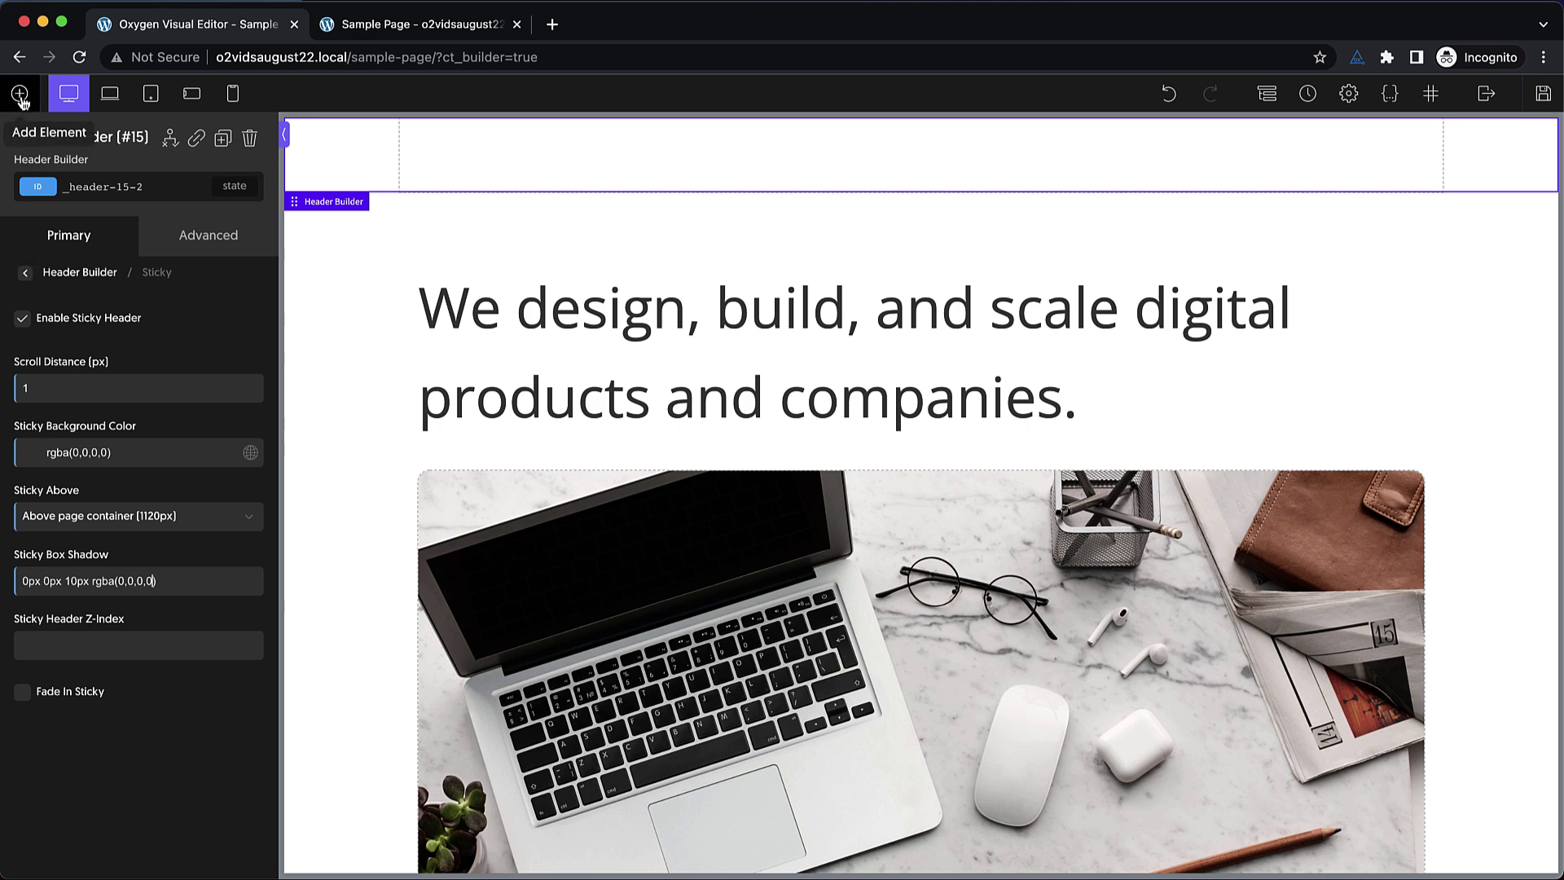
# Add a Div to the header row with background colour #efefef
pyautogui.click(454, 151)
pyautogui.click(19, 94)
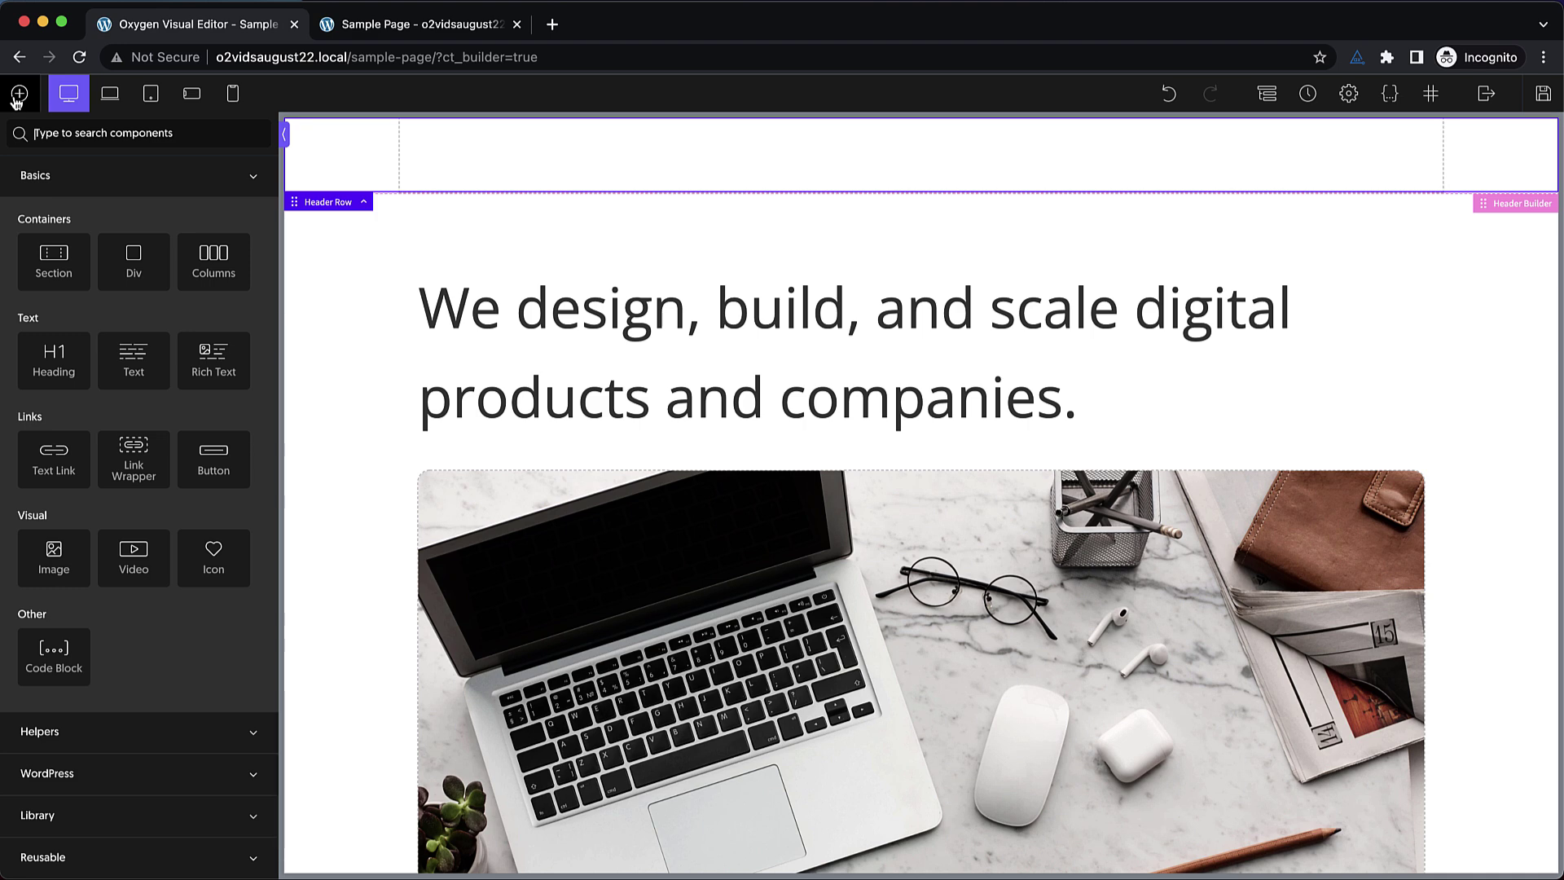
pyautogui.click(130, 259)
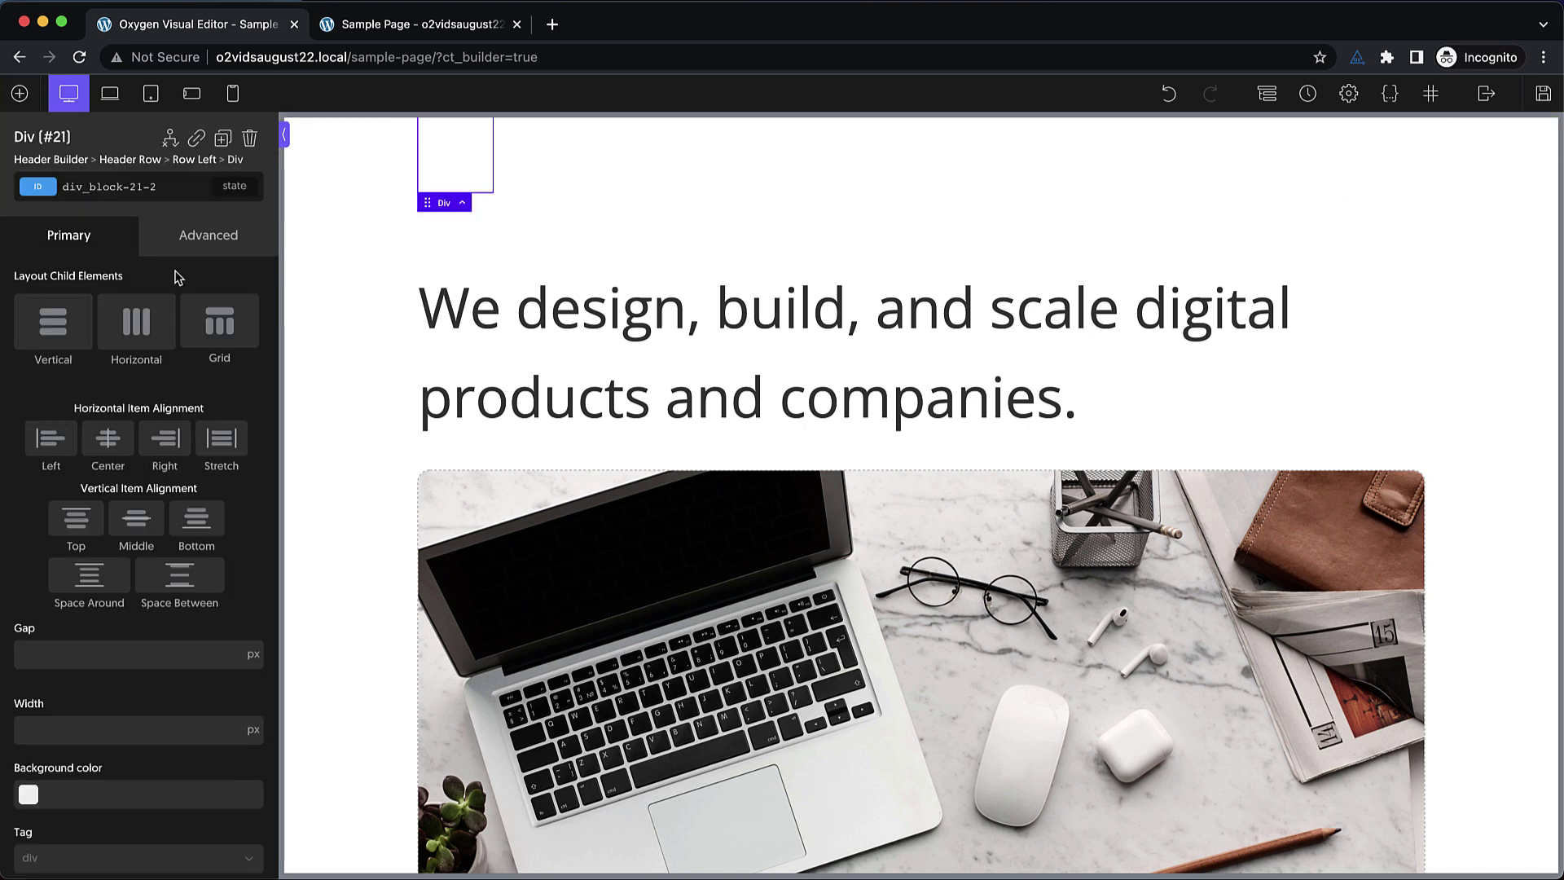
pyautogui.click(47, 794)
pyautogui.write('#efefef')
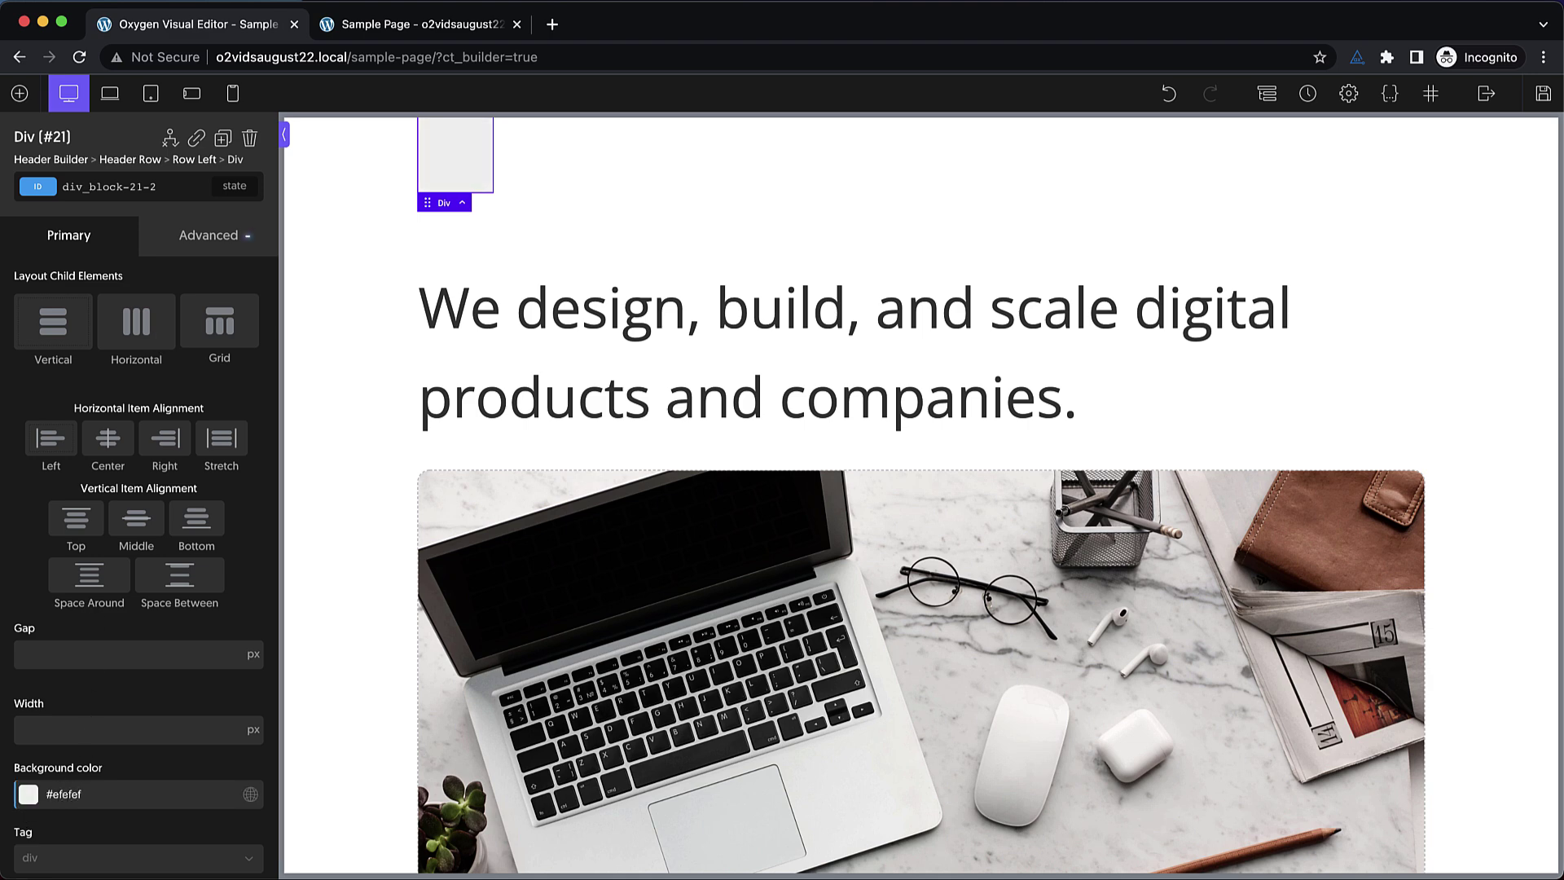
# Give the Div a 50% border radius to make it a circle
pyautogui.click(189, 252)
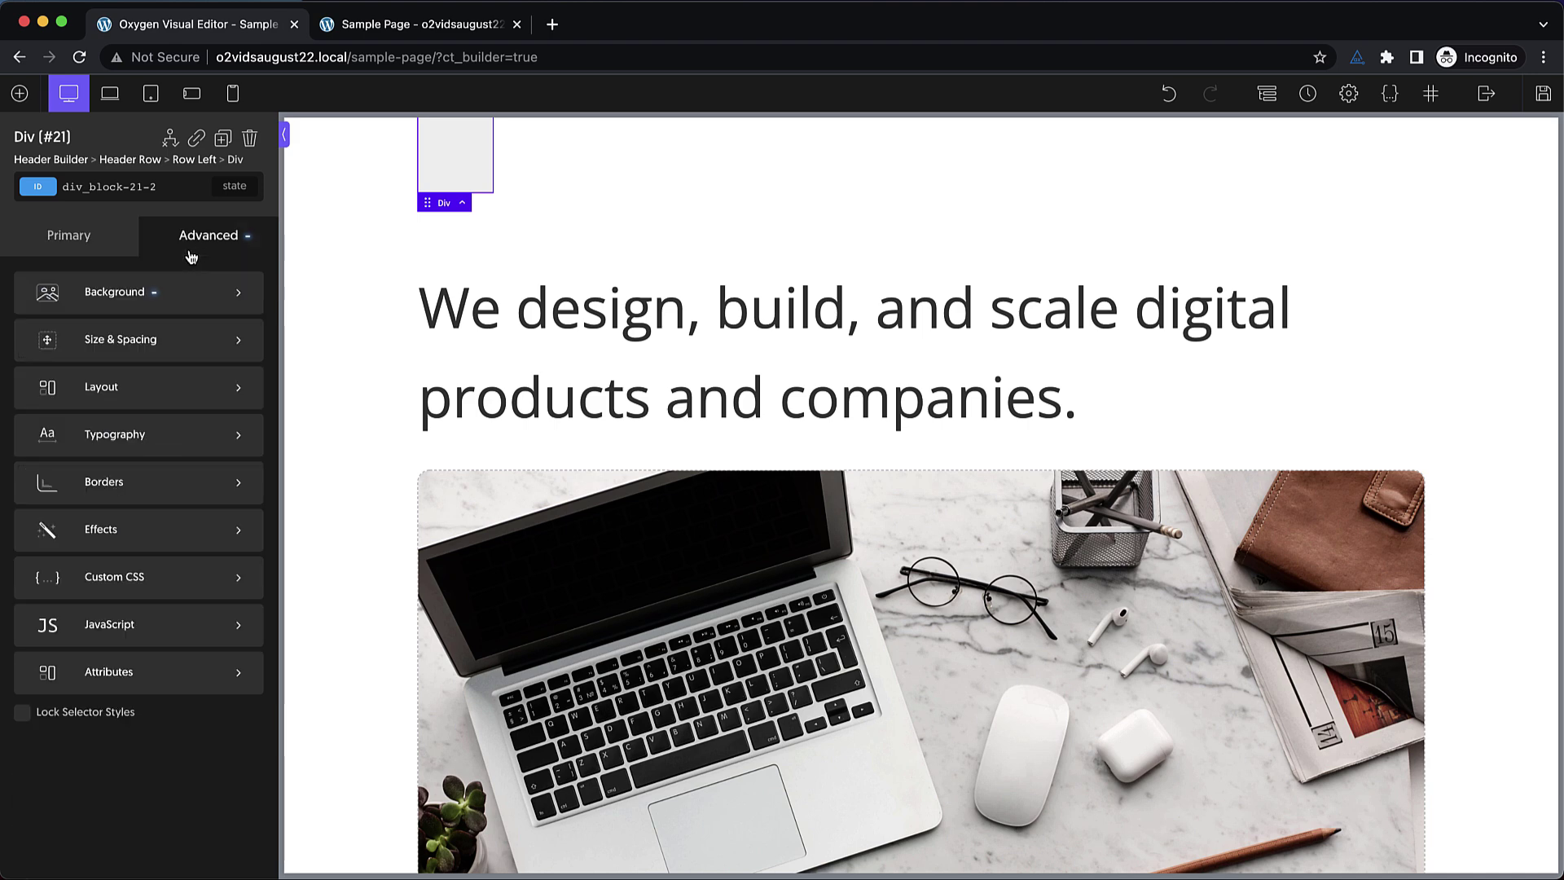
pyautogui.click(123, 509)
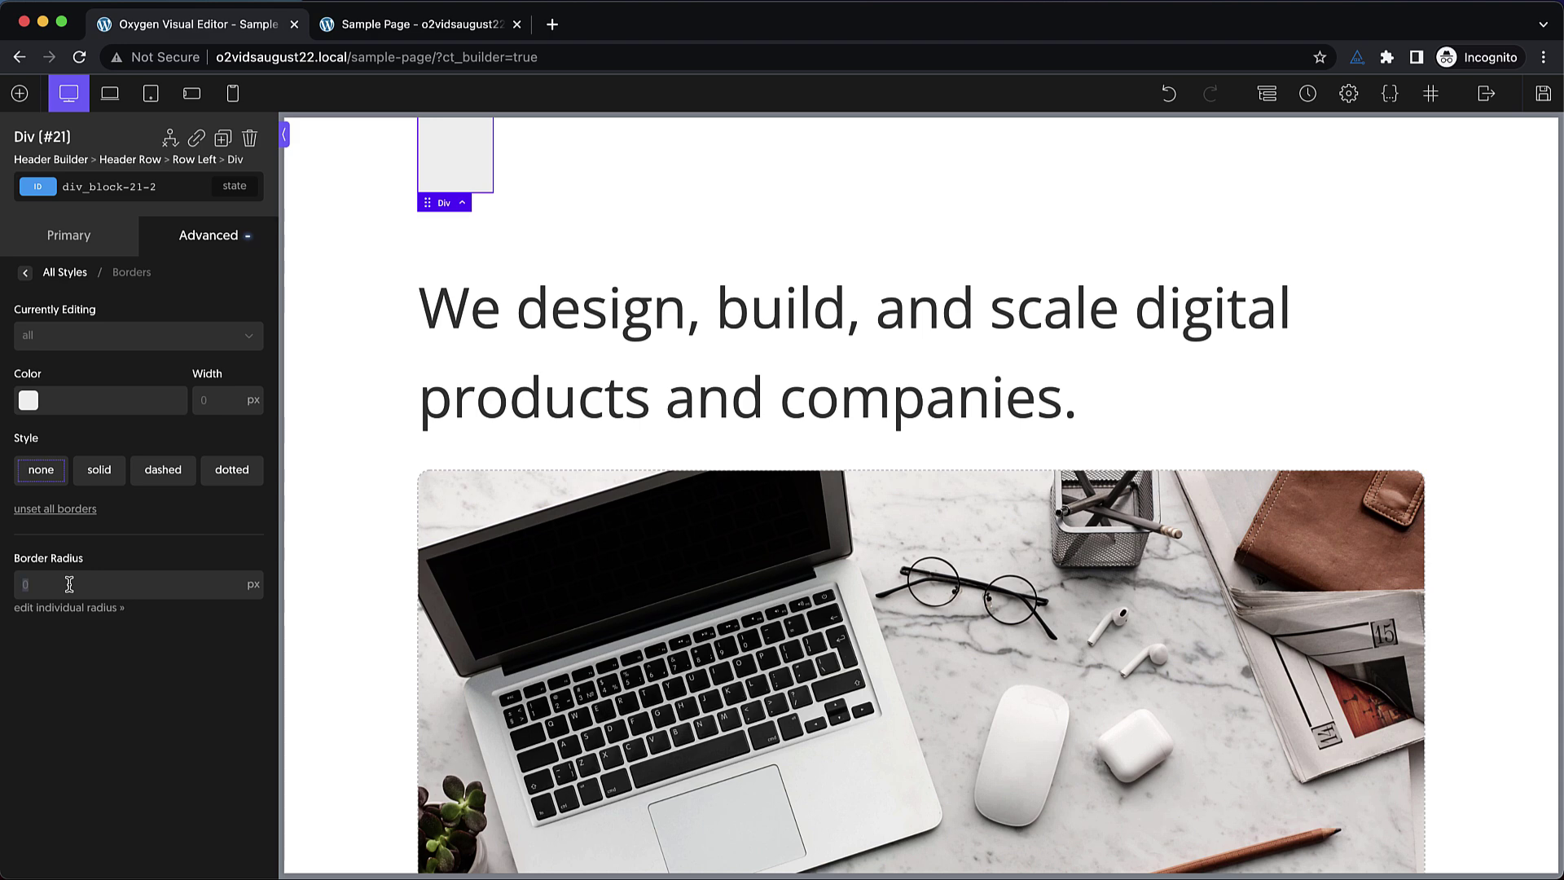
pyautogui.write('50')
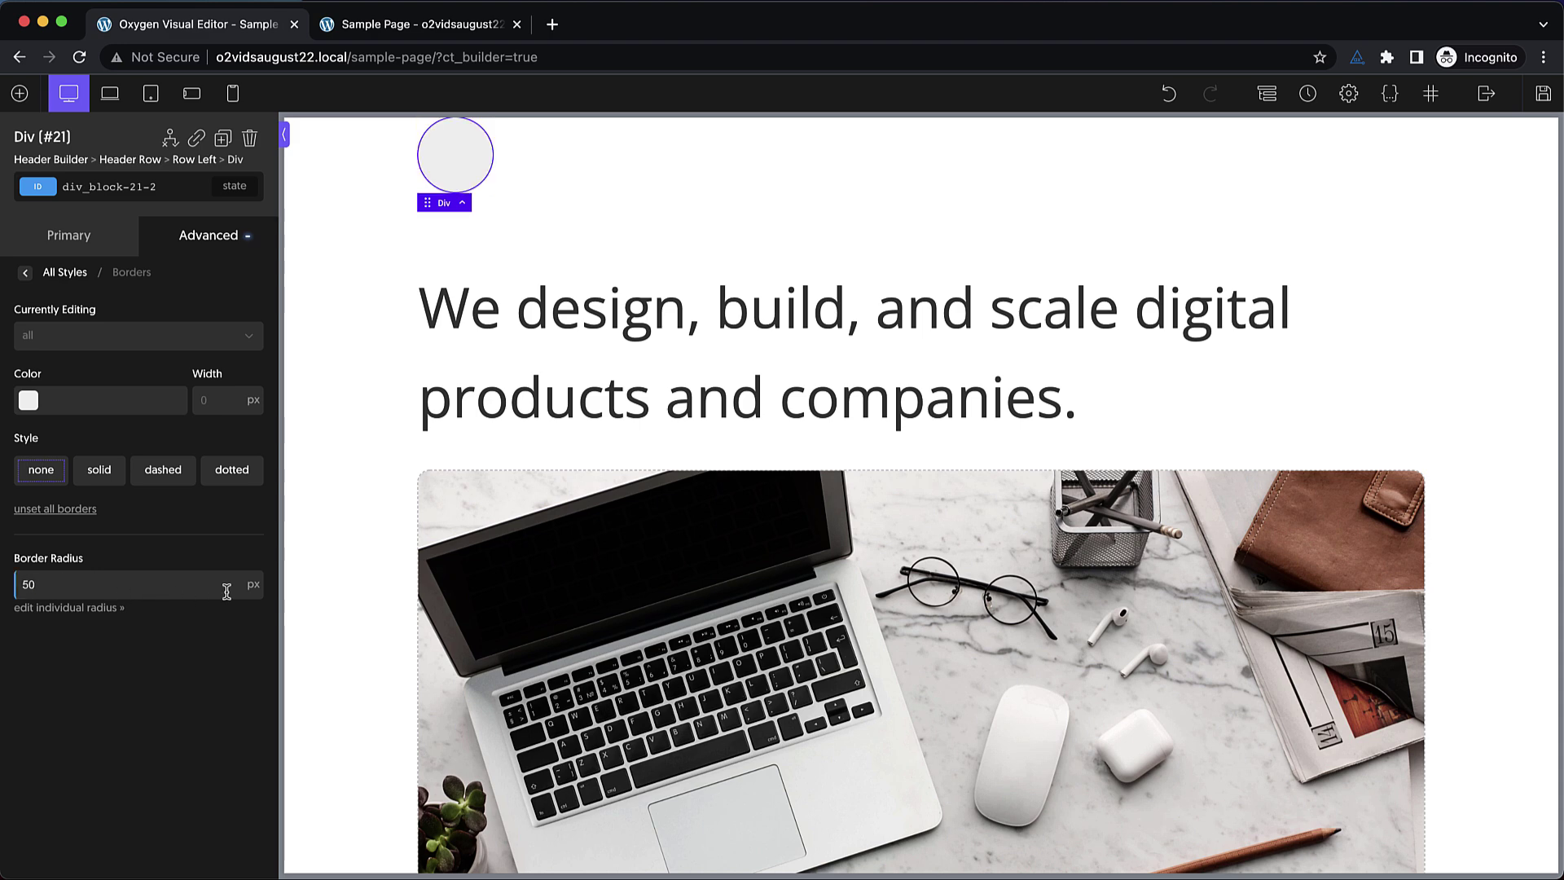
pyautogui.click(255, 570)
# Insert a Text element in the Div reading 'o2studio.'
pyautogui.click(19, 95)
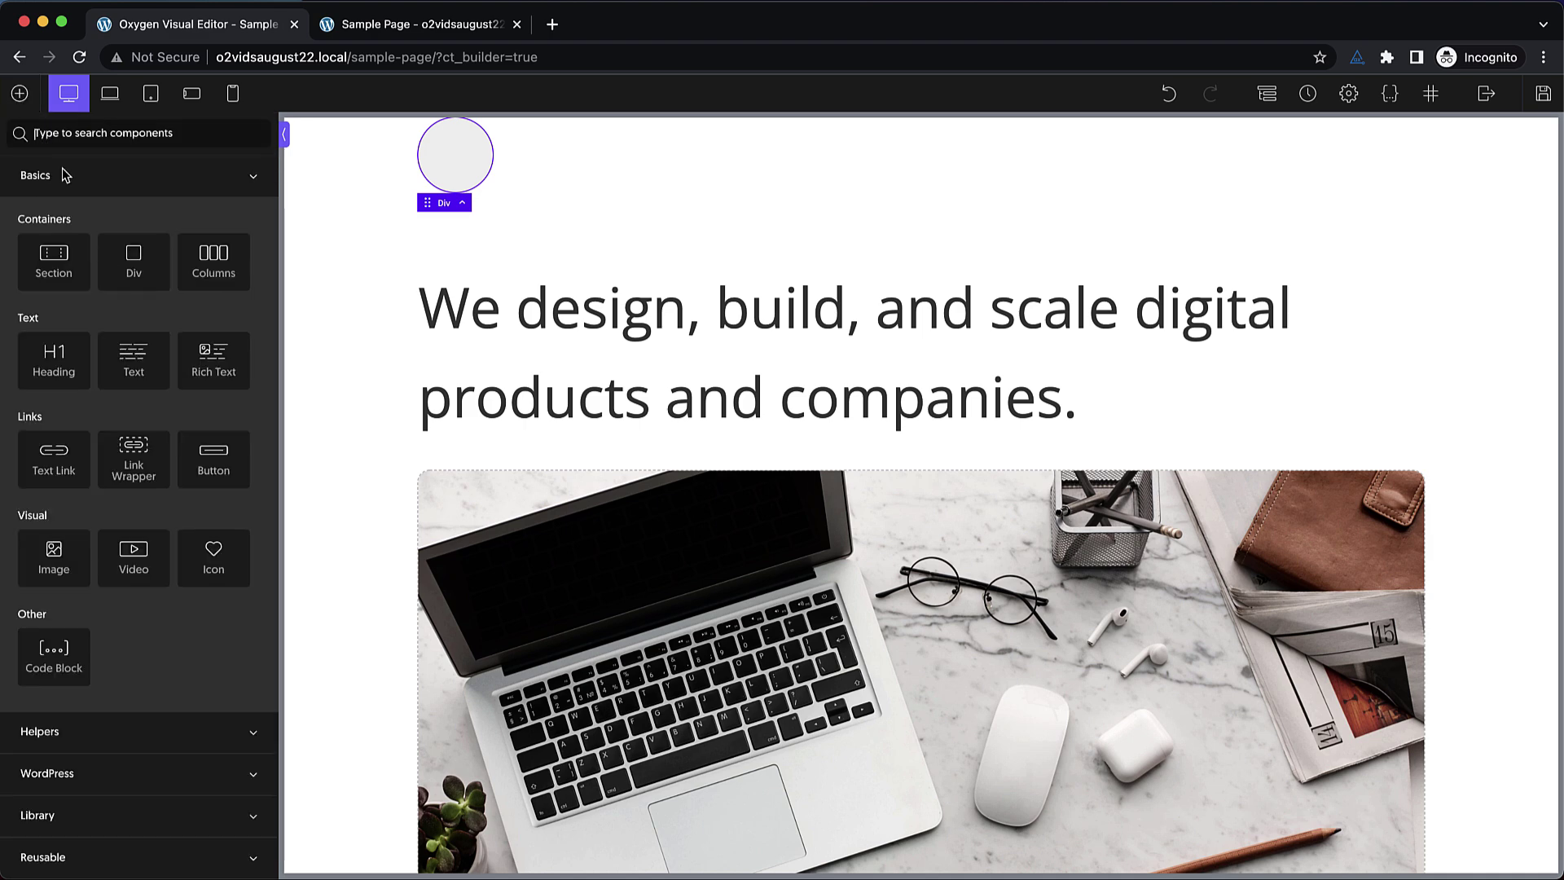
pyautogui.click(147, 347)
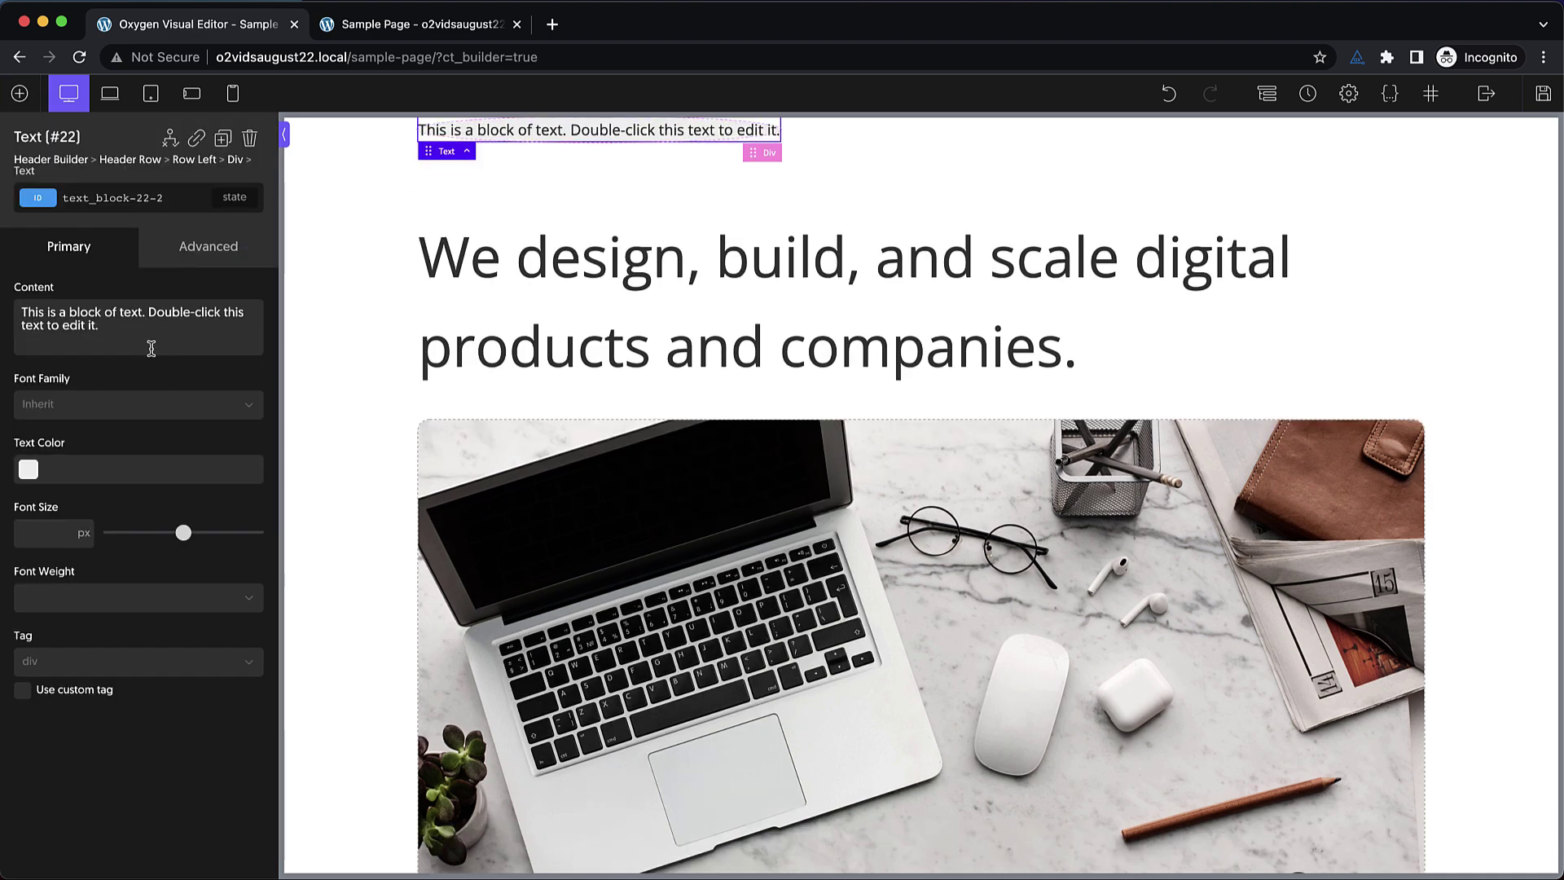
pyautogui.doubleClick(548, 135)
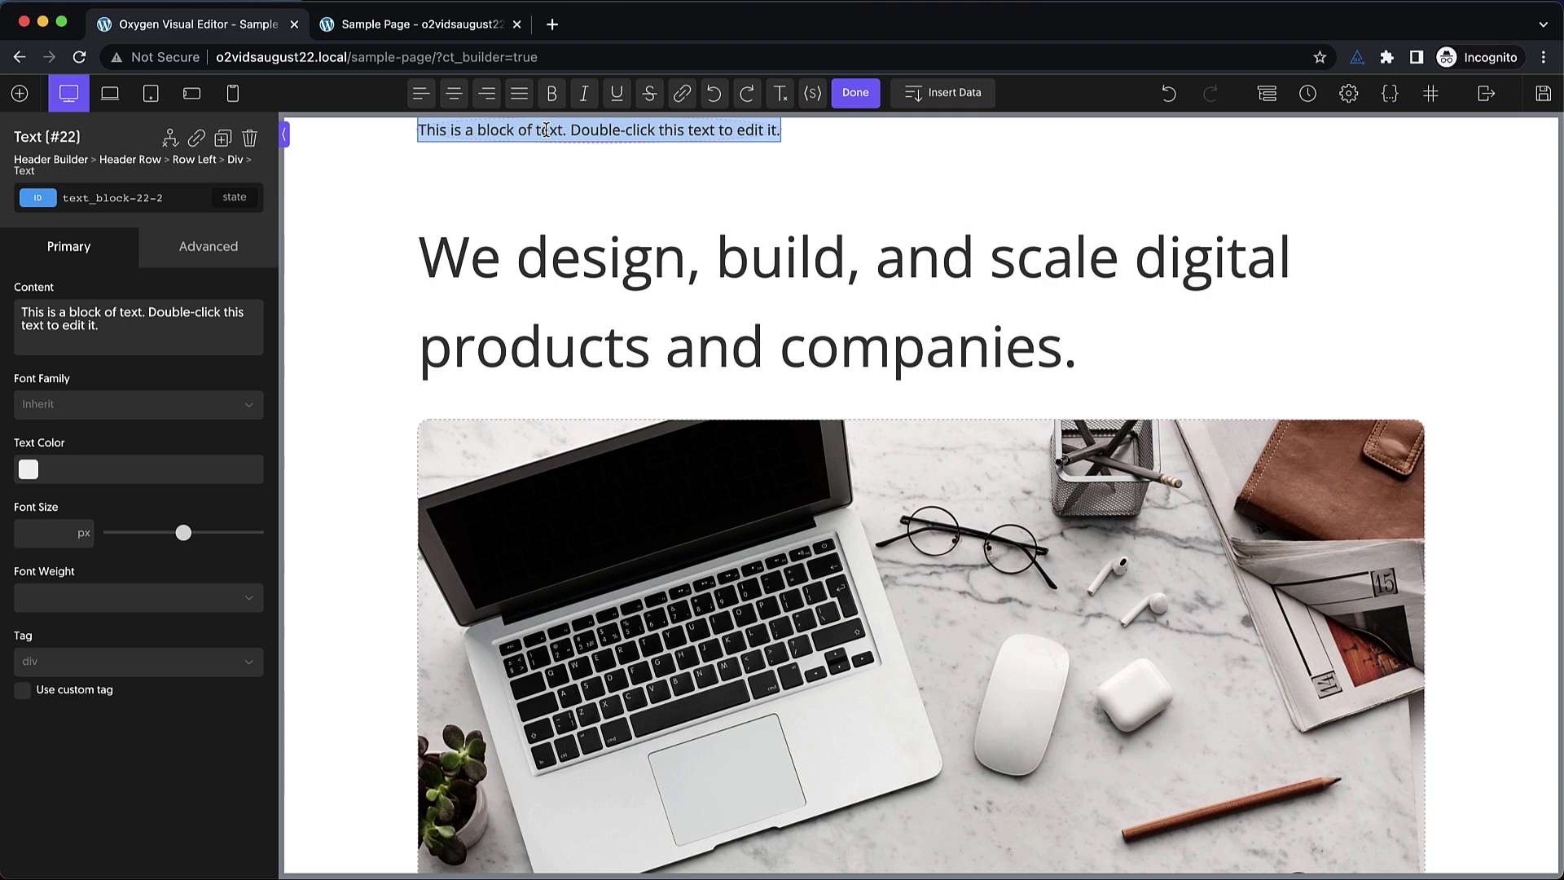
pyautogui.write('o2s')
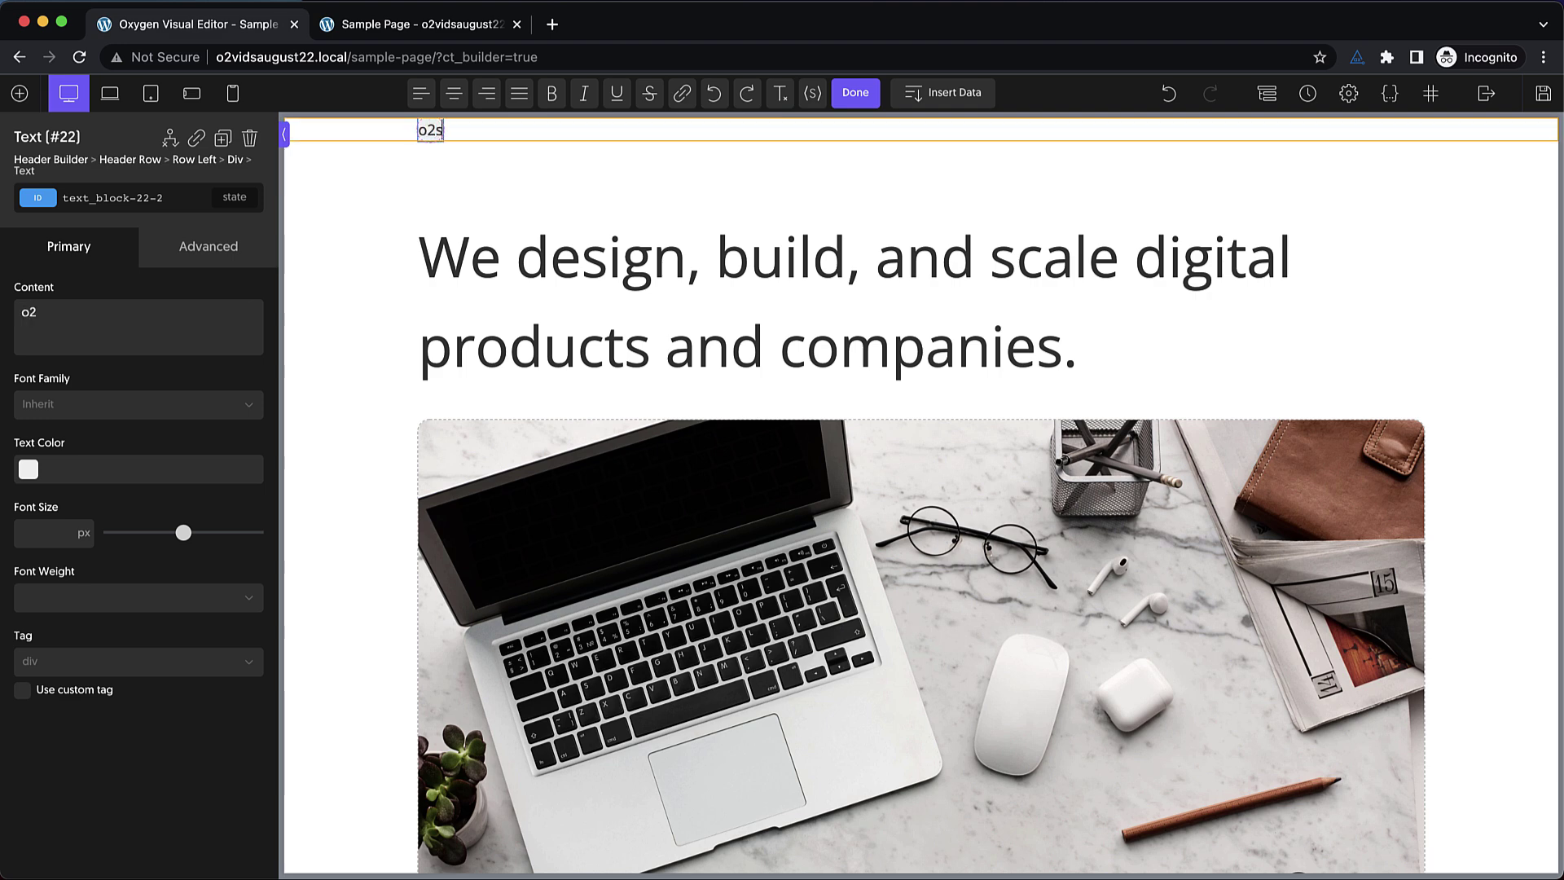
pyautogui.write('tudio.')
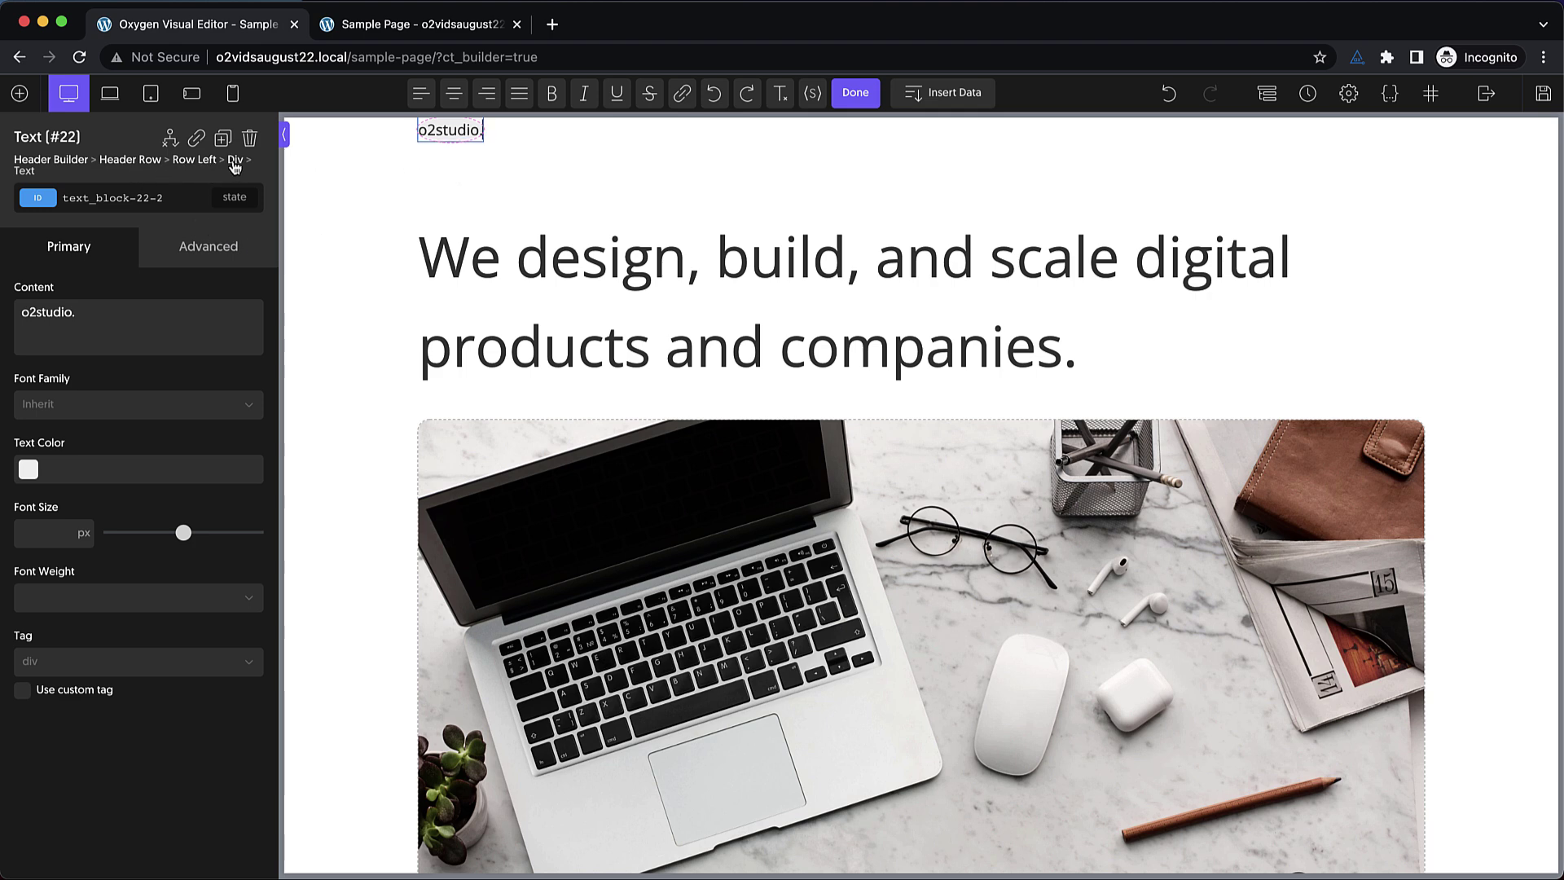
# Pad the logo Div 8 px top and bottom and 32 px left and right
pyautogui.click(234, 161)
pyautogui.click(209, 234)
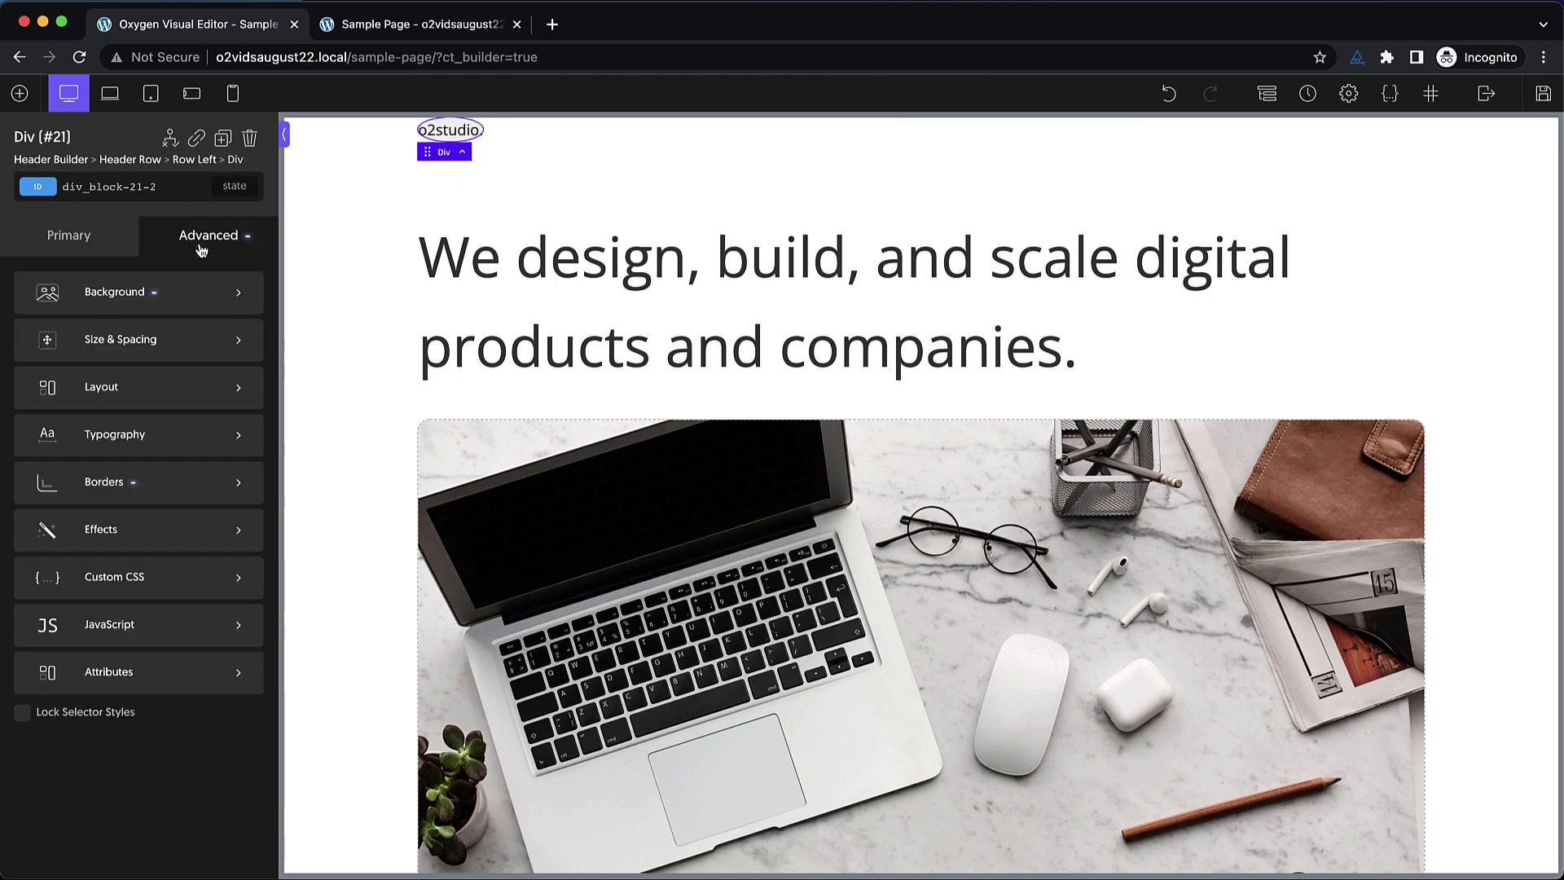
pyautogui.click(156, 336)
pyautogui.click(80, 352)
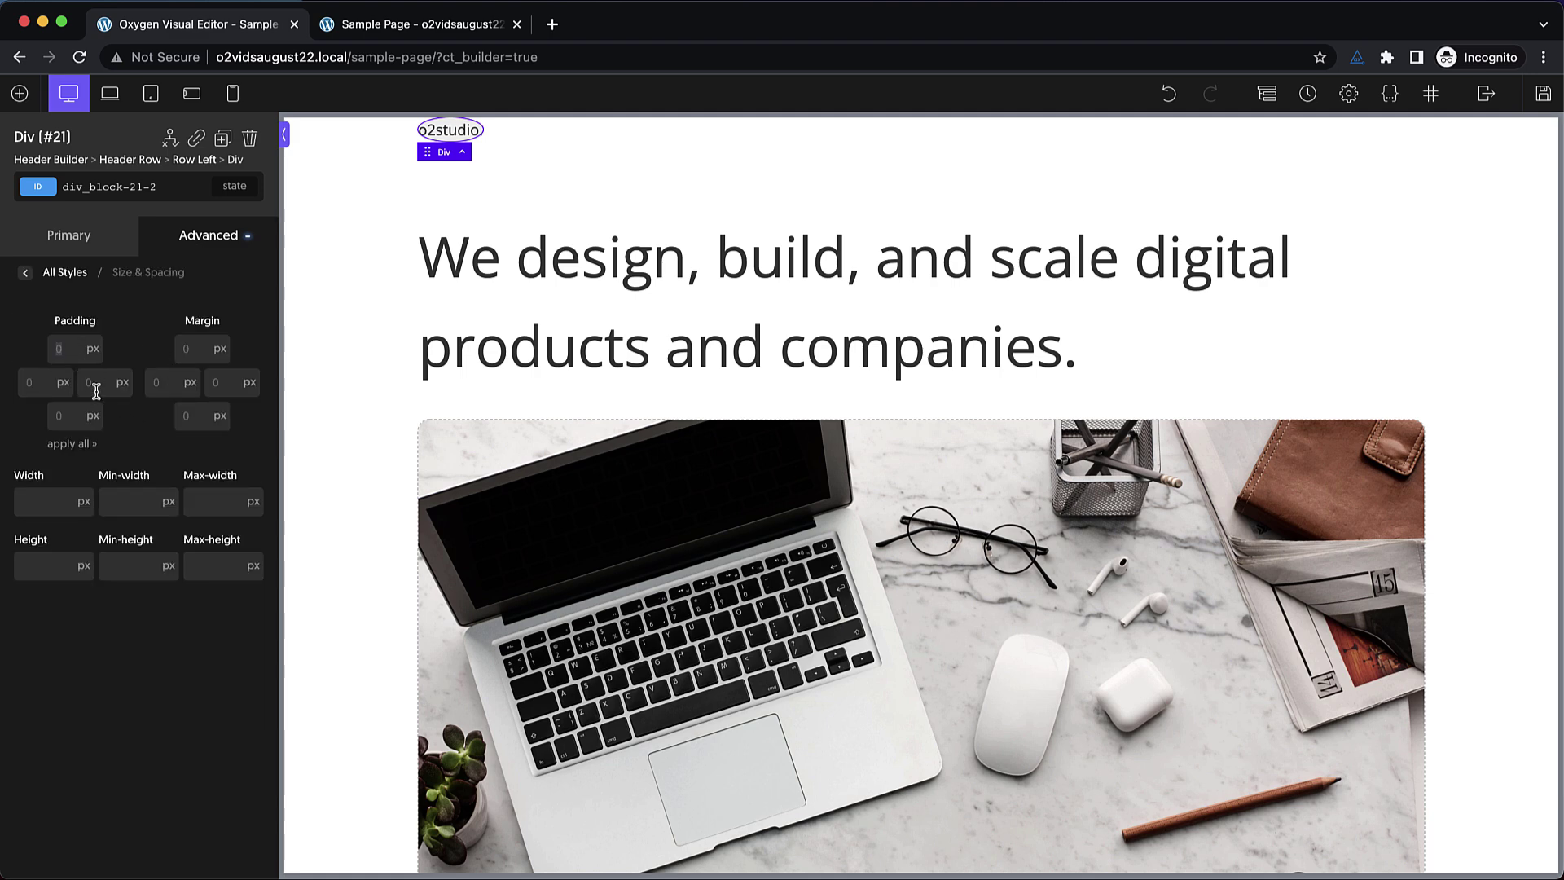
pyautogui.write('8')
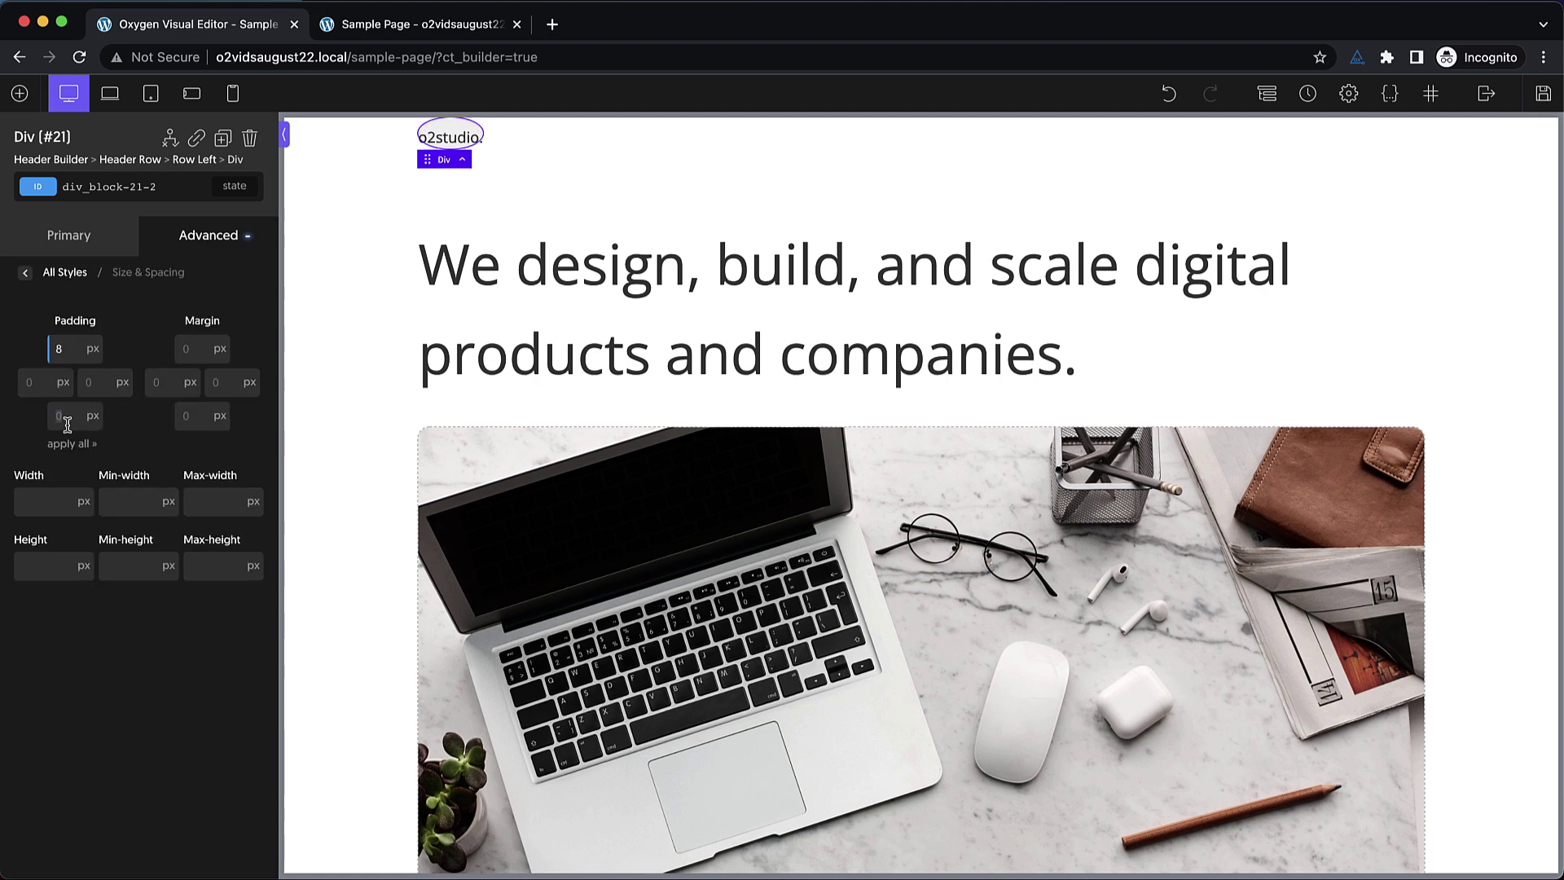
pyautogui.click(68, 419)
pyautogui.write('8')
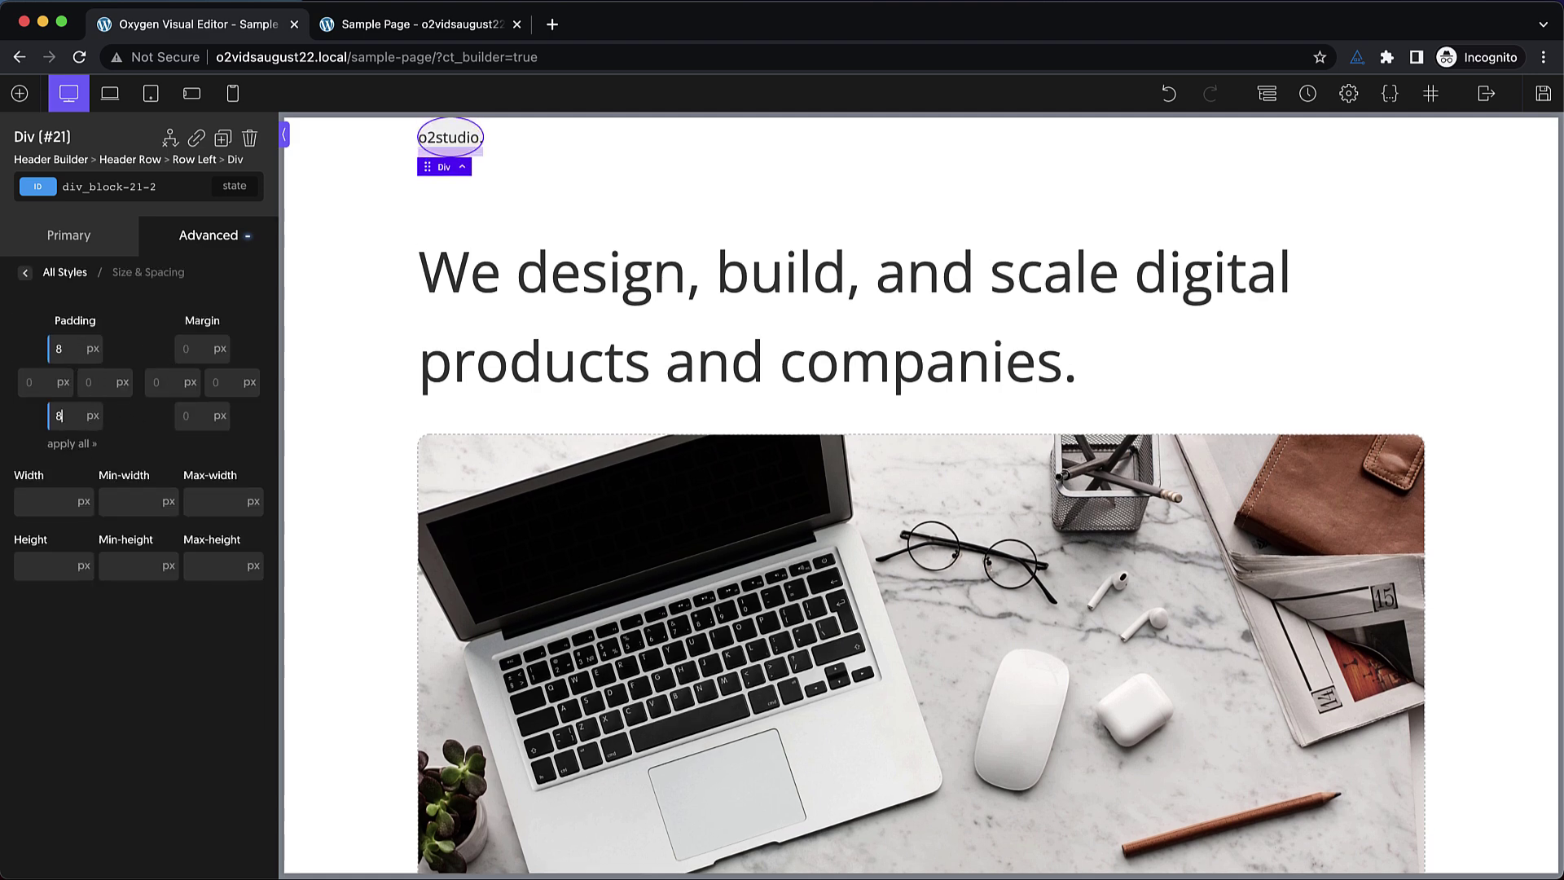
pyautogui.click(43, 380)
pyautogui.write('32')
pyautogui.press('Tab')
pyautogui.write('32')
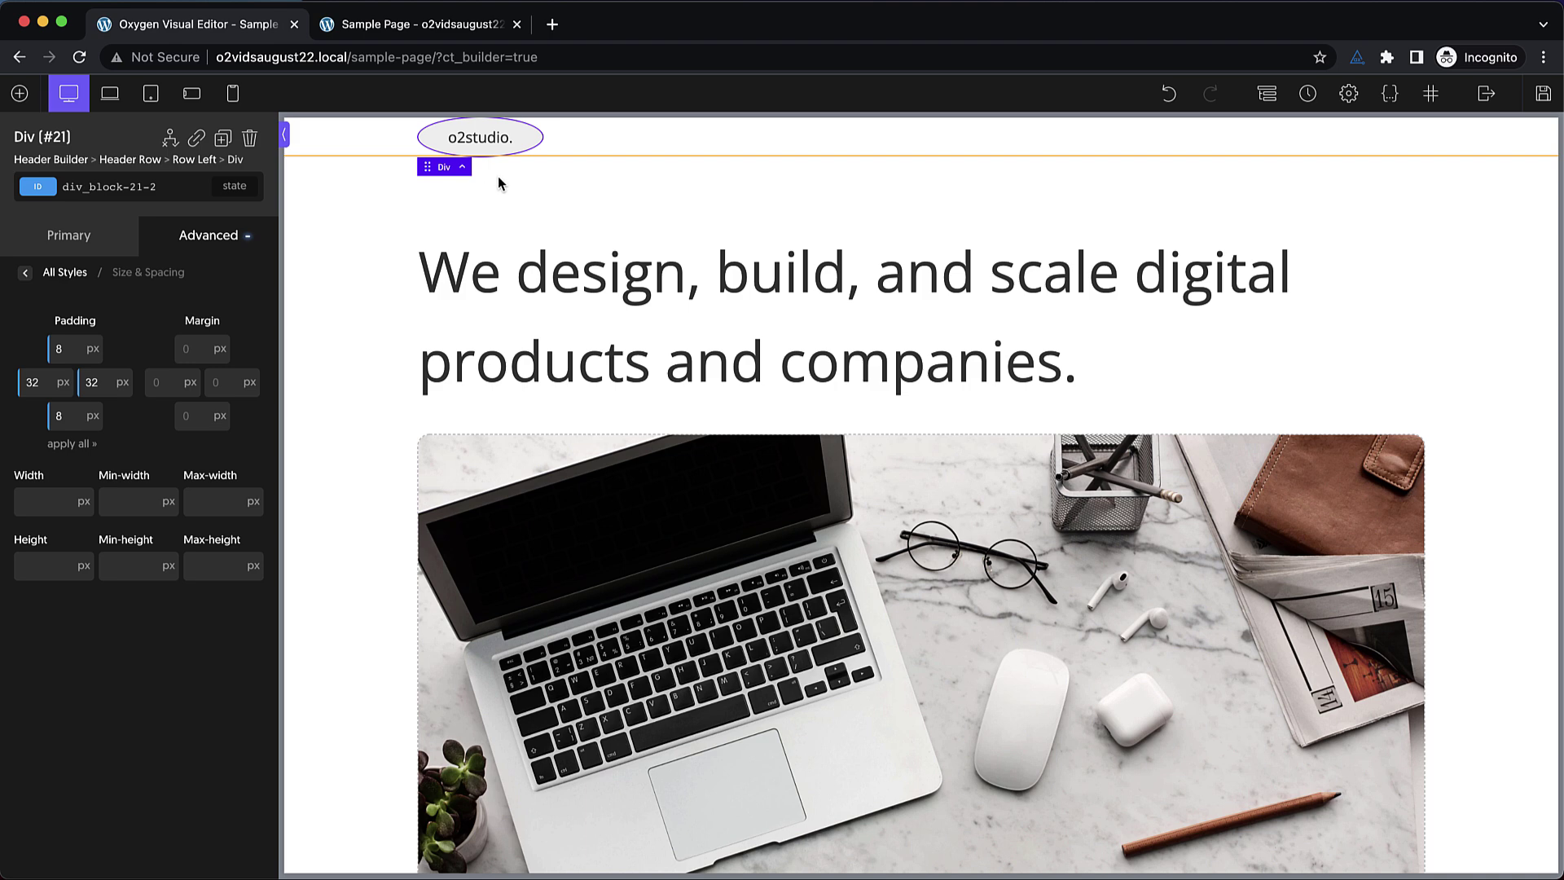
# Switch the Div's border radius unit to px, keeping 50, to form a pill
pyautogui.click(216, 239)
pyautogui.click(125, 489)
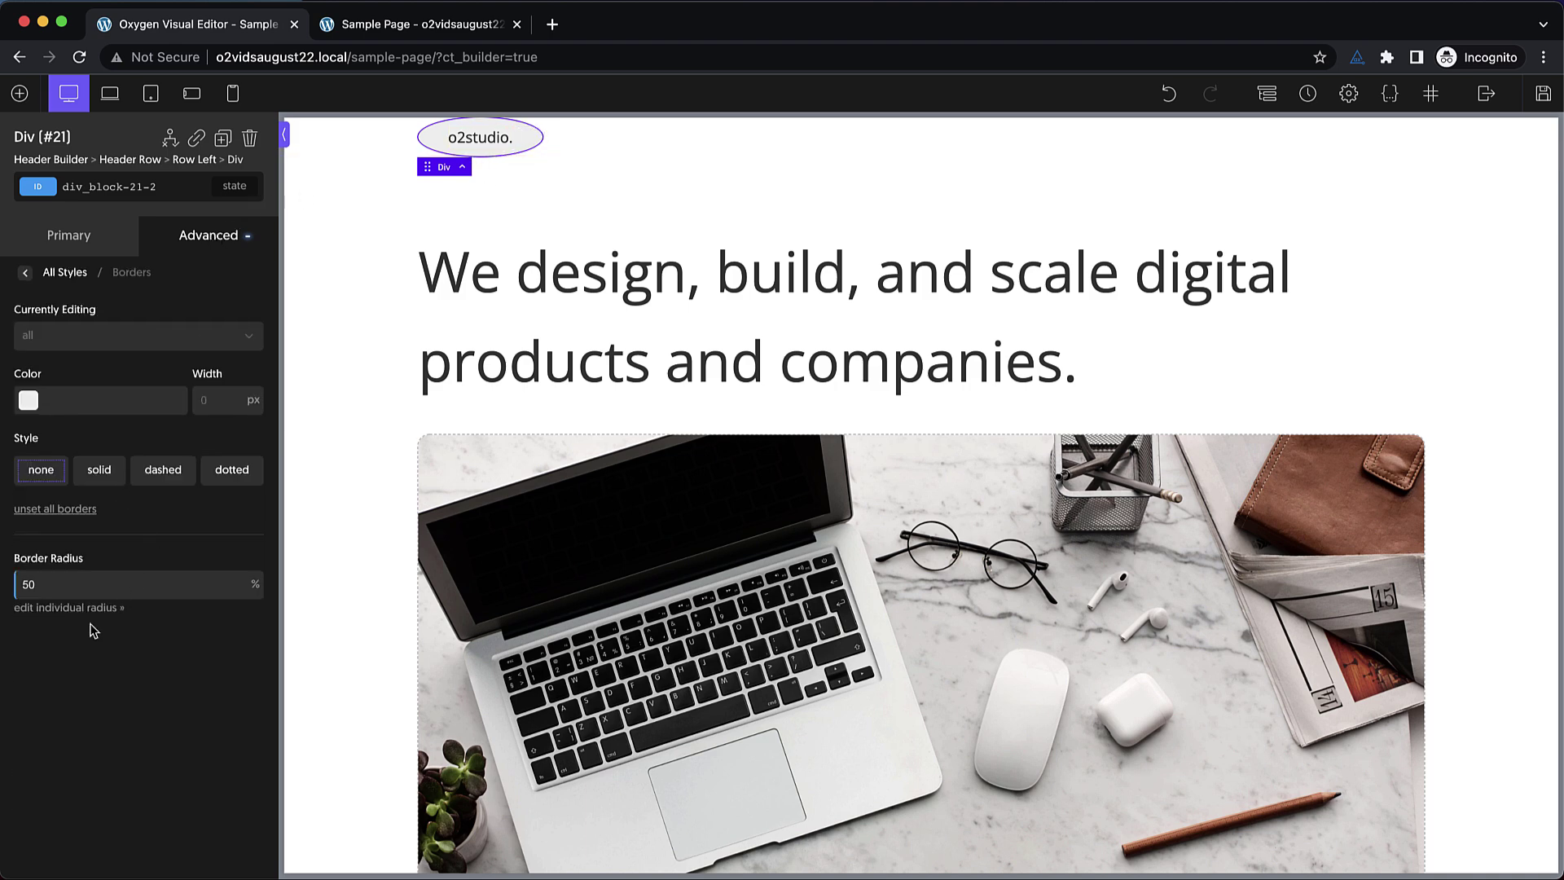
pyautogui.moveTo(255, 588)
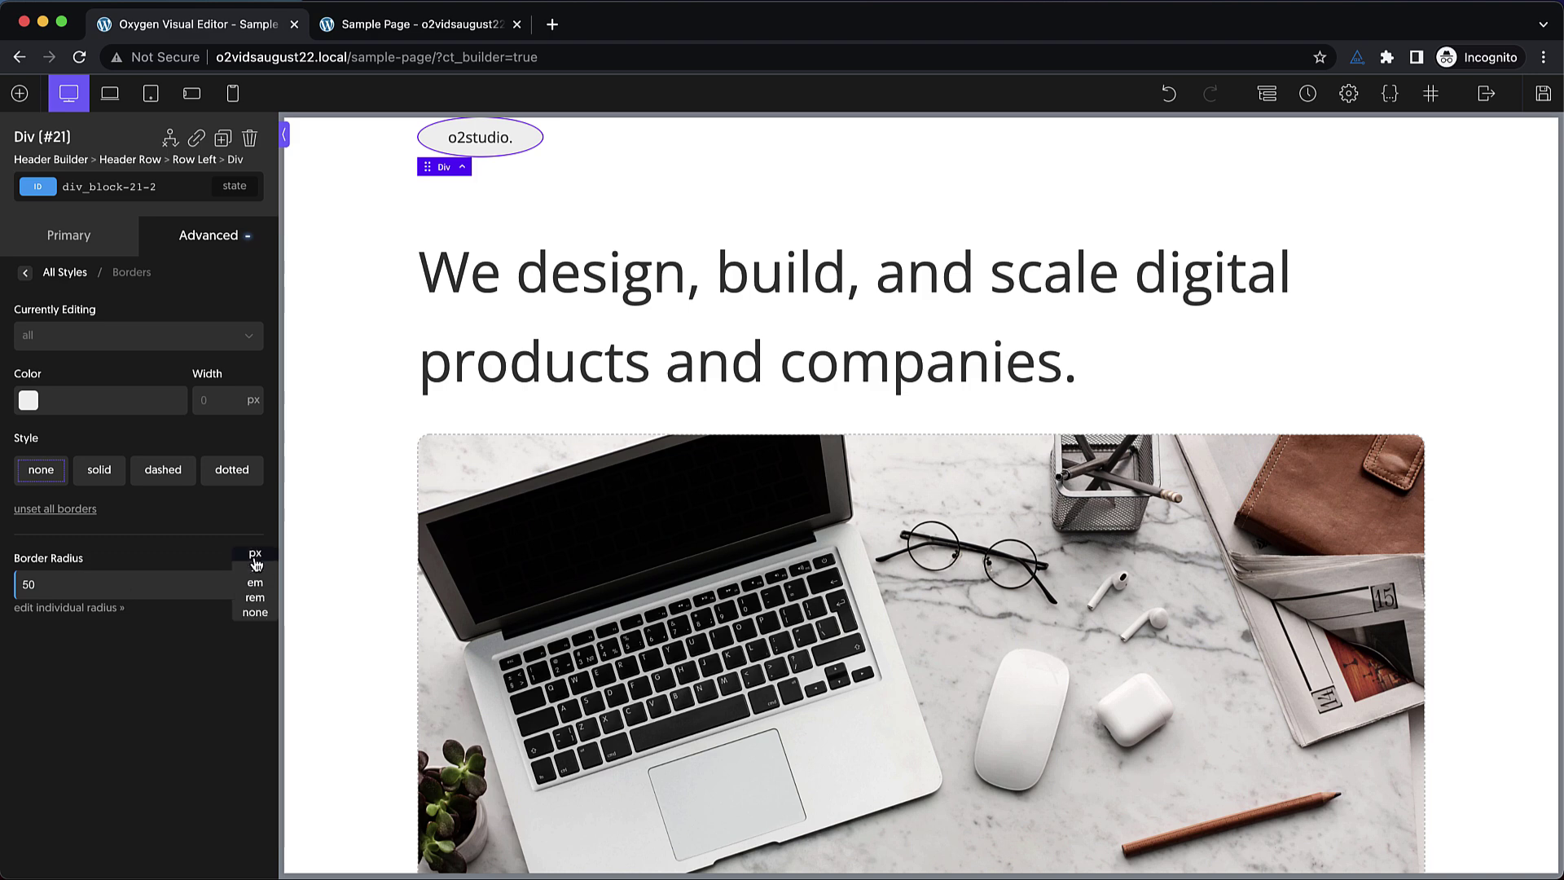
pyautogui.click(253, 554)
pyautogui.doubleClick(81, 577)
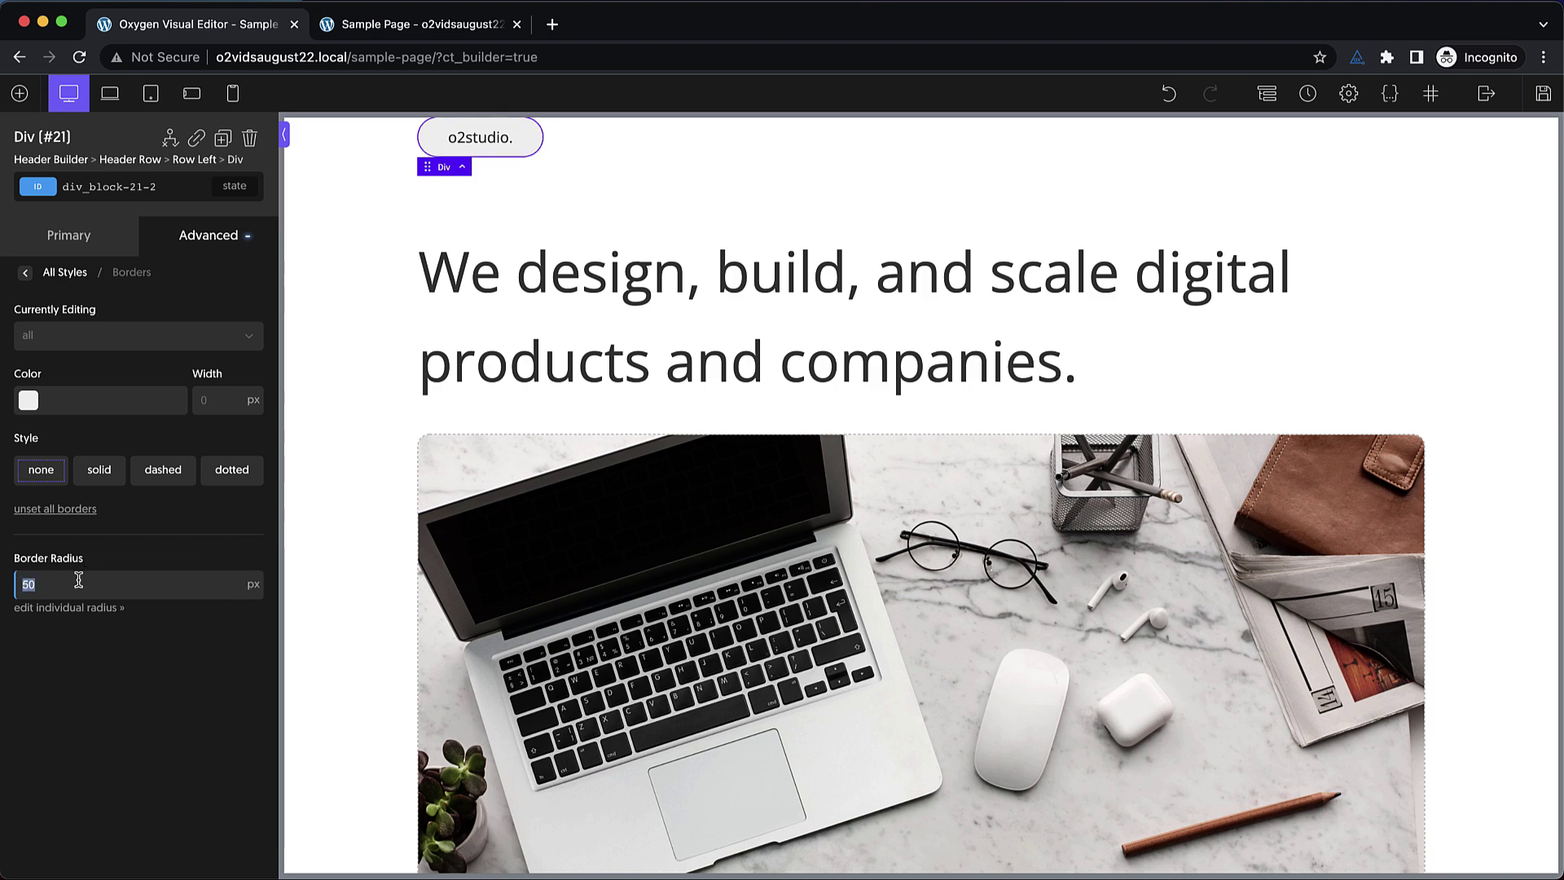
pyautogui.doubleClick(482, 139)
# Wrap 'studio.' in a Span and colour it dark grey #5e5e5e
pyautogui.click(468, 140)
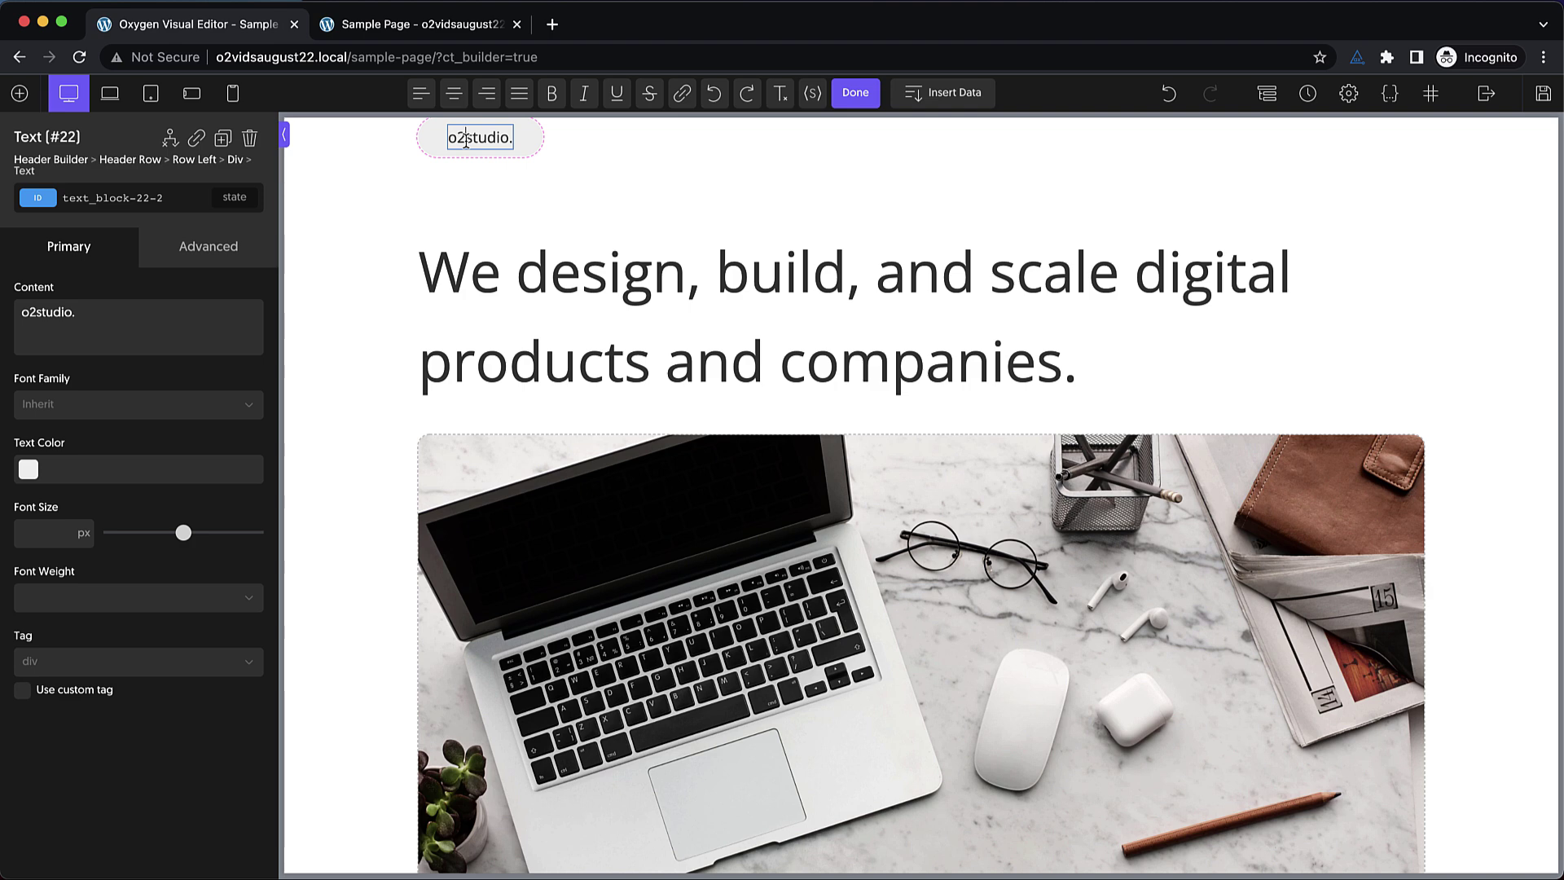
pyautogui.moveTo(466, 138); pyautogui.dragTo(515, 147)
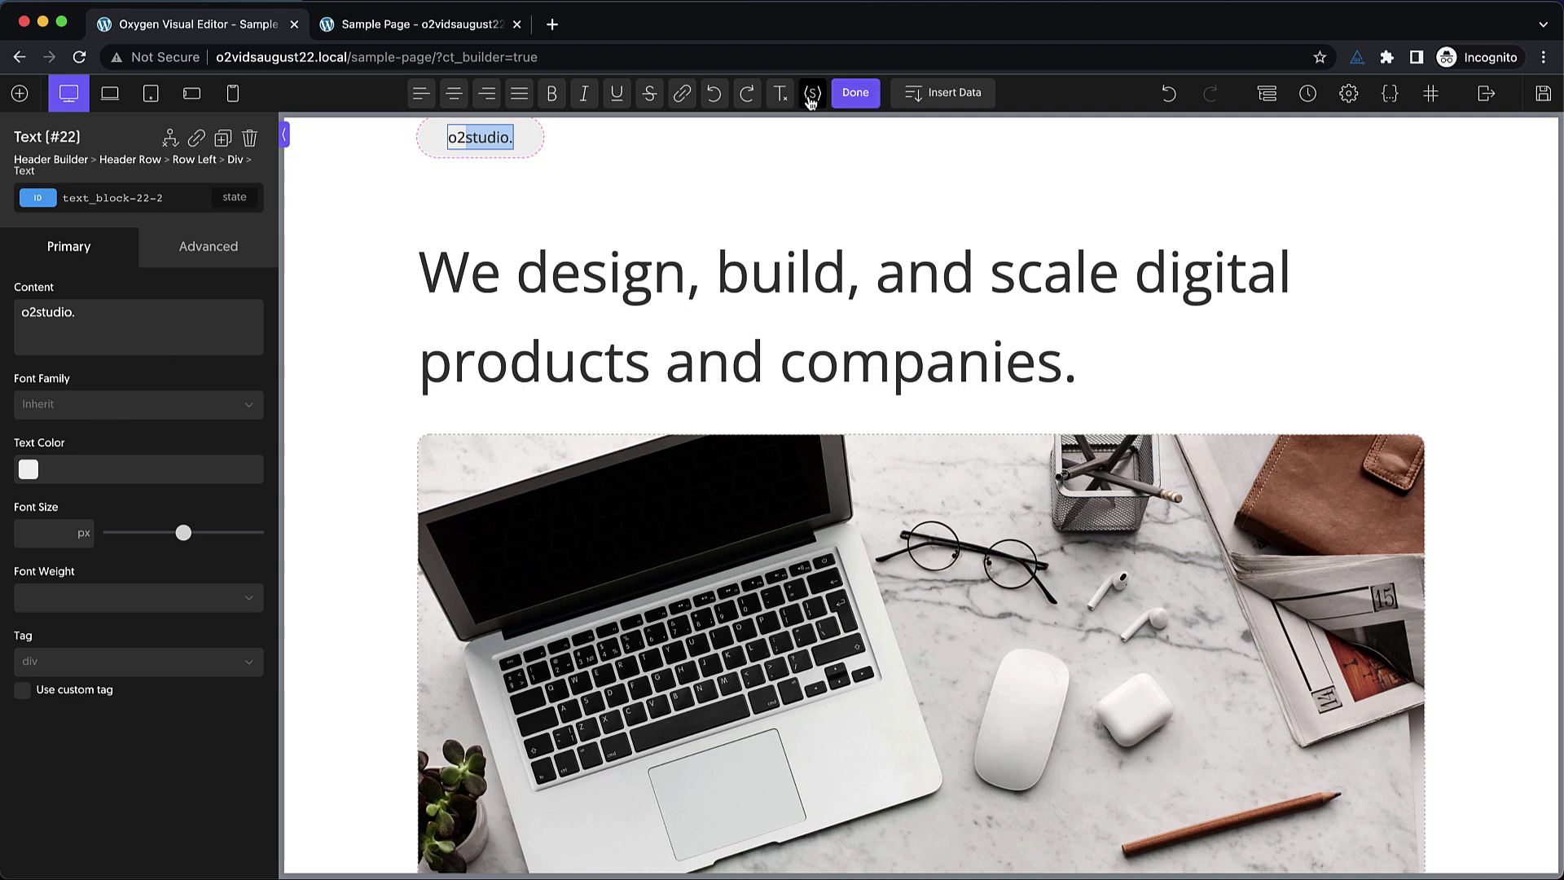
pyautogui.click(811, 94)
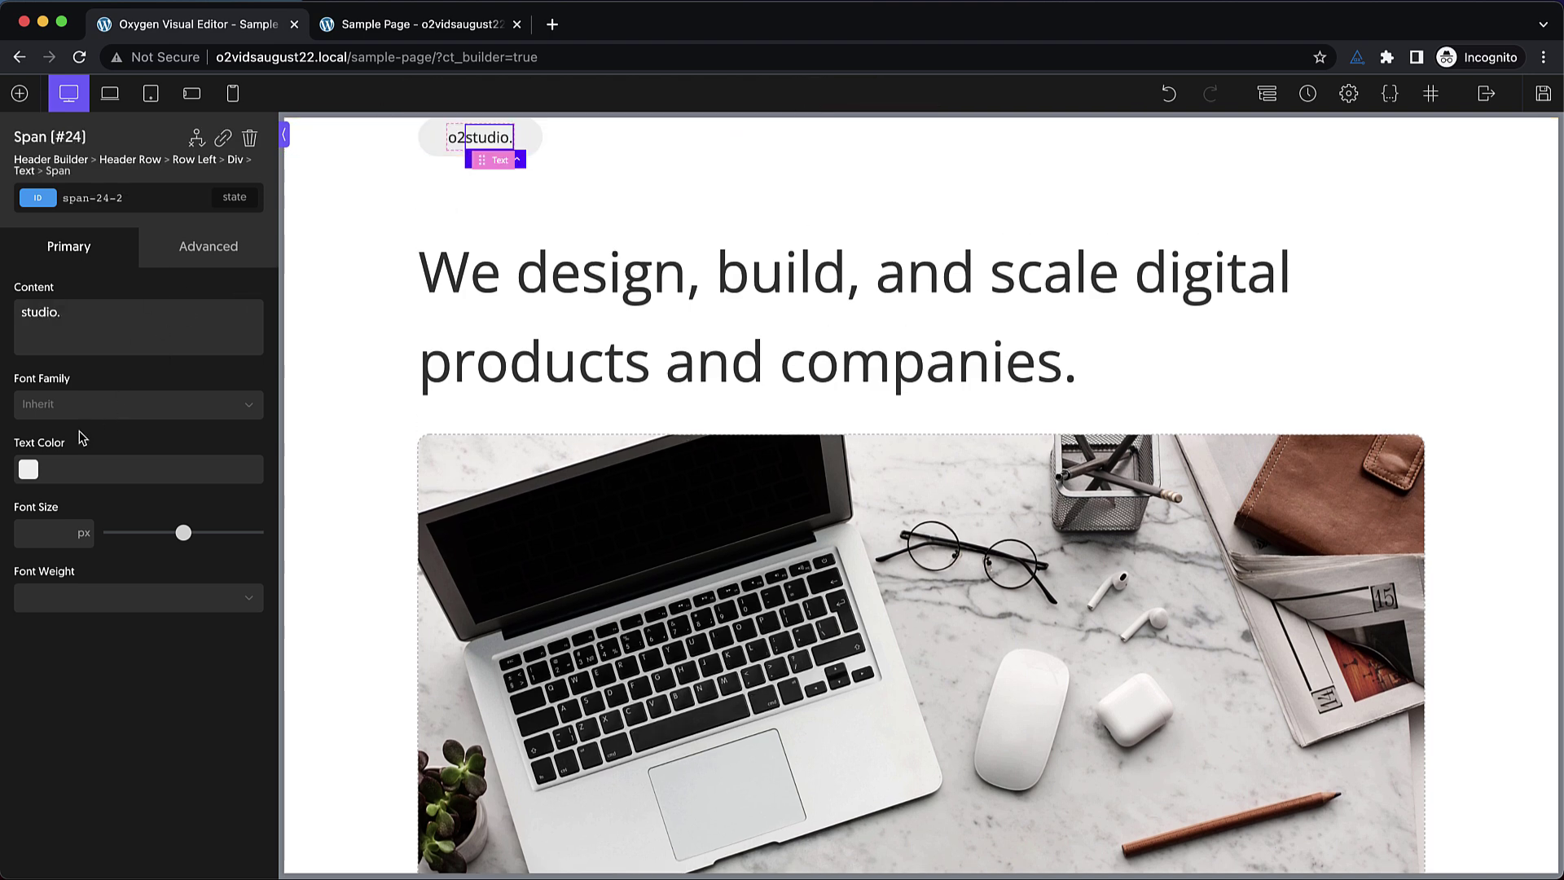
pyautogui.click(29, 470)
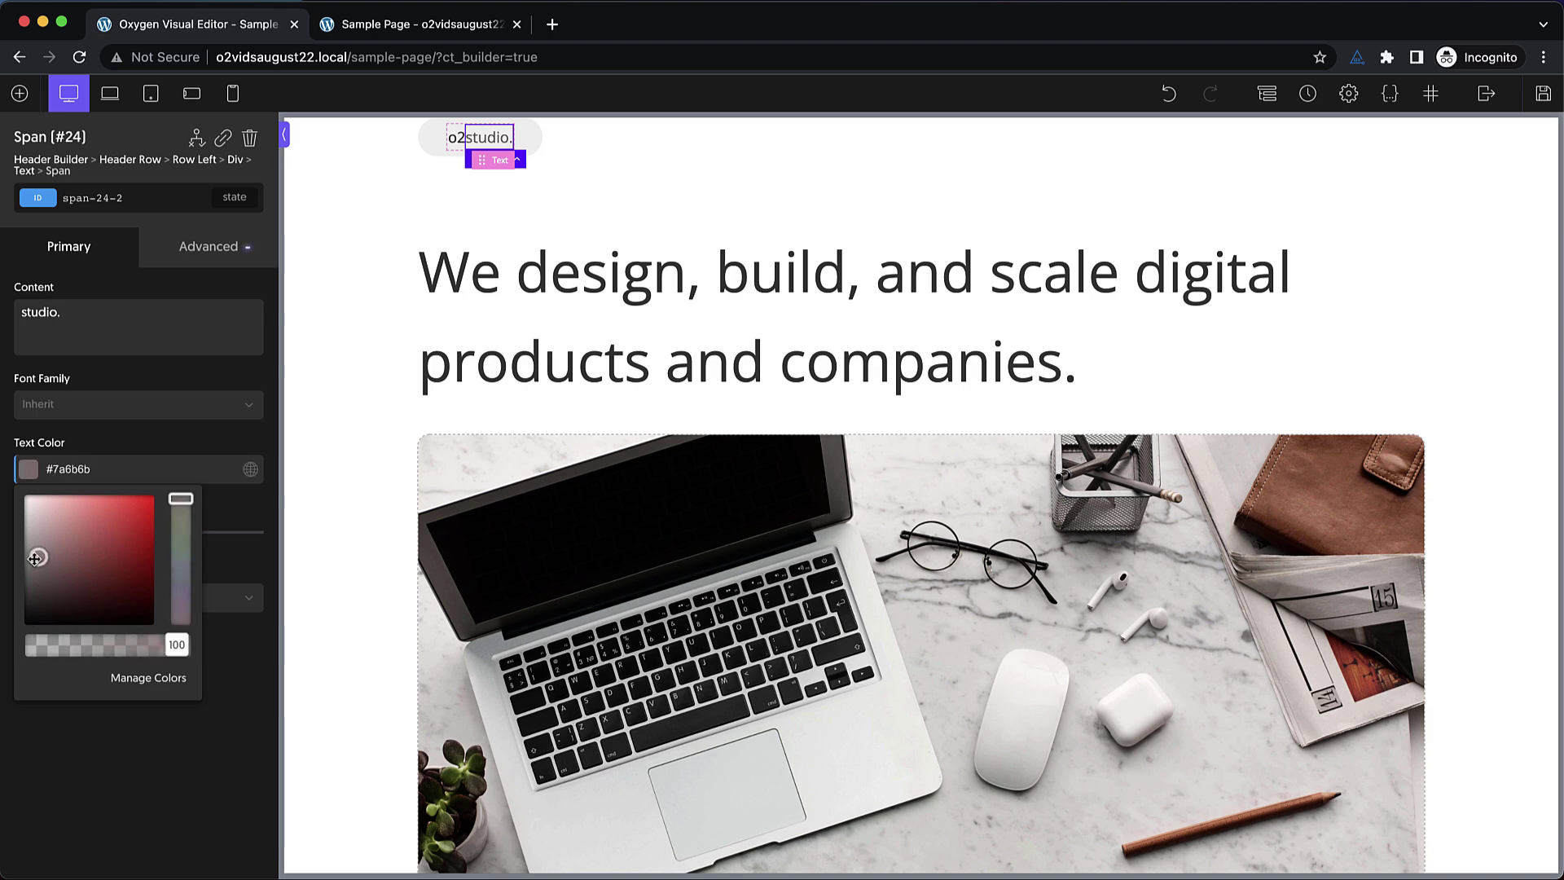
pyautogui.moveTo(42, 548); pyautogui.dragTo(3, 580)
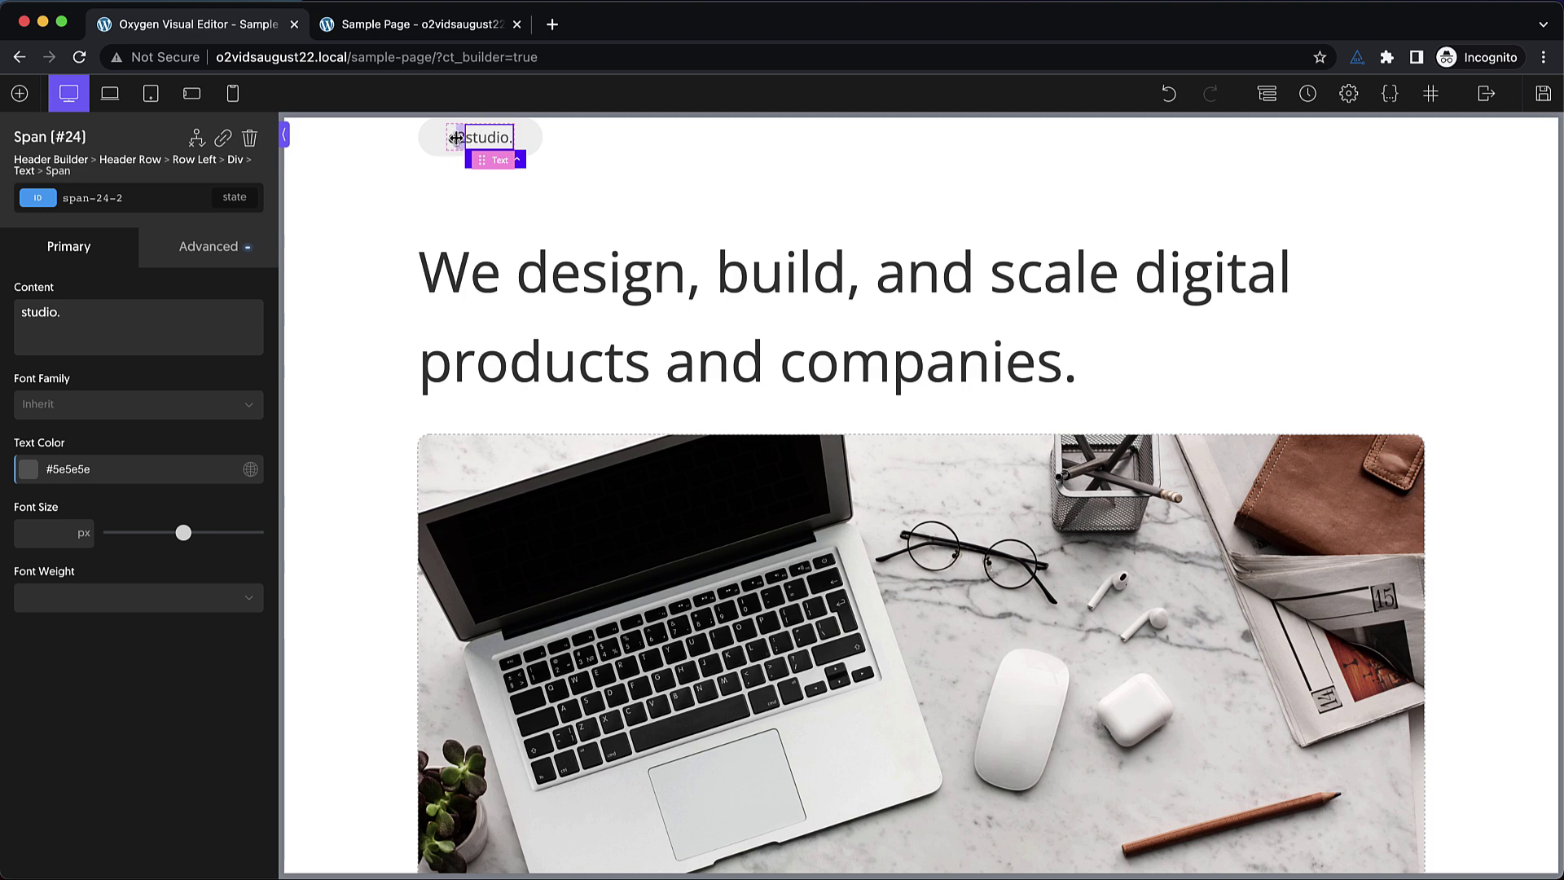
# Make the logo text black #000000 at font weight 600
pyautogui.click(454, 137)
pyautogui.click(29, 470)
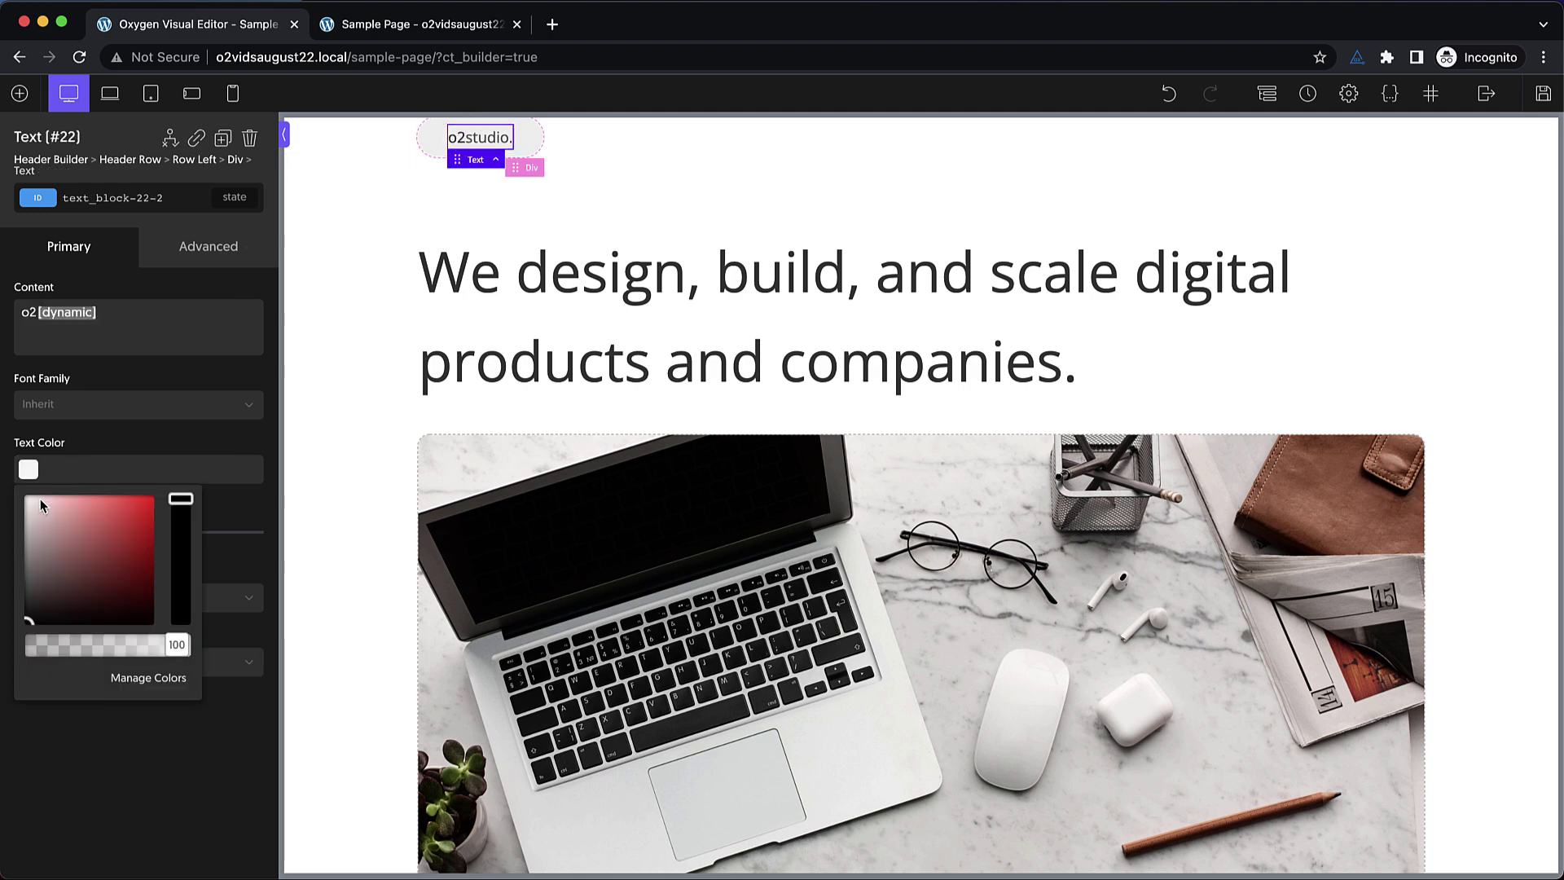
pyautogui.moveTo(57, 594); pyautogui.dragTo(7, 668)
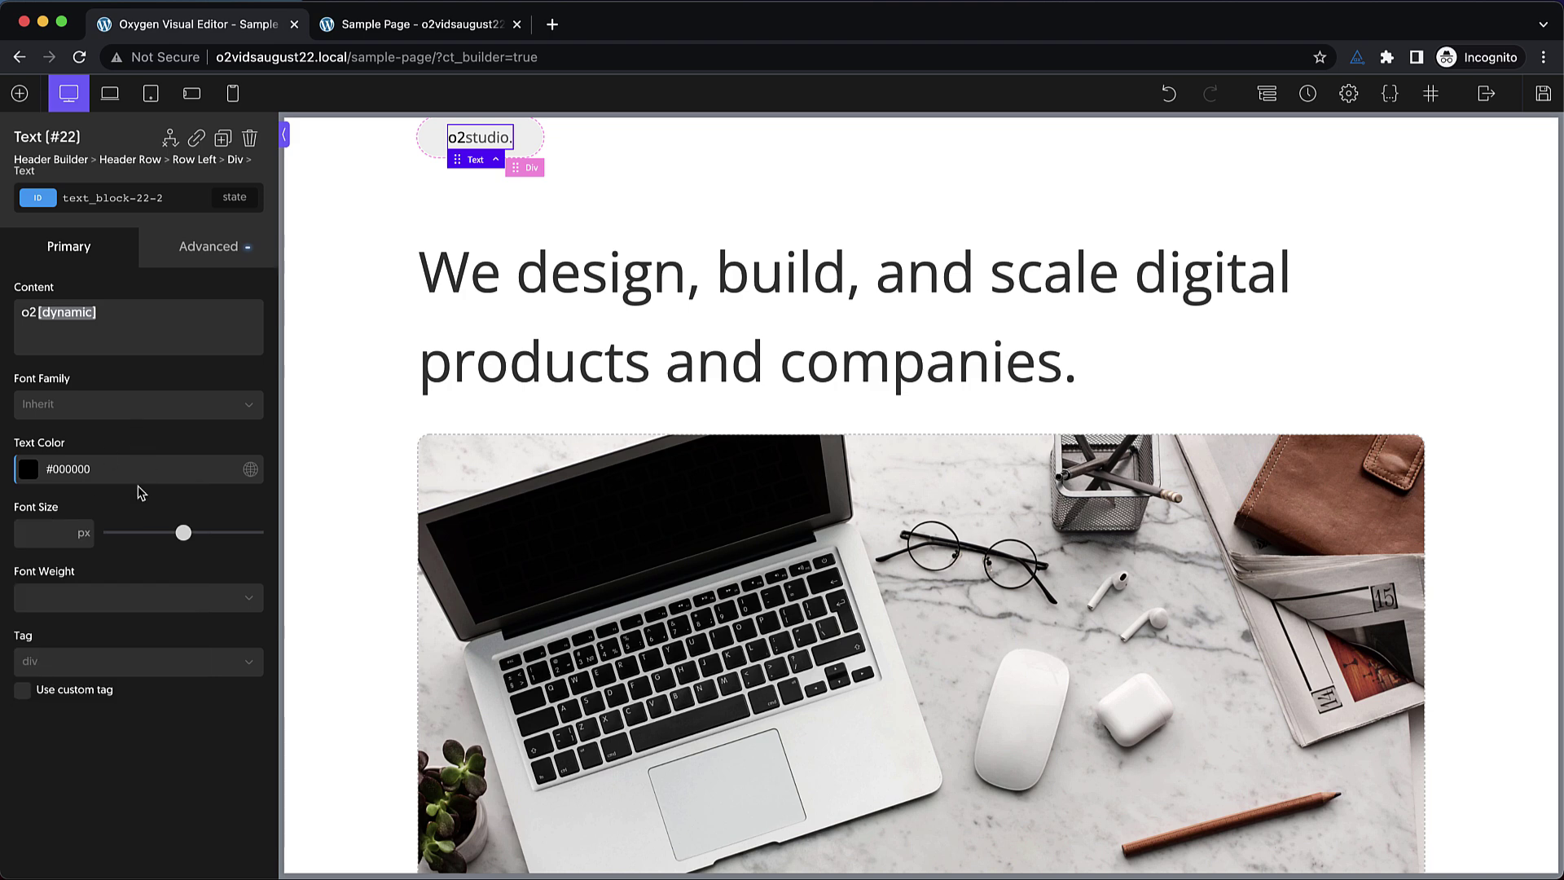
pyautogui.click(106, 603)
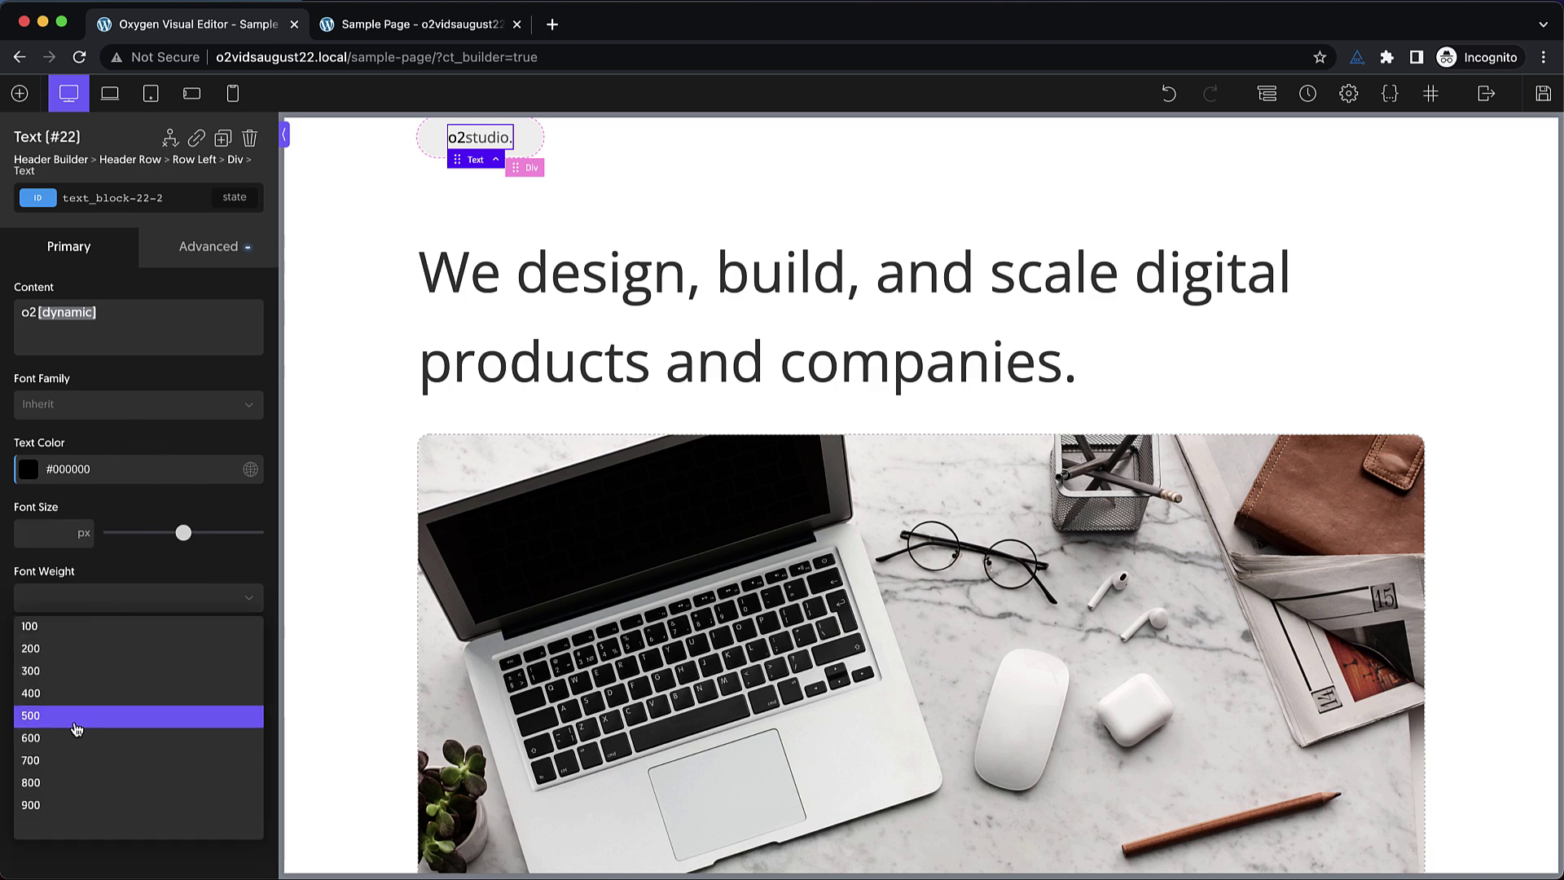
pyautogui.click(72, 738)
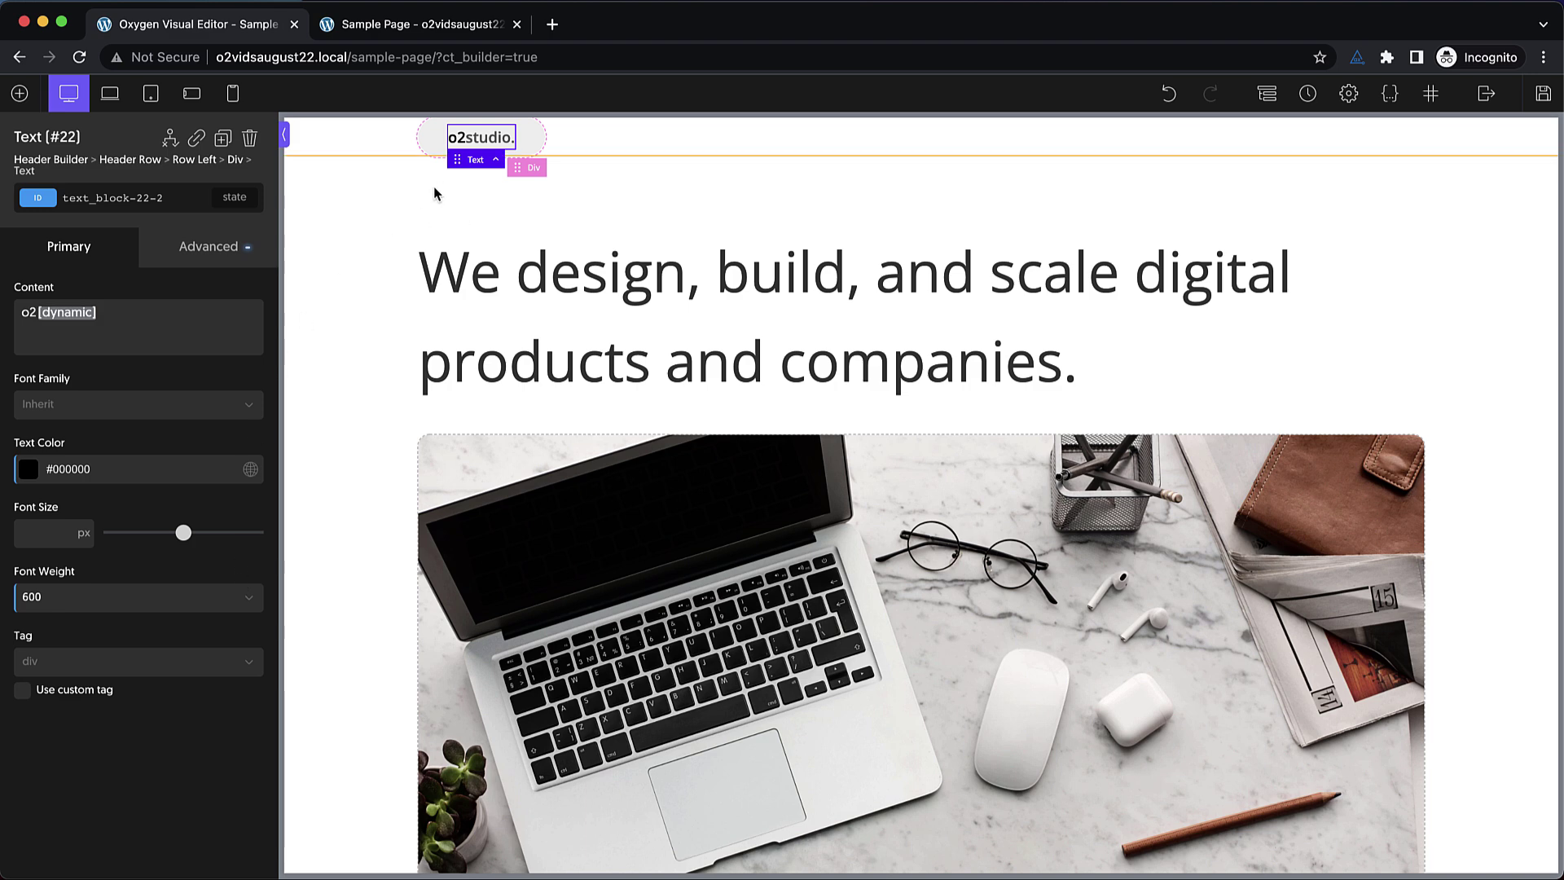
# Set the logo text's font size to 18 px
pyautogui.click(224, 256)
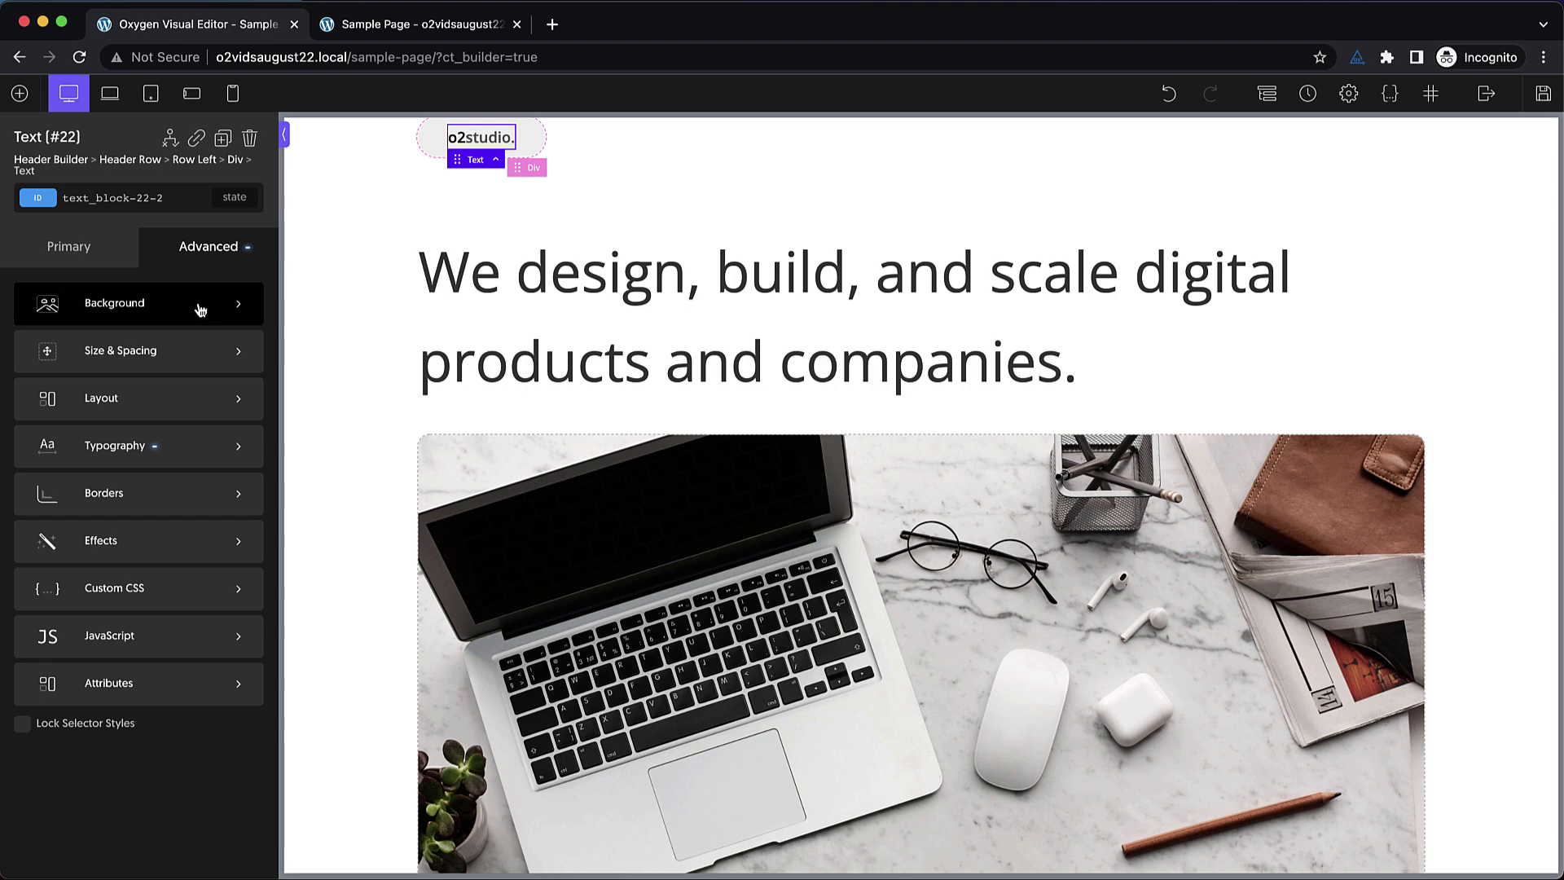
pyautogui.click(152, 460)
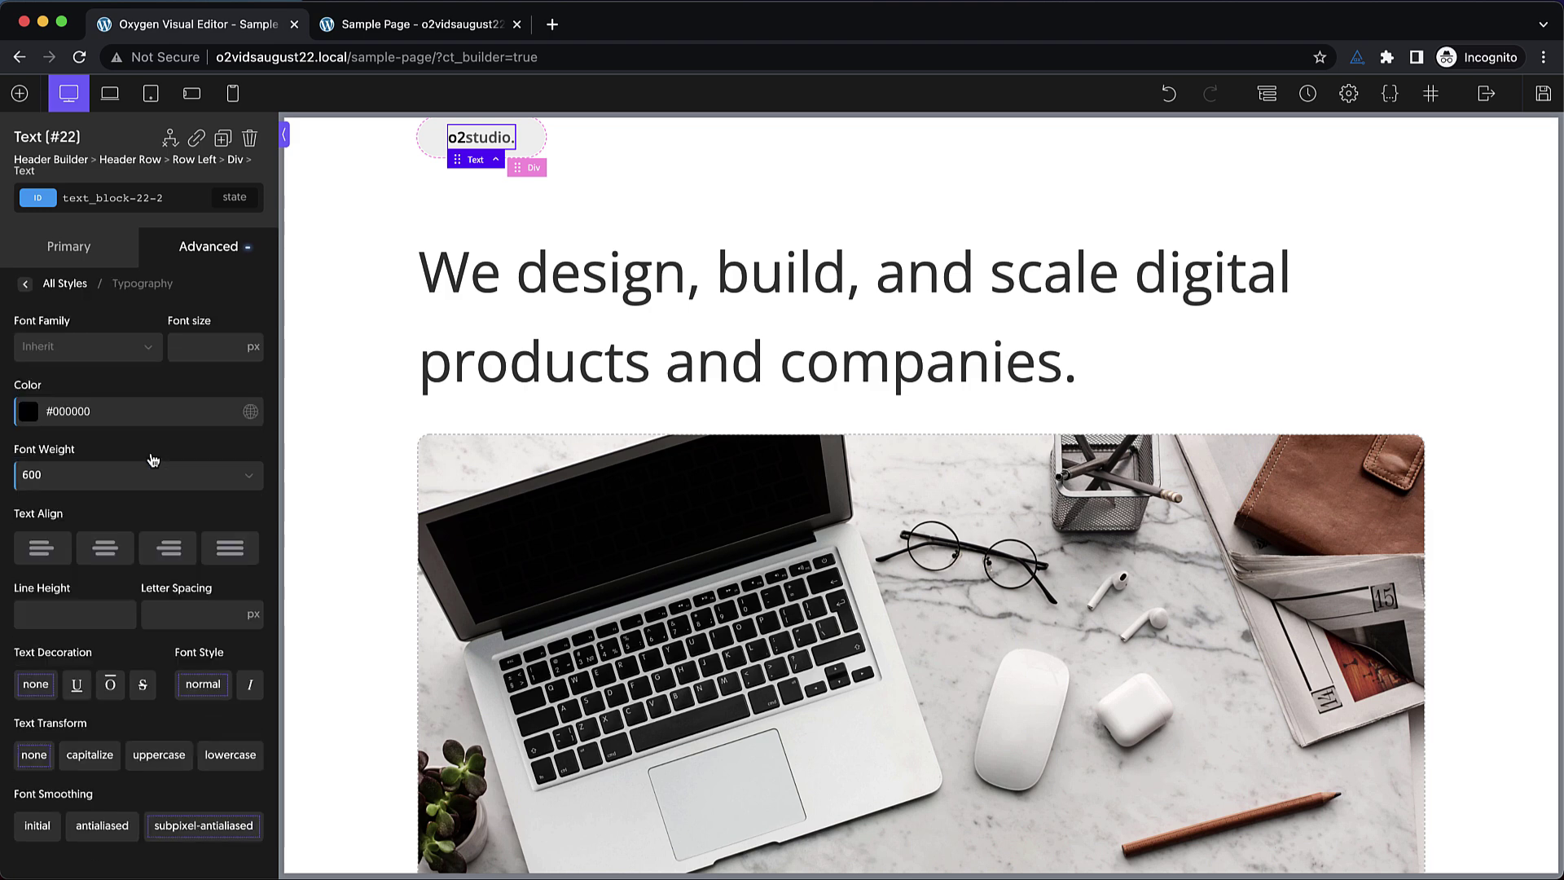
pyautogui.click(190, 340)
pyautogui.write('18')
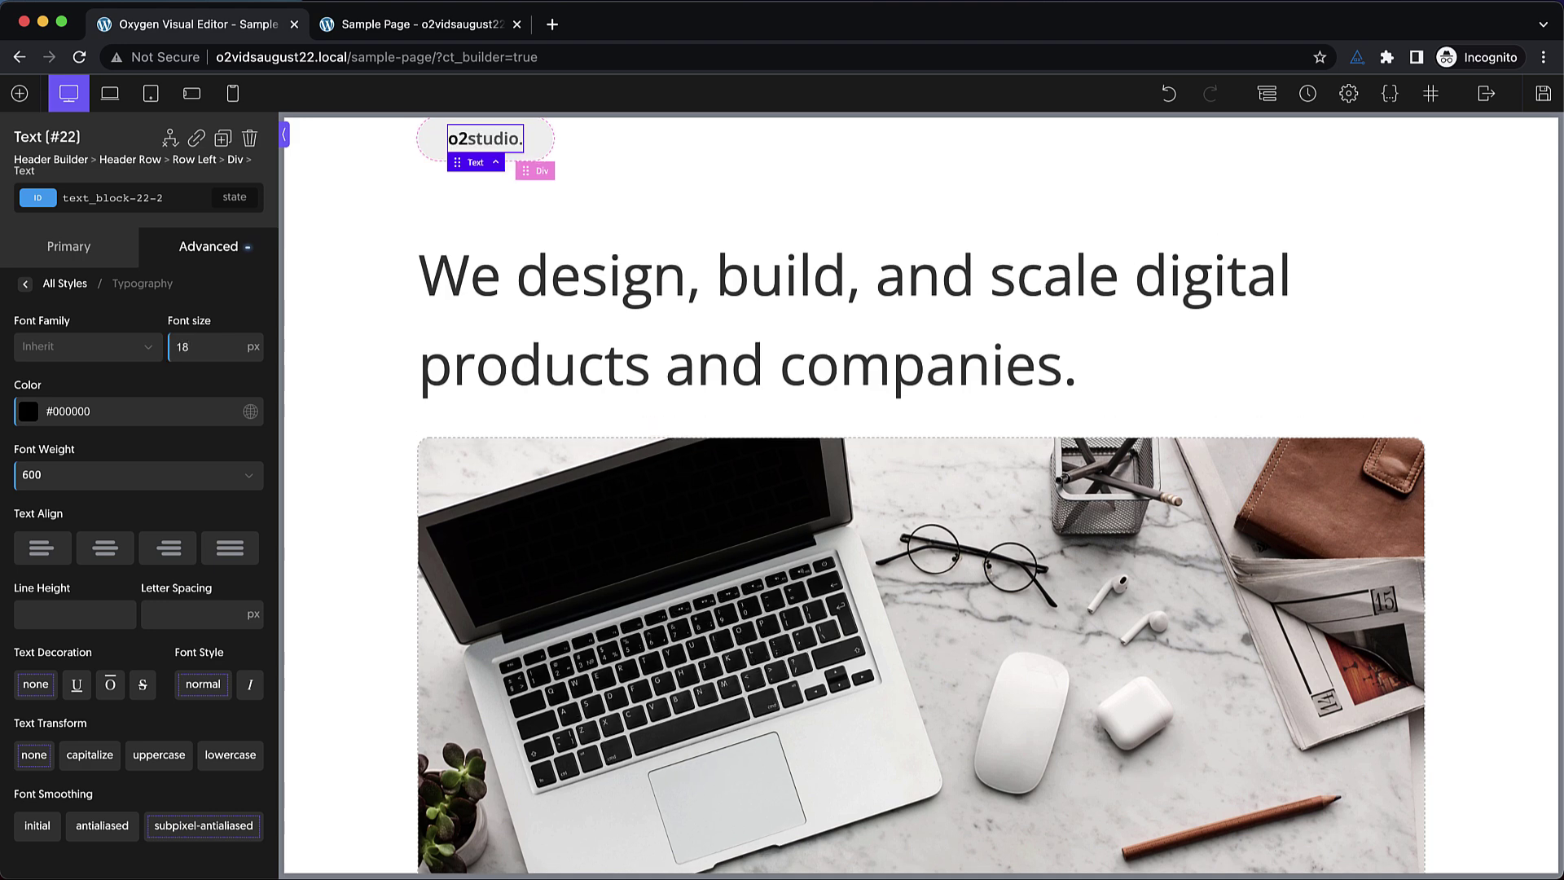
# Give the logo pill Div a 32 px right margin
pyautogui.click(541, 140)
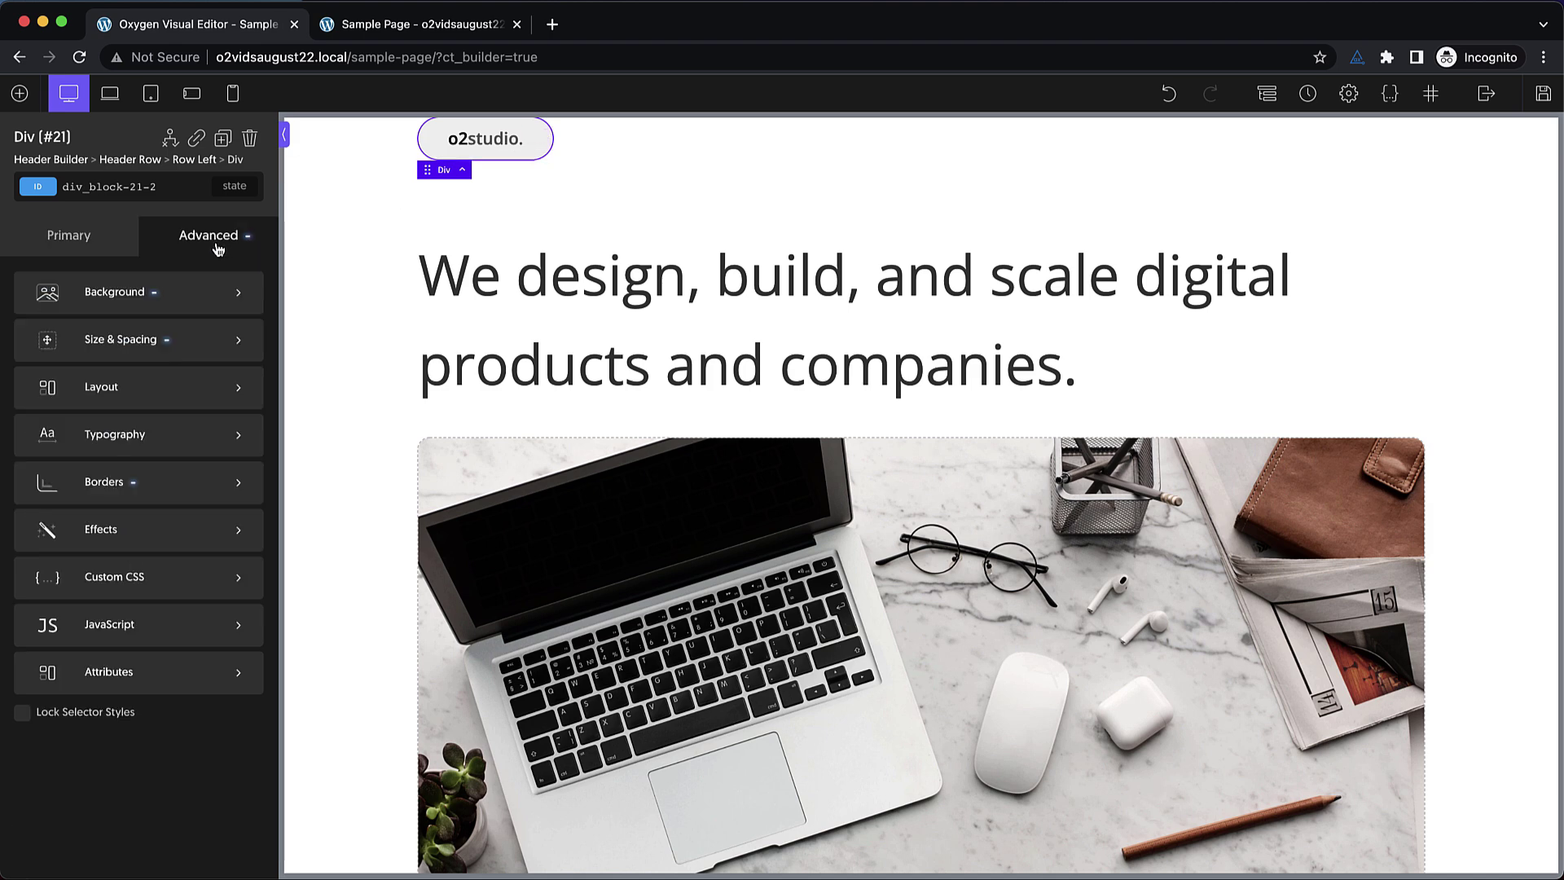
pyautogui.click(171, 334)
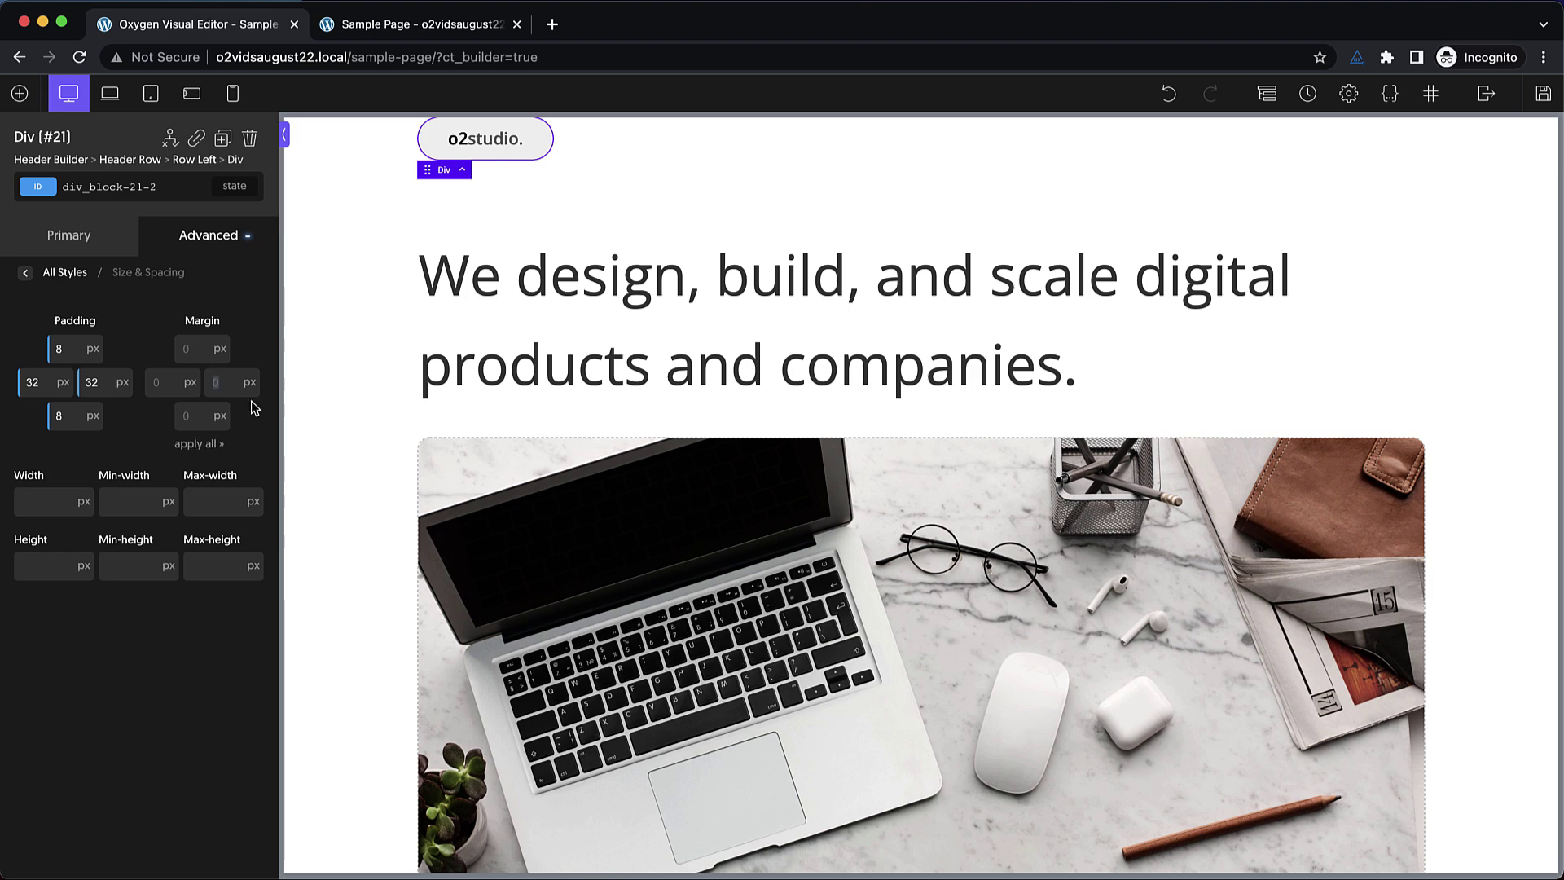
pyautogui.write('32')
# Add a Text Link reading 'Projects' to the header row
pyautogui.click(20, 93)
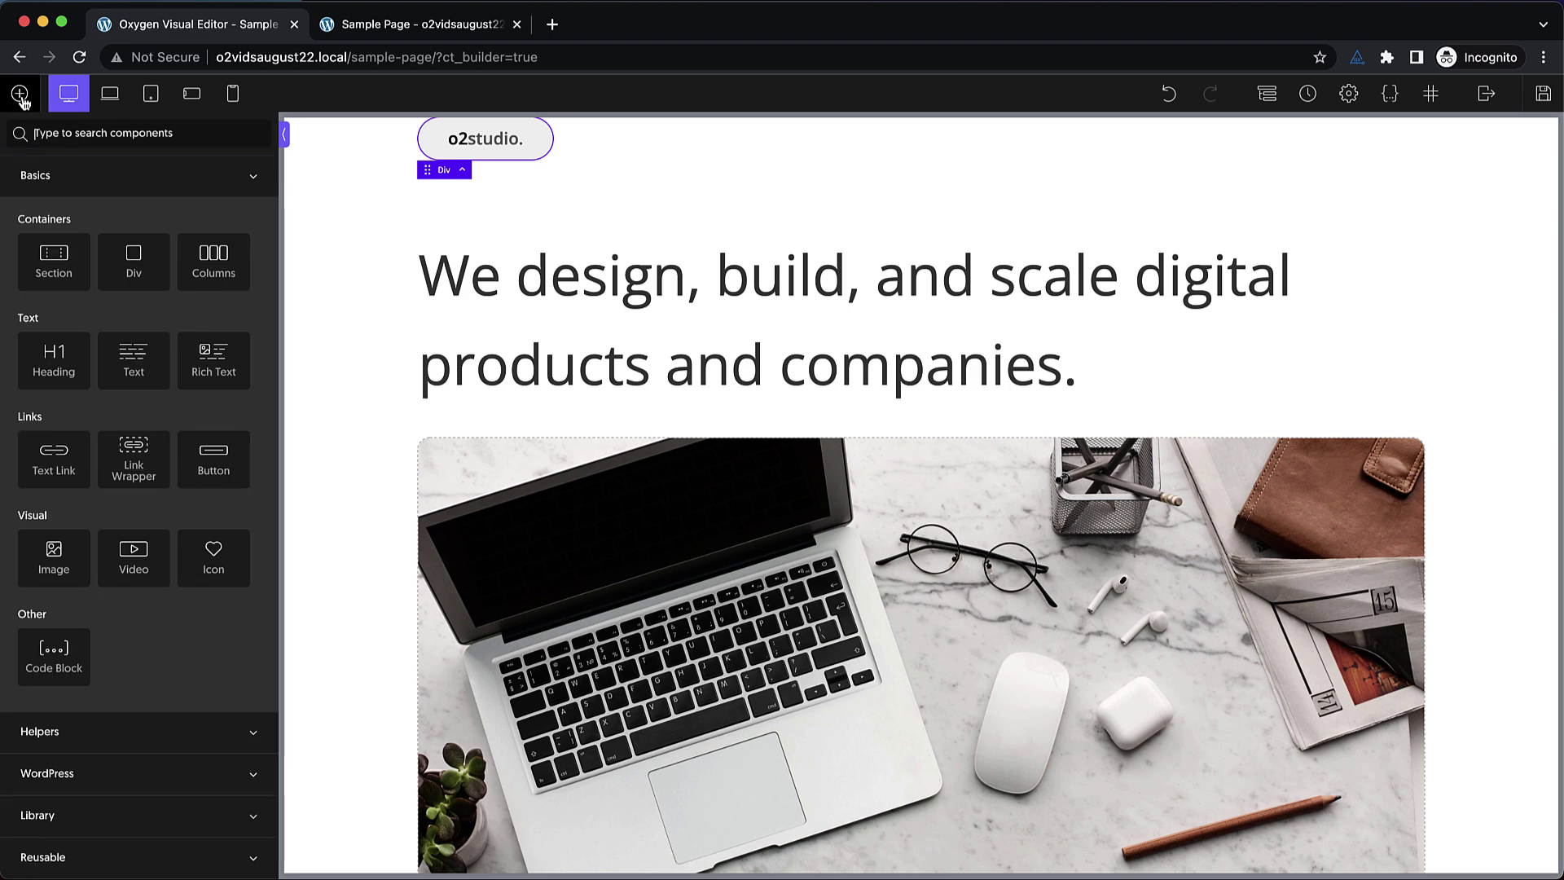
pyautogui.click(621, 136)
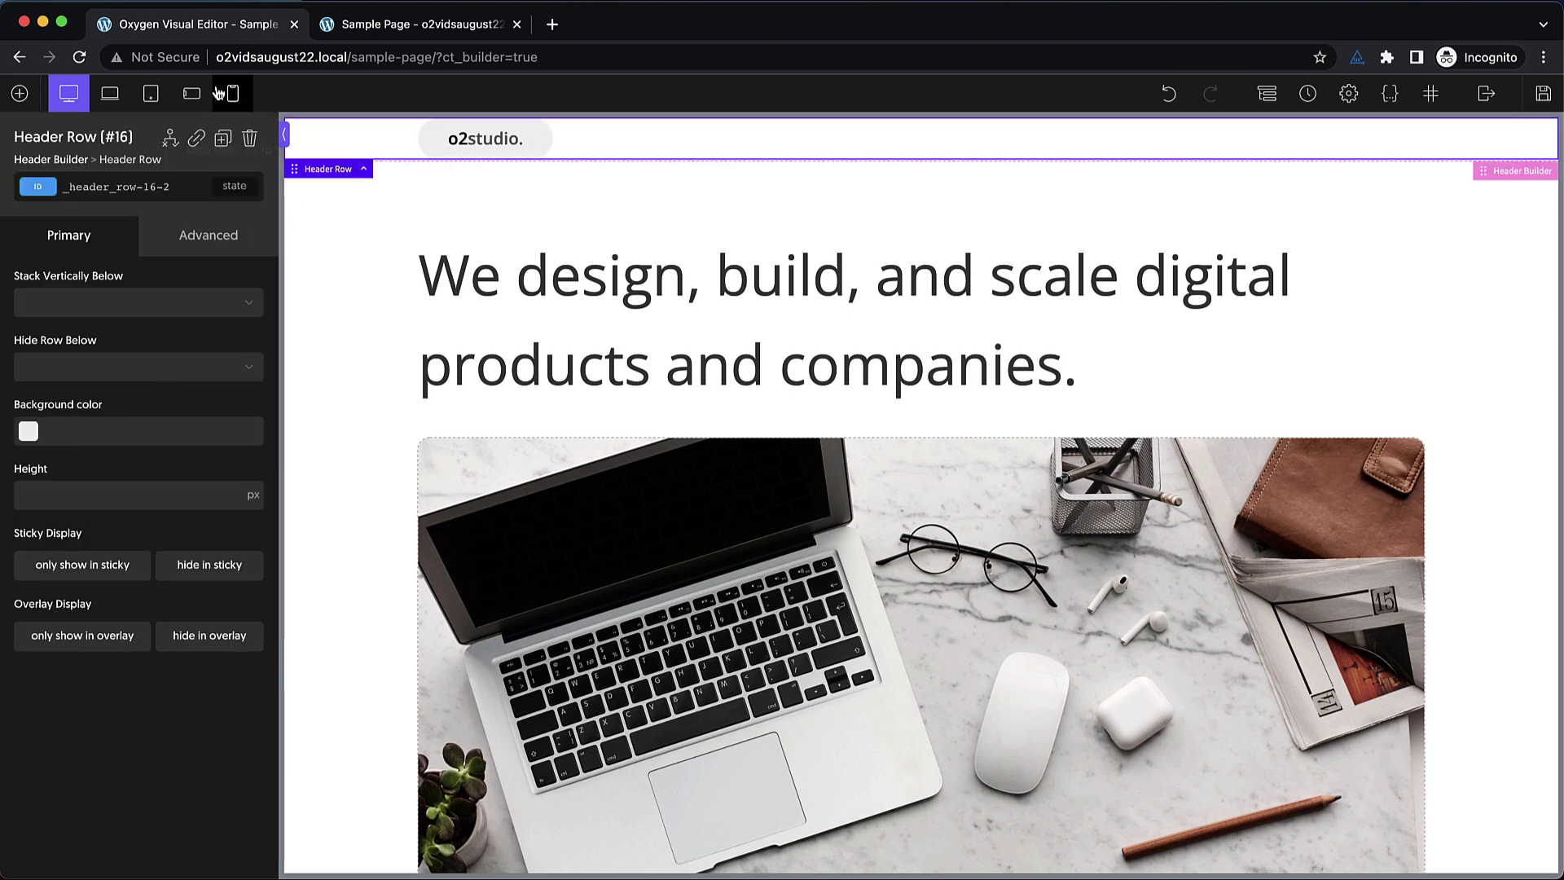
pyautogui.click(20, 94)
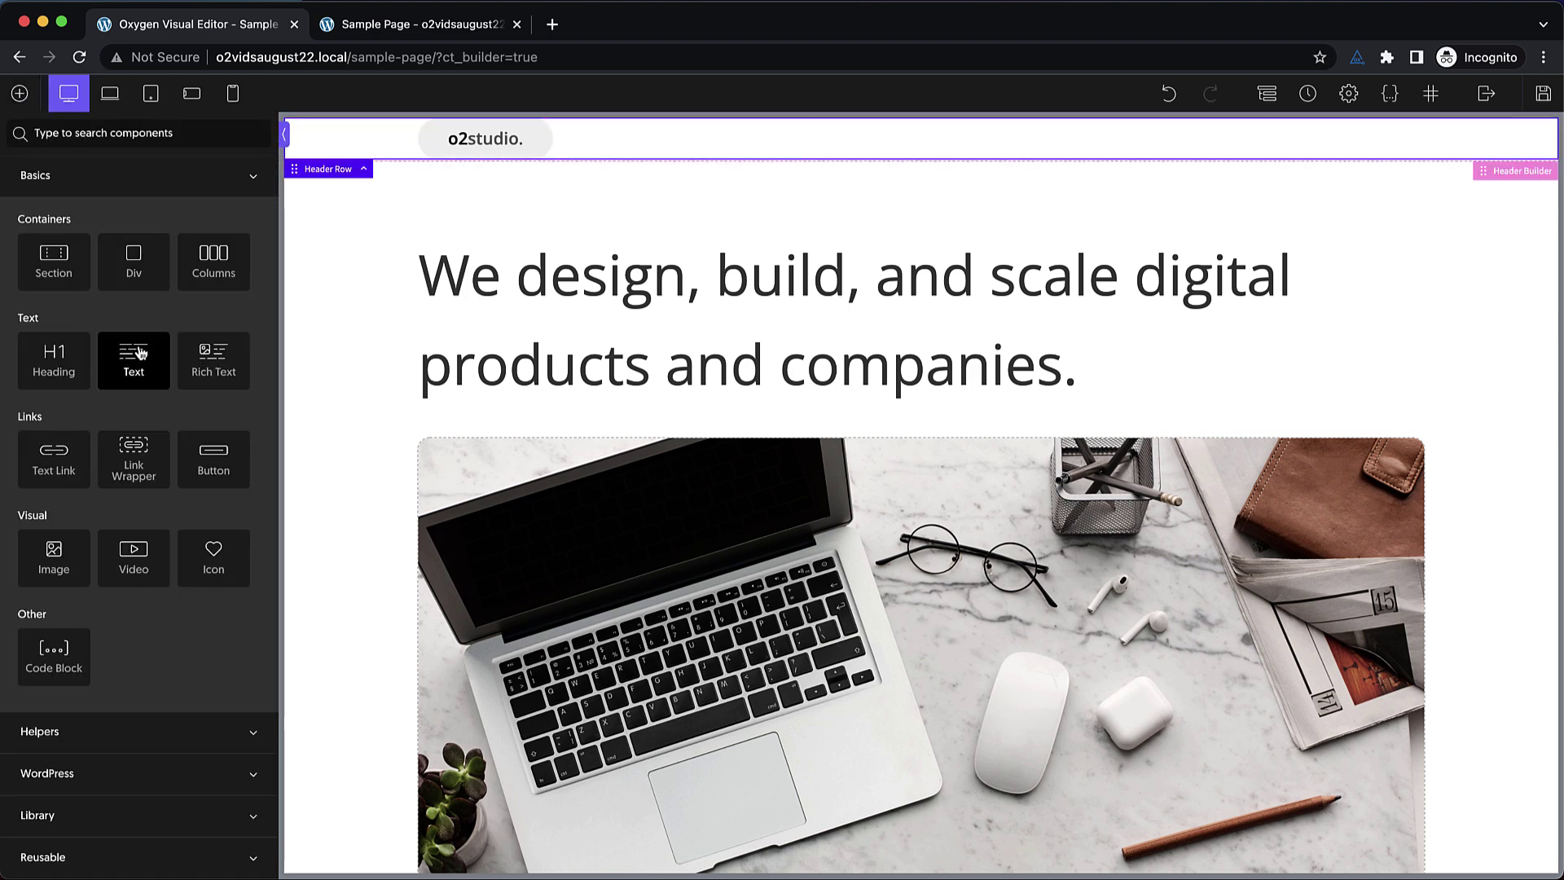
pyautogui.click(54, 458)
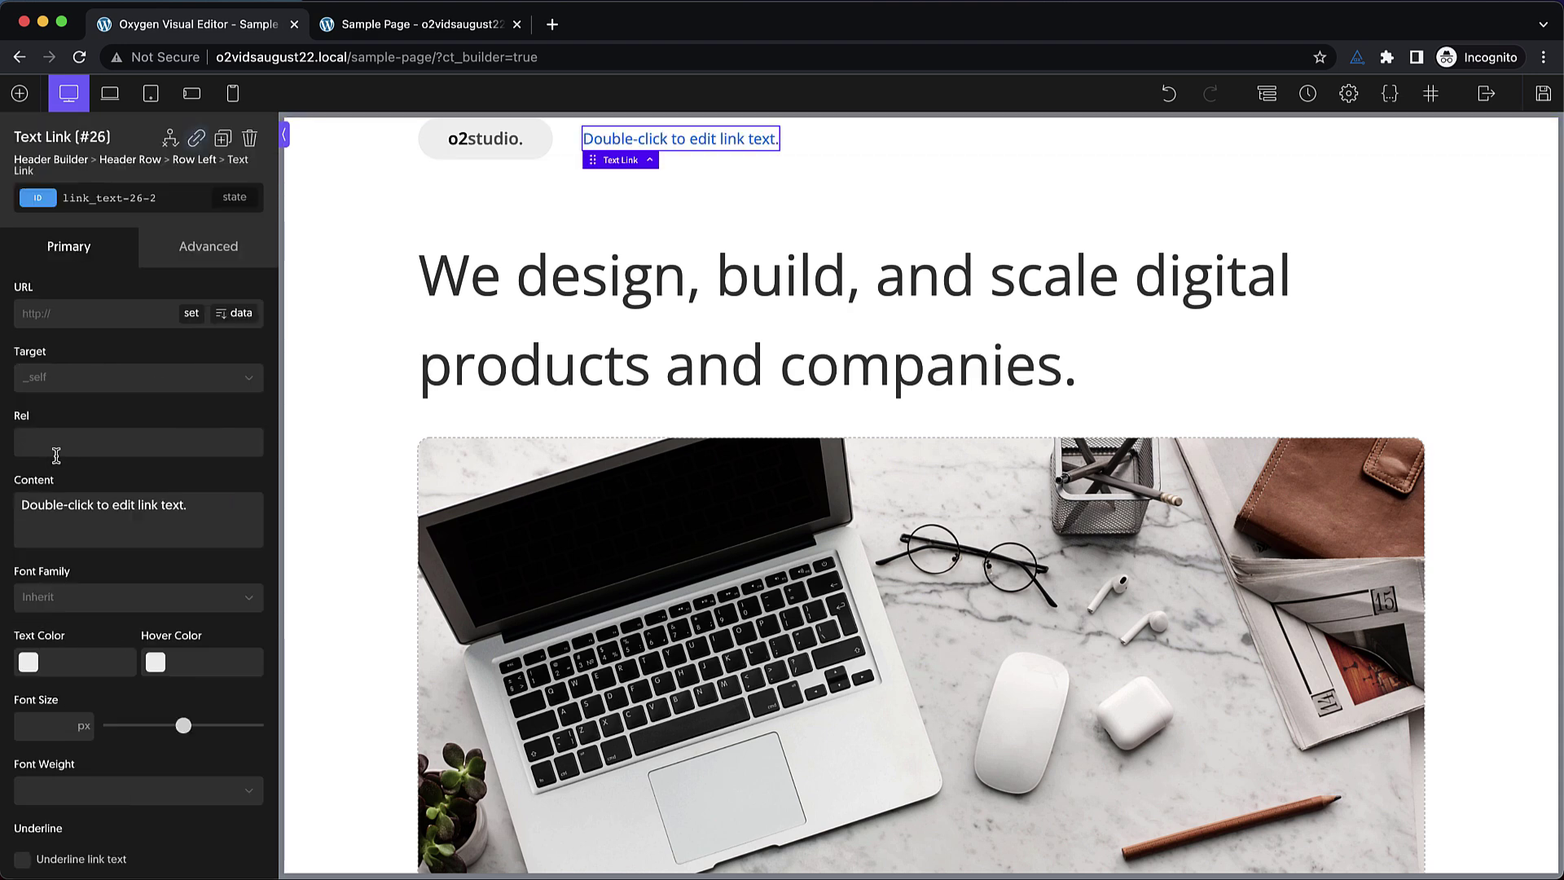
pyautogui.doubleClick(711, 141)
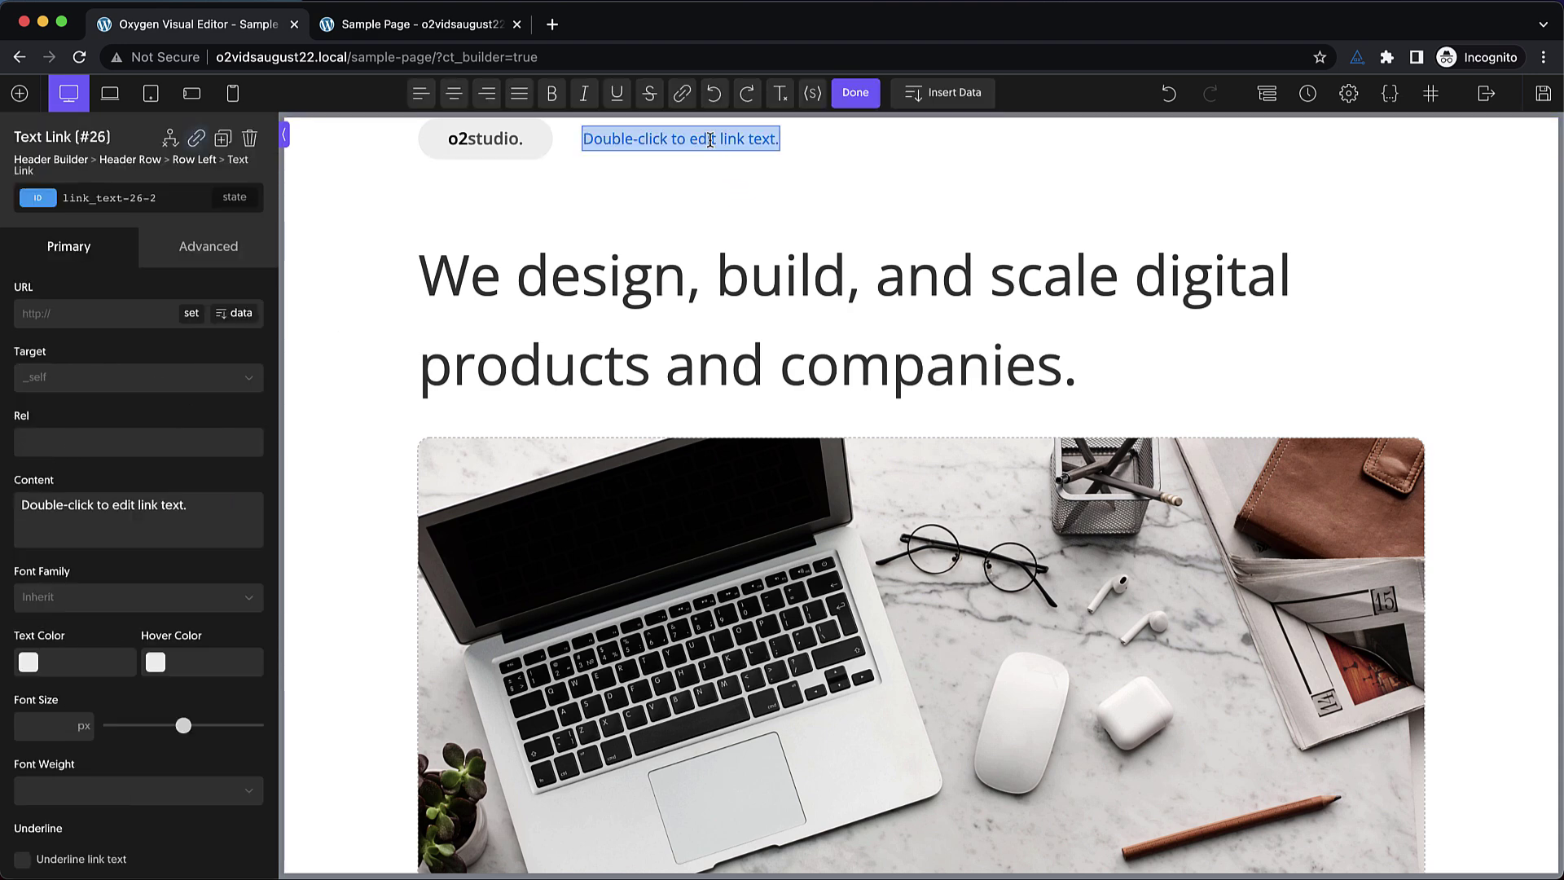
pyautogui.write('Projects')
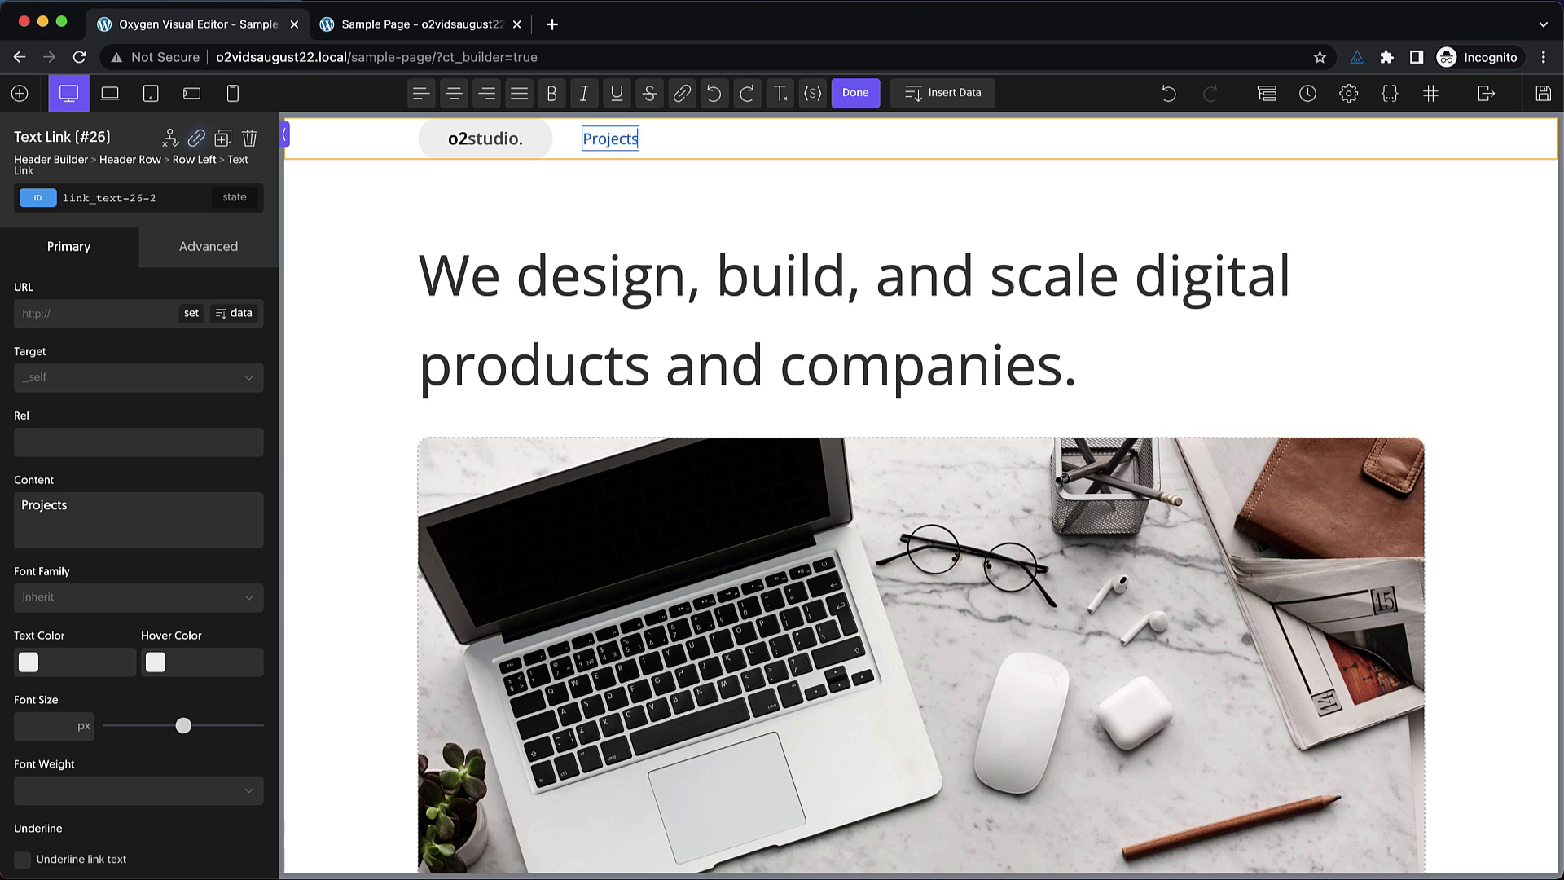
pyautogui.click(771, 157)
# Duplicate the Projects link twice and rename the copies 'Service' and 'About us'
pyautogui.click(611, 140)
pyautogui.click(606, 154)
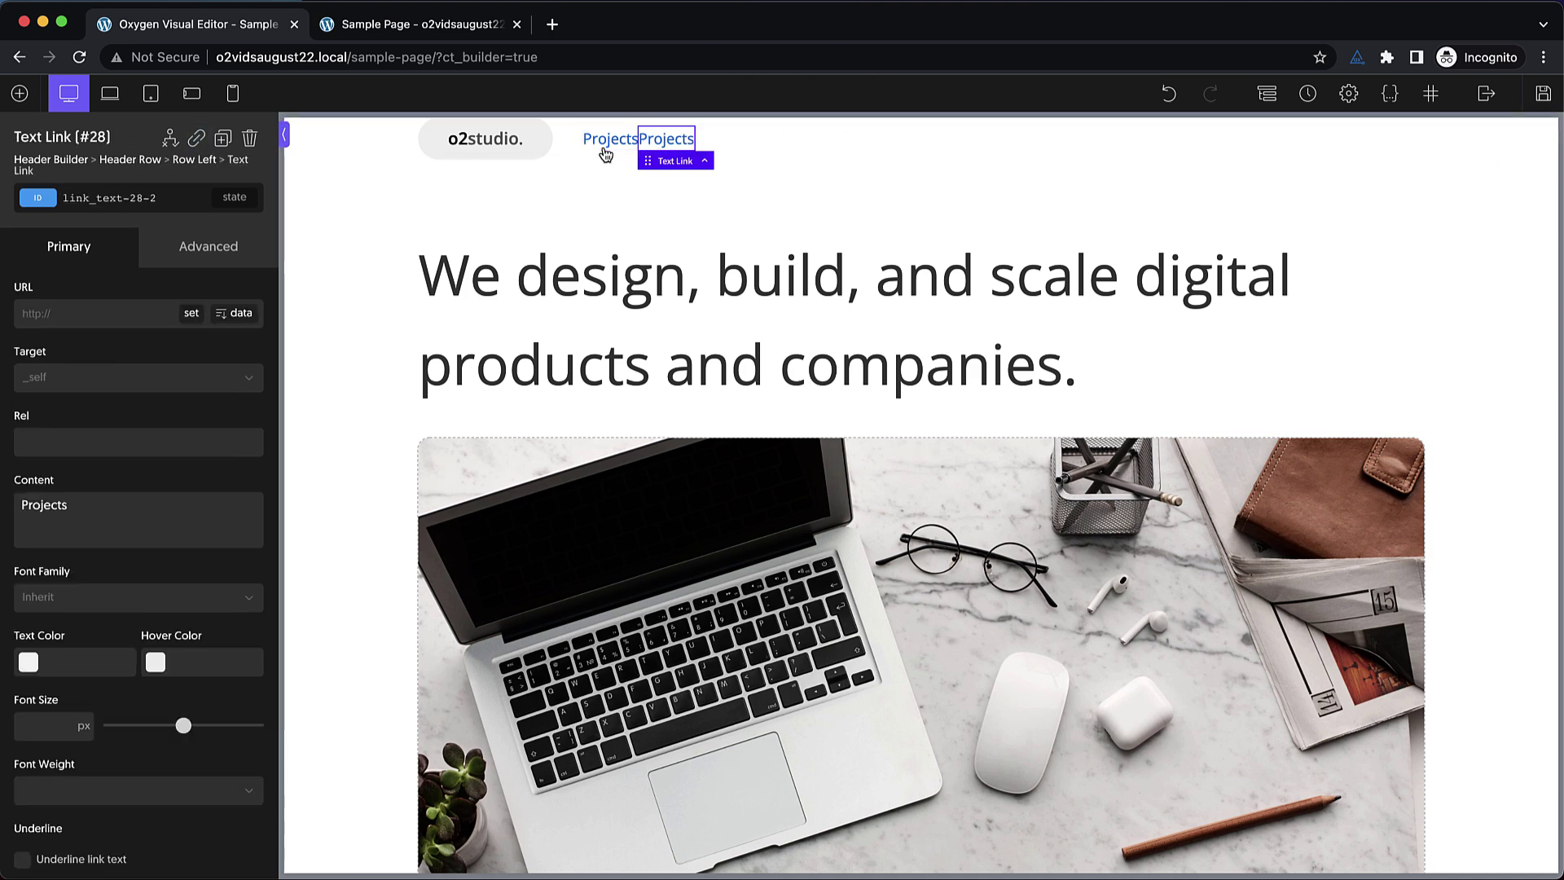
pyautogui.click(662, 156)
pyautogui.click(676, 140)
pyautogui.doubleClick(681, 136)
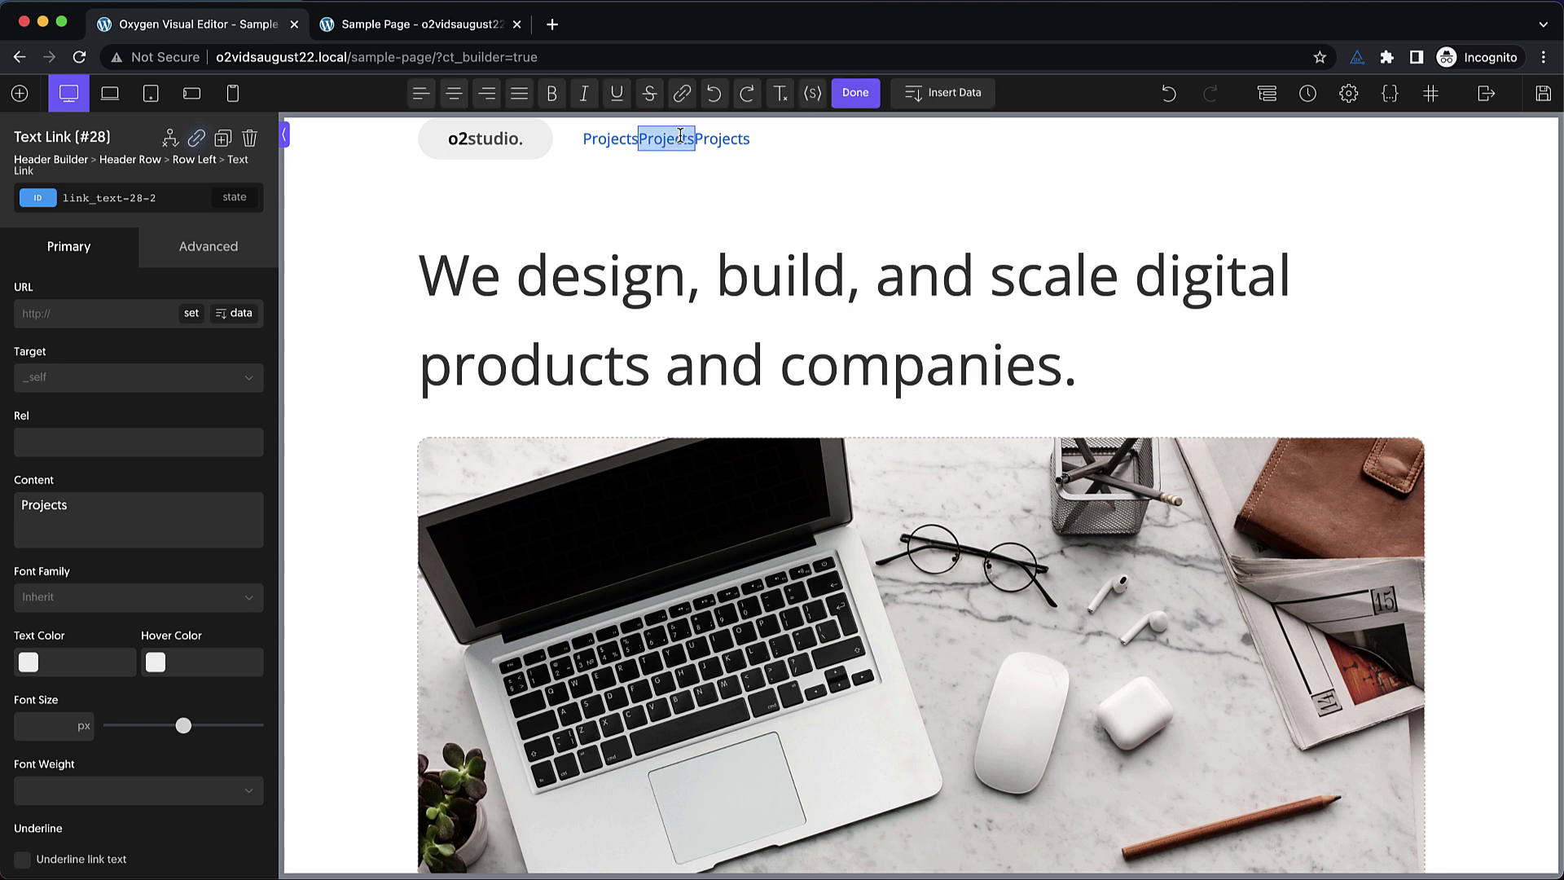
pyautogui.write('Service')
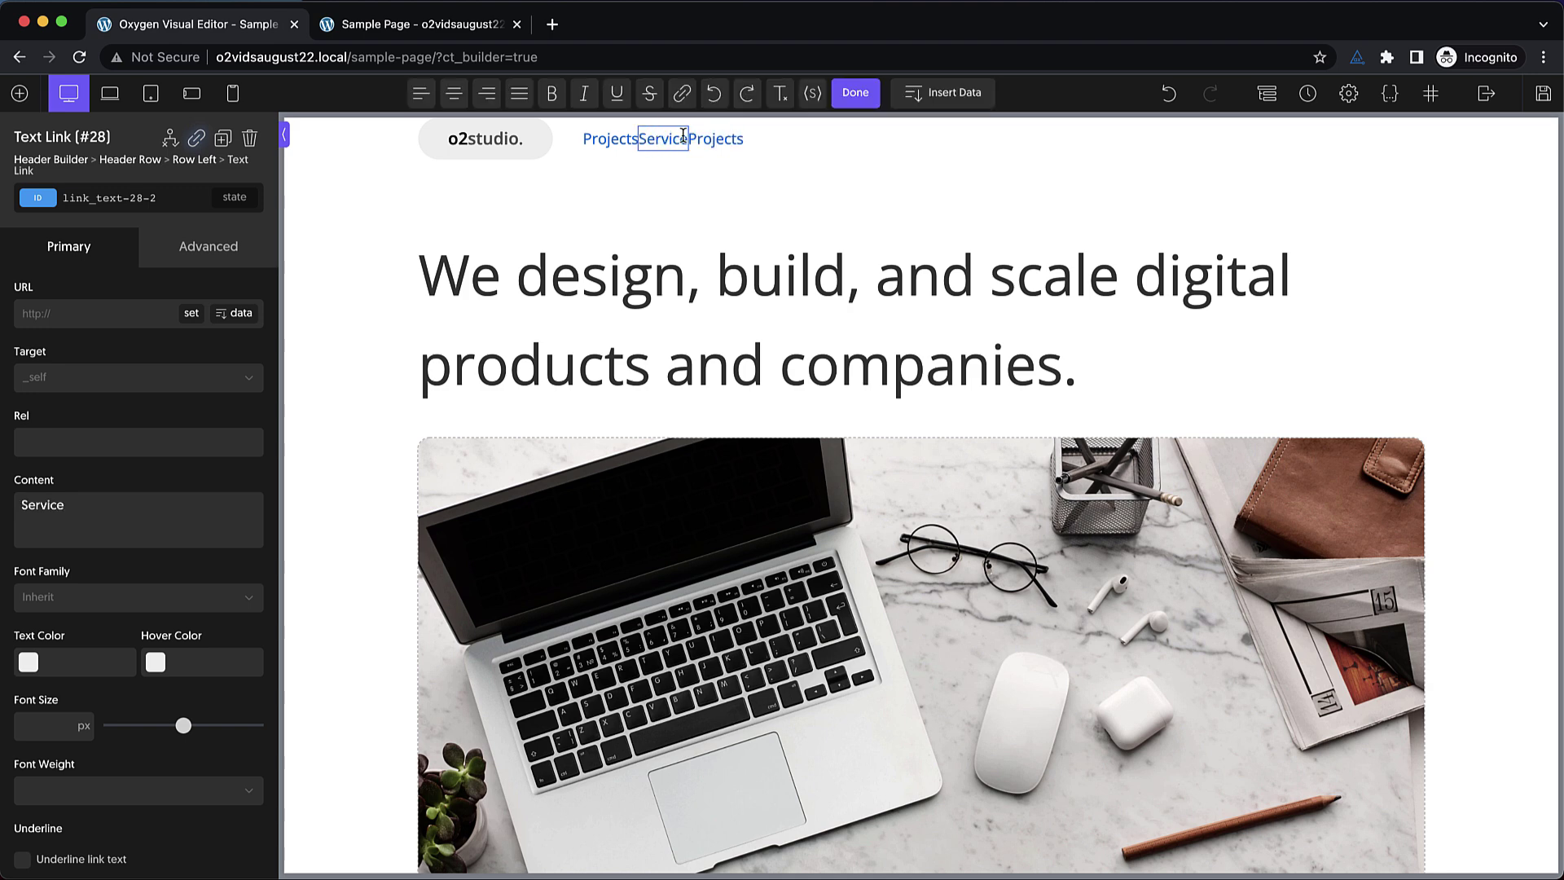
pyautogui.click(718, 139)
pyautogui.doubleClick(718, 139)
pyautogui.write('Ab')
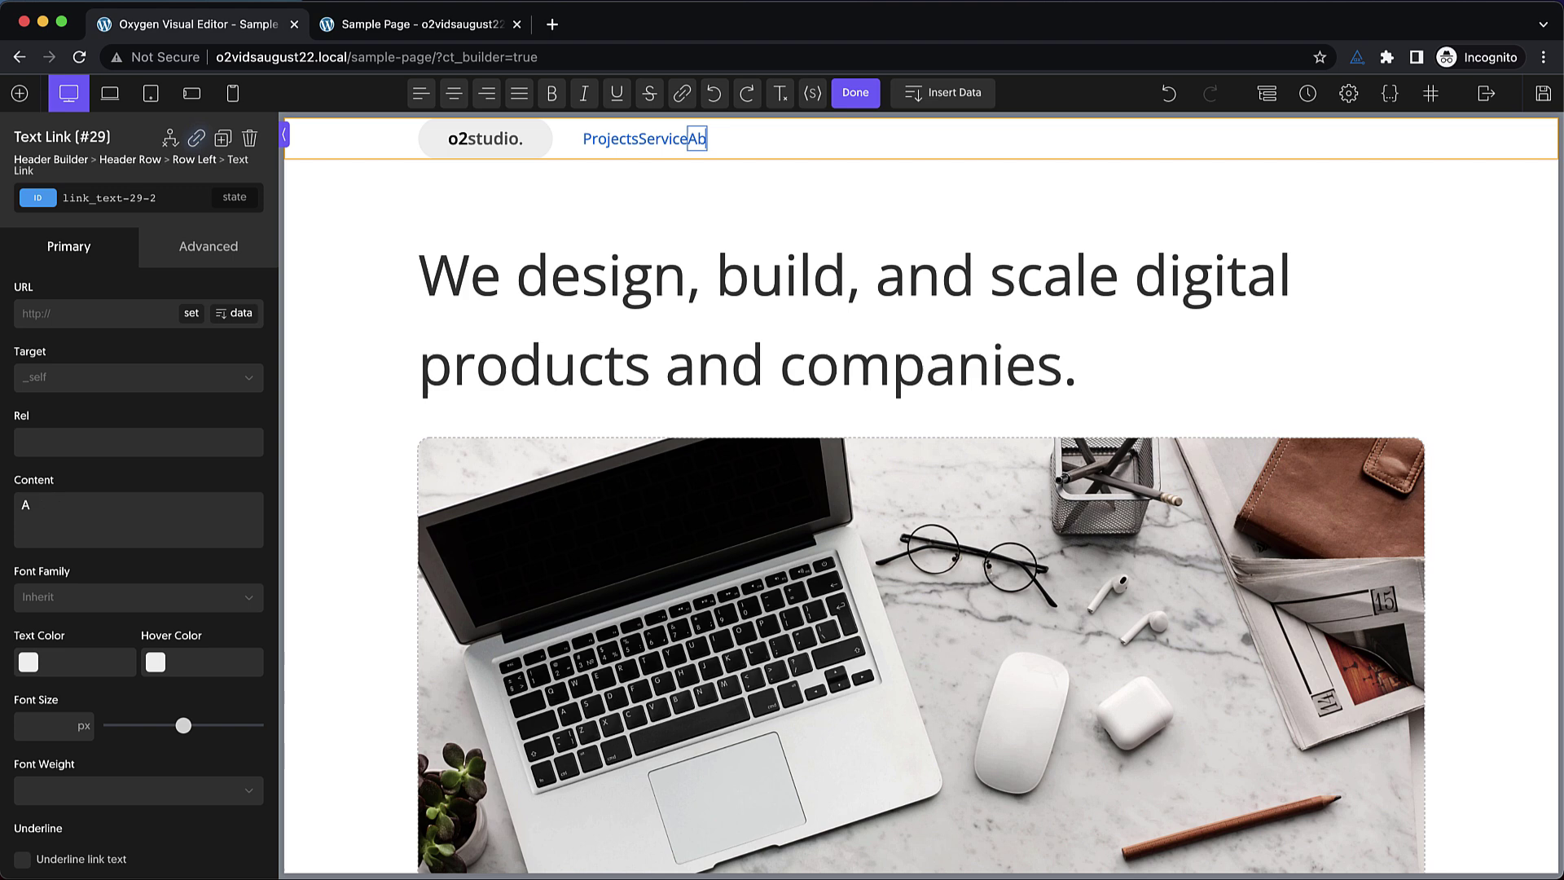
pyautogui.write('out us')
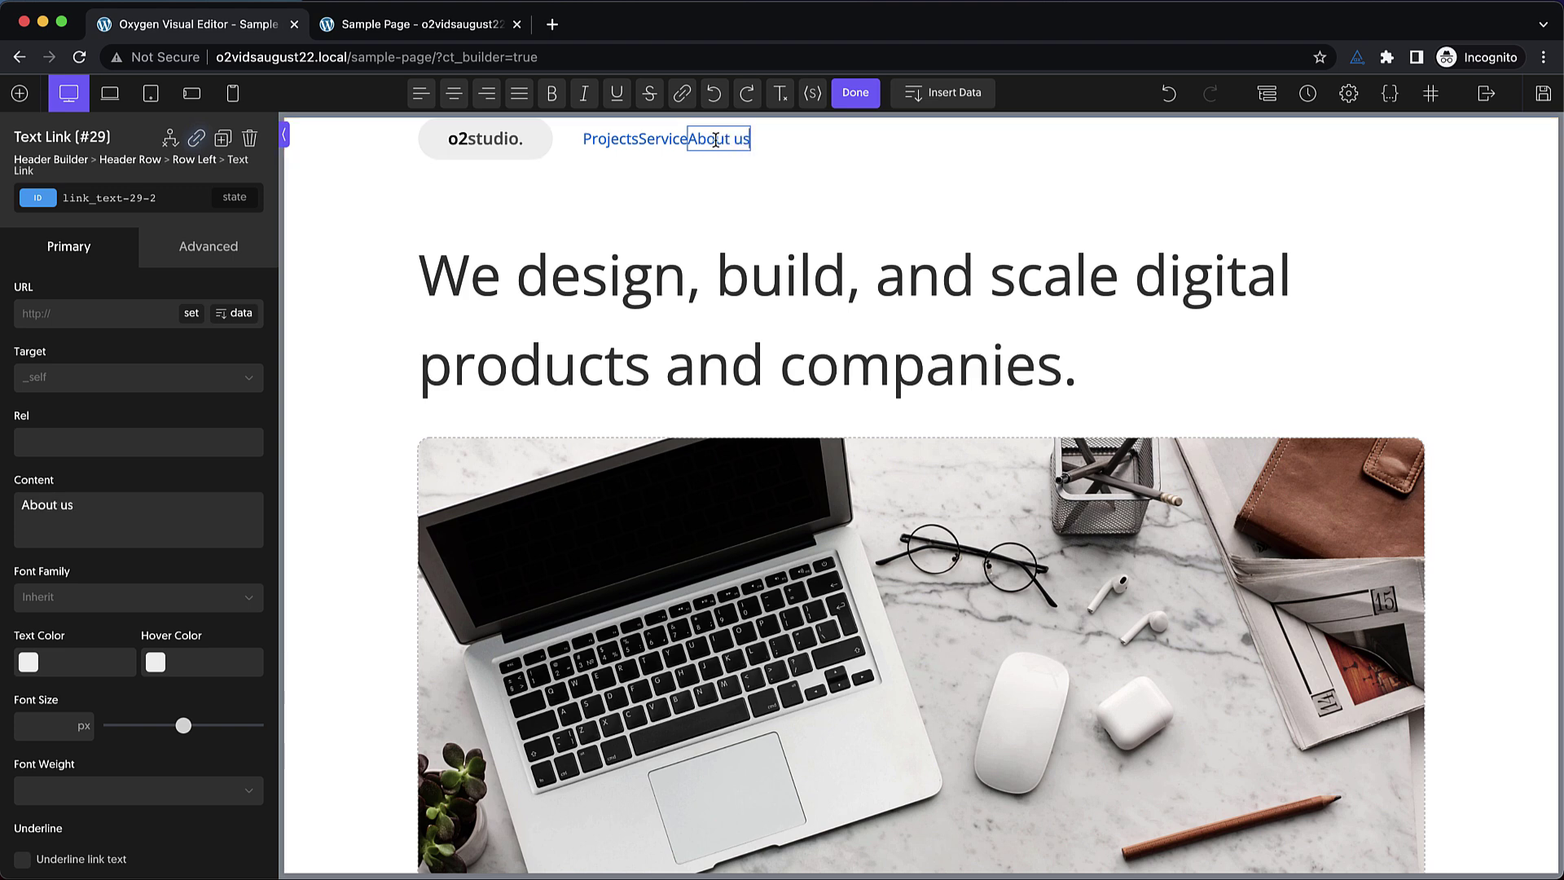
# Give the Projects and Service links a 16 px right margin each
pyautogui.click(611, 145)
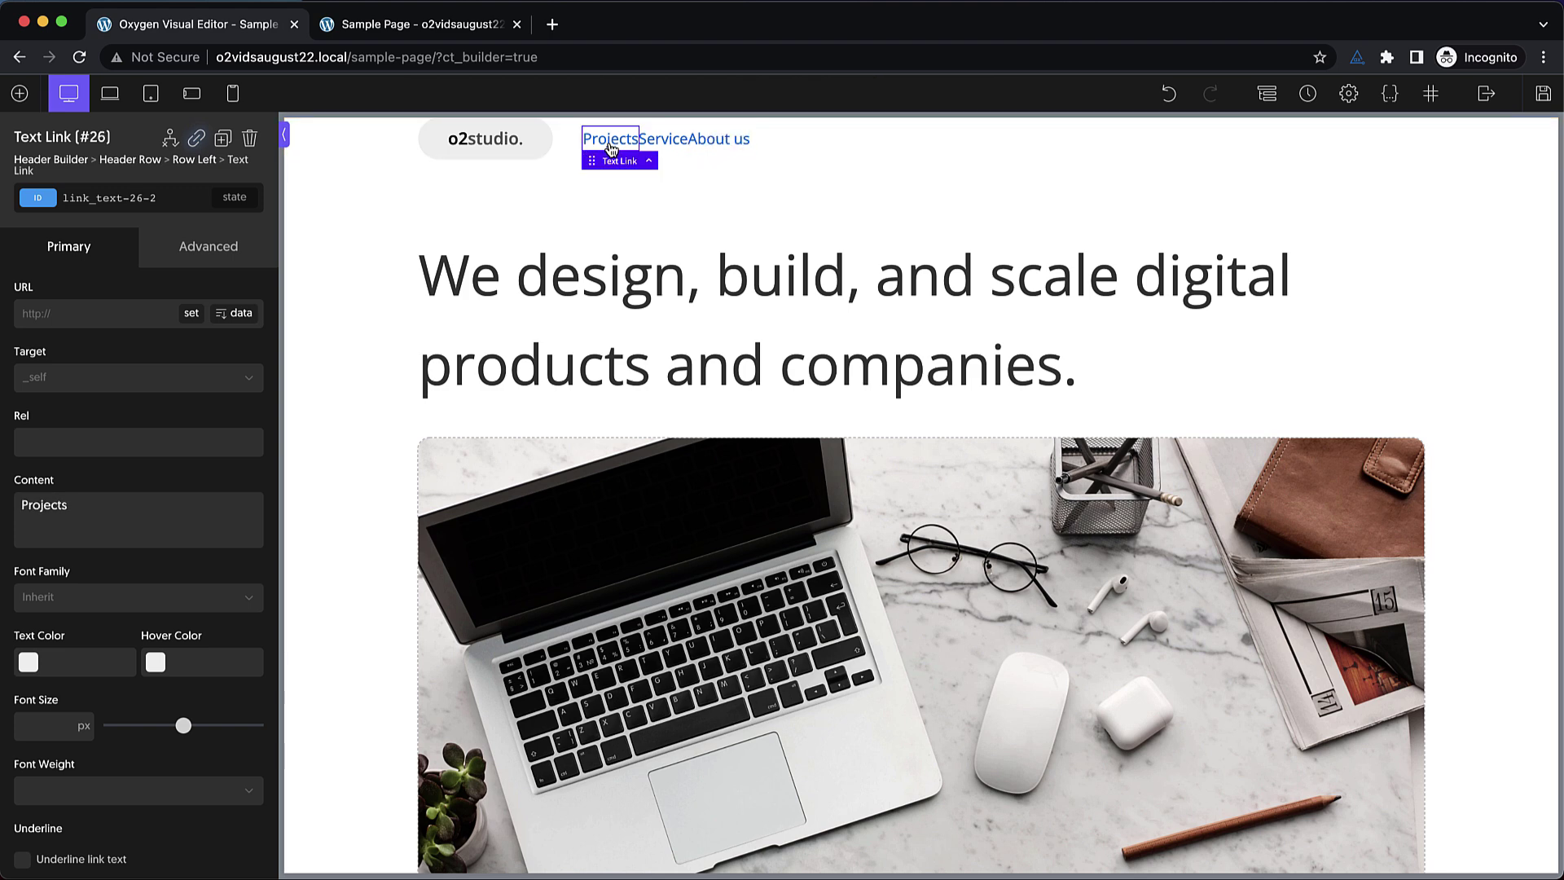
pyautogui.click(220, 249)
pyautogui.click(174, 351)
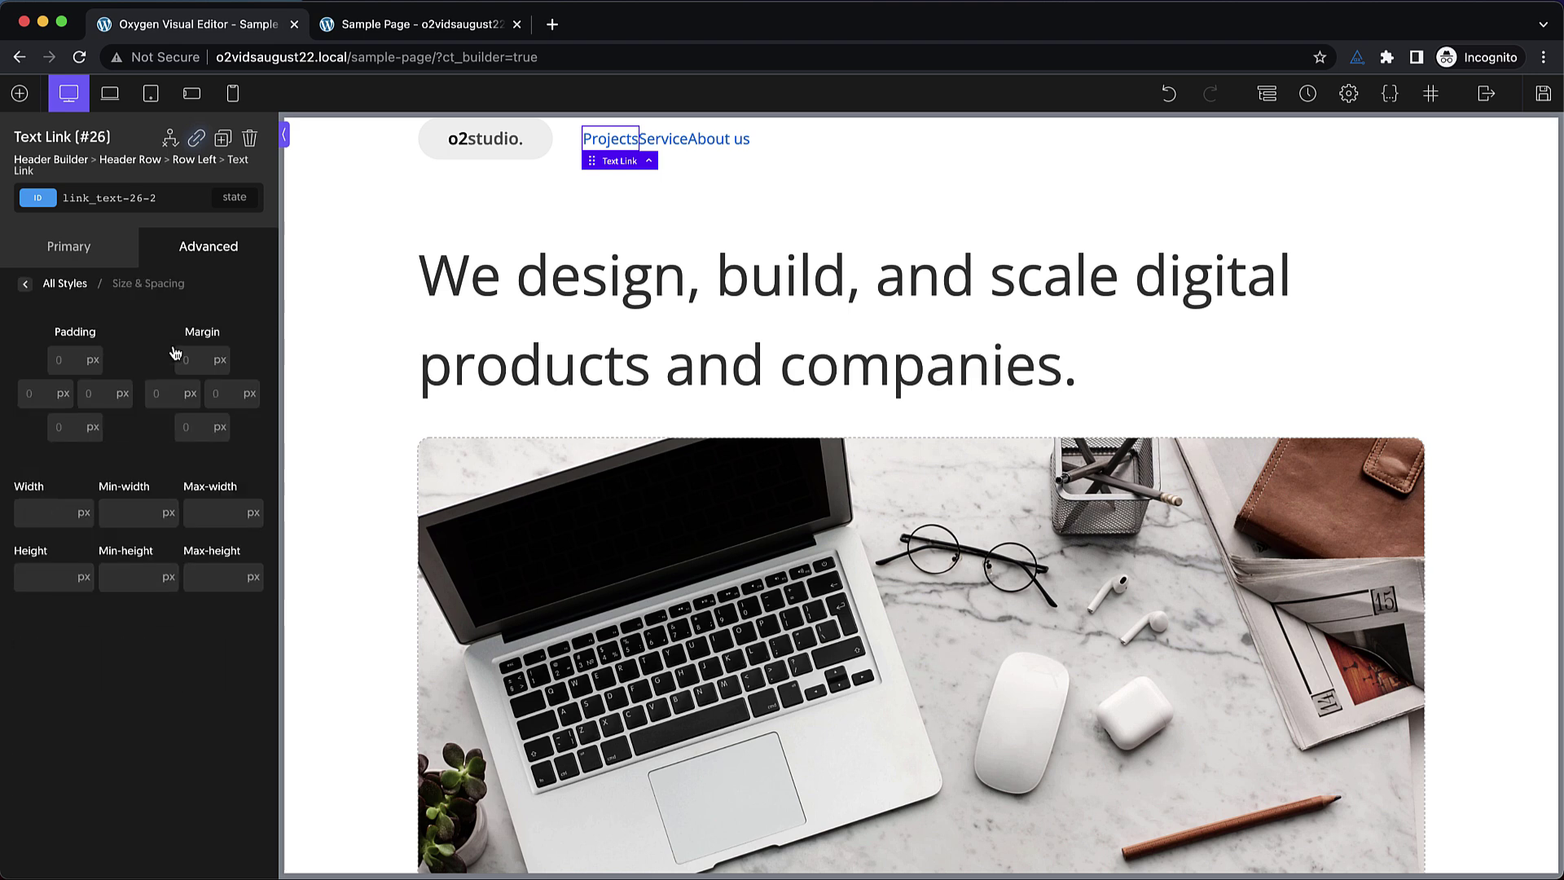
pyautogui.click(222, 396)
pyautogui.write('16')
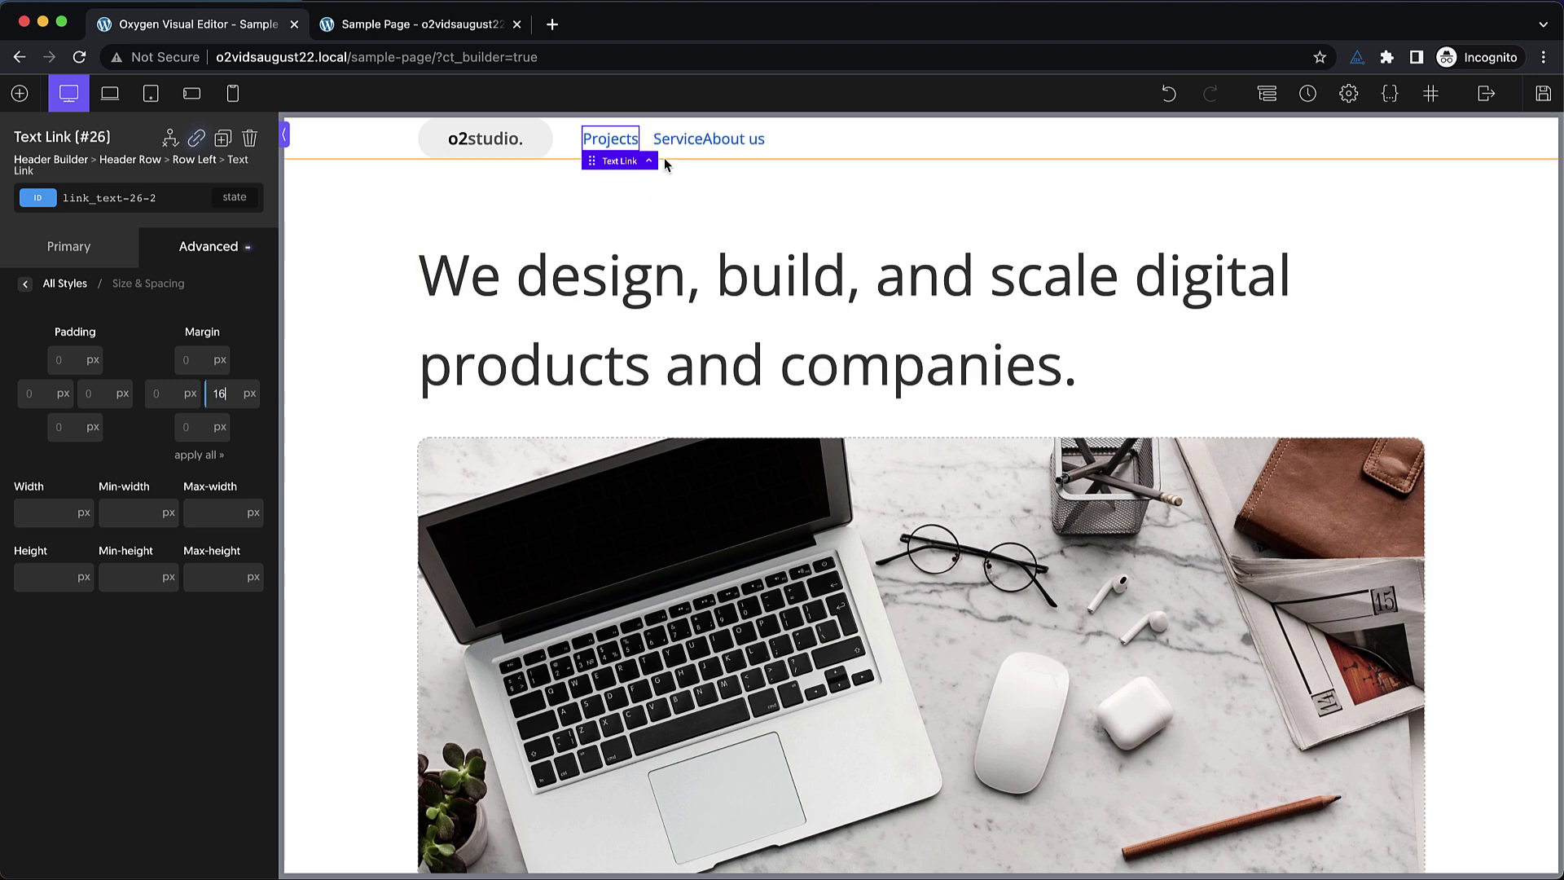
pyautogui.click(678, 140)
pyautogui.click(238, 246)
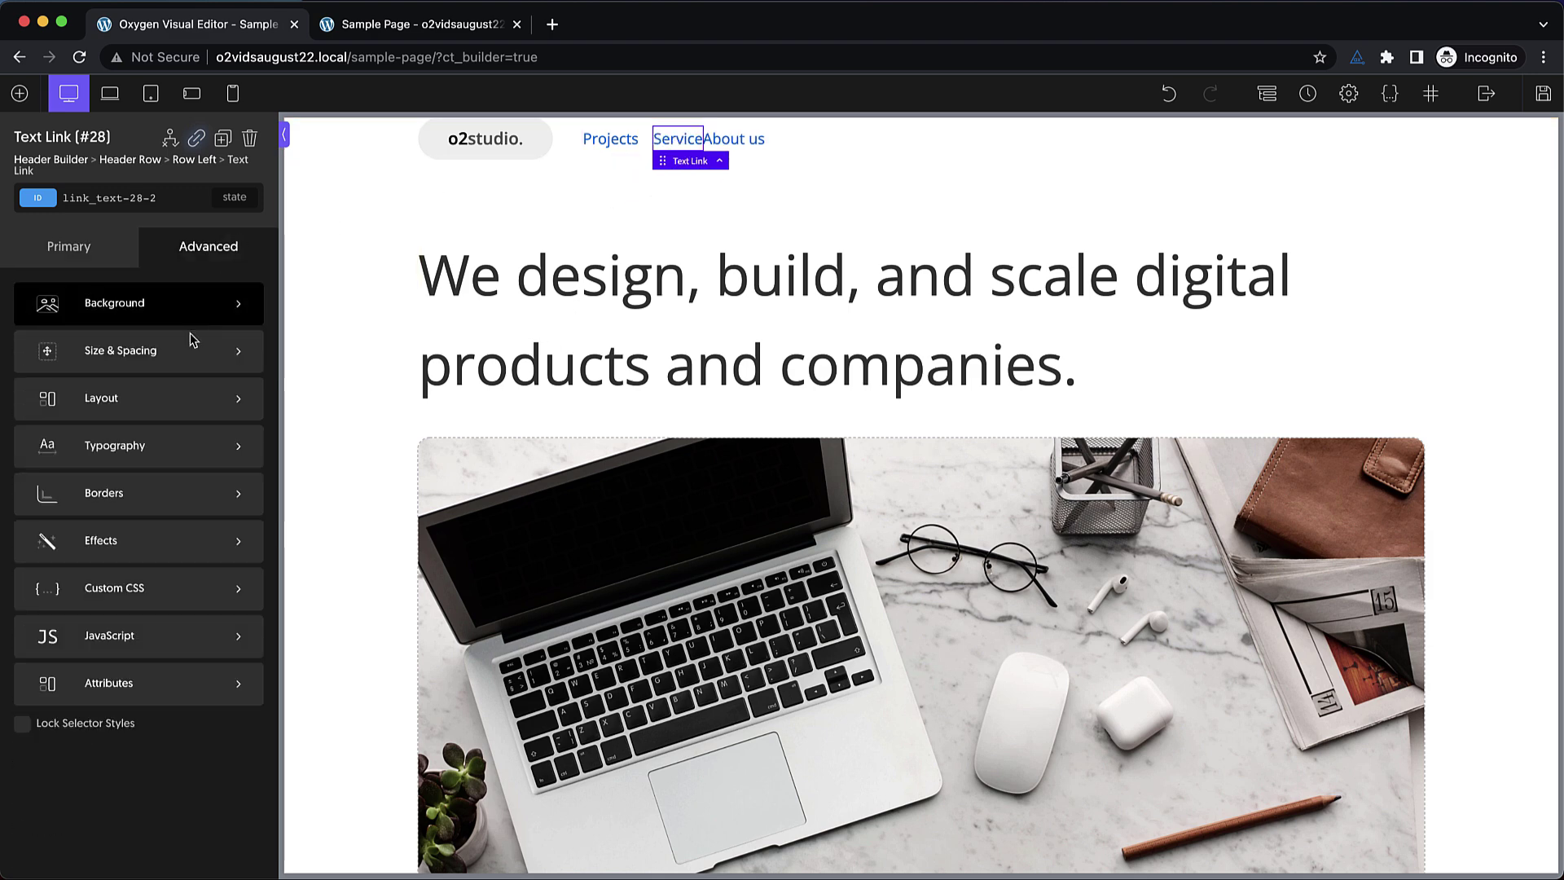
pyautogui.click(190, 342)
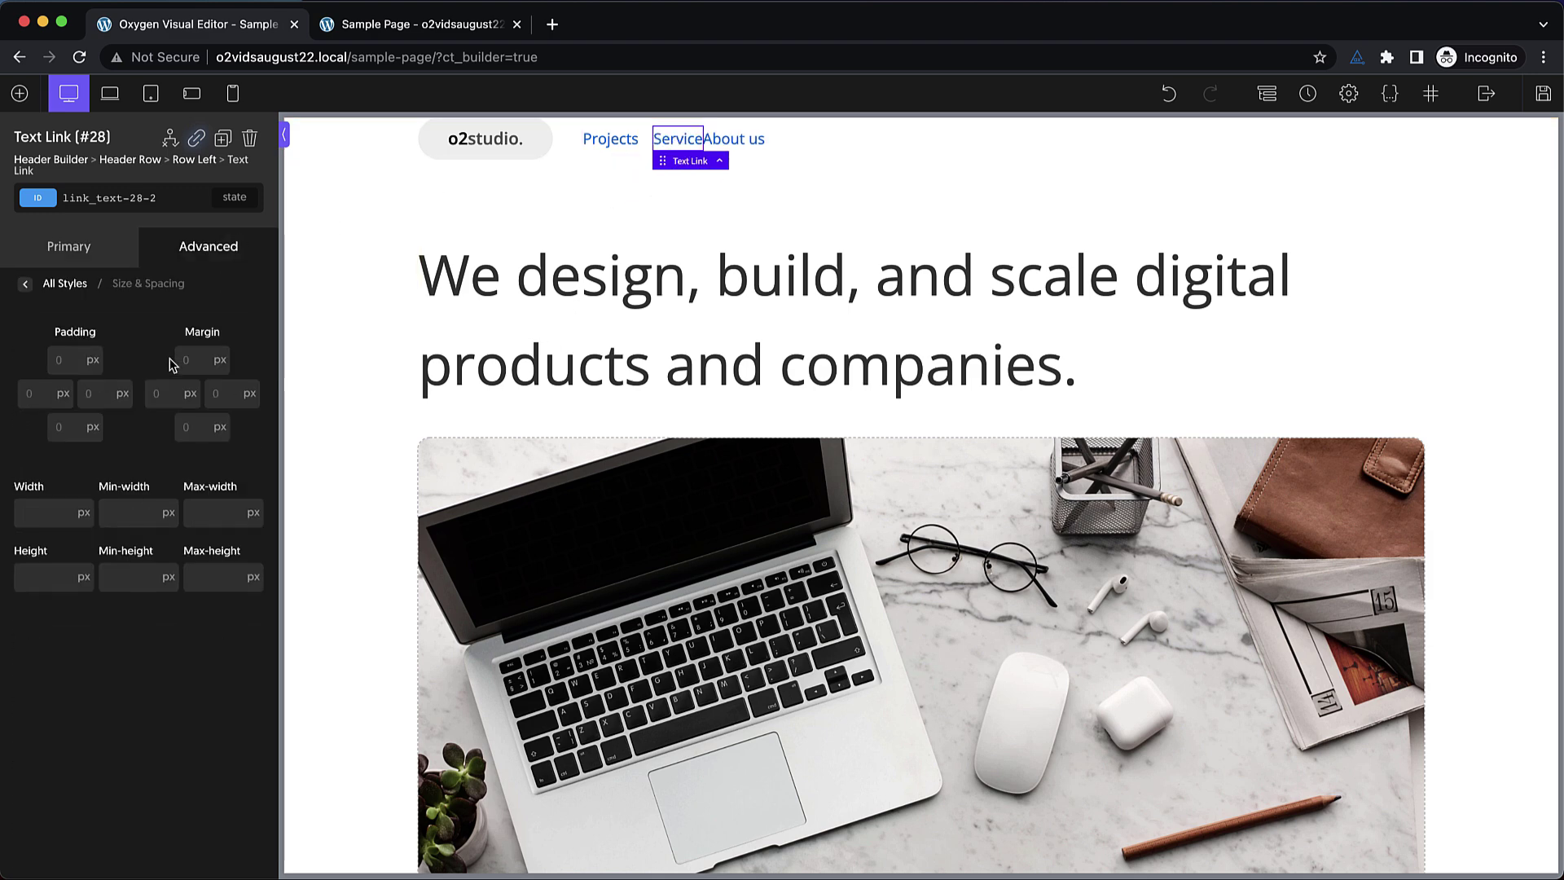
pyautogui.click(228, 399)
pyautogui.write('16')
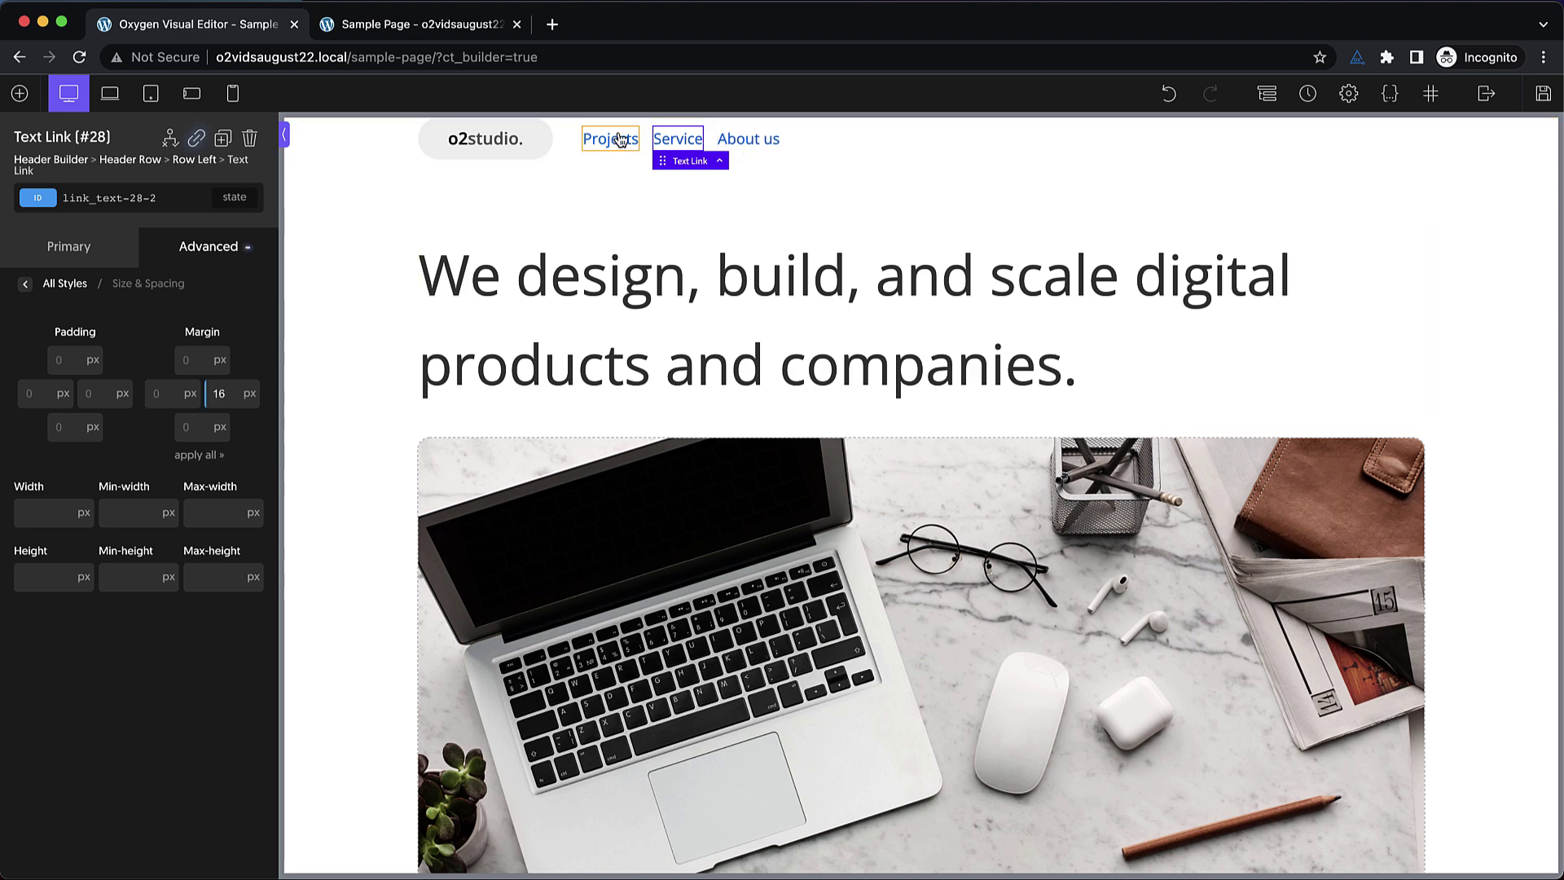
# Set the Projects, Service and About us link text colour to black #000000
pyautogui.click(621, 140)
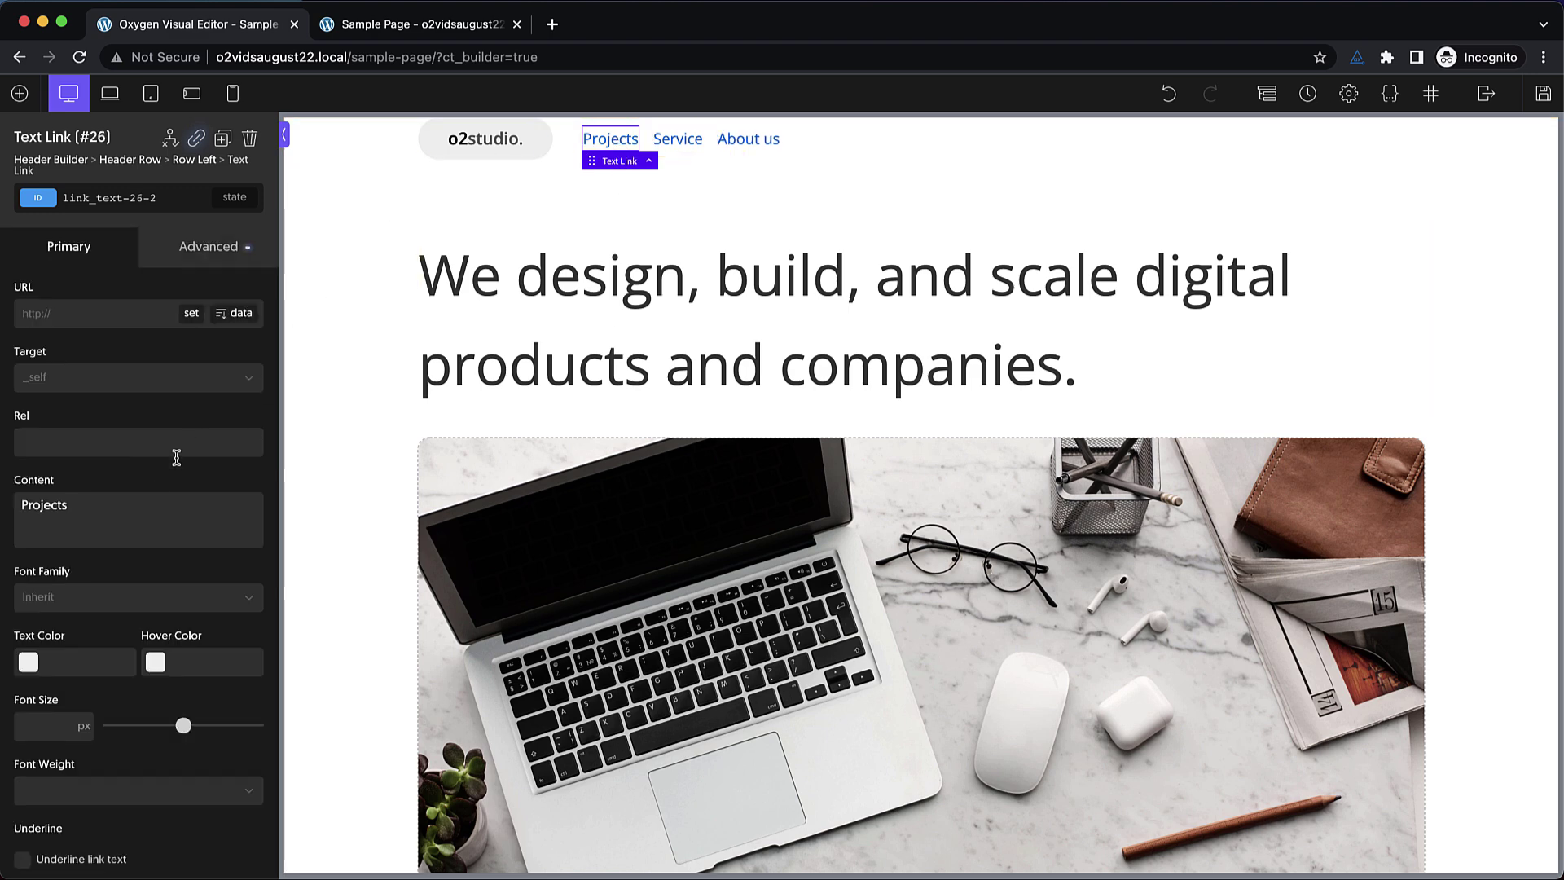
pyautogui.click(23, 675)
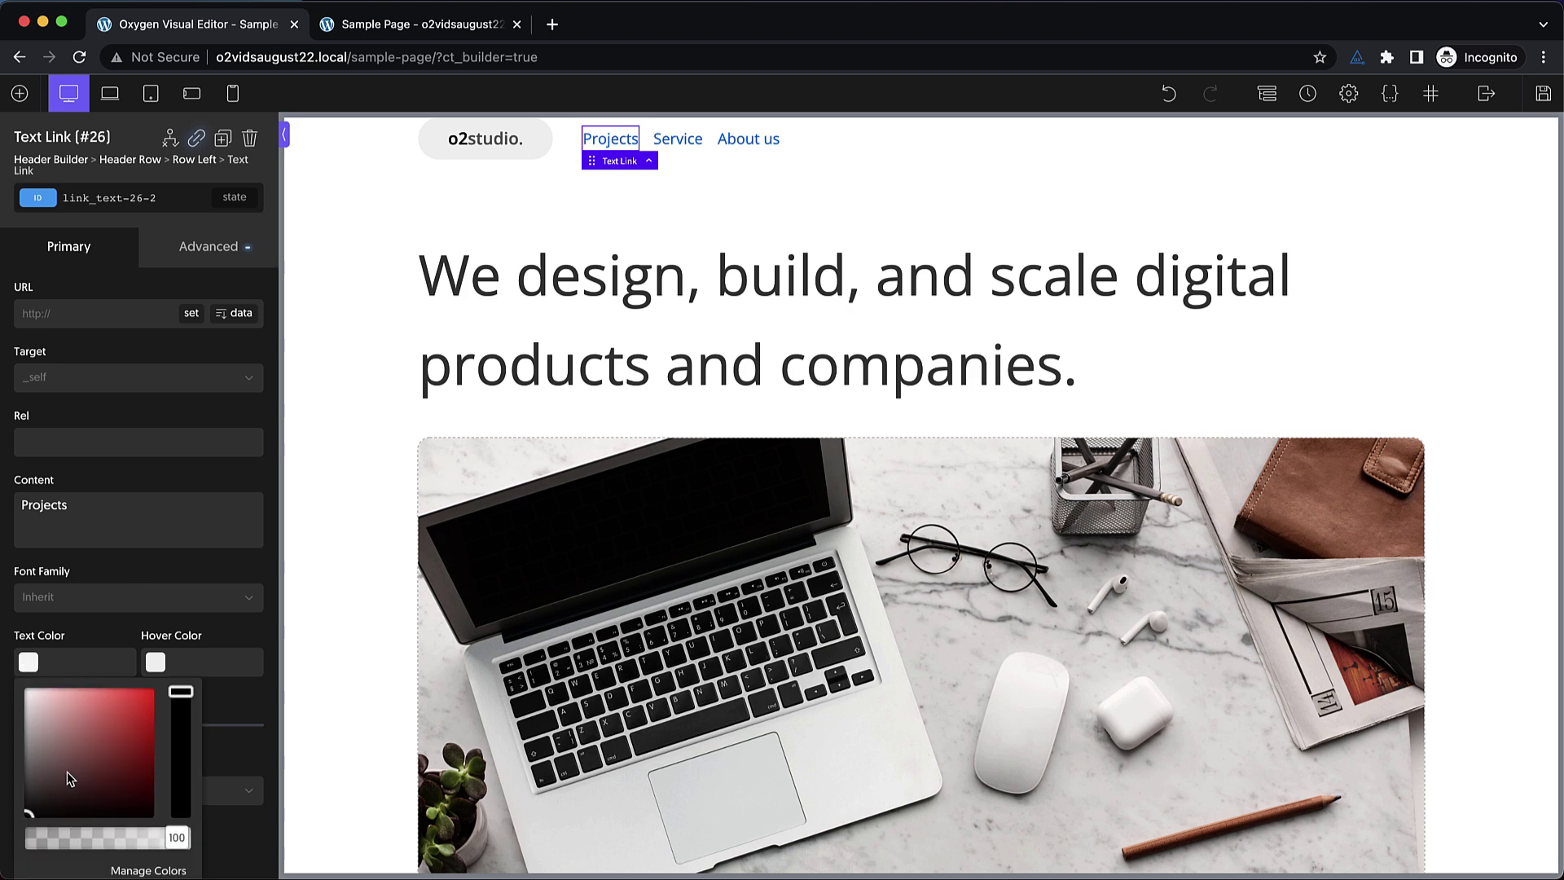
pyautogui.moveTo(67, 770); pyautogui.dragTo(33, 824)
pyautogui.click(676, 139)
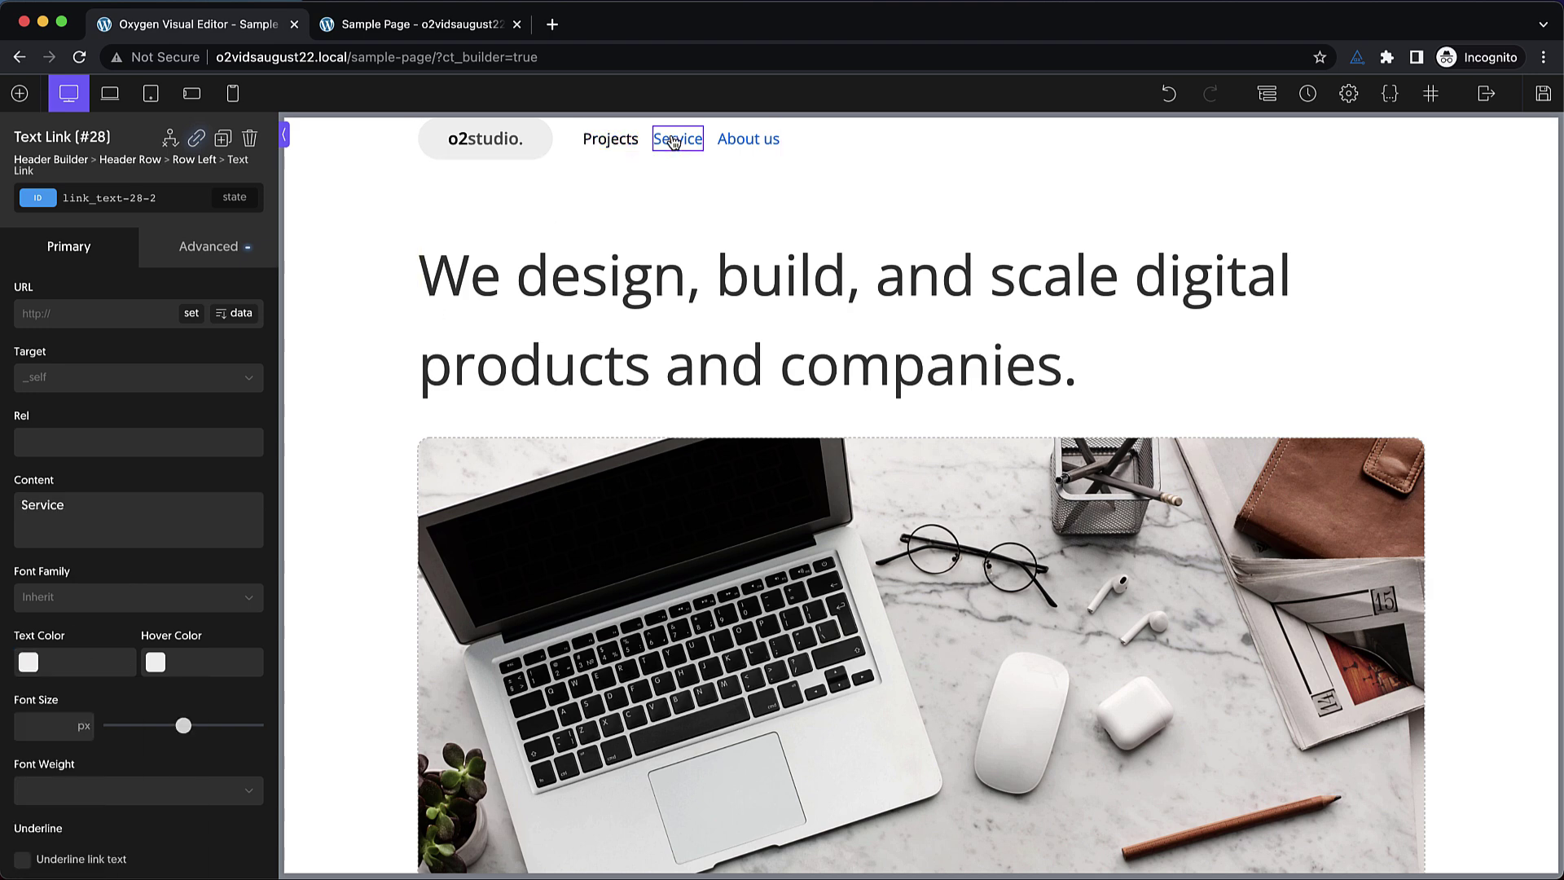
pyautogui.click(31, 661)
pyautogui.click(33, 824)
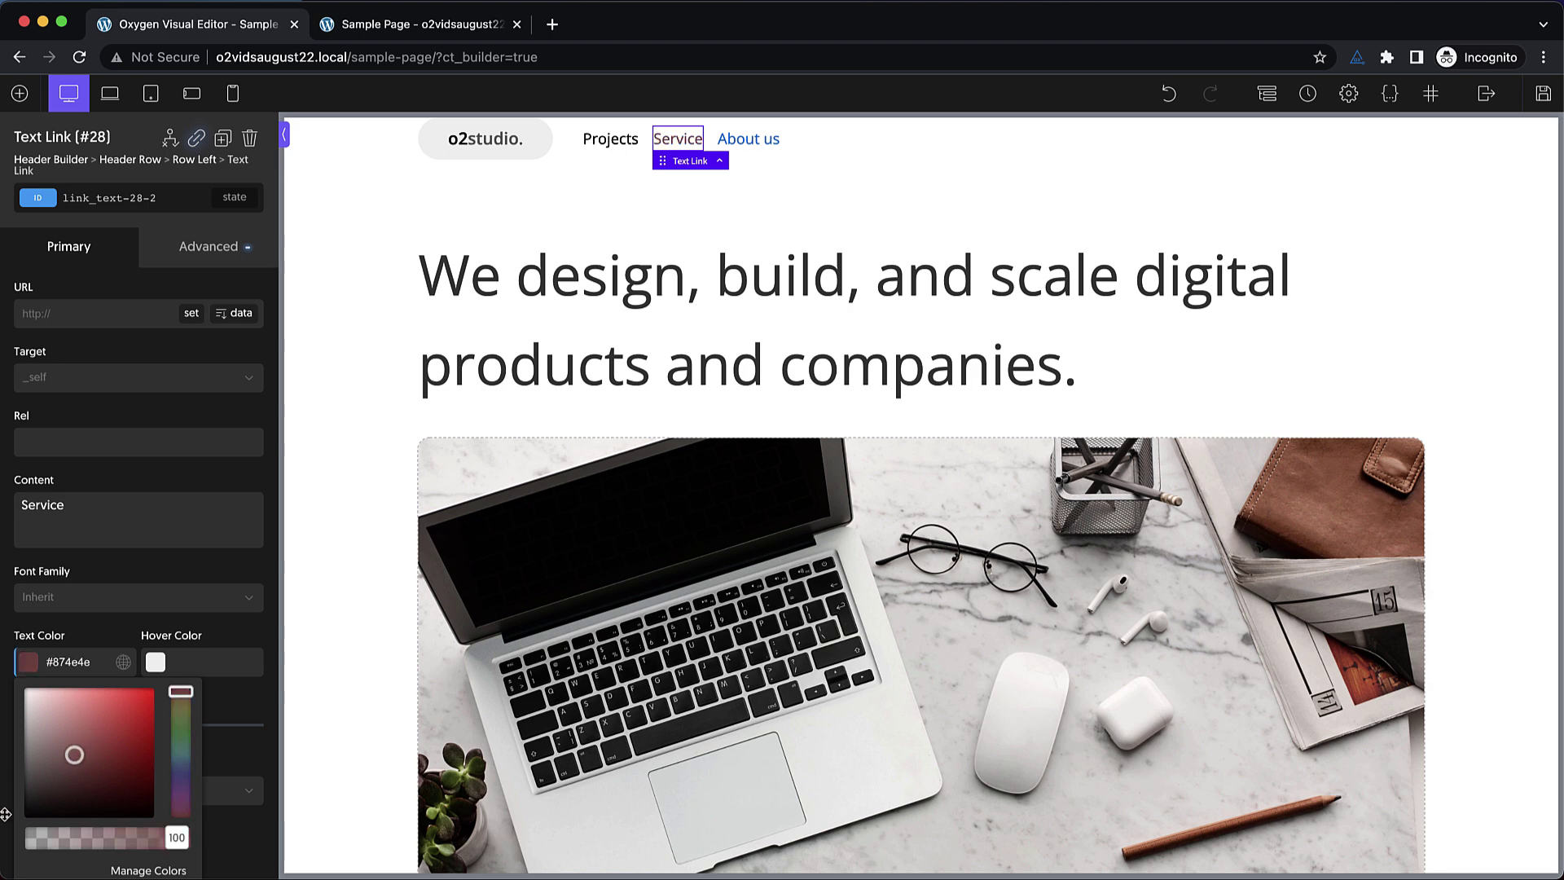
pyautogui.click(748, 140)
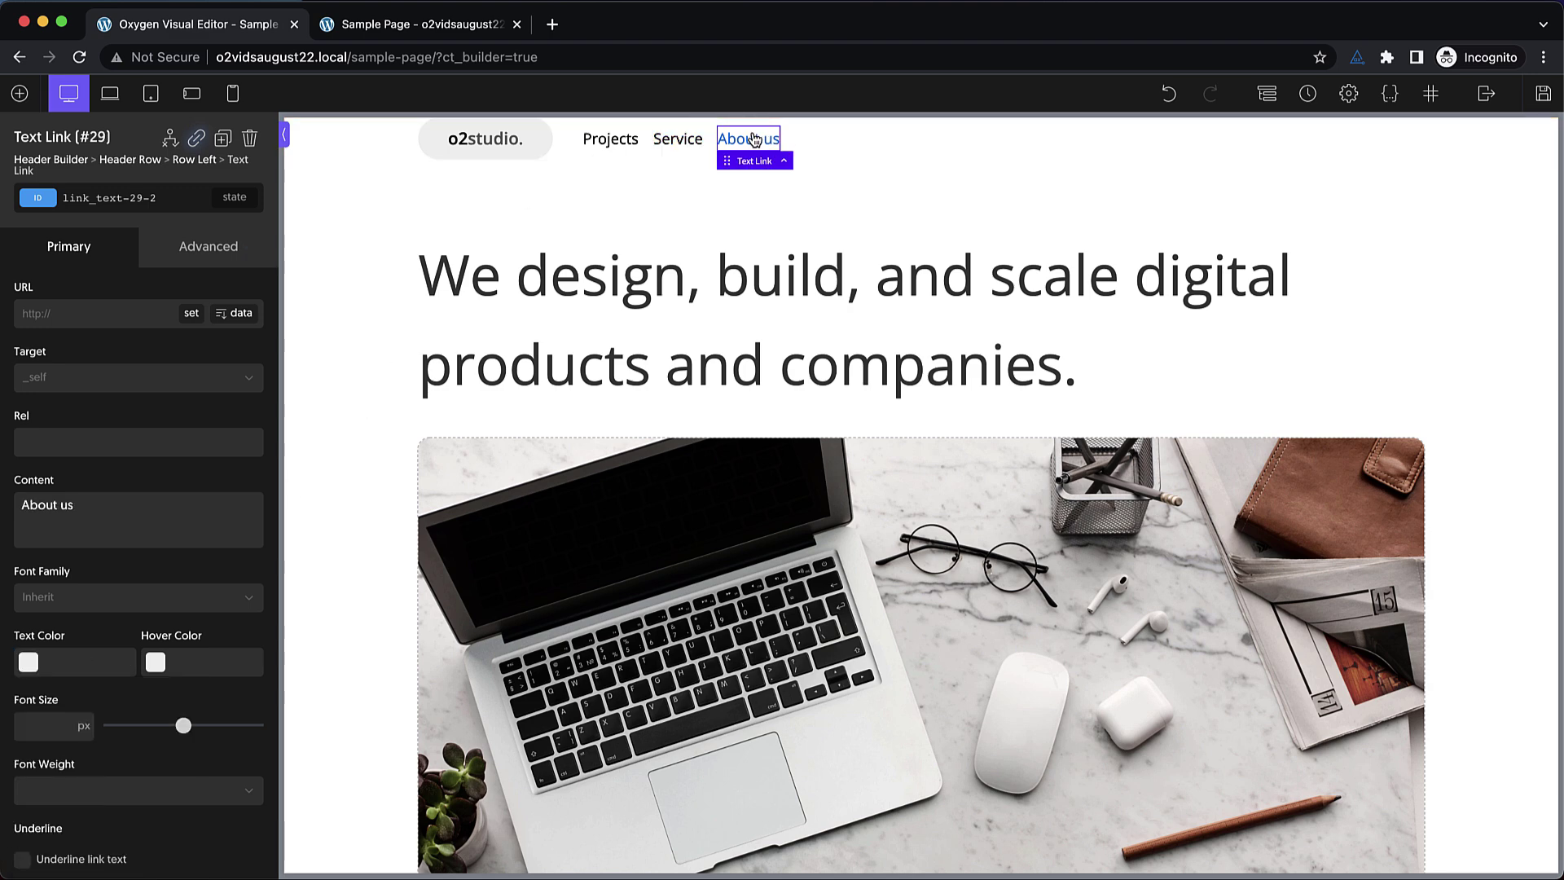
pyautogui.click(29, 664)
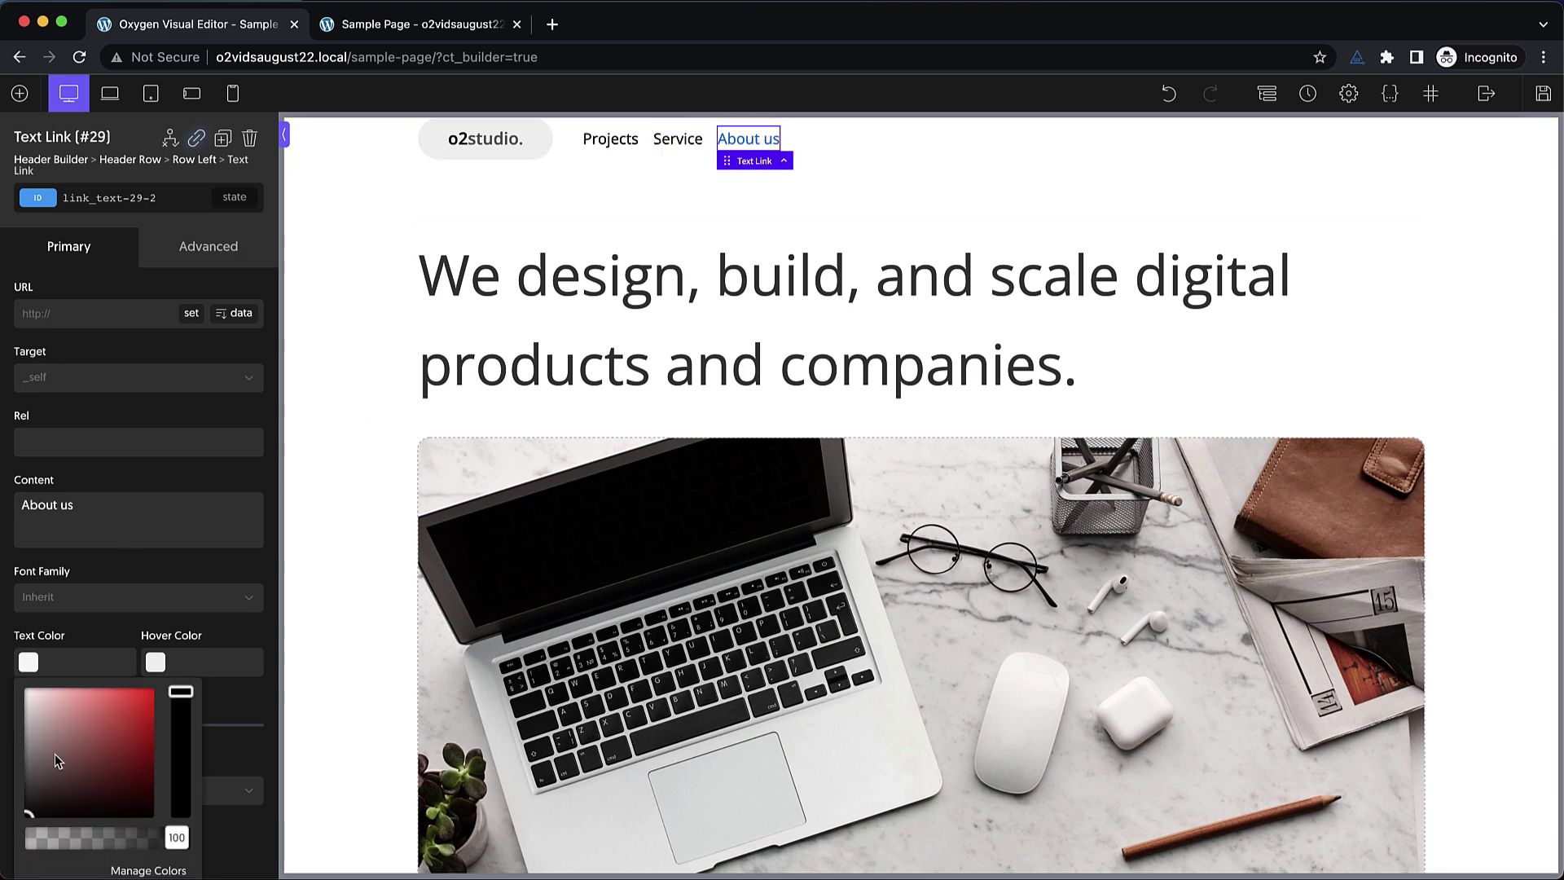
pyautogui.click(27, 813)
pyautogui.click(165, 451)
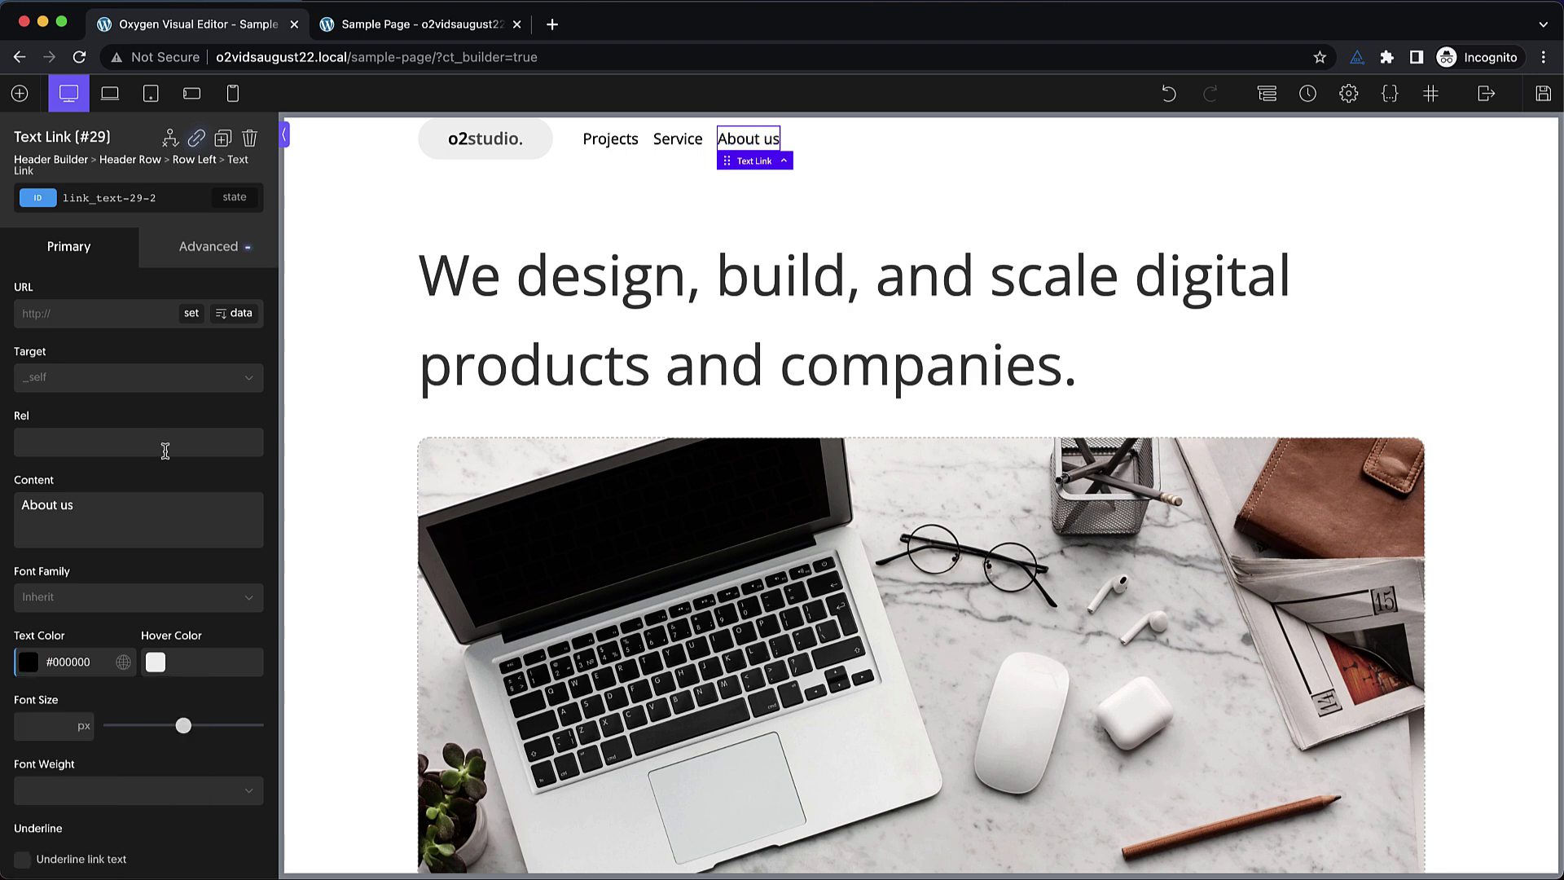
# Duplicate the o2studio. logo pill and move the copy from Row Left into Row Right
pyautogui.click(847, 140)
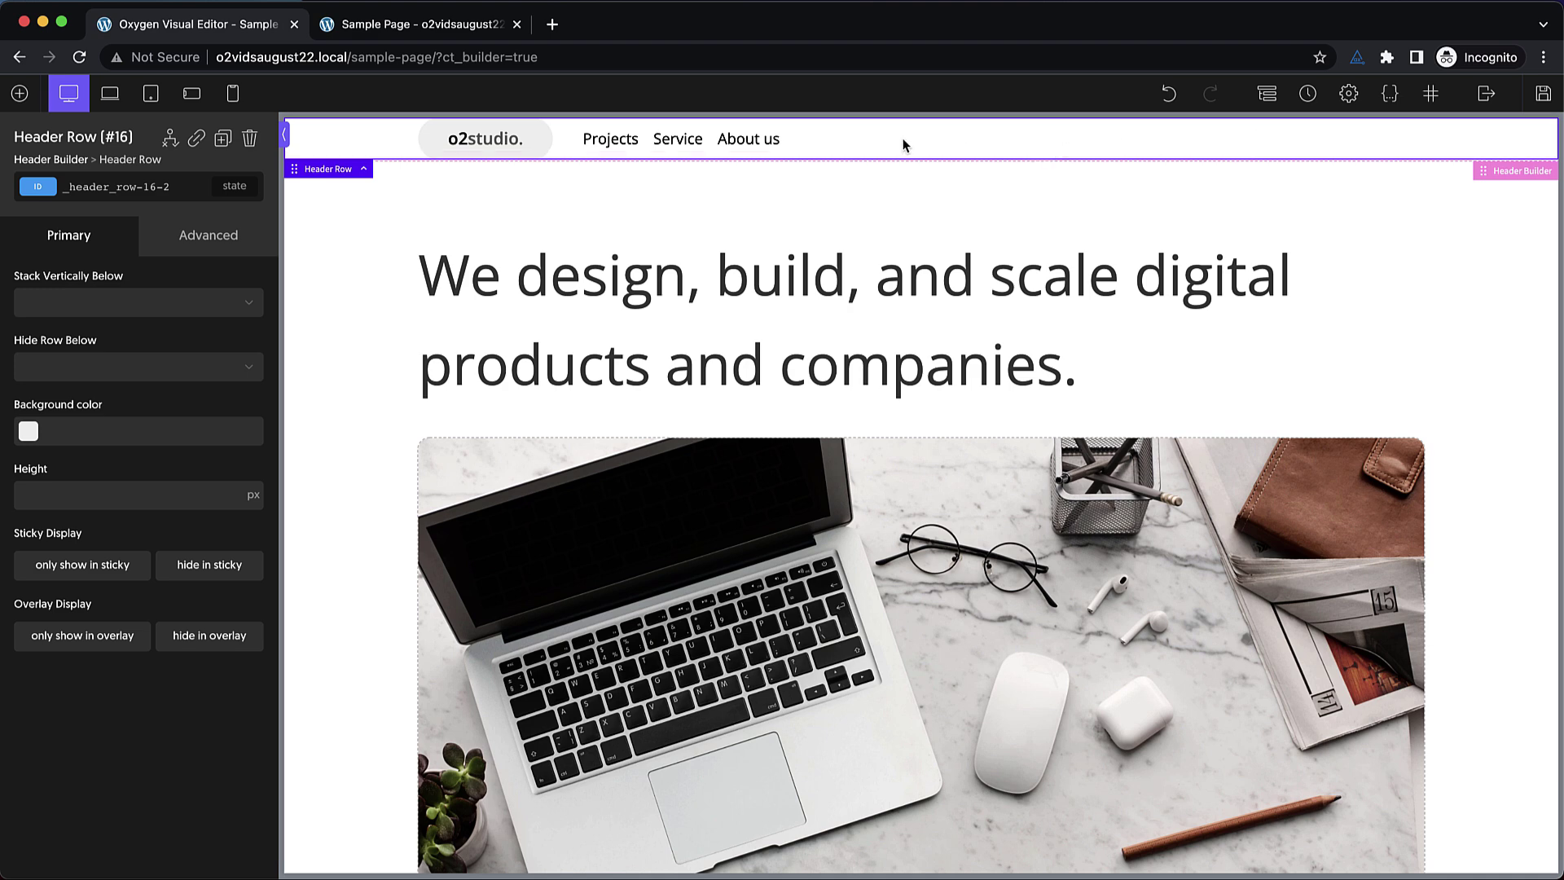
pyautogui.click(543, 144)
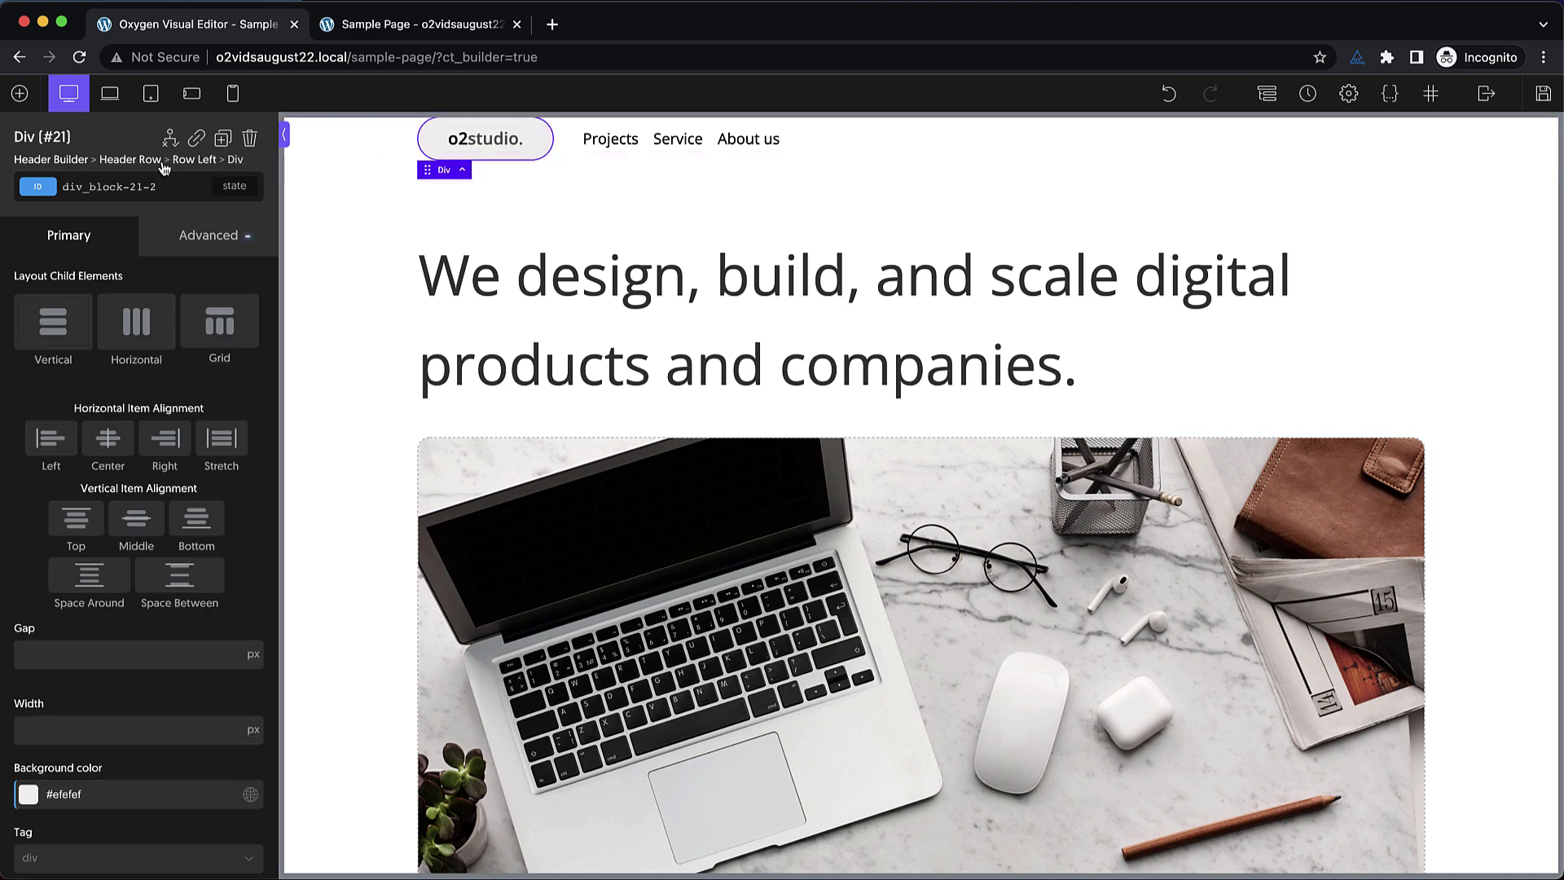
pyautogui.click(224, 139)
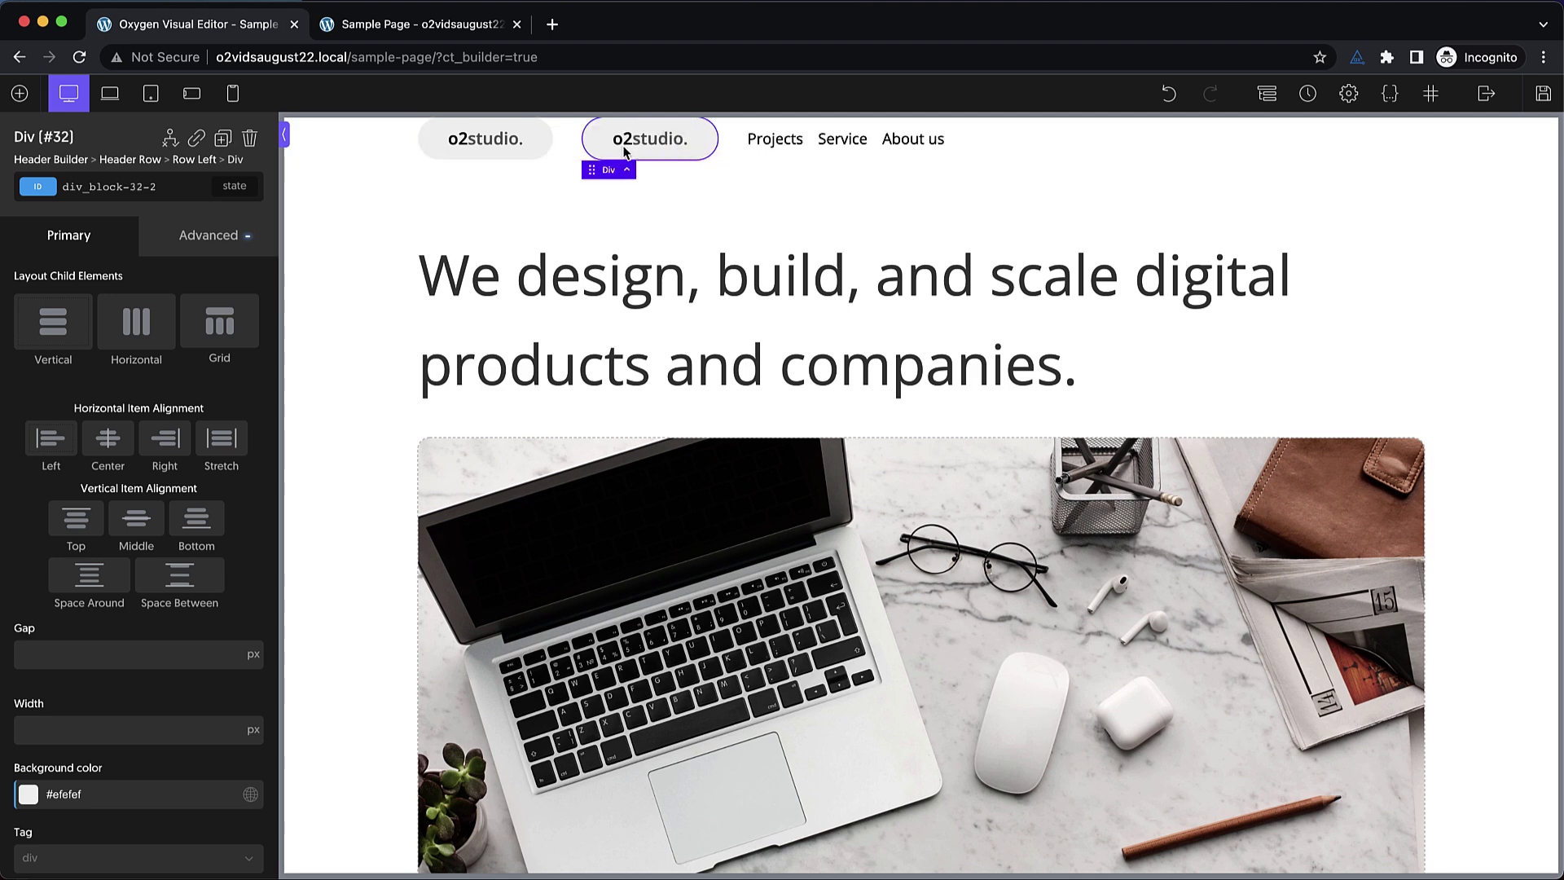
pyautogui.click(1267, 93)
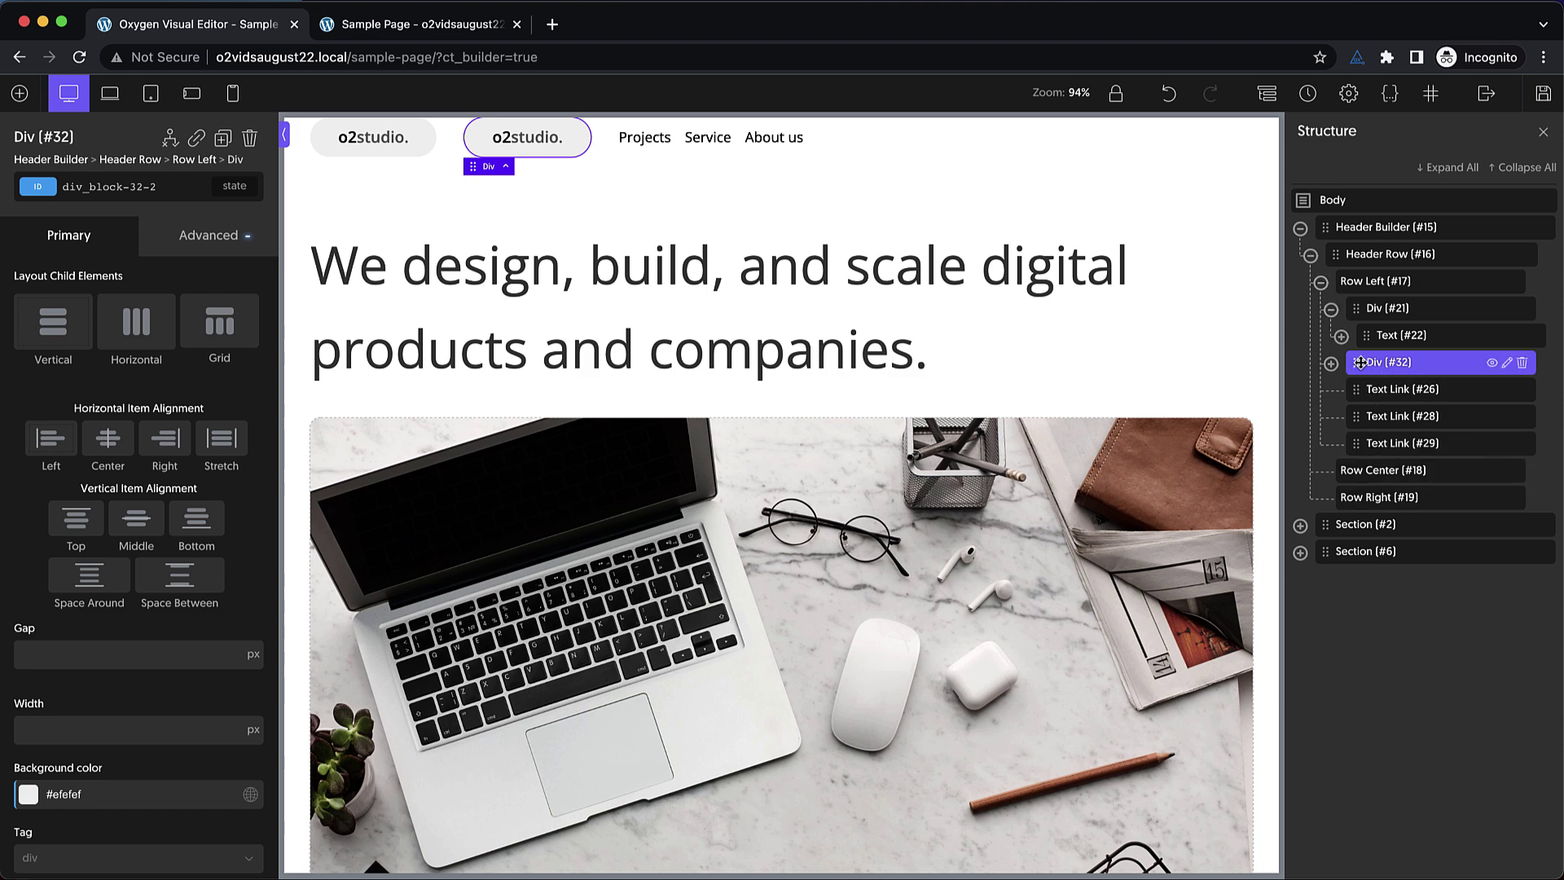
pyautogui.moveTo(1358, 362); pyautogui.dragTo(1414, 501)
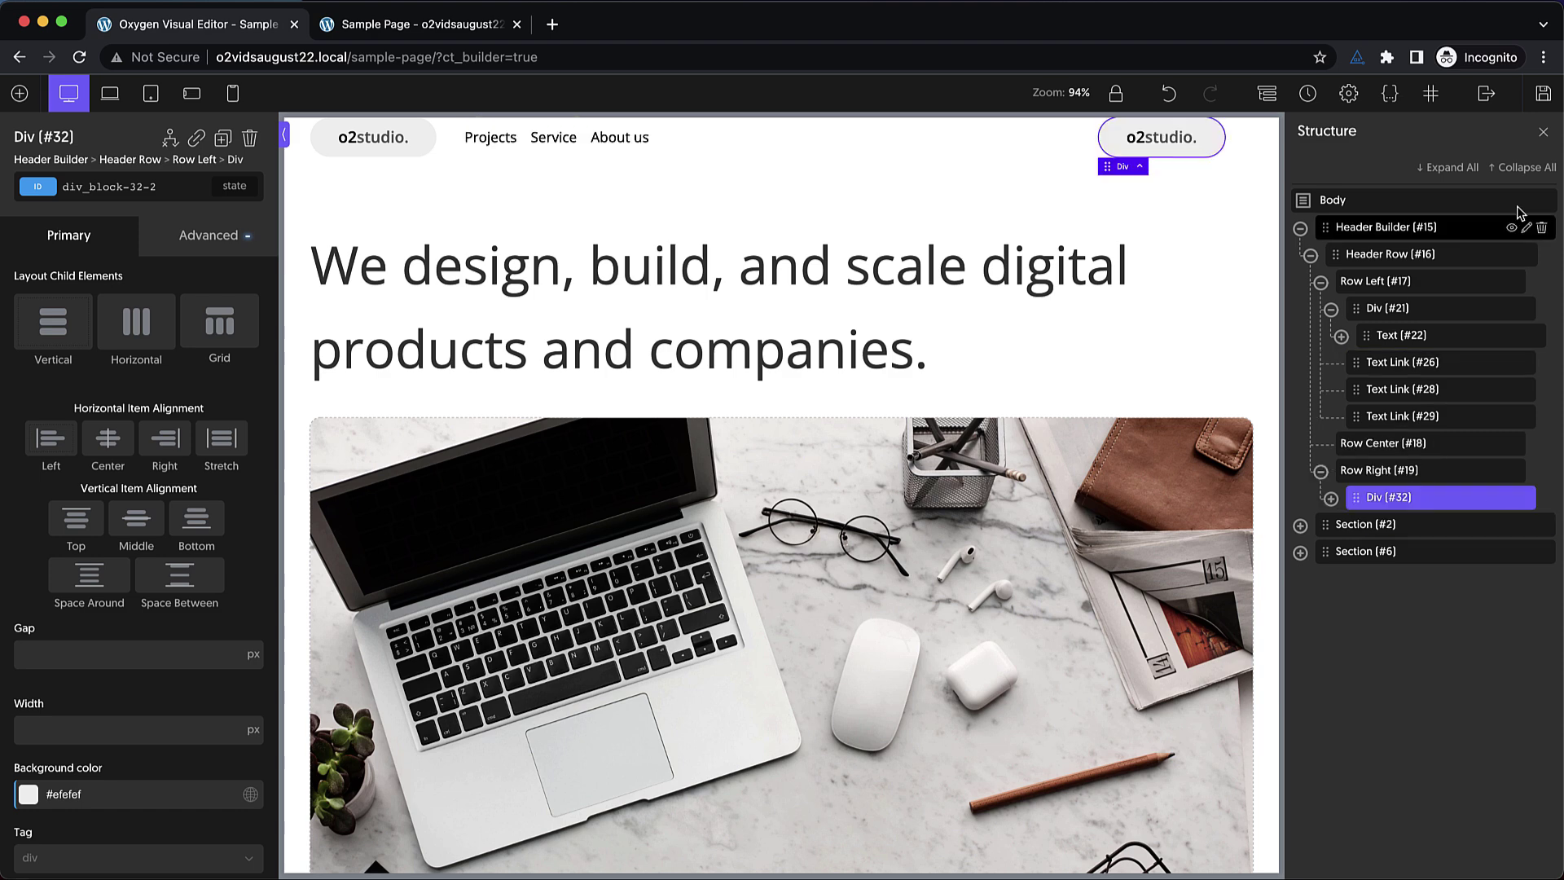
# Make the right pill's background black (#000000) and delete its studio. span
pyautogui.click(1544, 129)
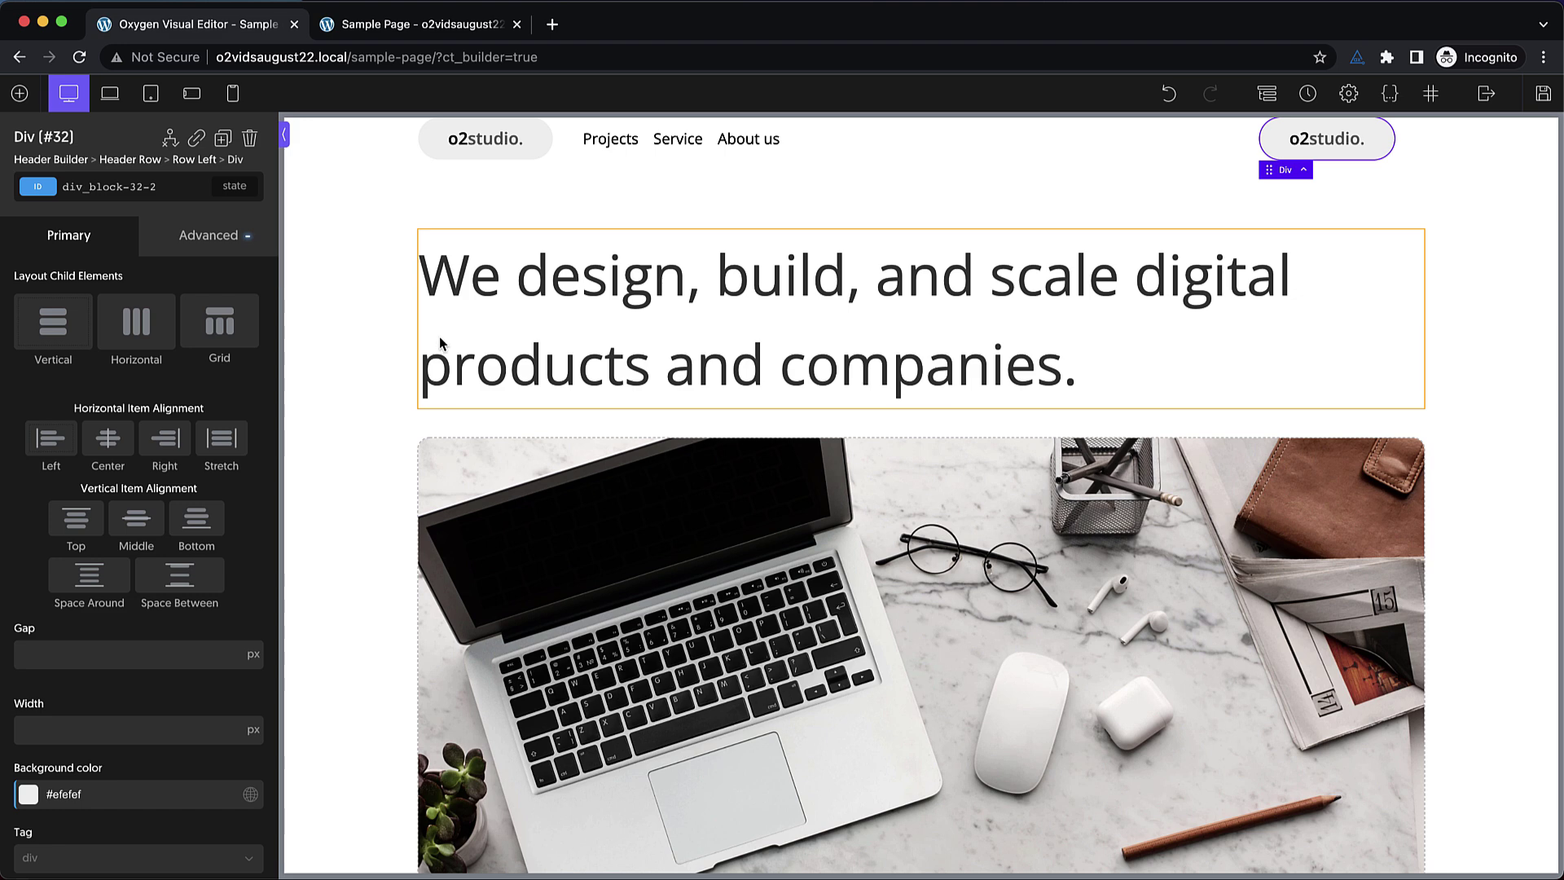
pyautogui.click(33, 802)
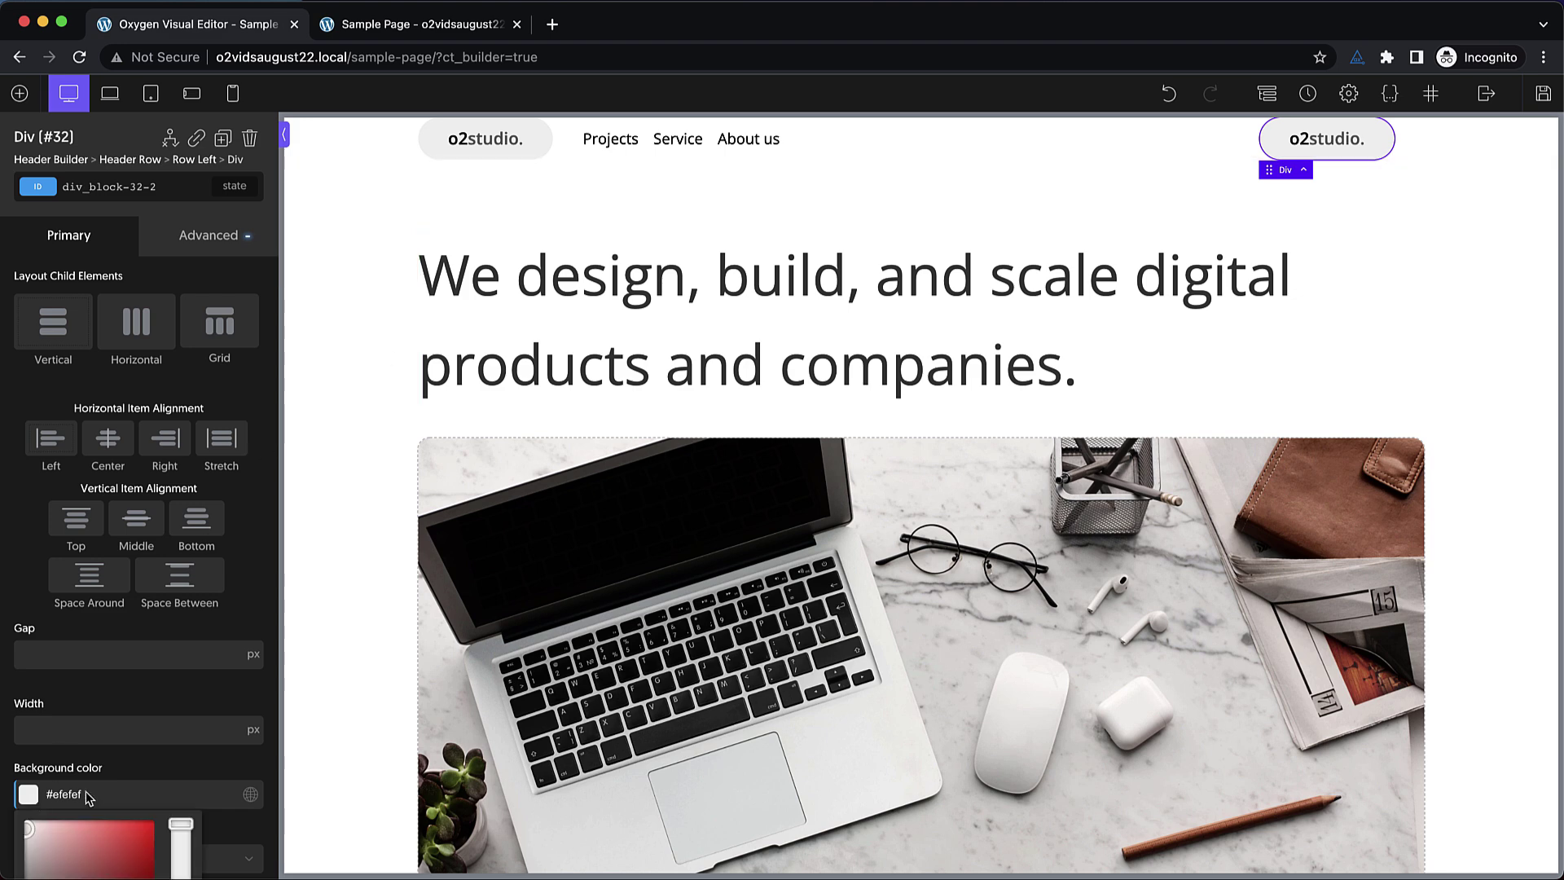
pyautogui.moveTo(114, 796); pyautogui.dragTo(114, 838)
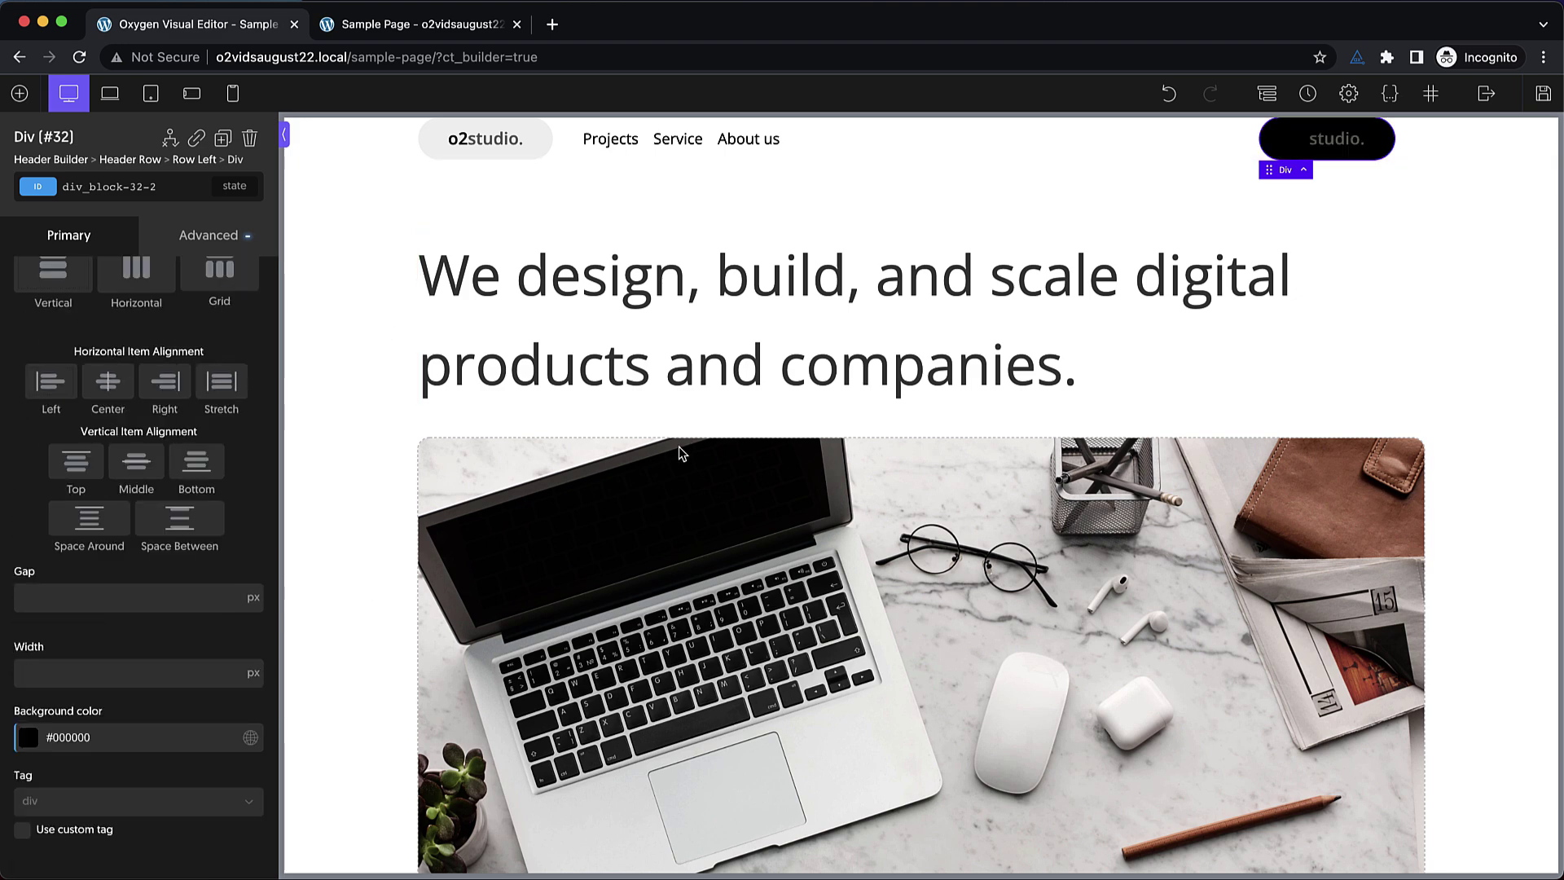
pyautogui.click(1337, 141)
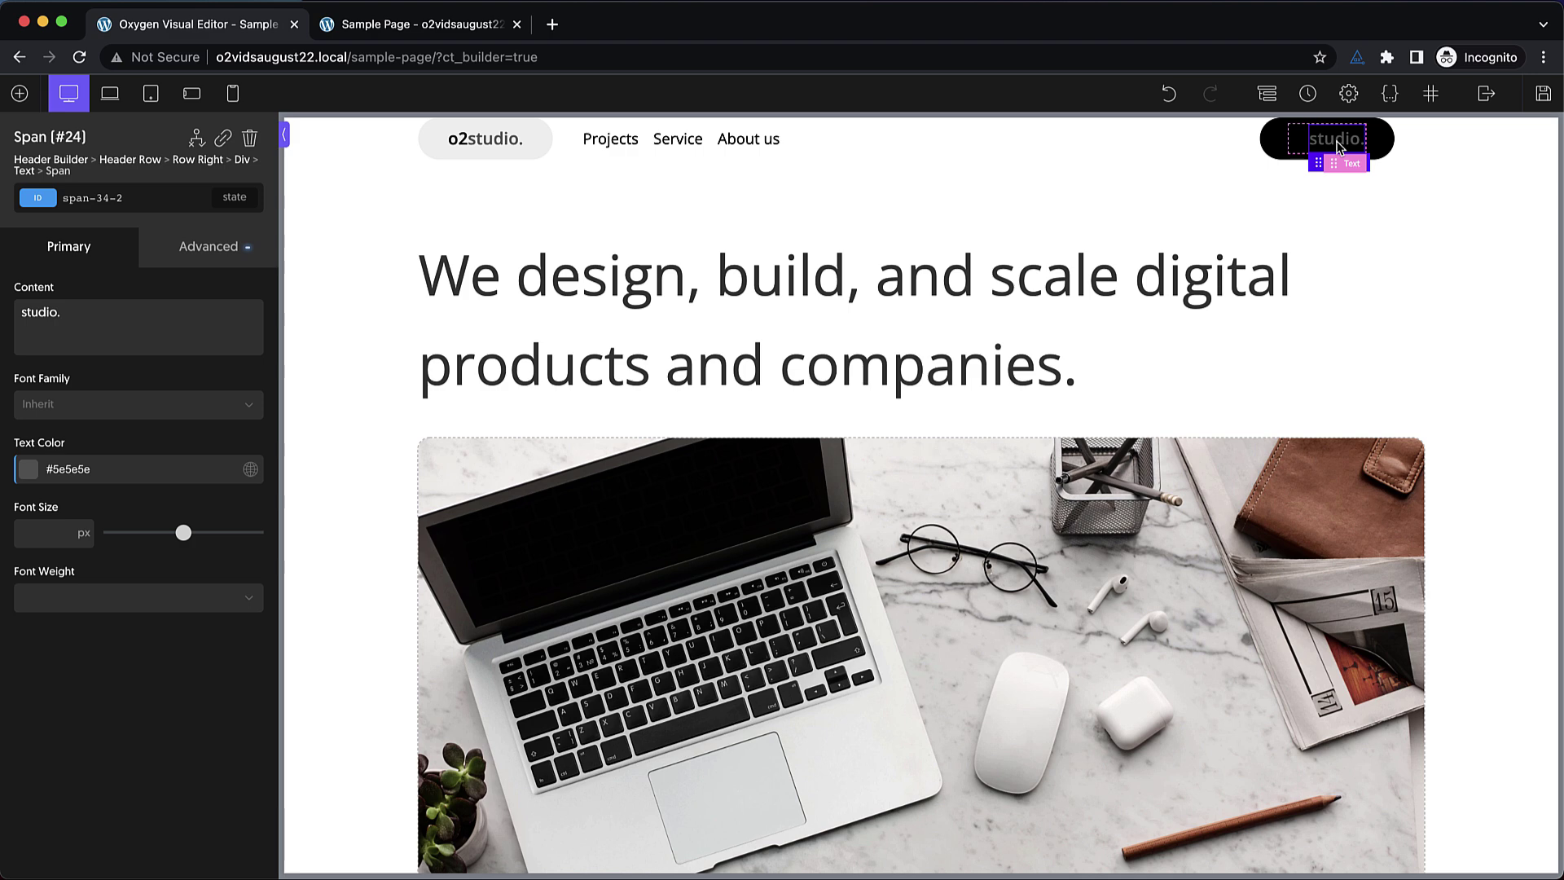
pyautogui.press('Delete')
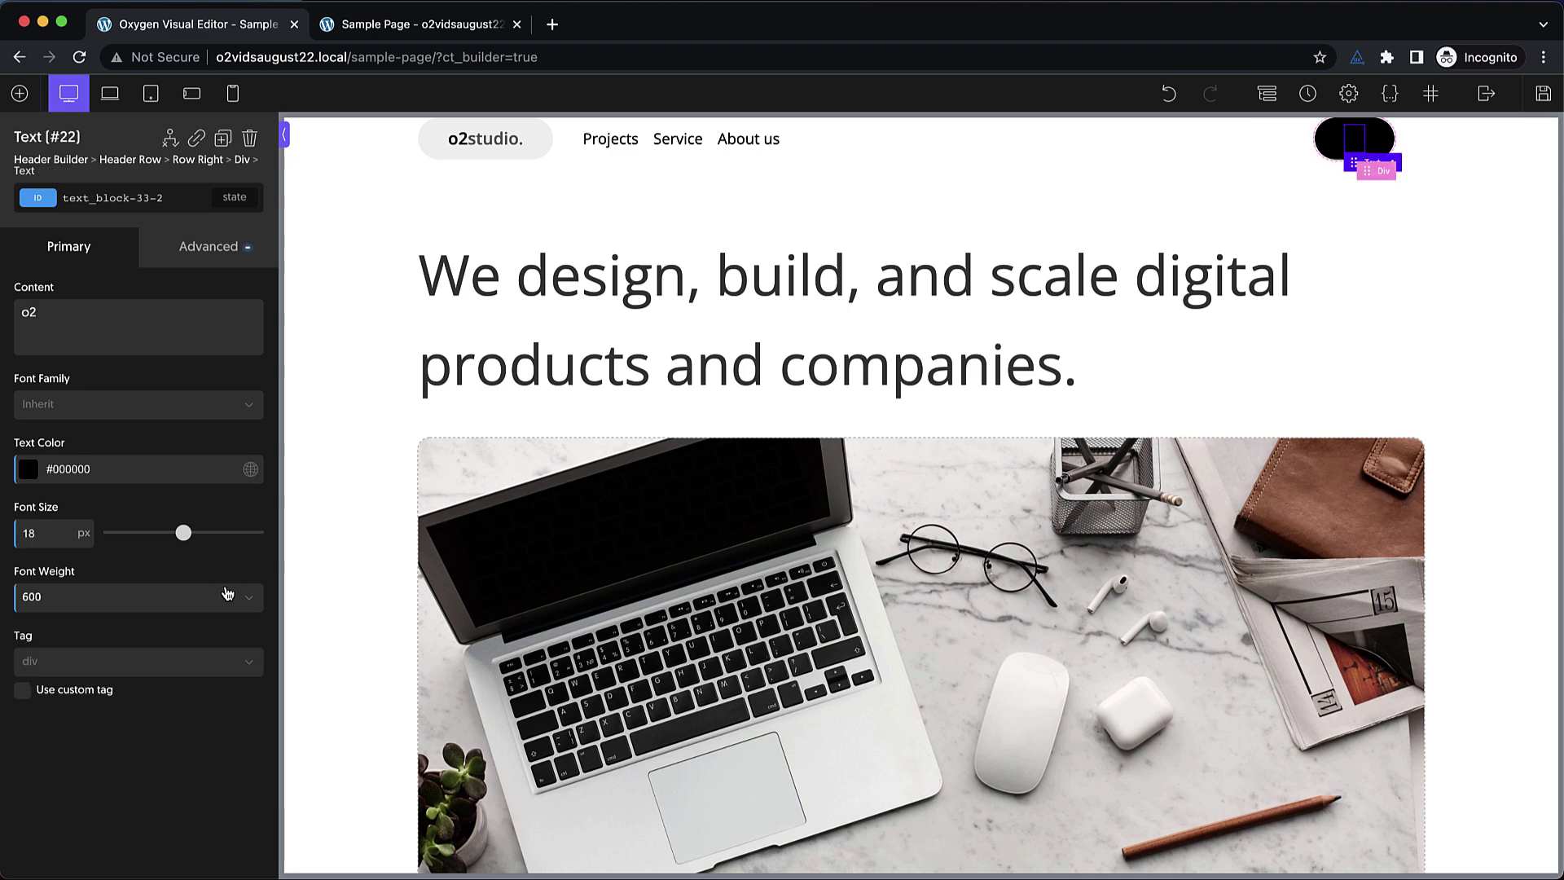
# Set the pill's text colour to white (#ffffff) and change the text to 'Get in touch'
pyautogui.click(28, 472)
pyautogui.click(71, 565)
pyautogui.moveTo(71, 565); pyautogui.dragTo(26, 497)
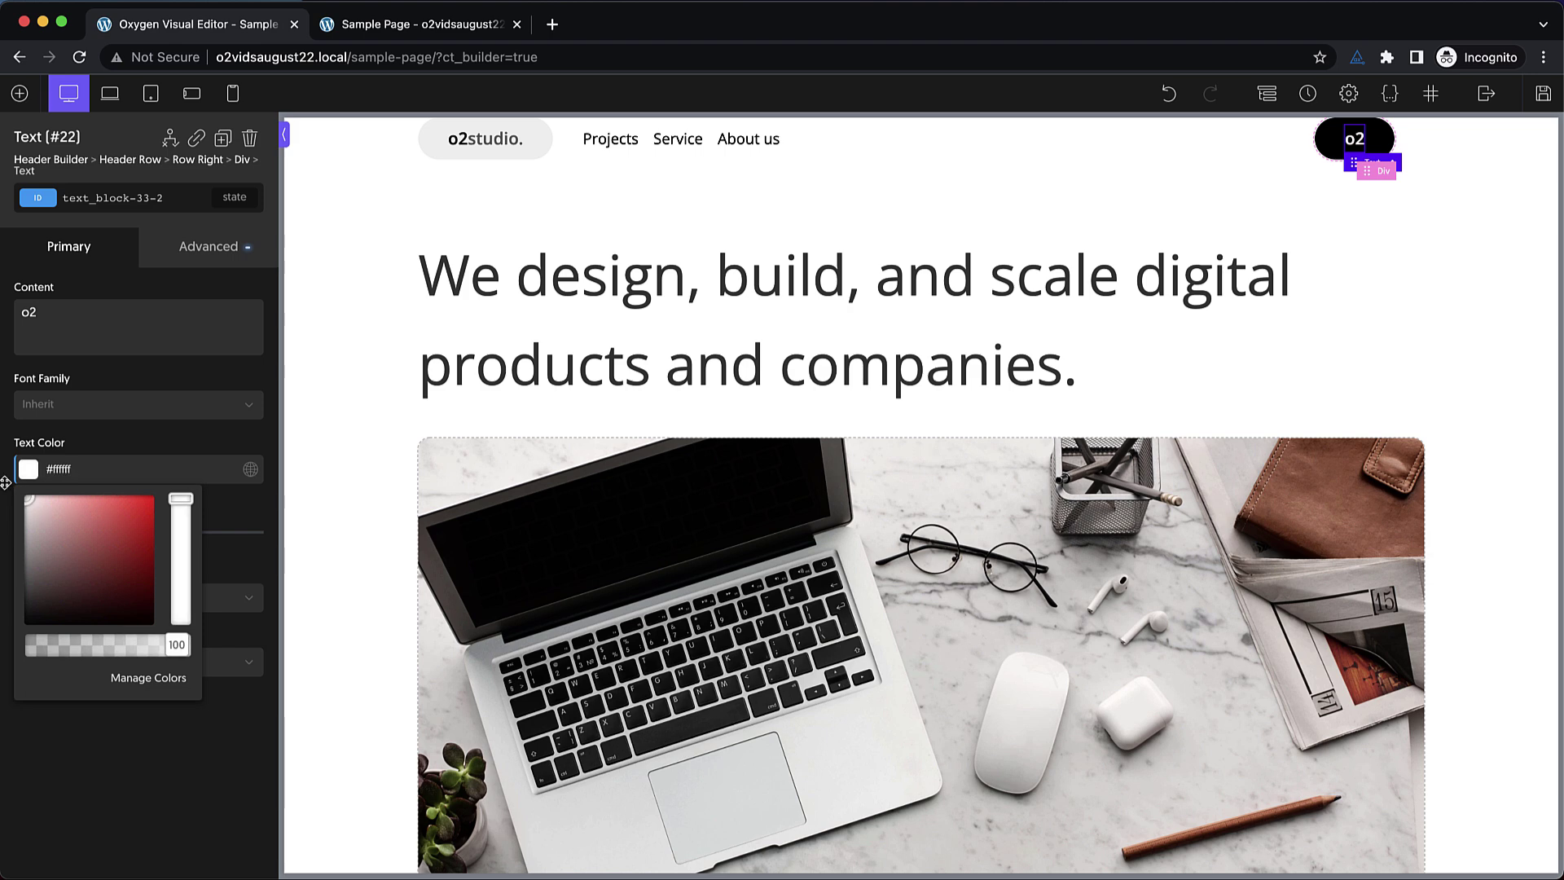
pyautogui.doubleClick(1355, 139)
pyautogui.write('Get in touch')
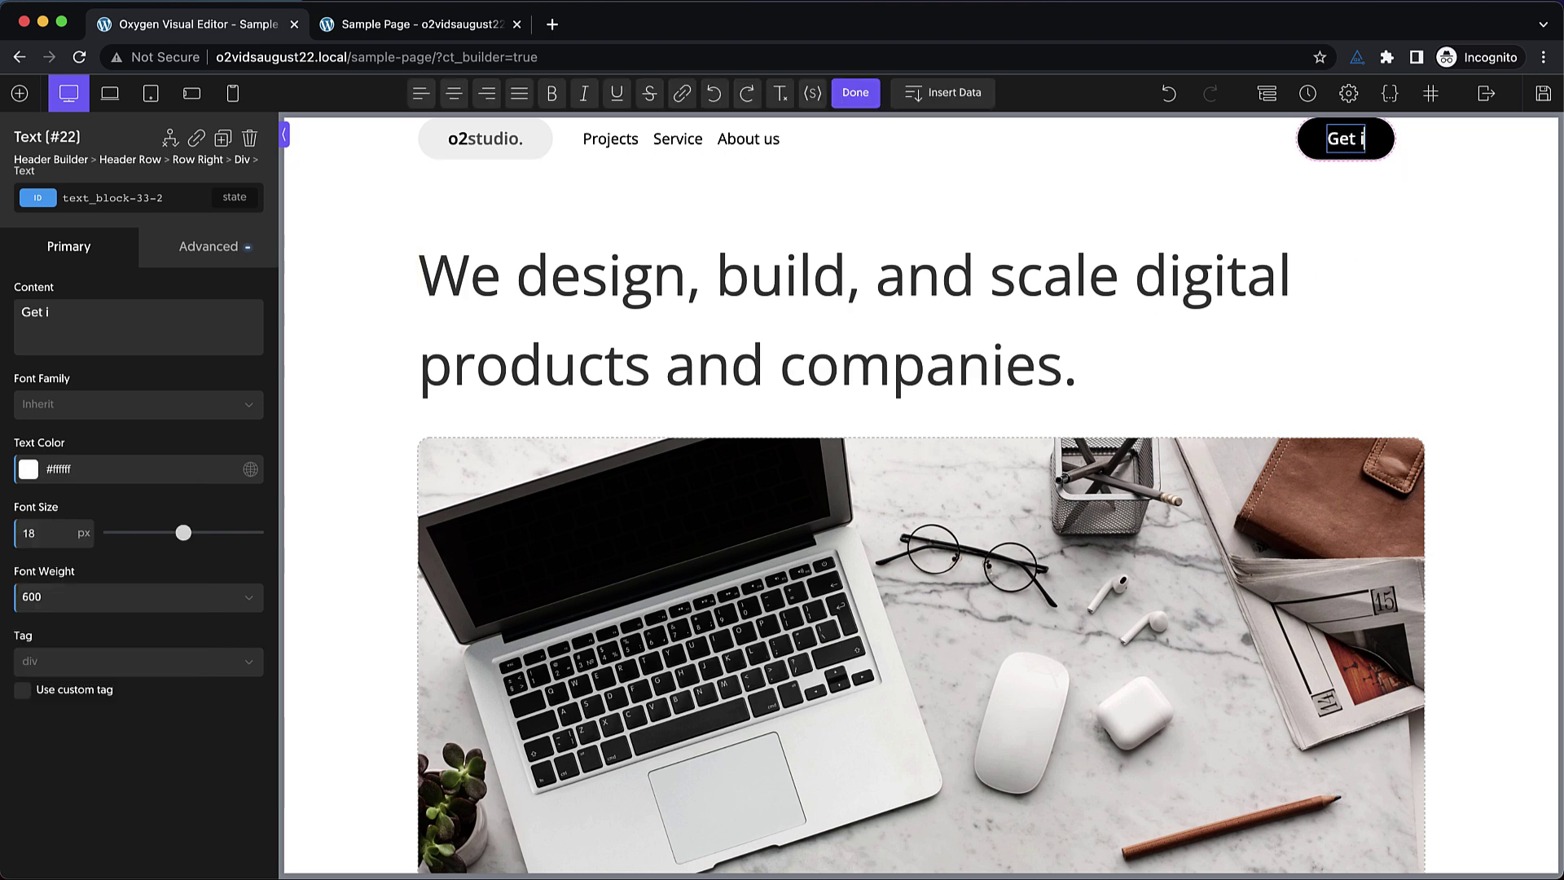
pyautogui.click(1375, 141)
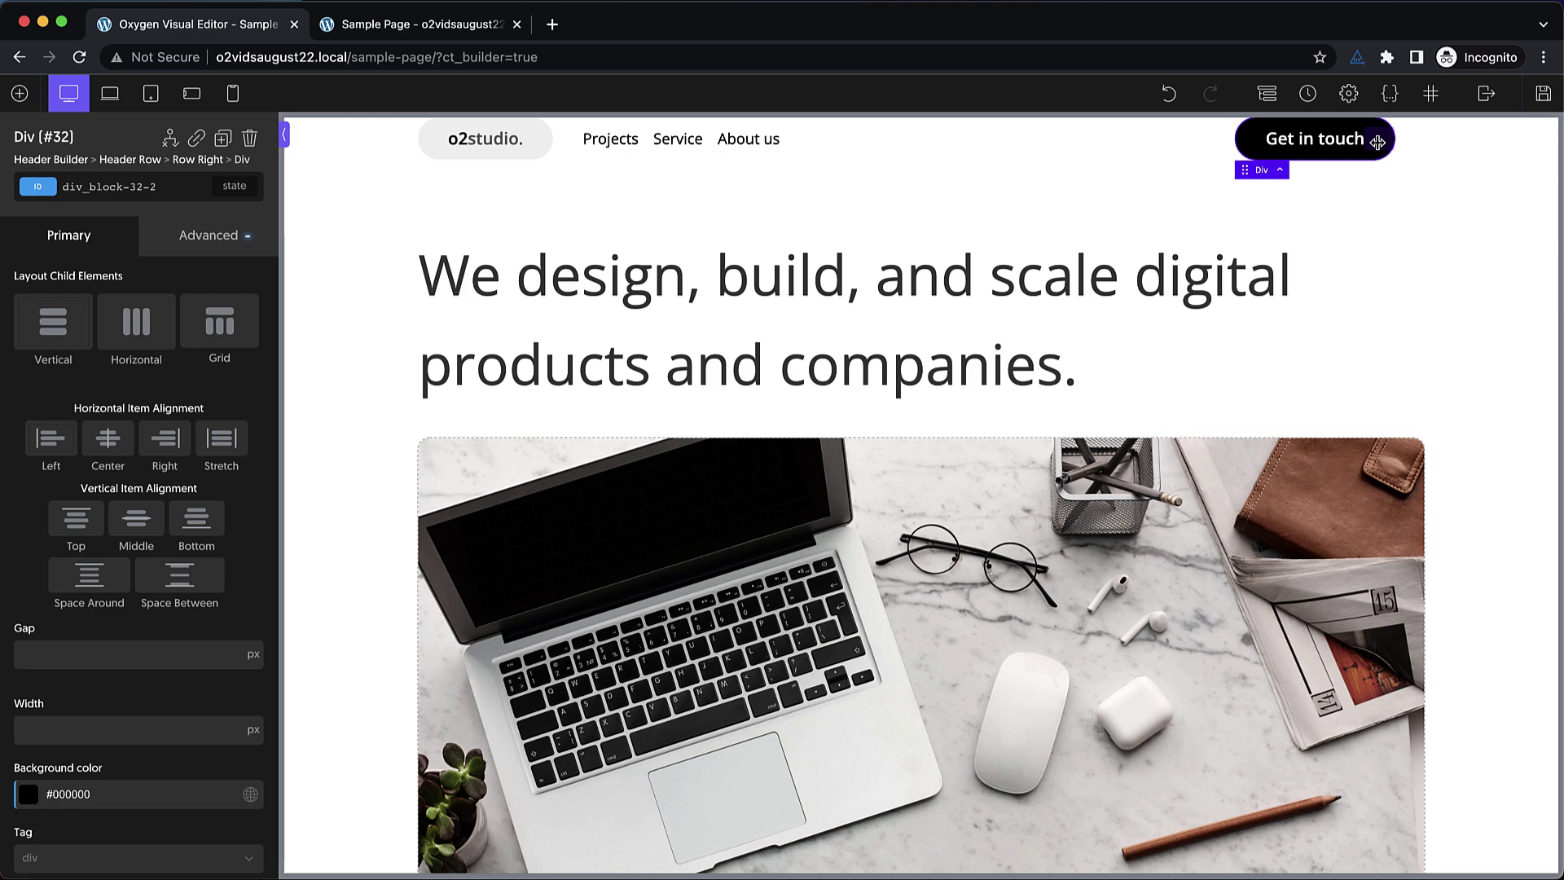
# Add a Div inside the button with custom CSS 'min-width: 0; min-height: 0'
pyautogui.click(20, 93)
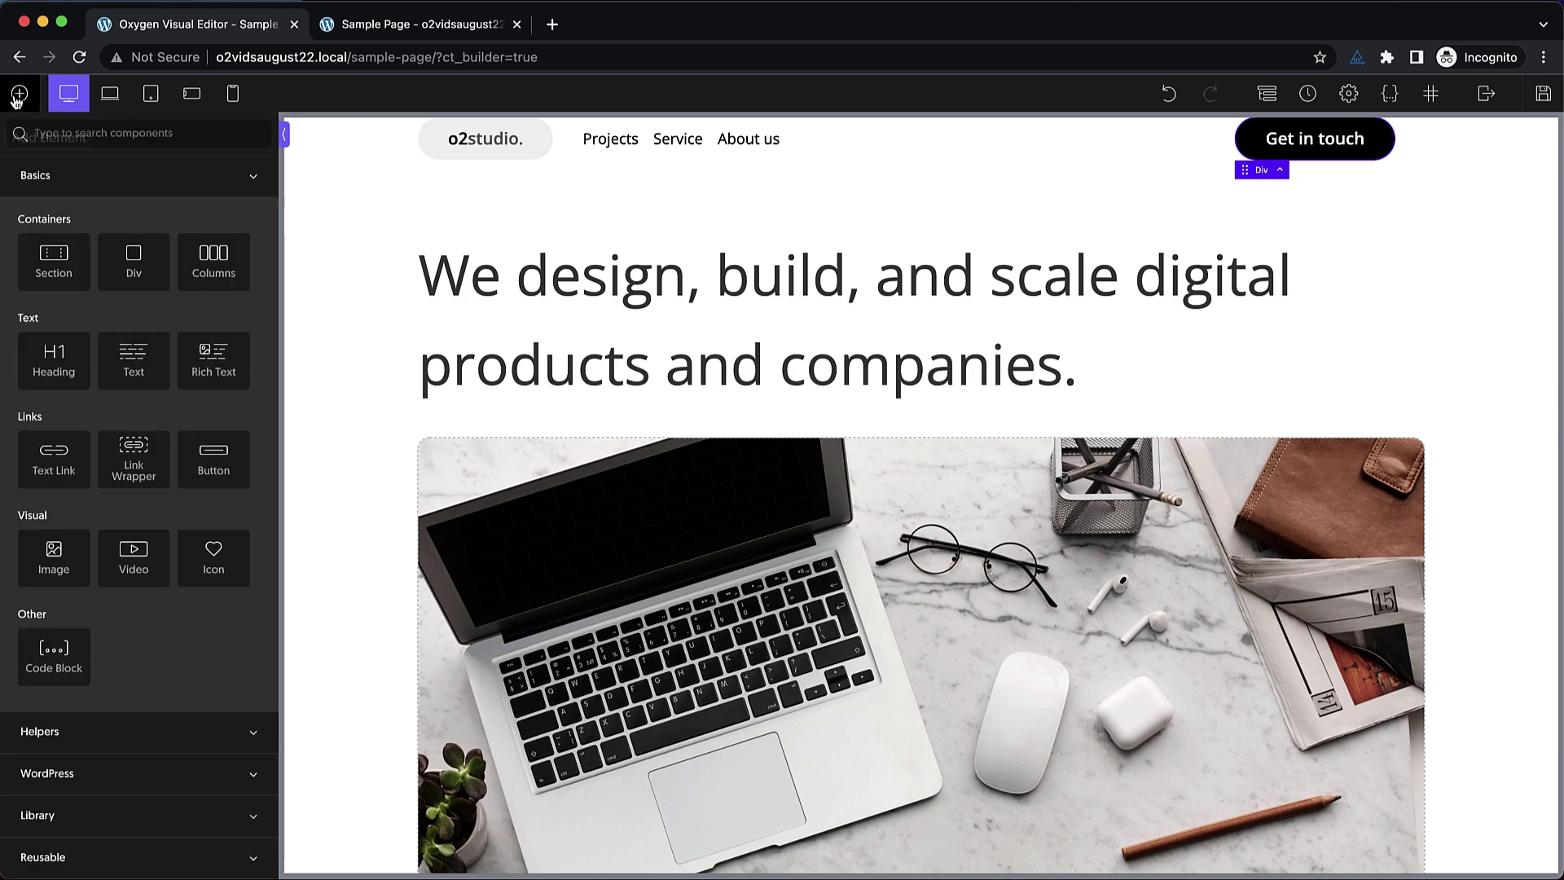
pyautogui.click(134, 259)
pyautogui.click(208, 247)
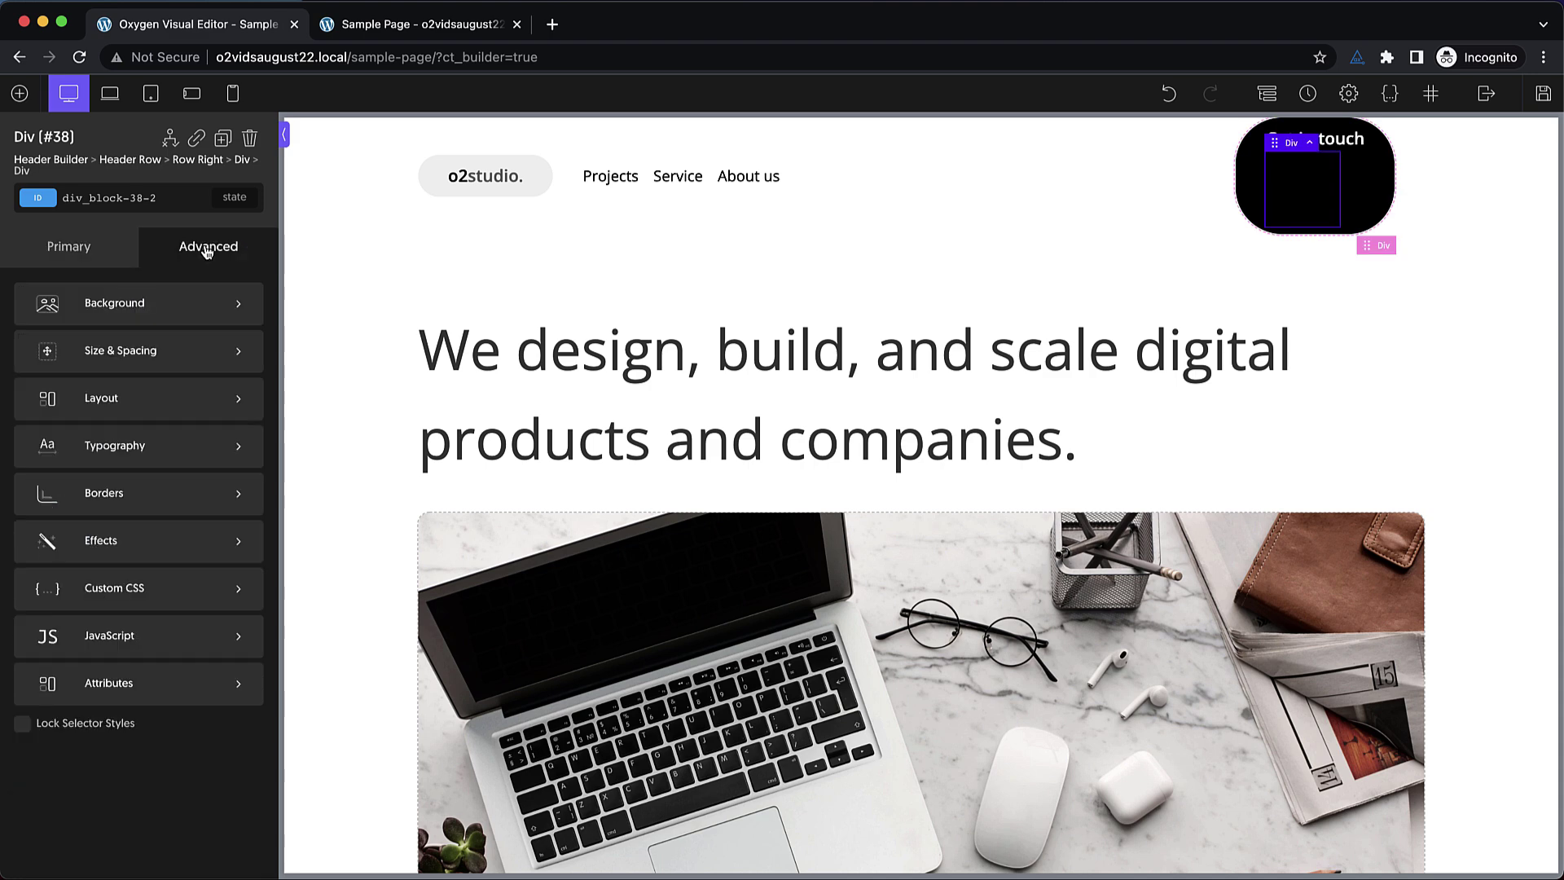
pyautogui.click(183, 590)
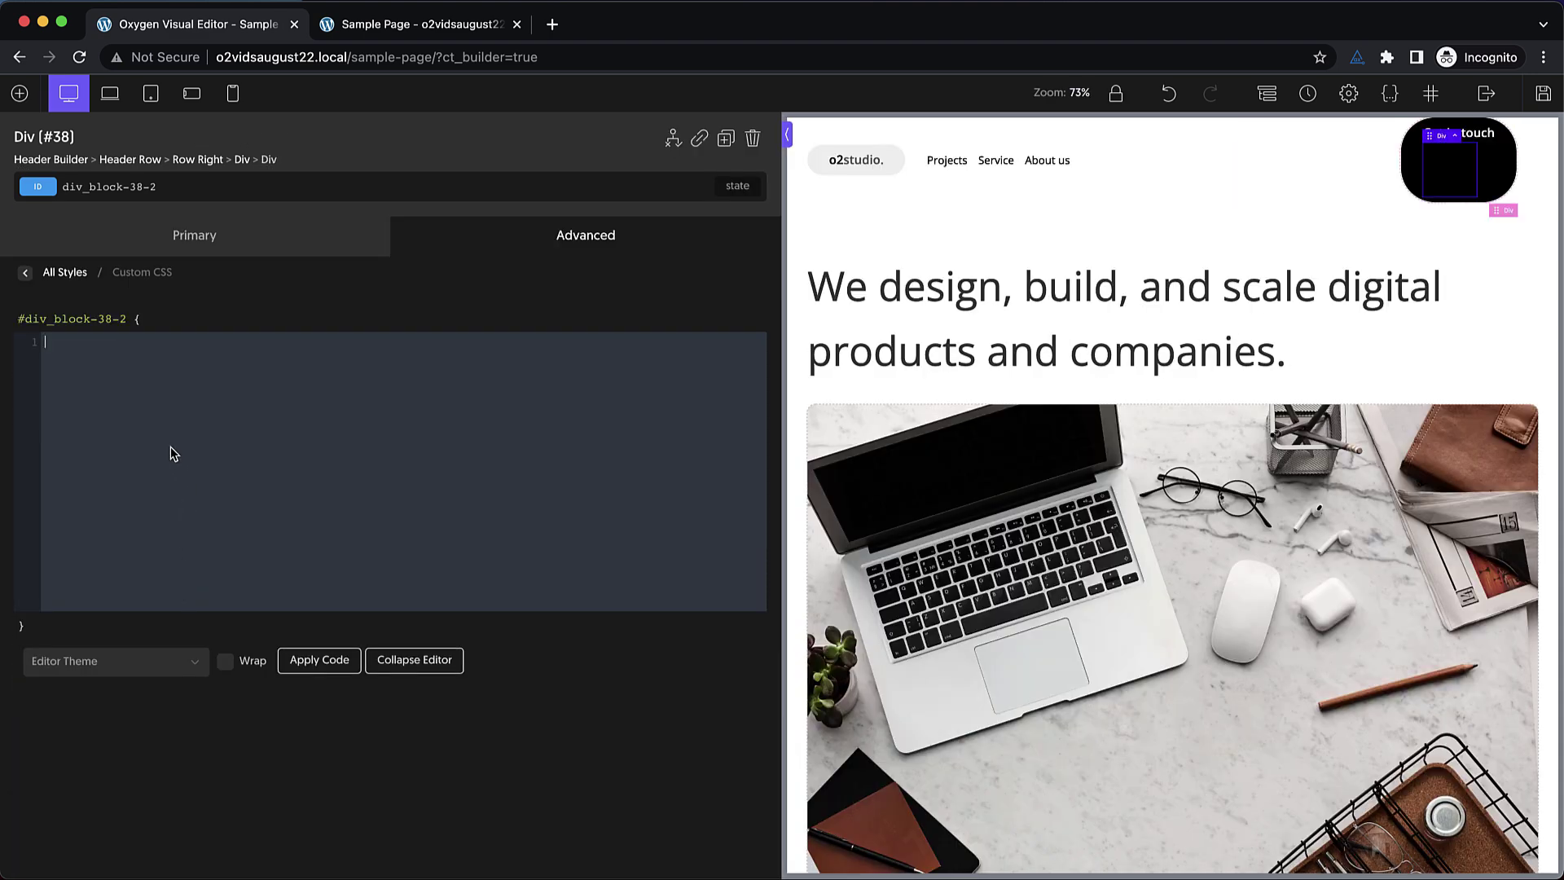
pyautogui.write('m')
pyautogui.write('in-width: 0')
pyautogui.write('; min-height')
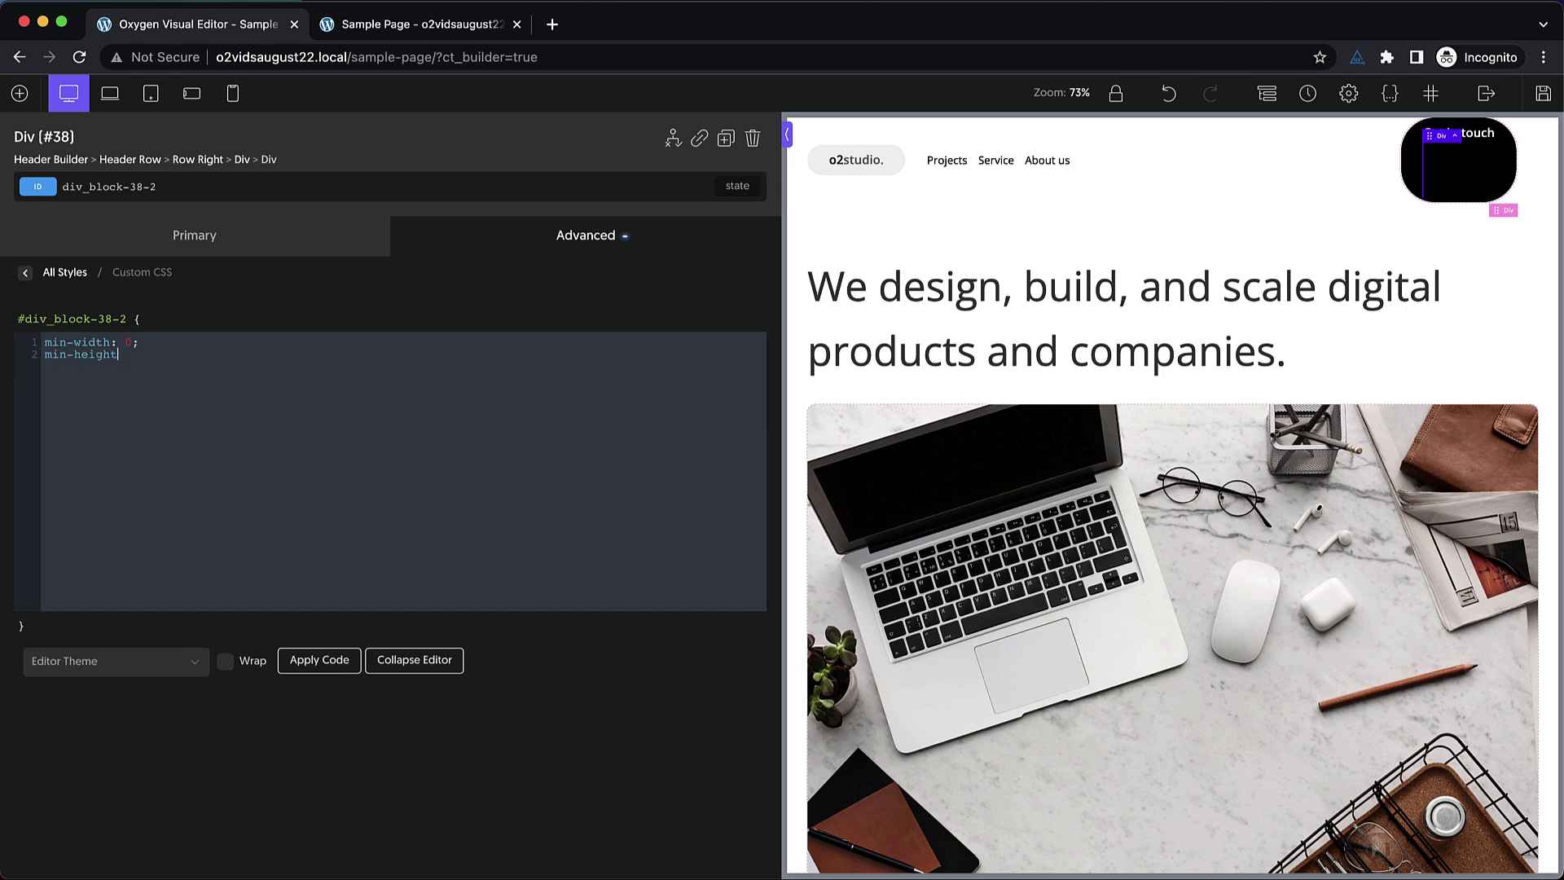
pyautogui.write(': 0;')
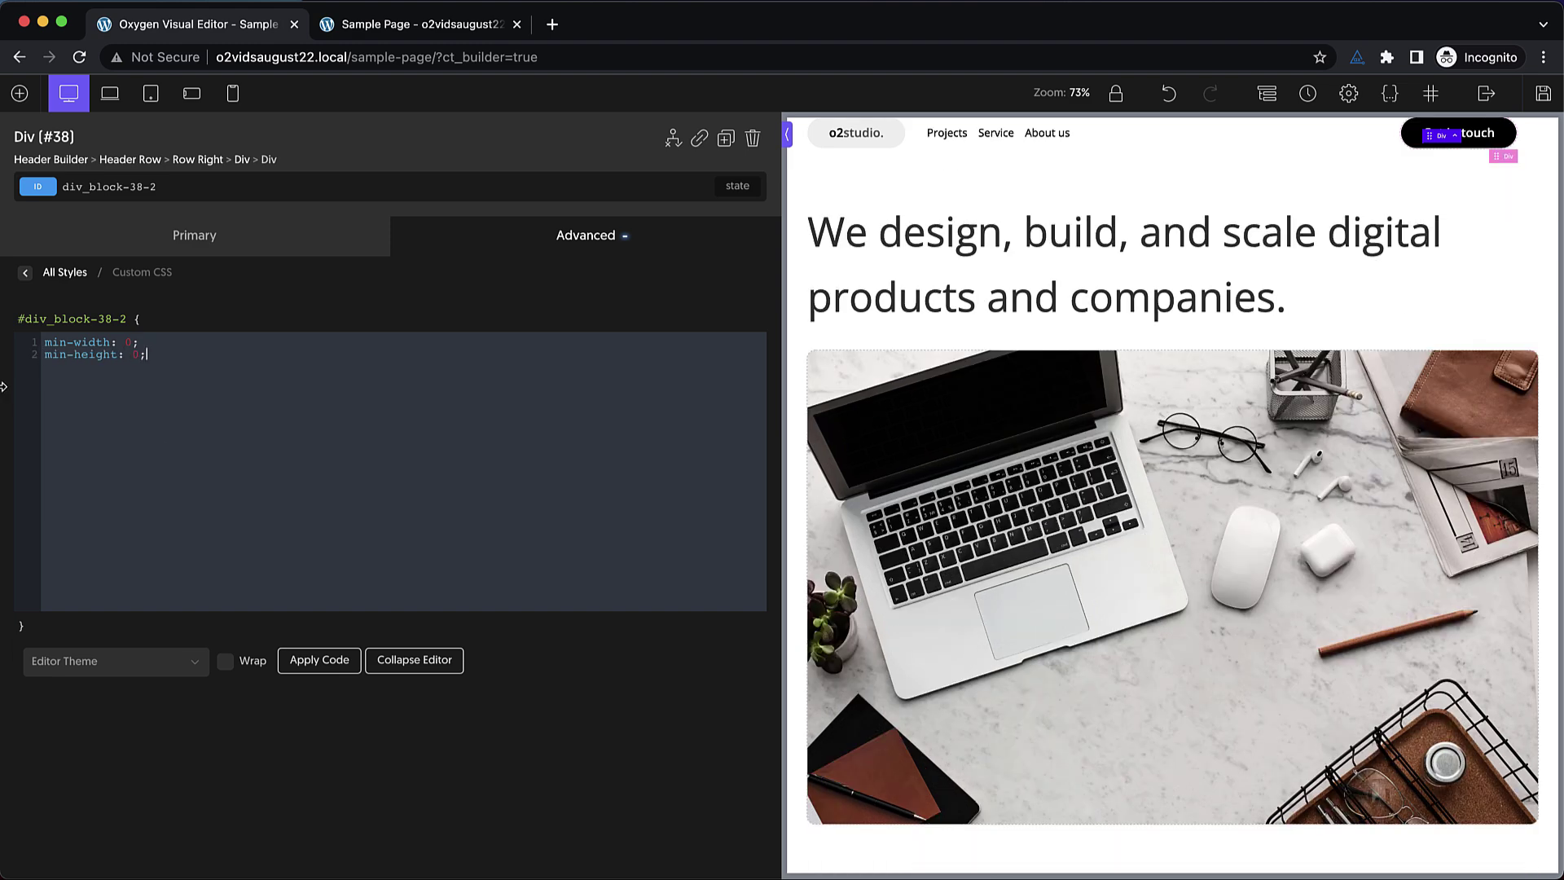
pyautogui.click(26, 274)
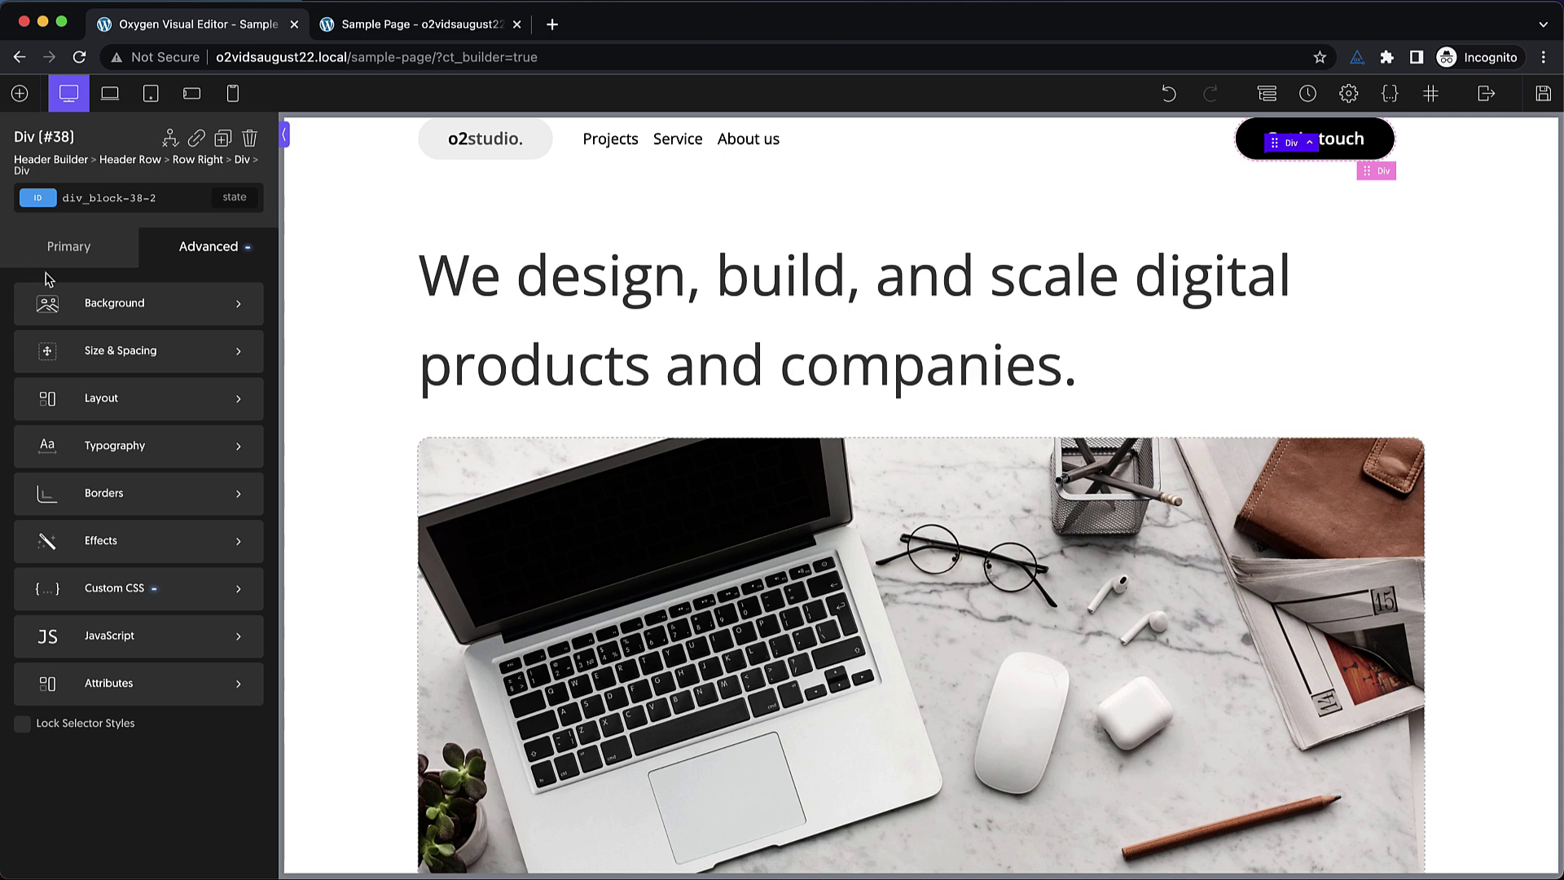
# Give the new Div a green #75f26a background colour
pyautogui.click(91, 309)
pyautogui.click(24, 360)
pyautogui.click(98, 382)
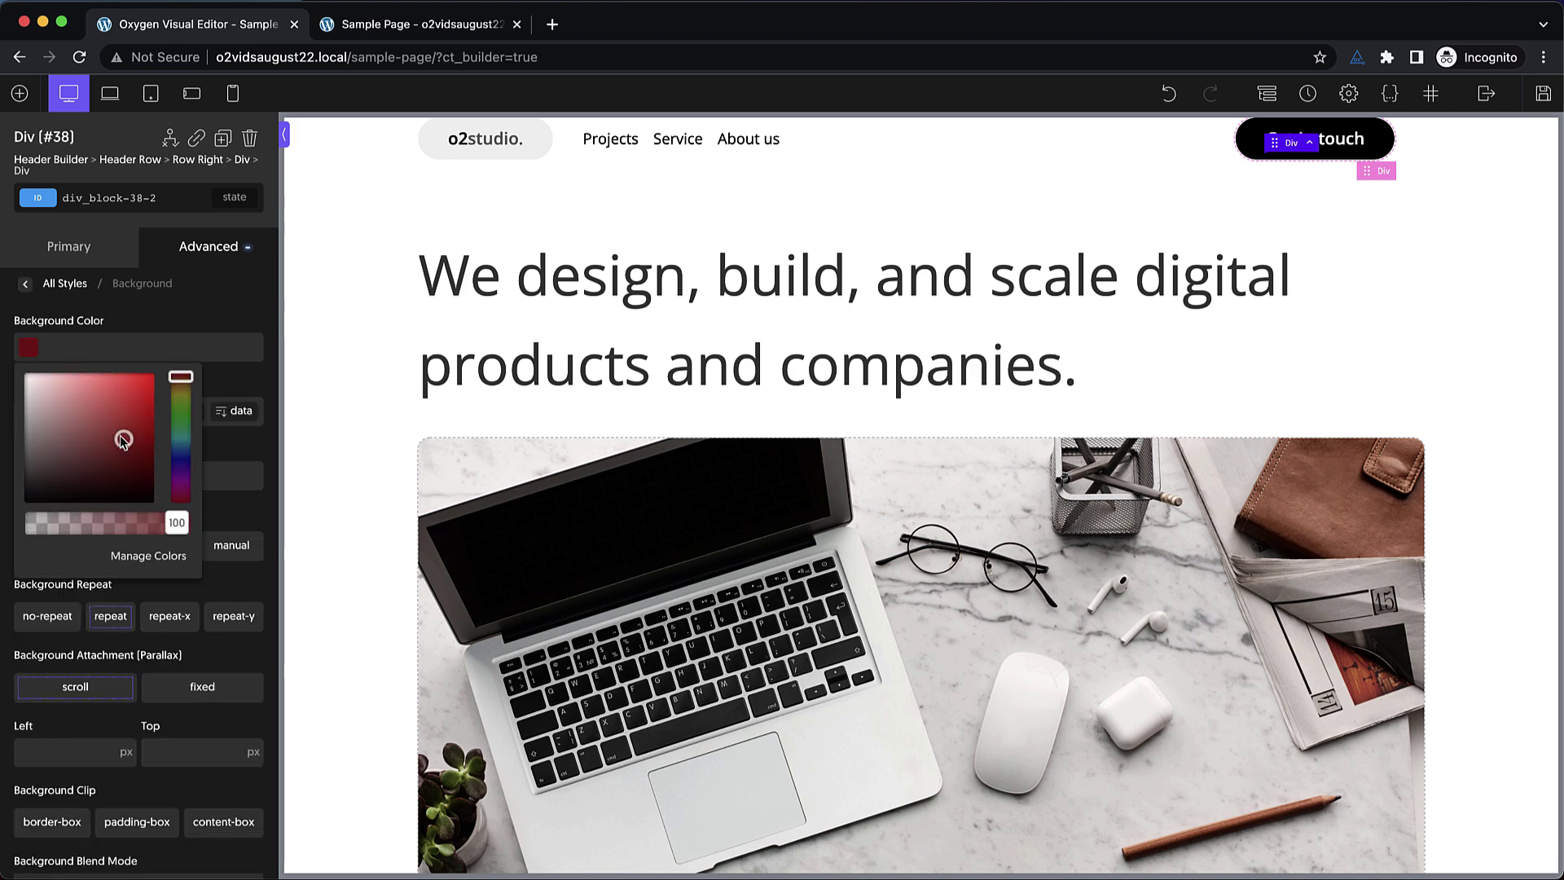
pyautogui.moveTo(182, 386); pyautogui.dragTo(178, 416)
pyautogui.click(179, 322)
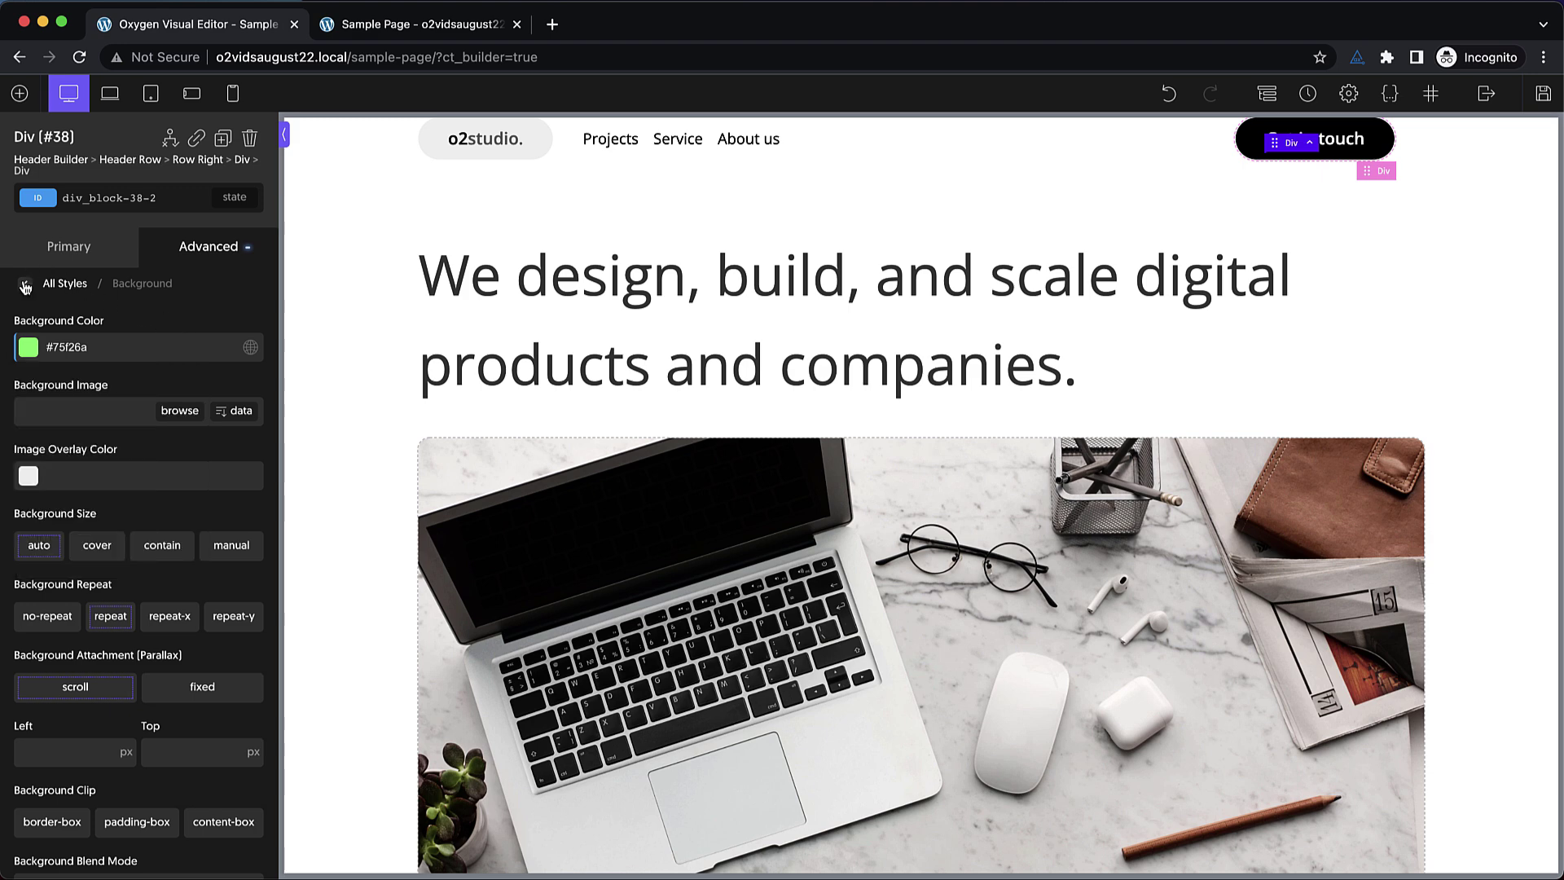
pyautogui.click(25, 283)
# Set the Div's width and height to 8px
pyautogui.click(157, 353)
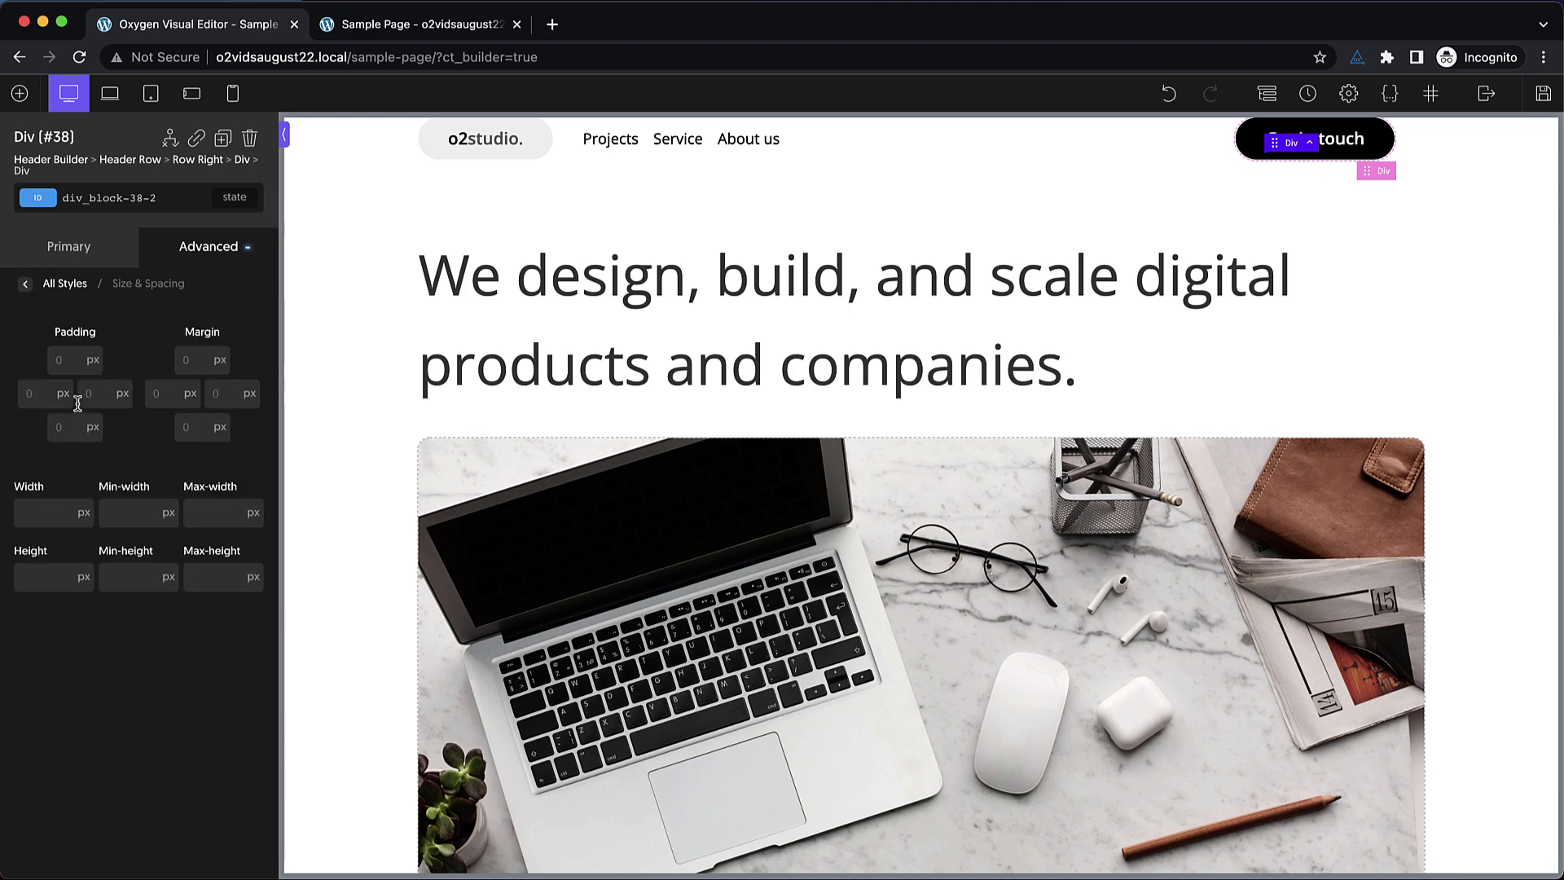
pyautogui.click(39, 521)
pyautogui.write('8')
pyautogui.click(58, 580)
pyautogui.write('8')
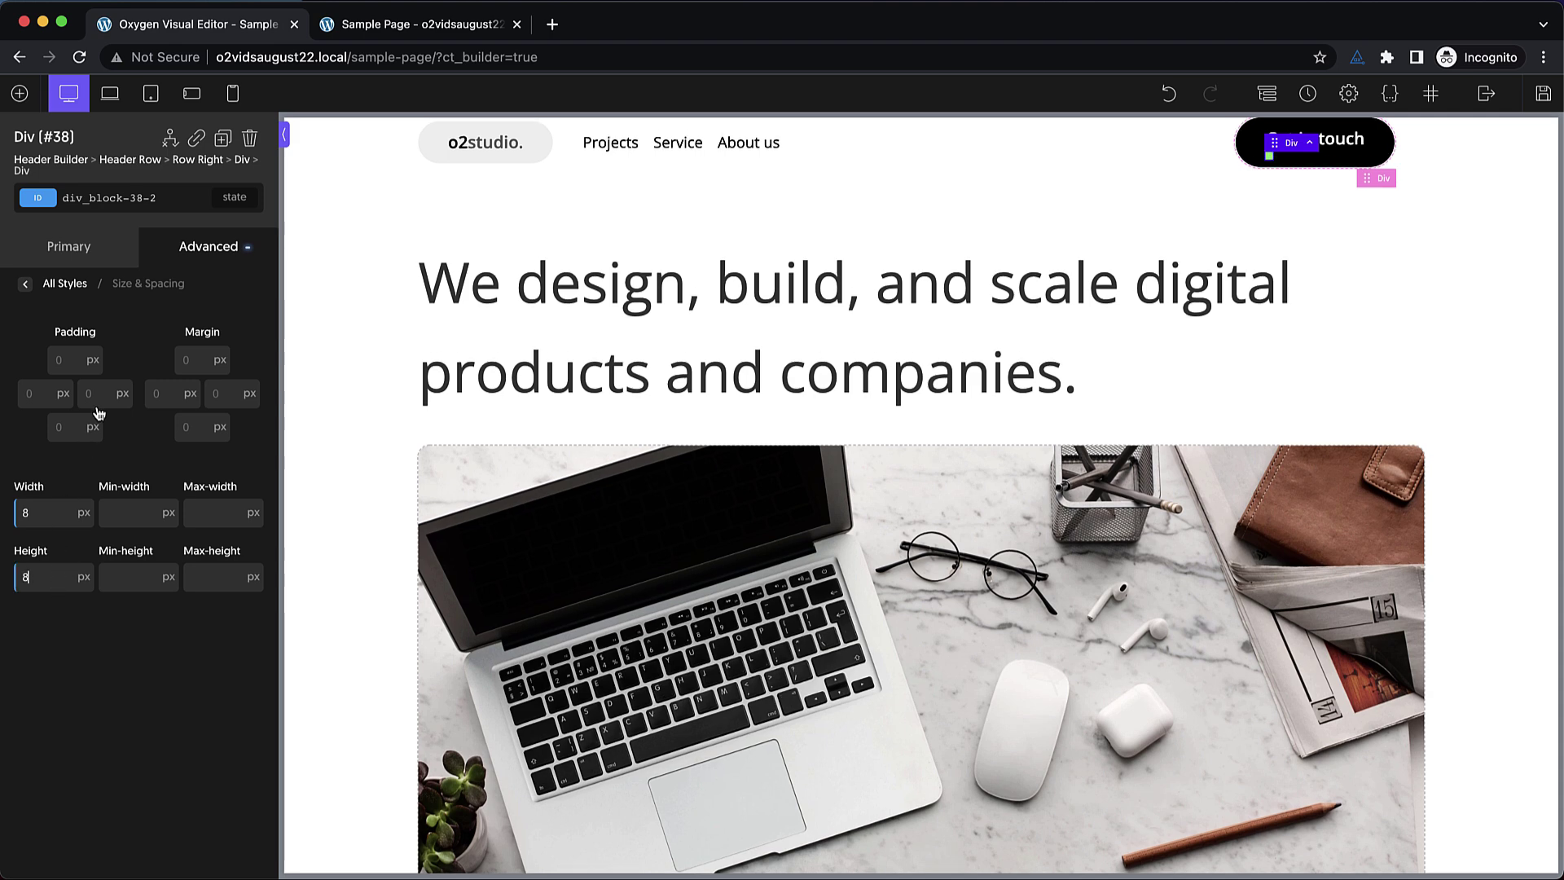
# Round the dot with a 50% border radius
pyautogui.click(200, 260)
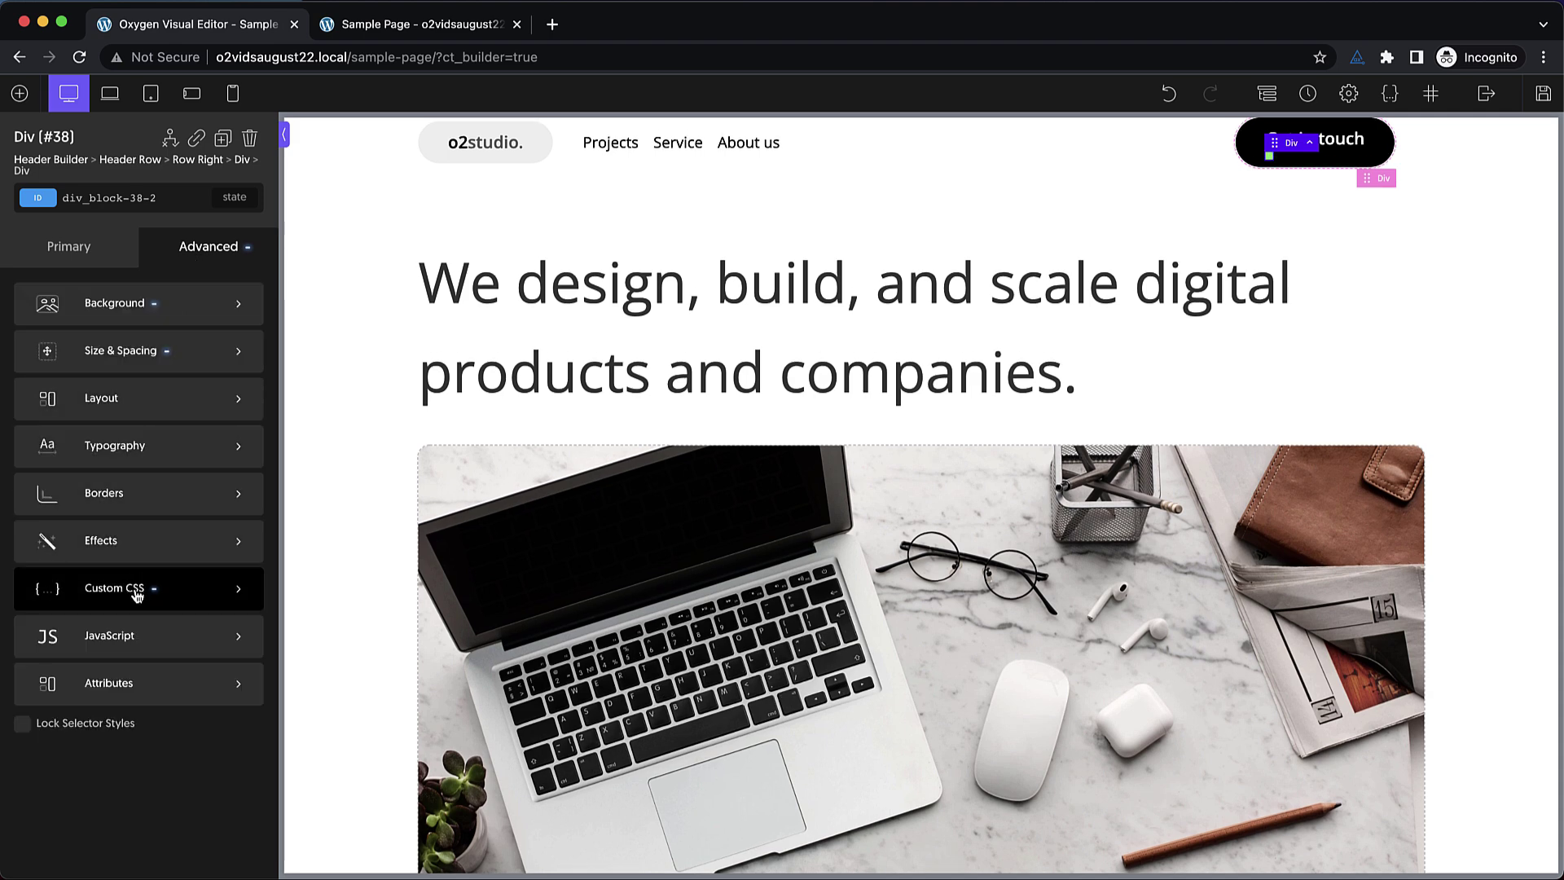
pyautogui.click(149, 494)
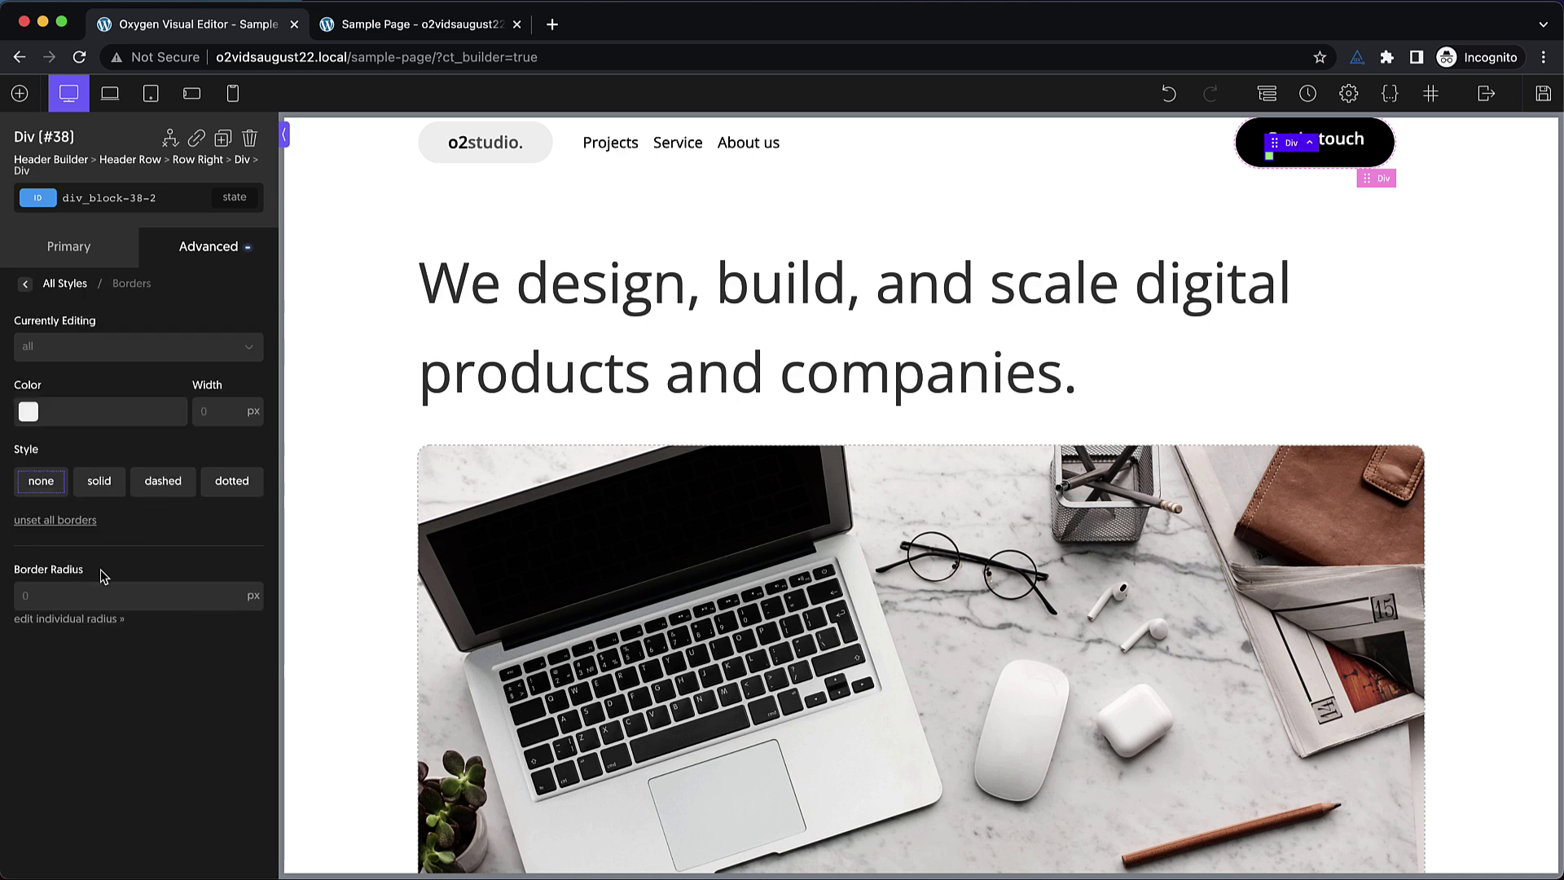
pyautogui.click(76, 597)
pyautogui.write('50')
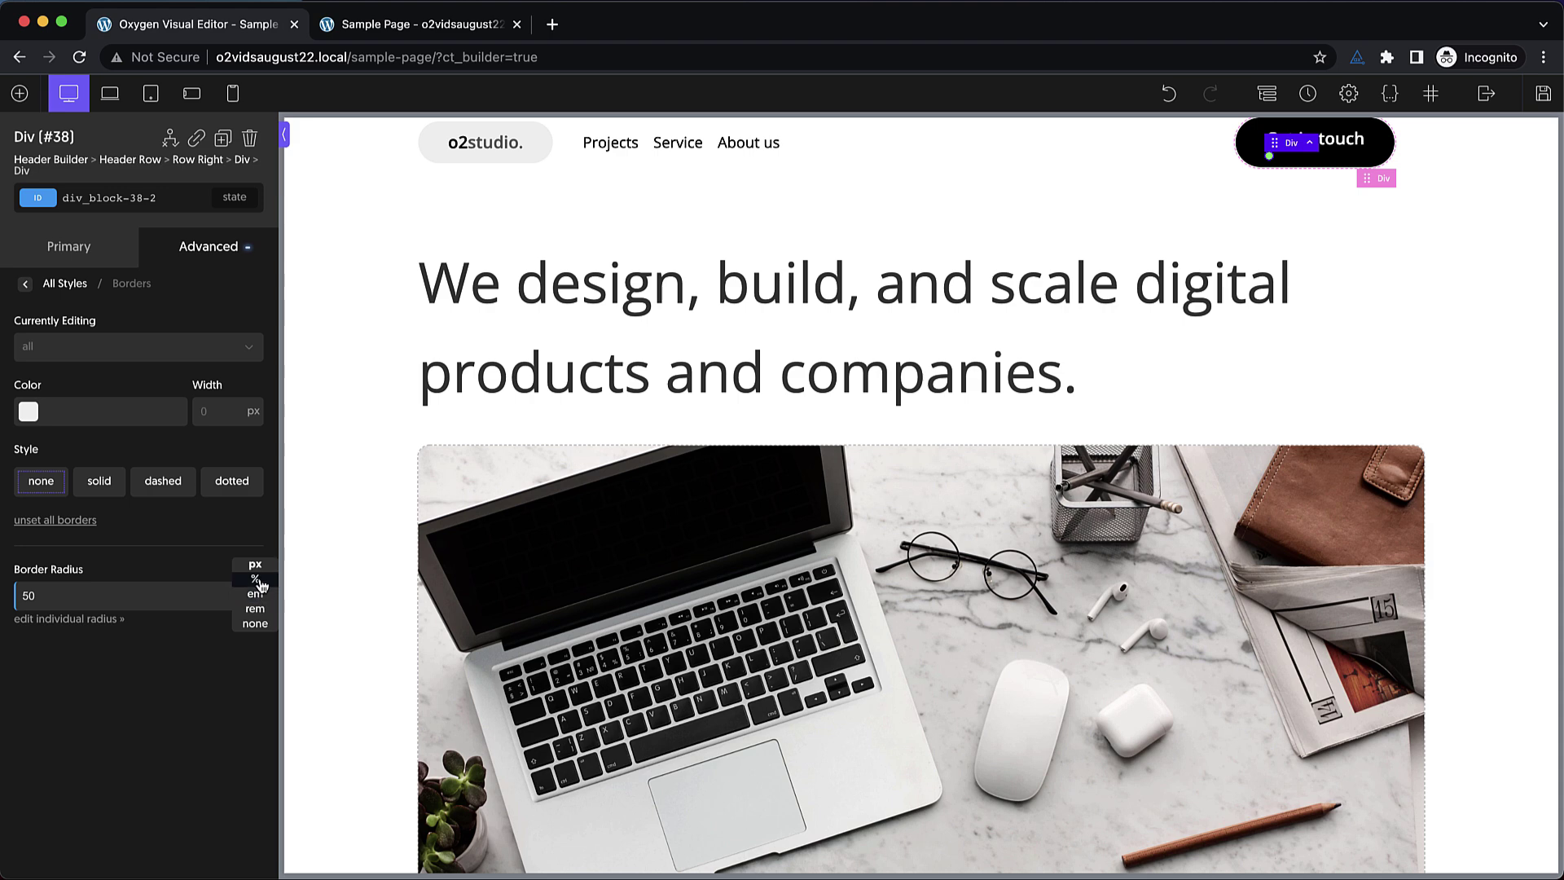
pyautogui.click(255, 584)
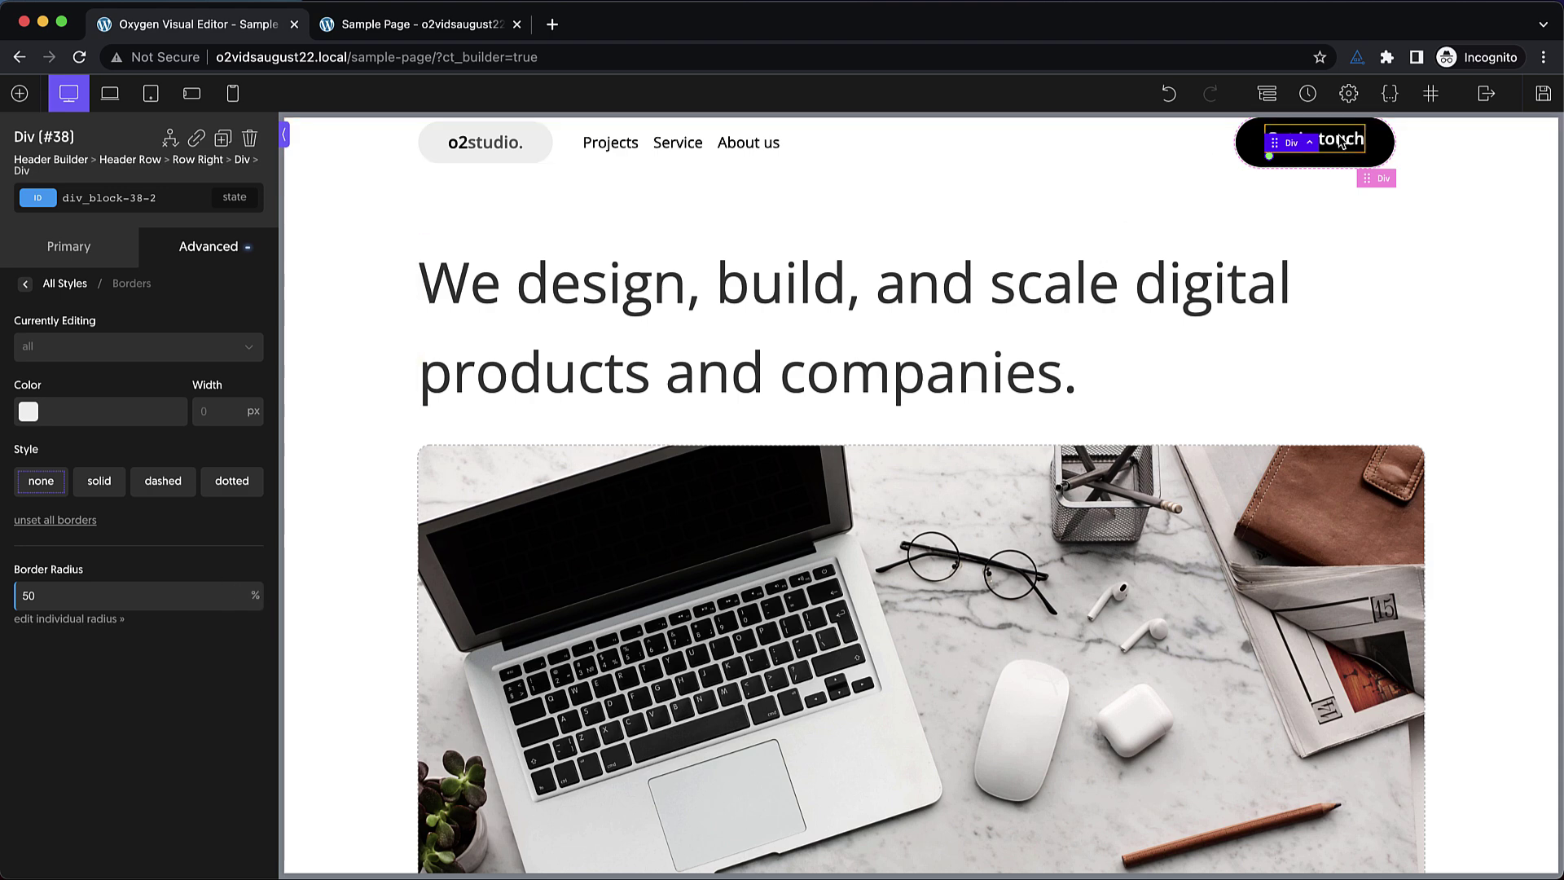
pyautogui.click(1383, 146)
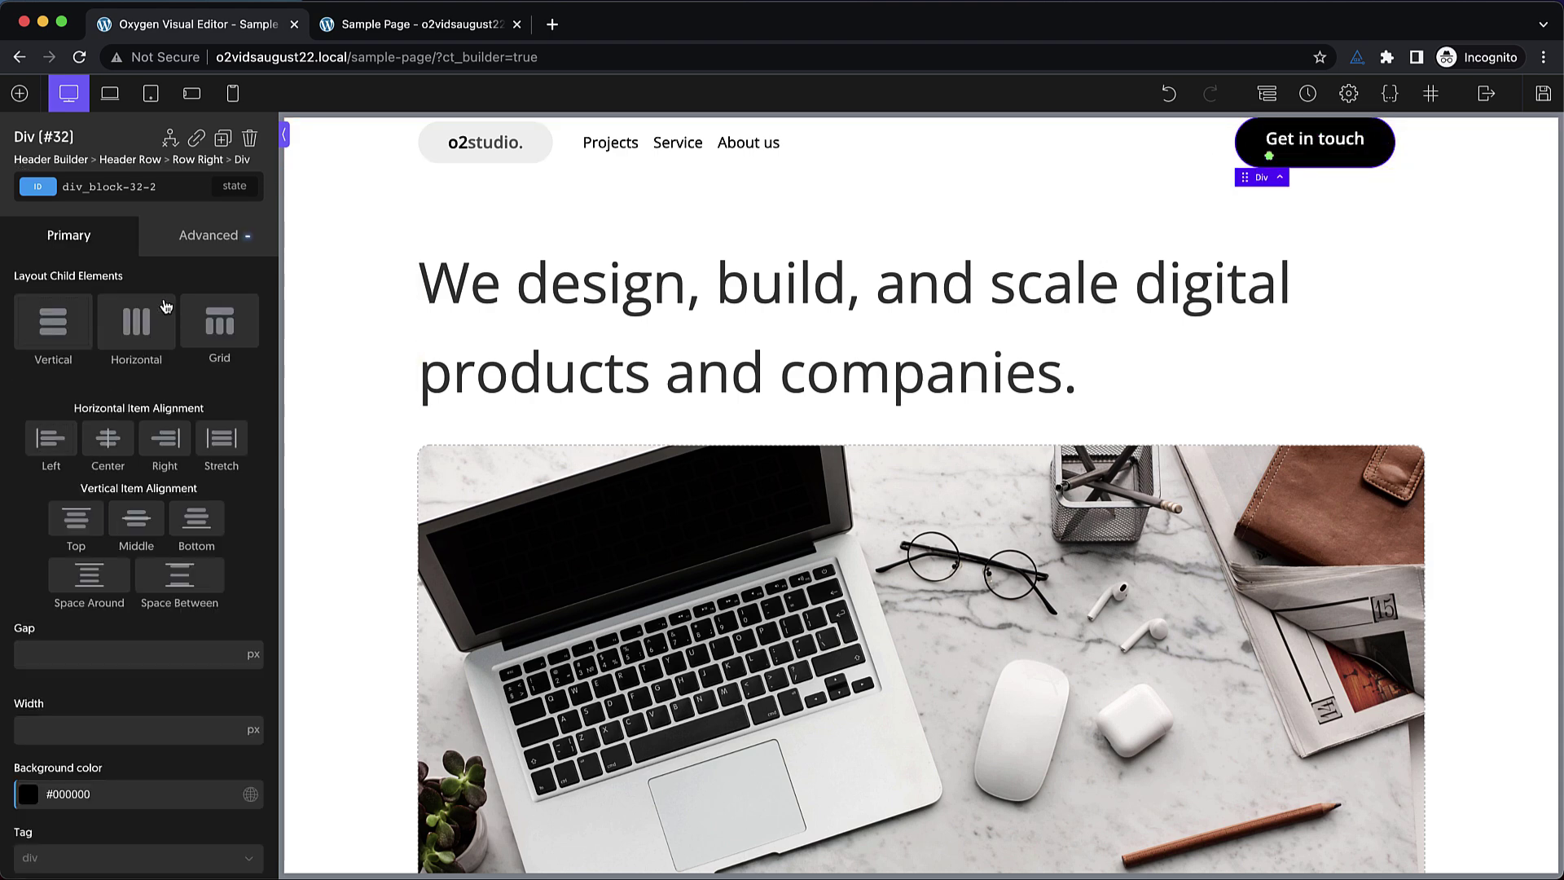
# Lay the button's contents out horizontally, vertically centred, and set the text's font size to 16
pyautogui.click(134, 324)
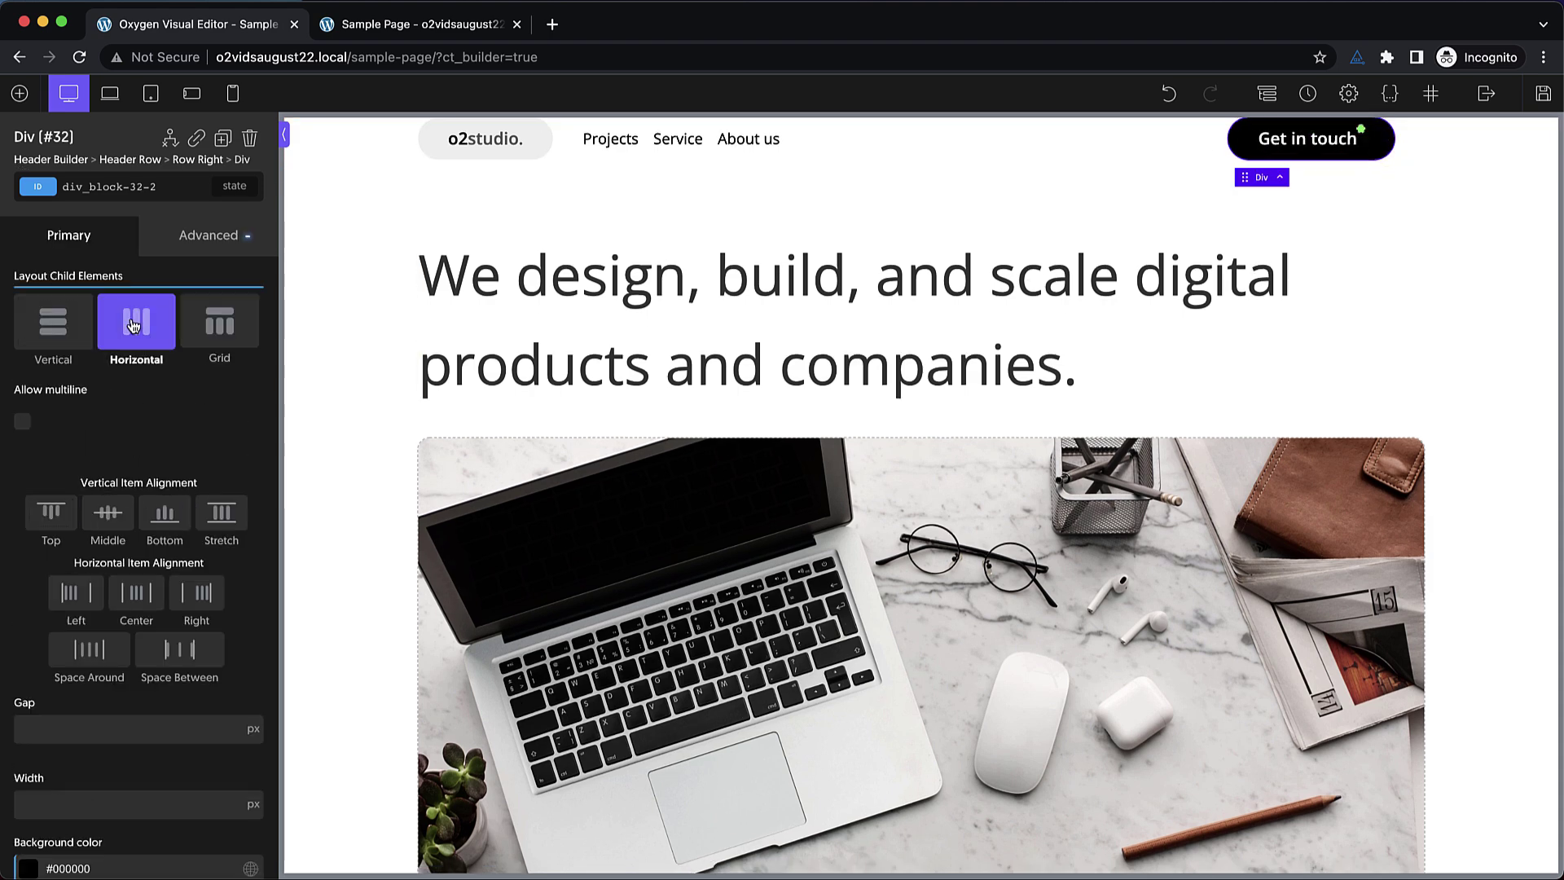
pyautogui.click(105, 515)
pyautogui.click(1321, 137)
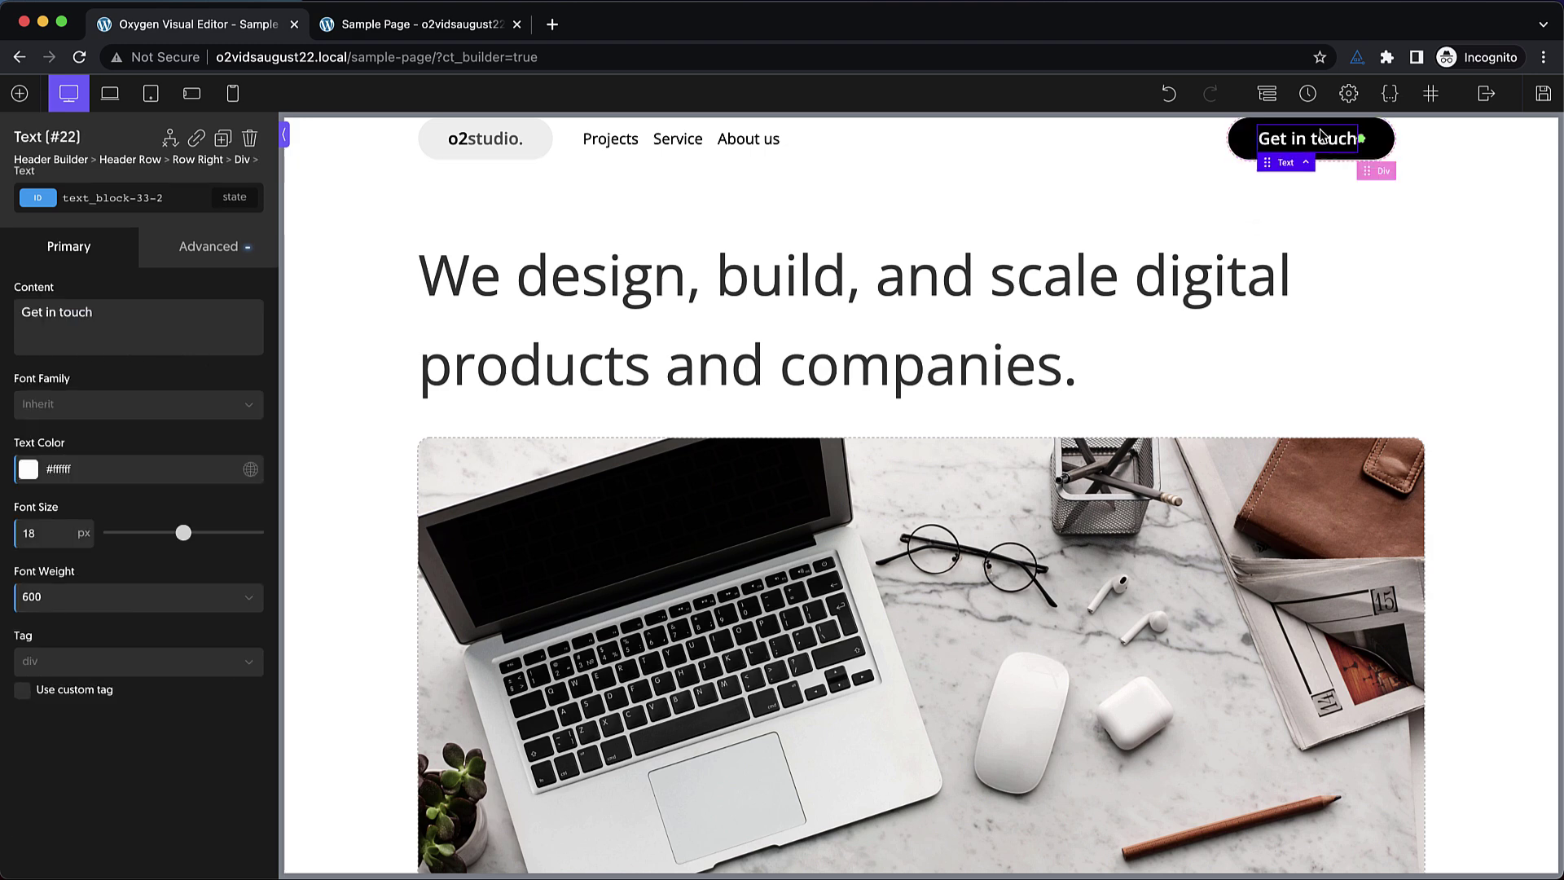
pyautogui.doubleClick(30, 535)
pyautogui.write('16')
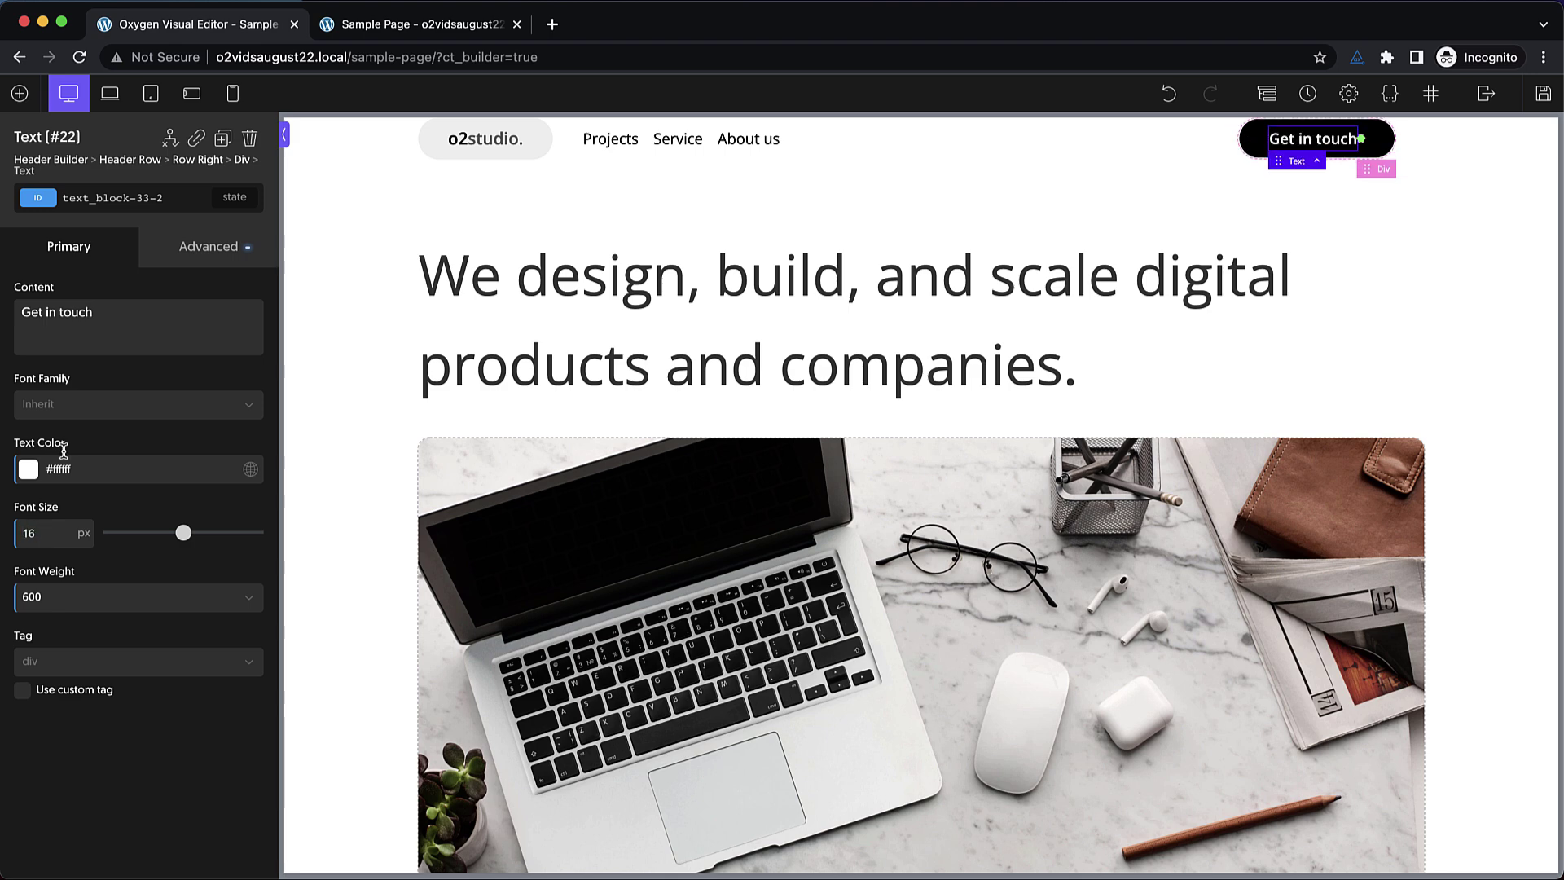
# Give the Get in touch text a 16 px right margin
pyautogui.click(223, 247)
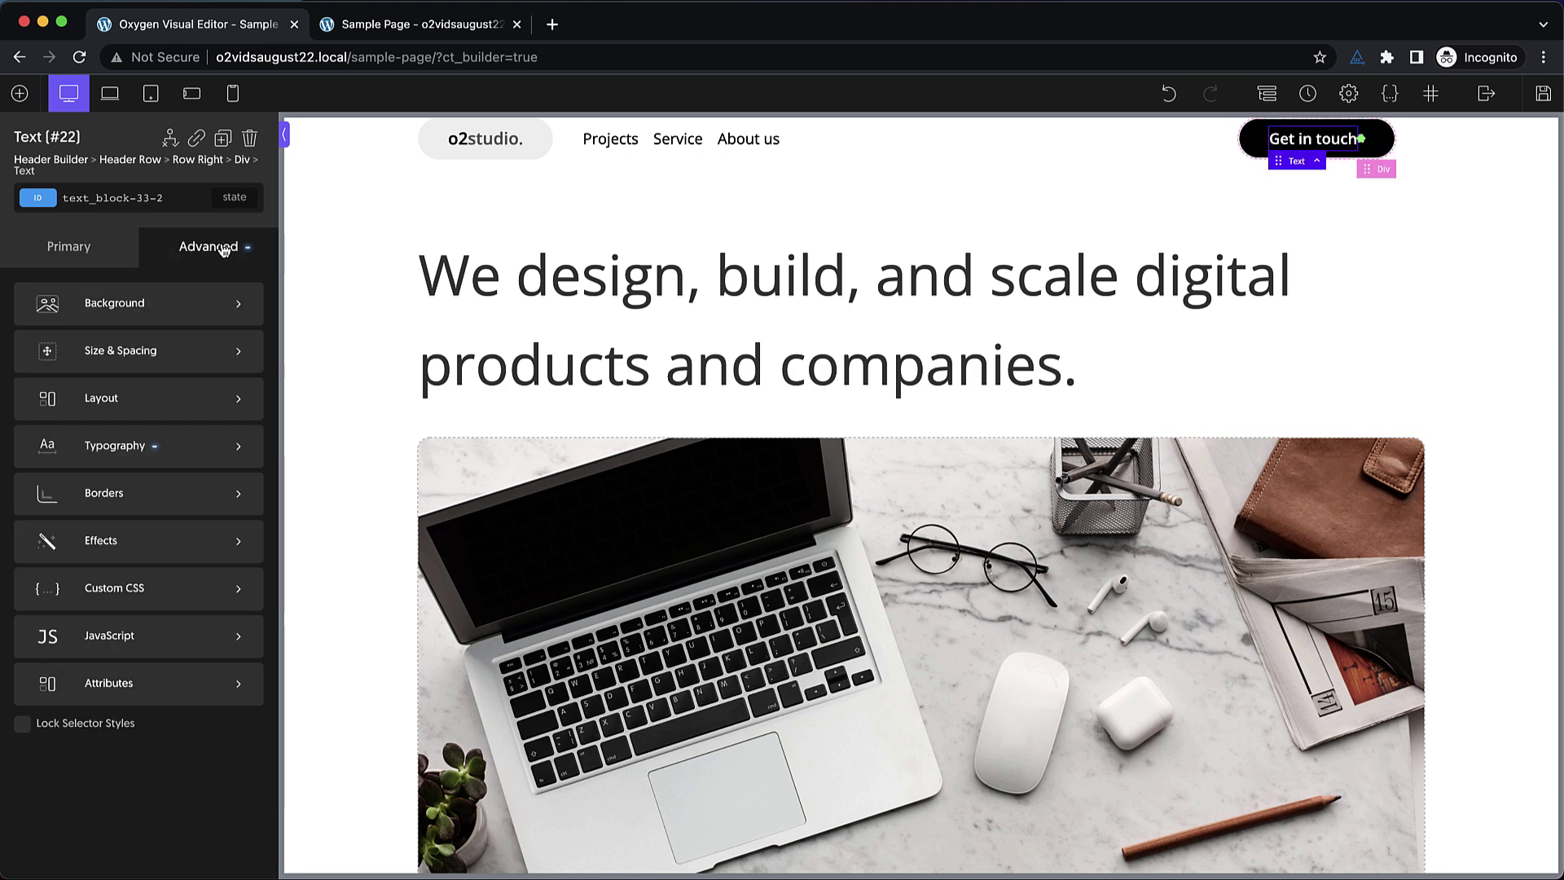
pyautogui.click(156, 368)
pyautogui.click(244, 397)
pyautogui.write('1')
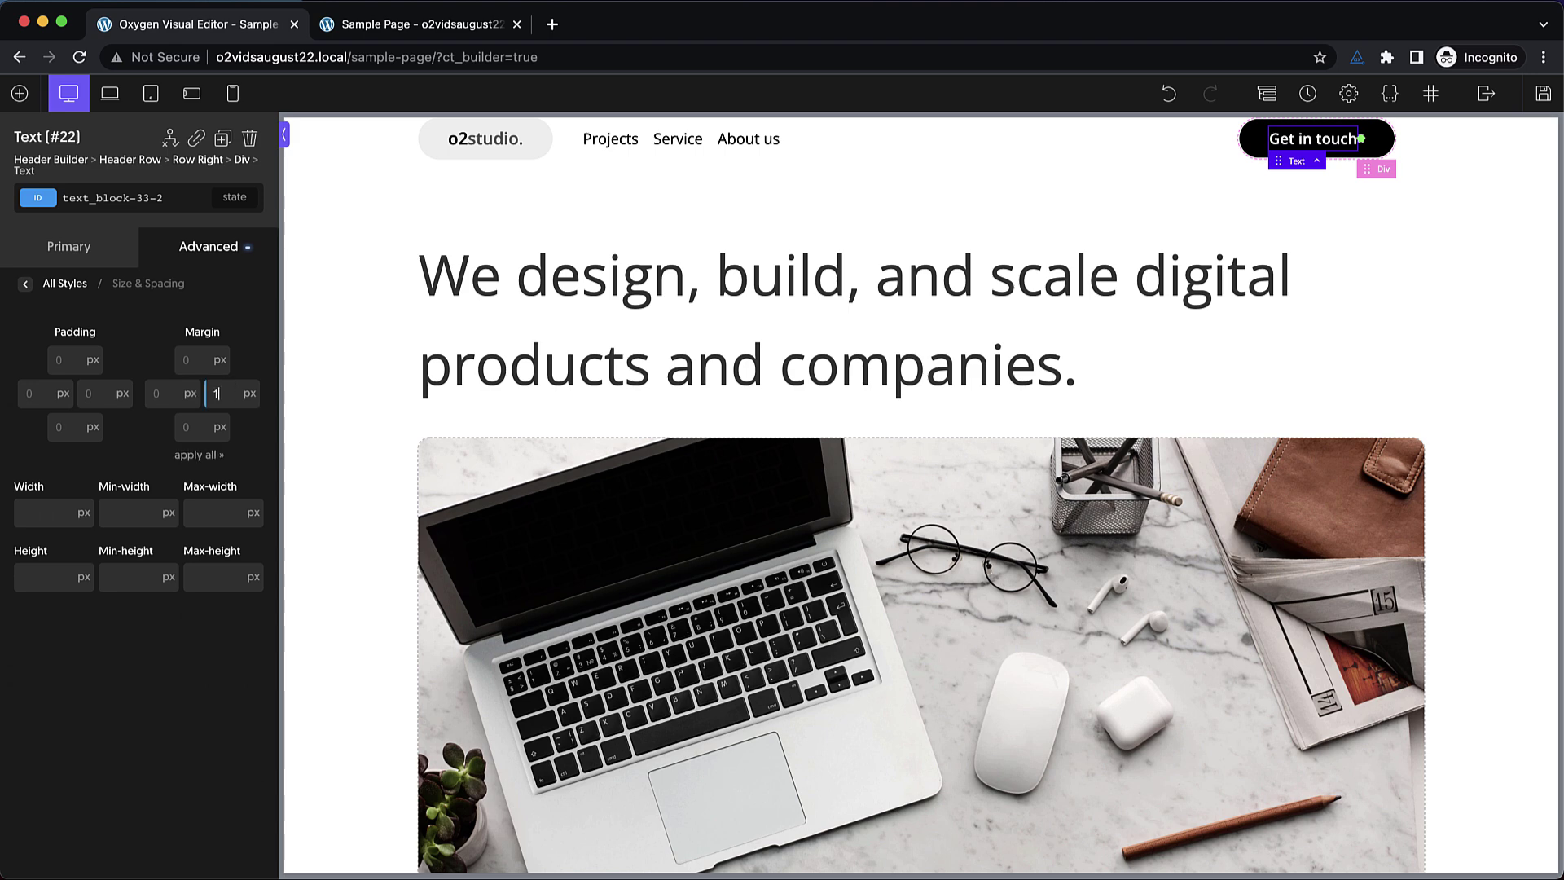
pyautogui.write('6')
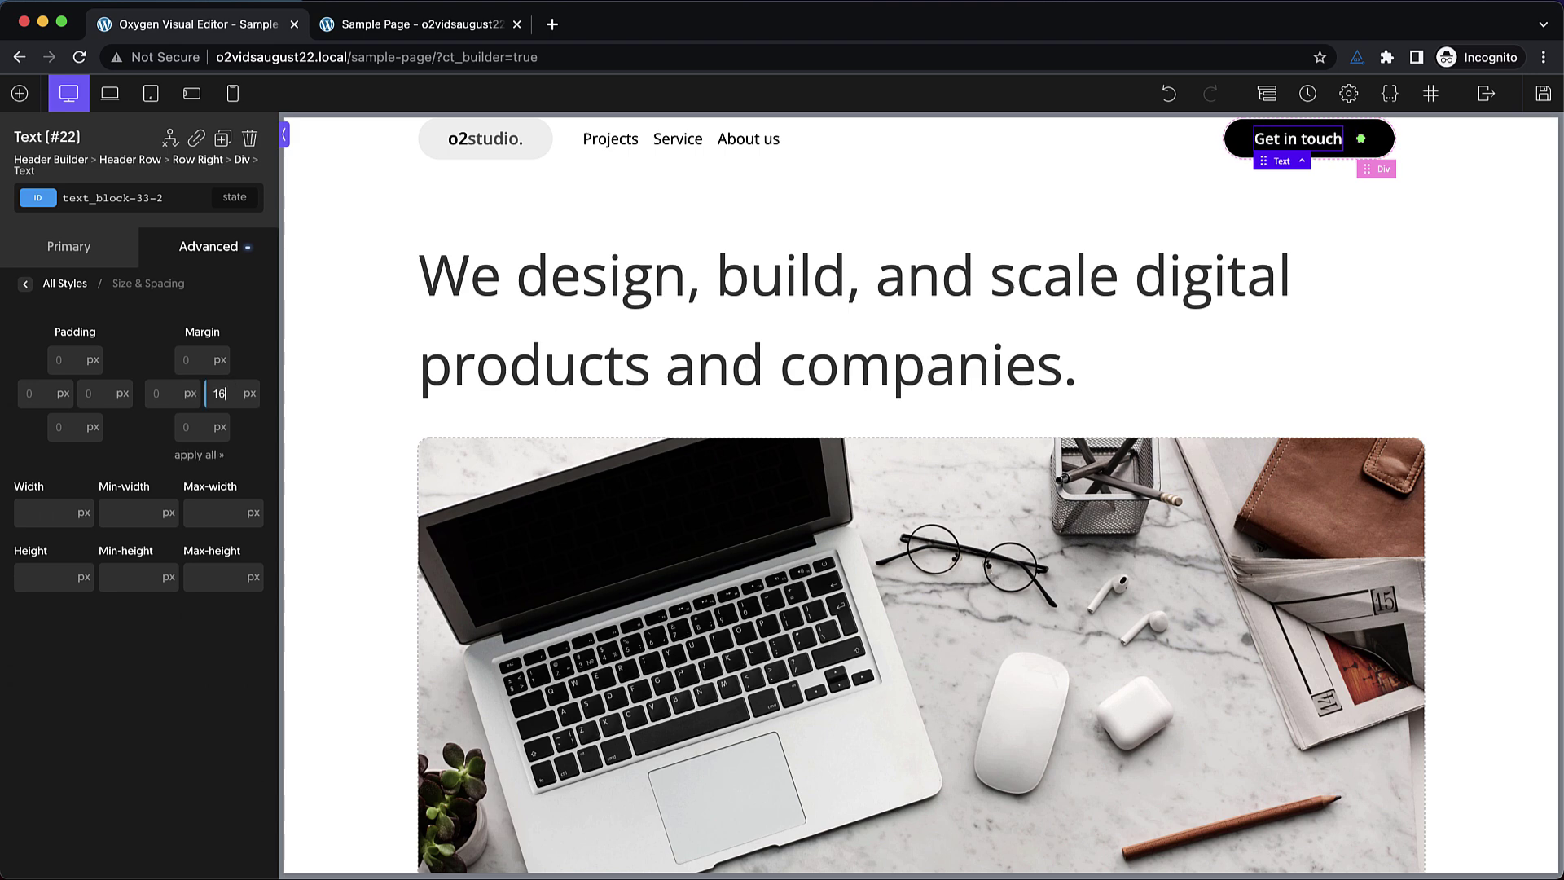
pyautogui.click(1378, 144)
# Set the header row's top and bottom padding to 16 in Advanced > Size & Spacing
pyautogui.click(1464, 148)
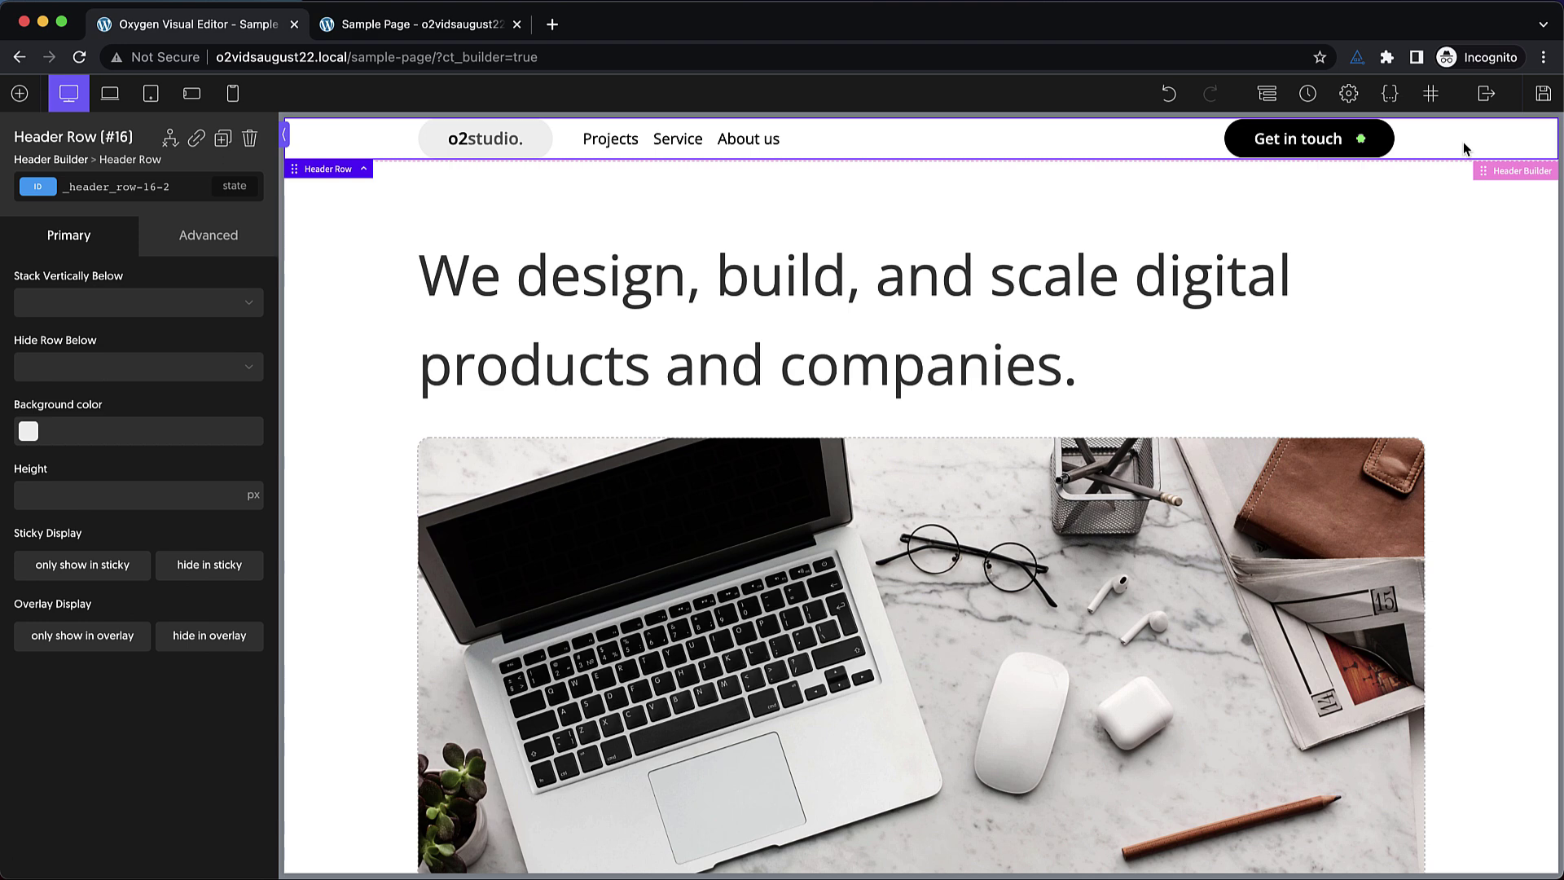
pyautogui.click(1378, 143)
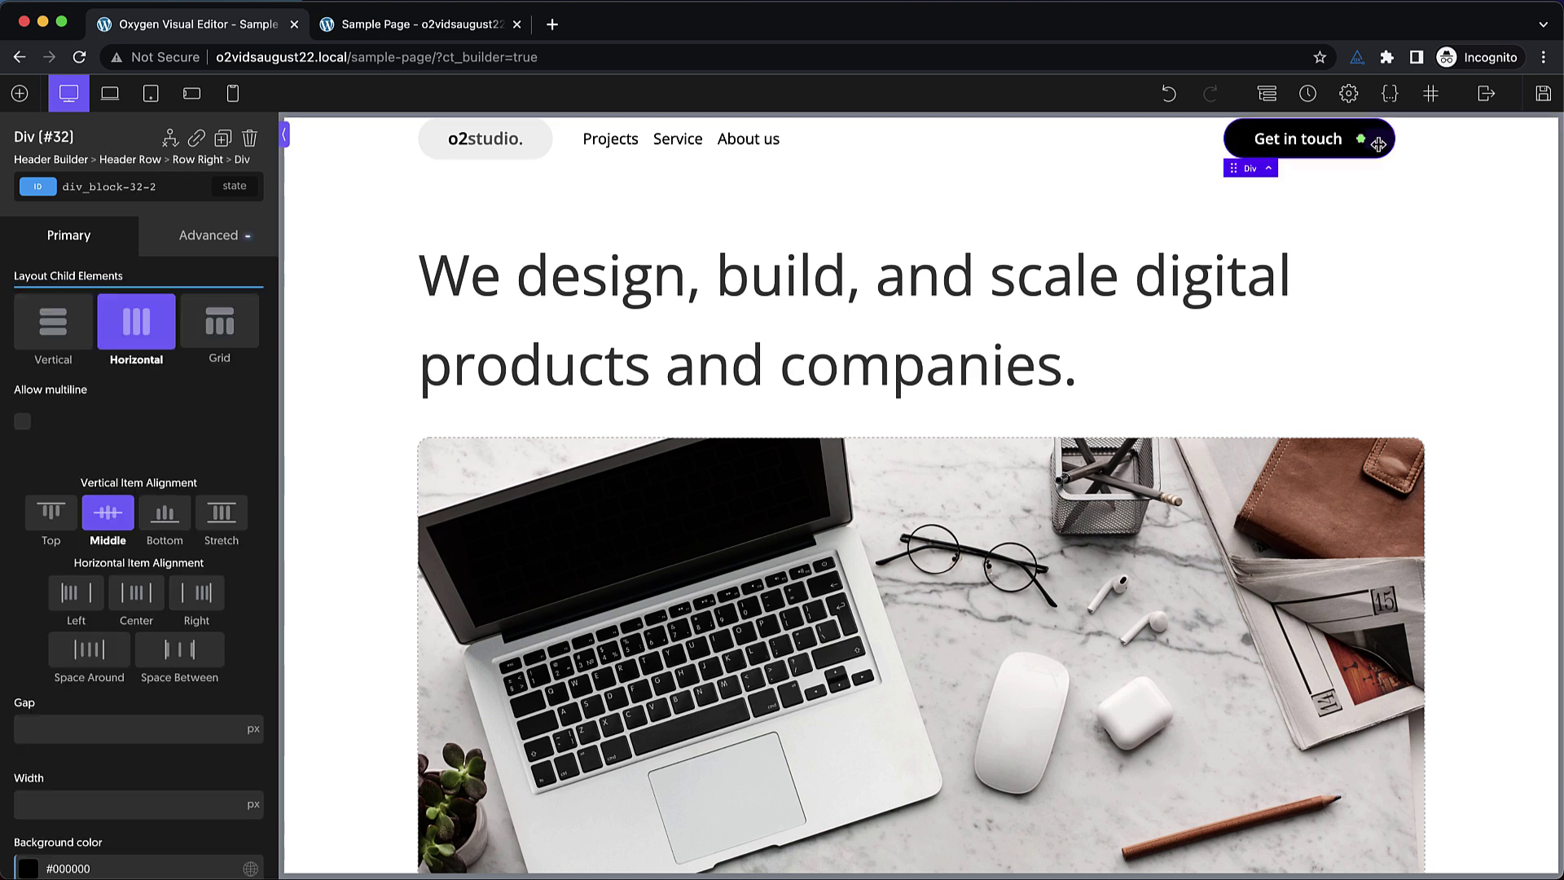
pyautogui.click(1505, 149)
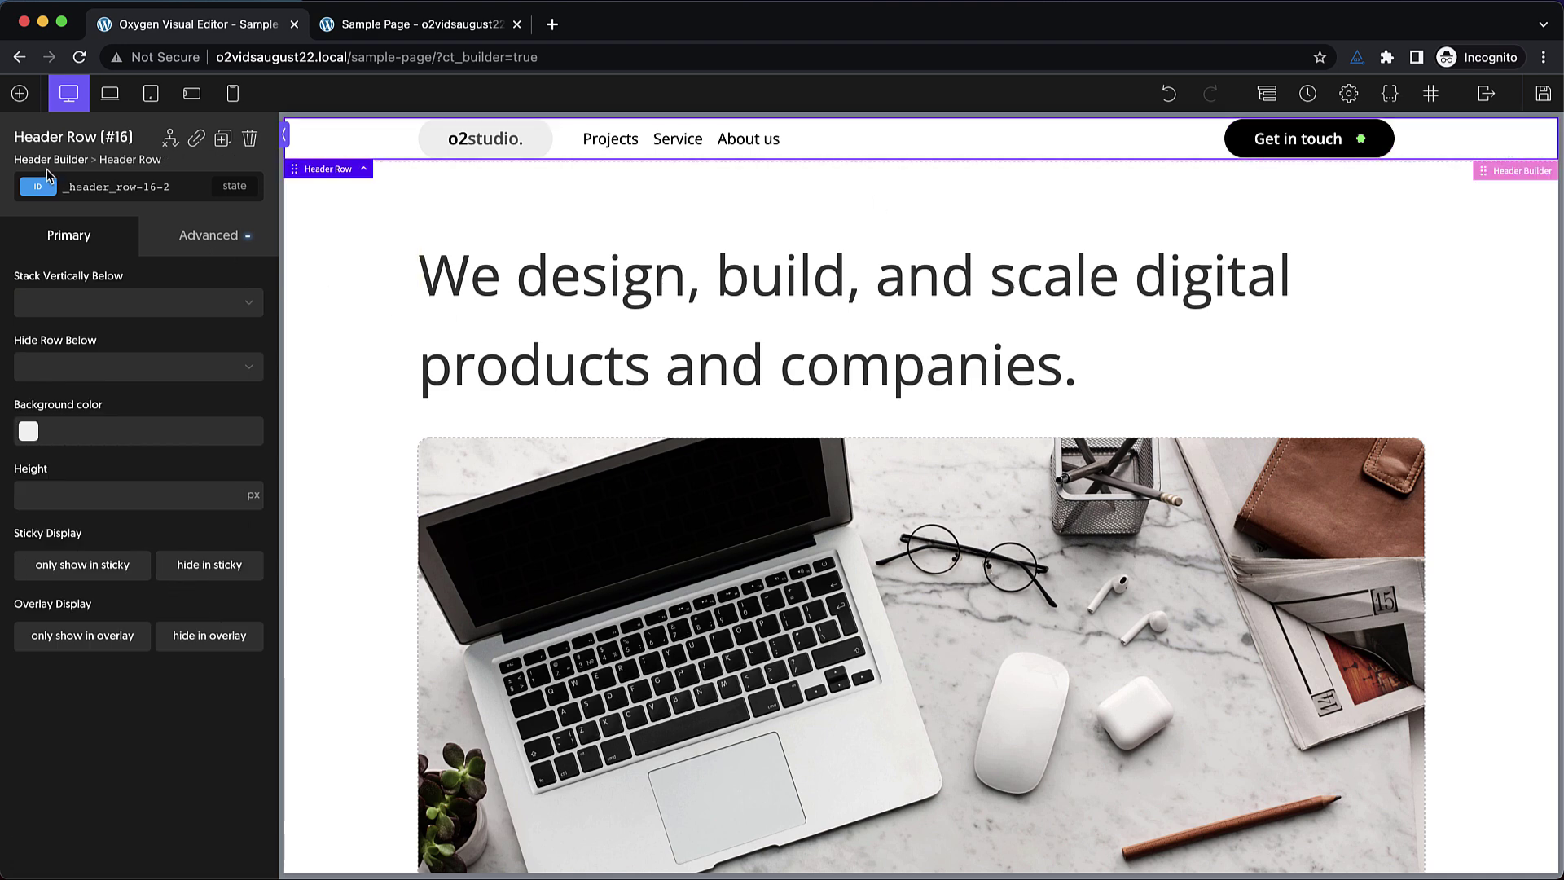
pyautogui.click(204, 236)
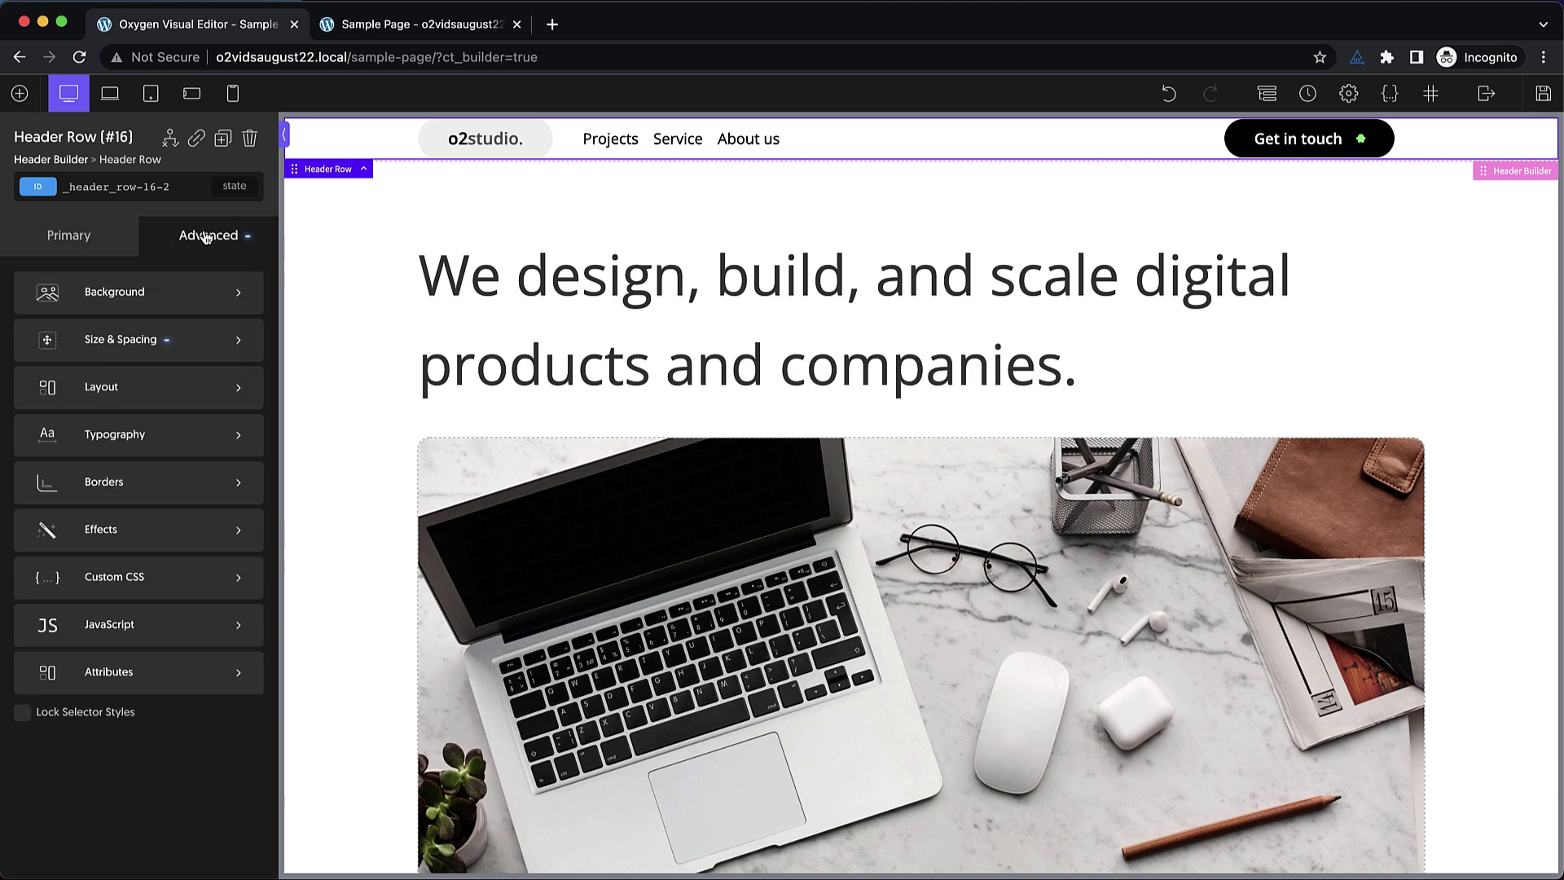
pyautogui.click(166, 338)
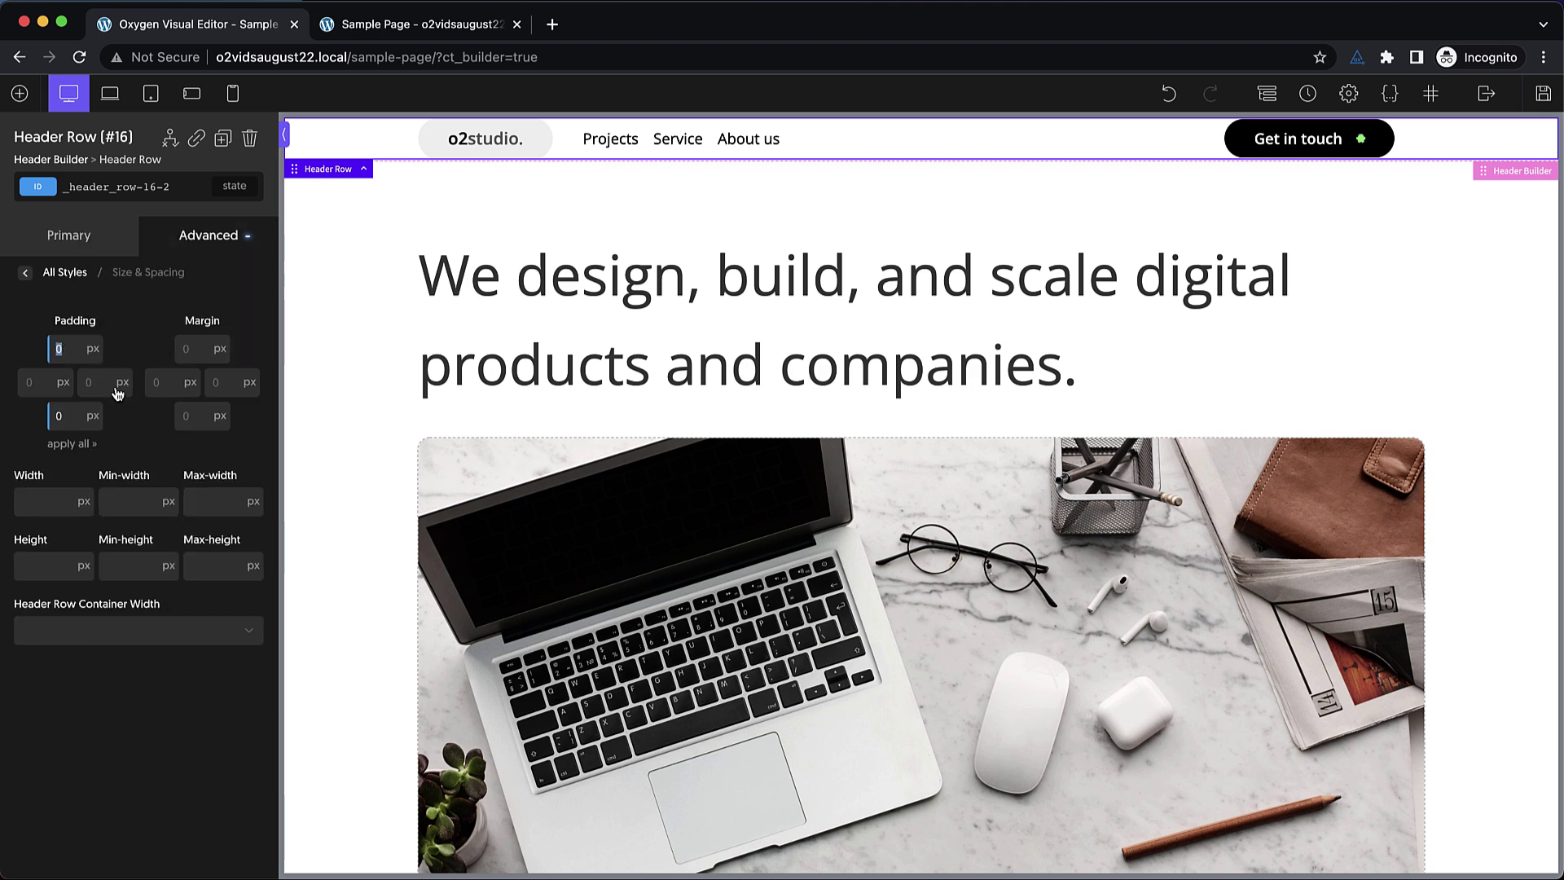
pyautogui.write('16')
pyautogui.click(72, 411)
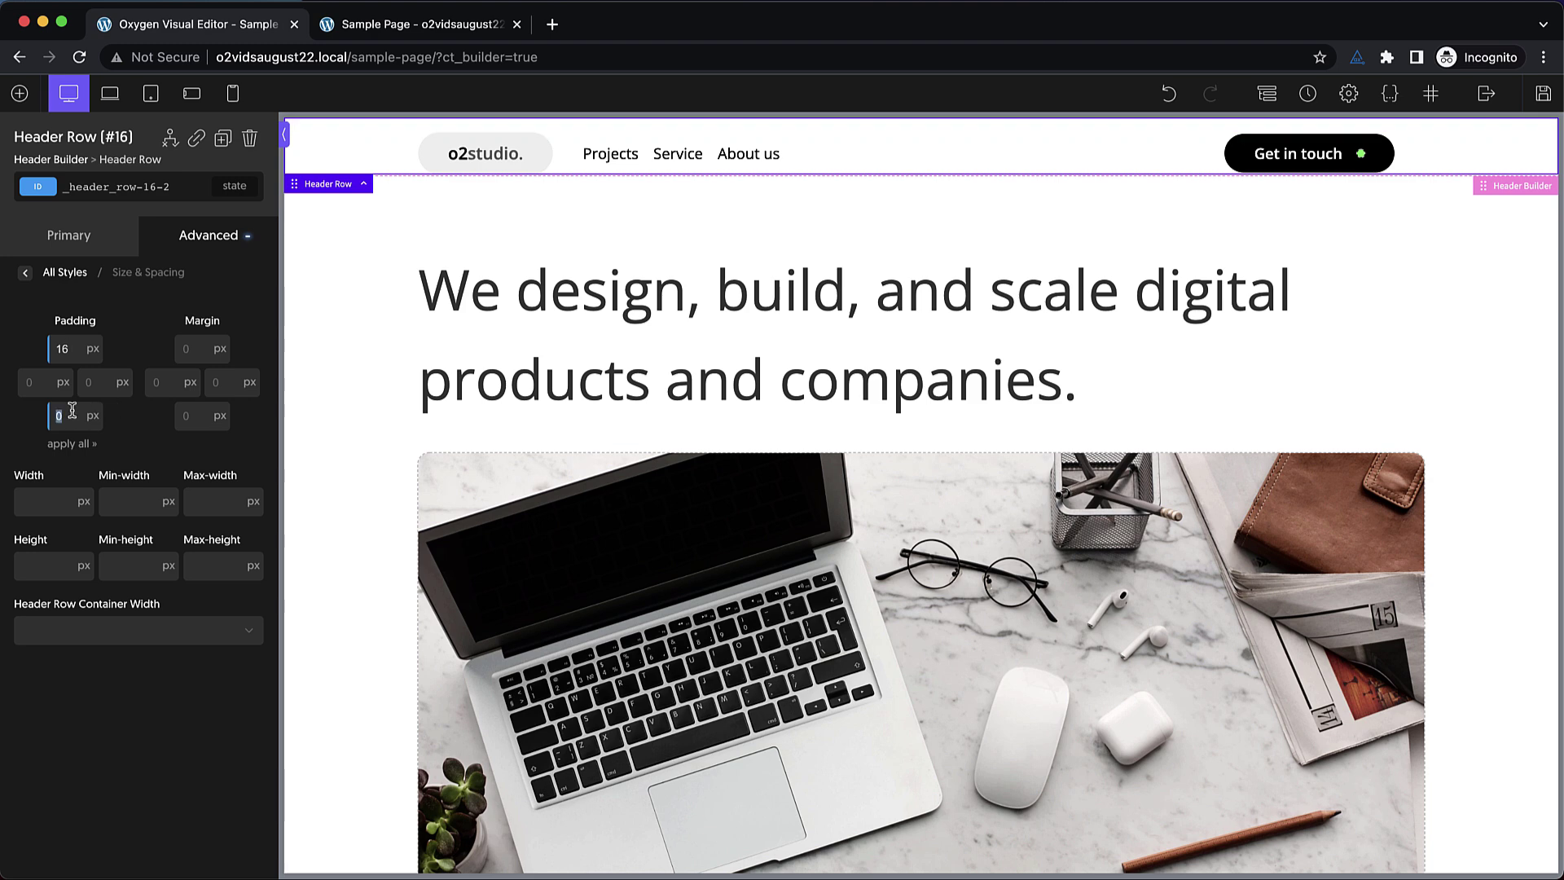
pyautogui.write('16')
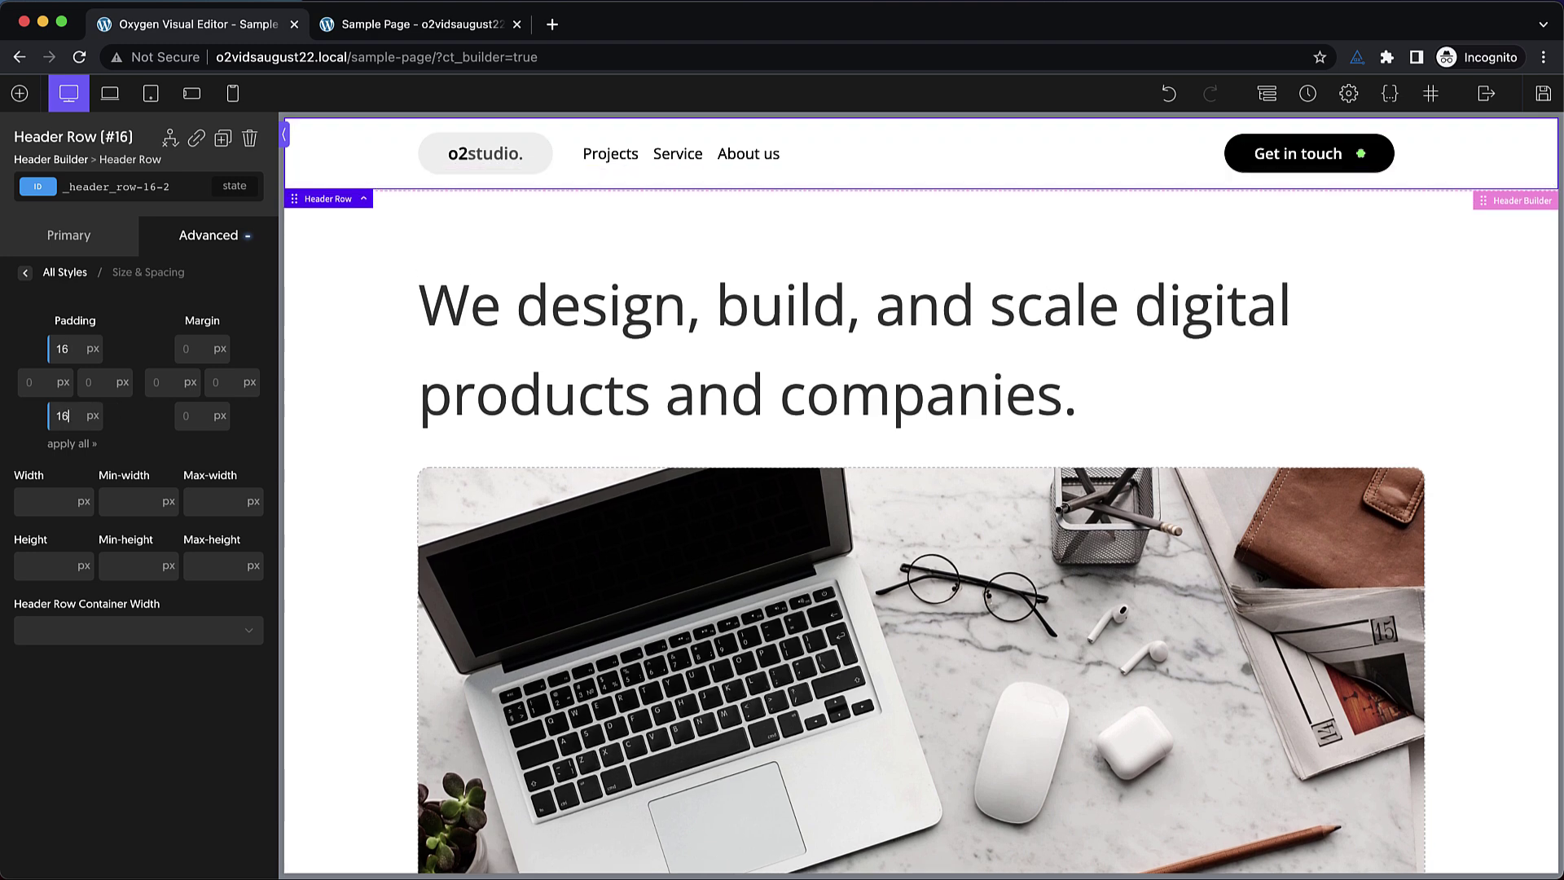
# Save the page and scroll the preview to check the header stays pinned
pyautogui.click(1543, 102)
pyautogui.scroll(-3, 882, 291)
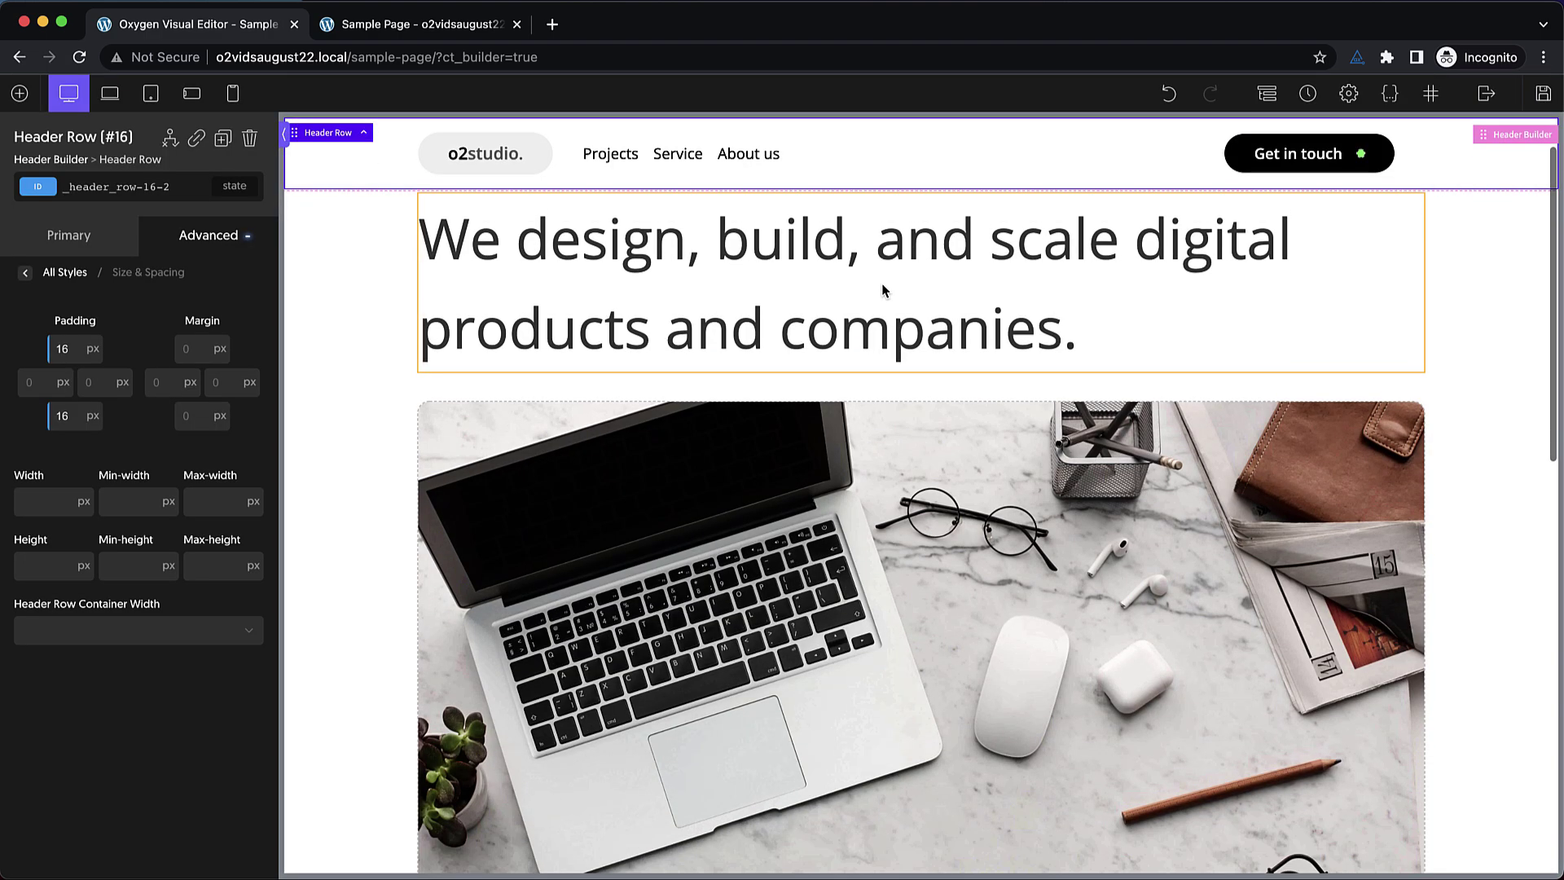
pyautogui.scroll(2, 882, 291)
pyautogui.scroll(-1, 882, 291)
pyautogui.scroll(2, 882, 290)
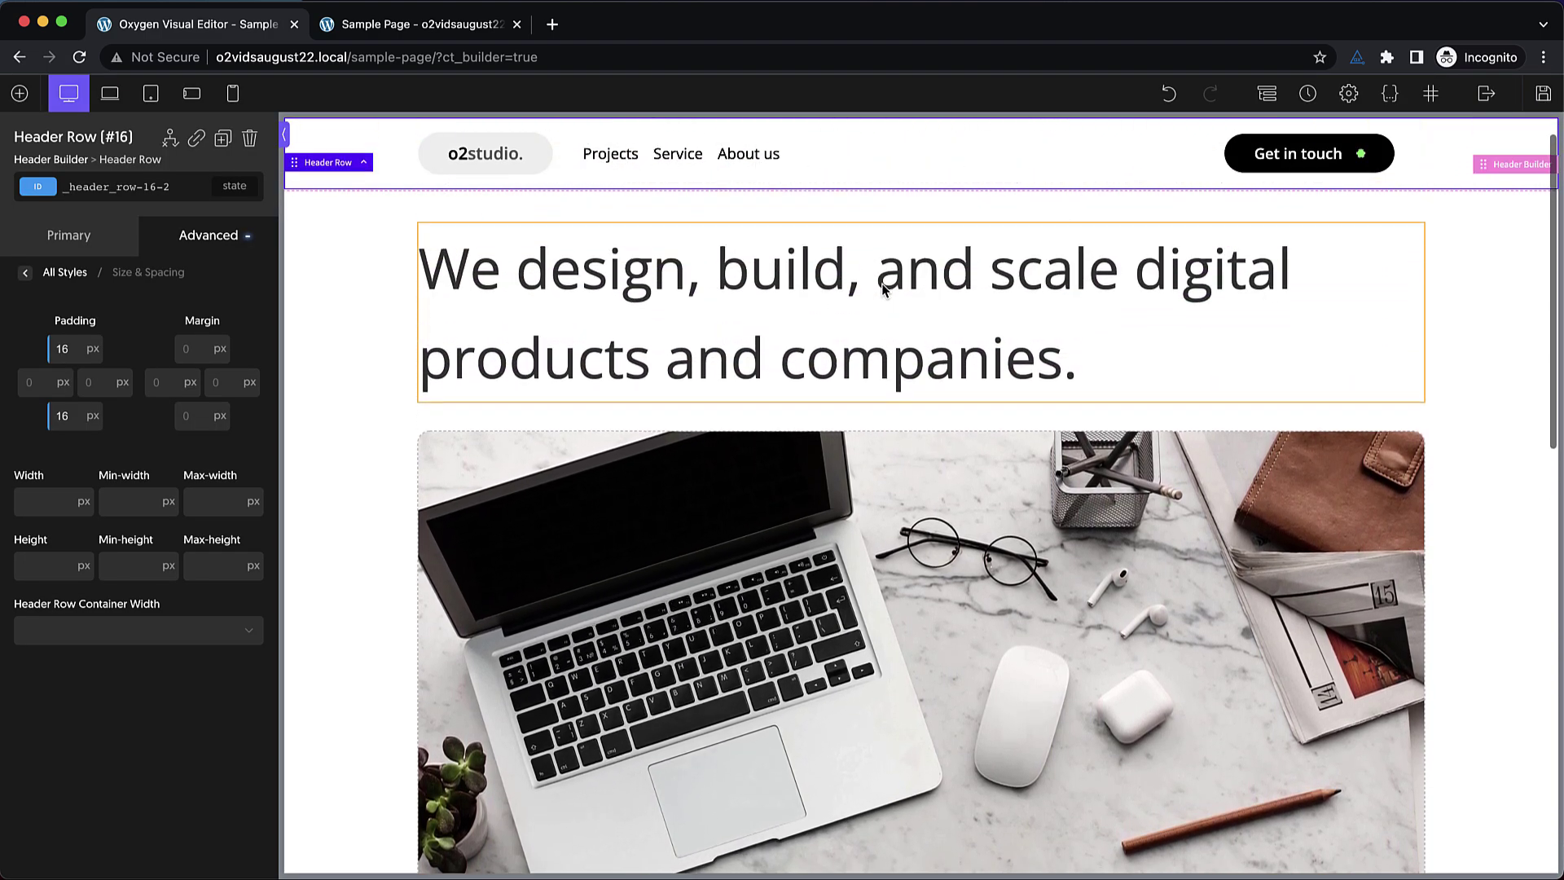
pyautogui.scroll(-2, 882, 291)
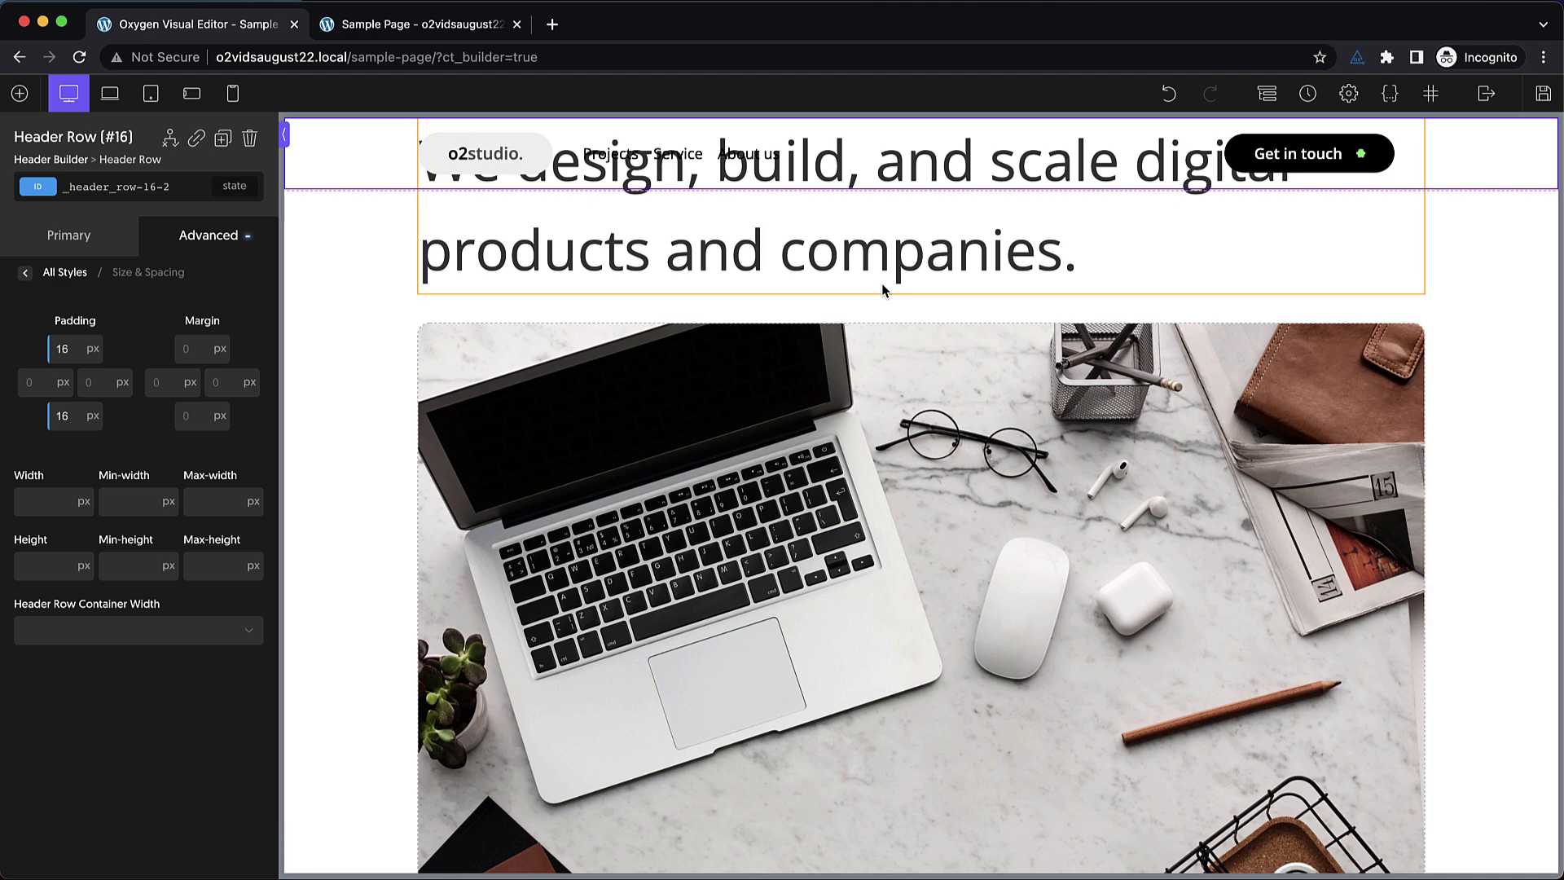
# Add a new stylesheet named 'glass' from the Stylesheets panel
pyautogui.click(1396, 100)
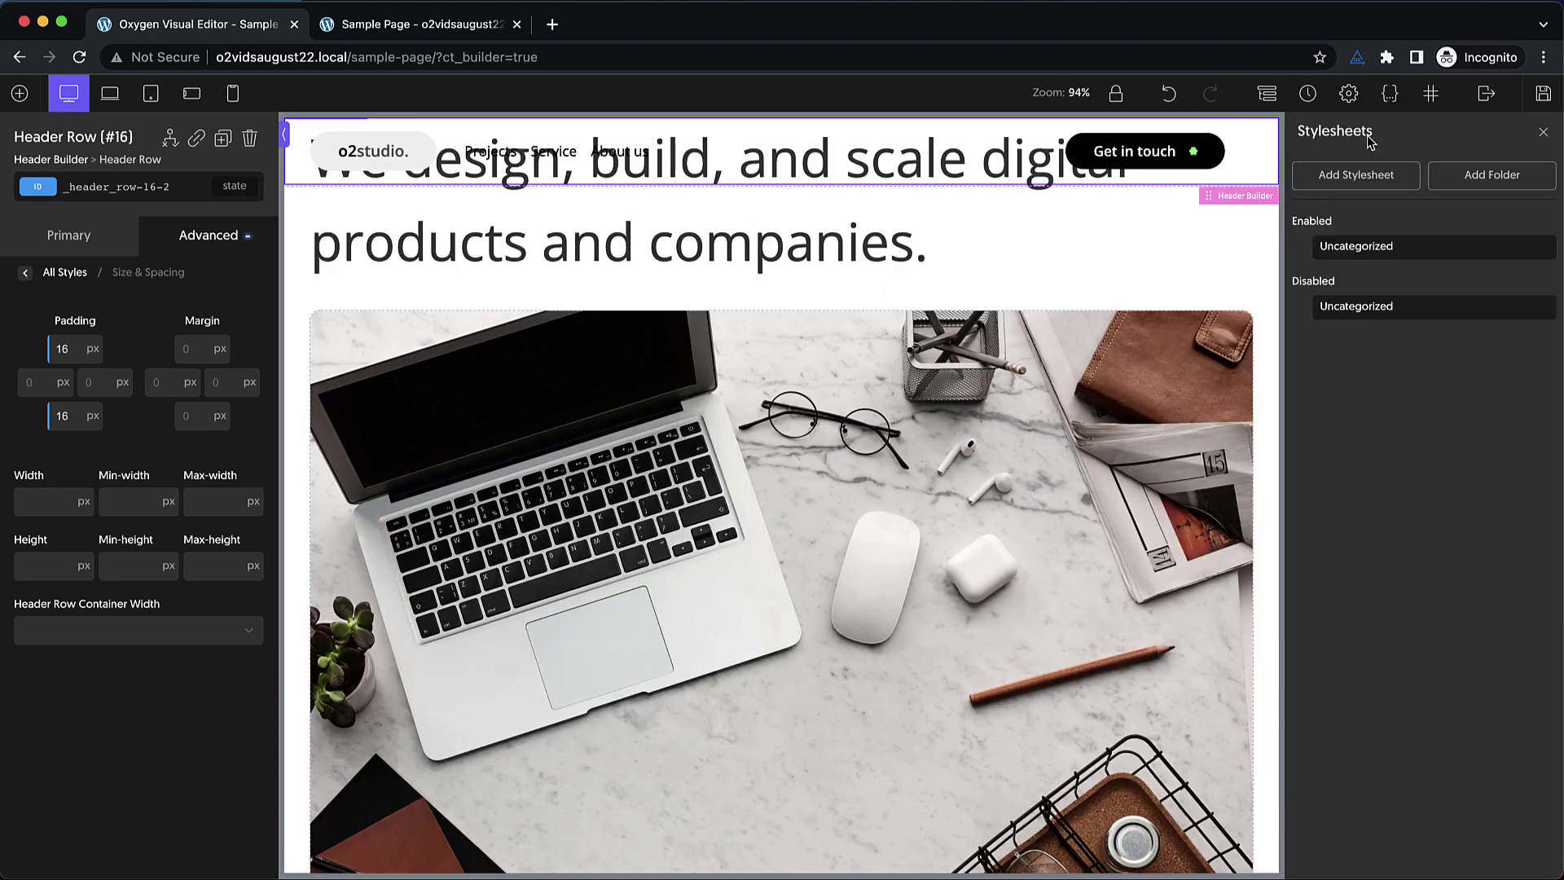
pyautogui.click(1353, 180)
pyautogui.write('glas')
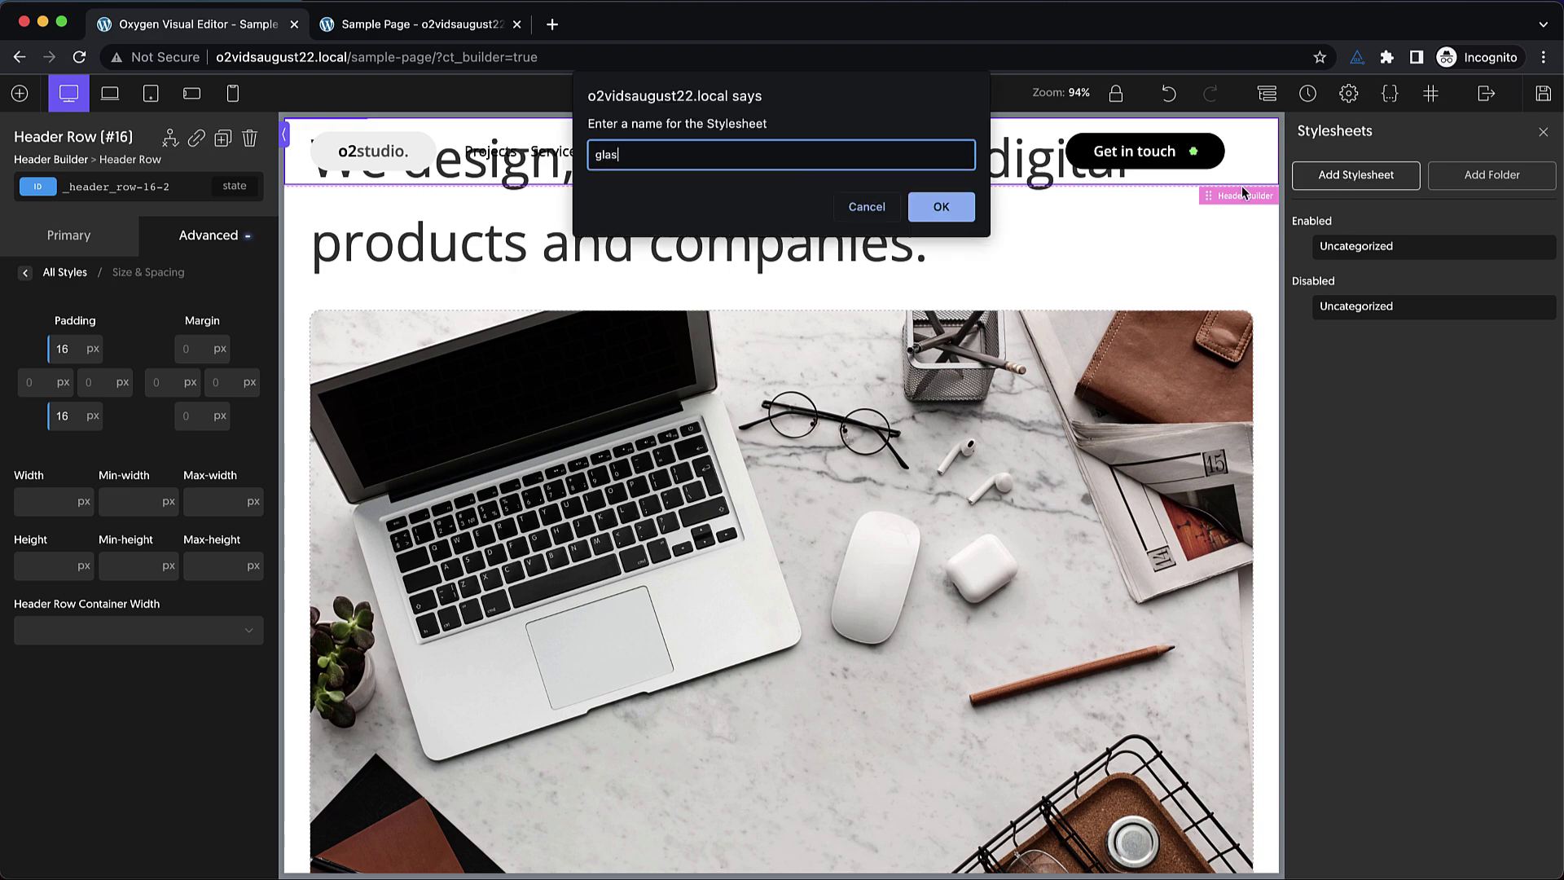
pyautogui.write('s')
pyautogui.press('Return')
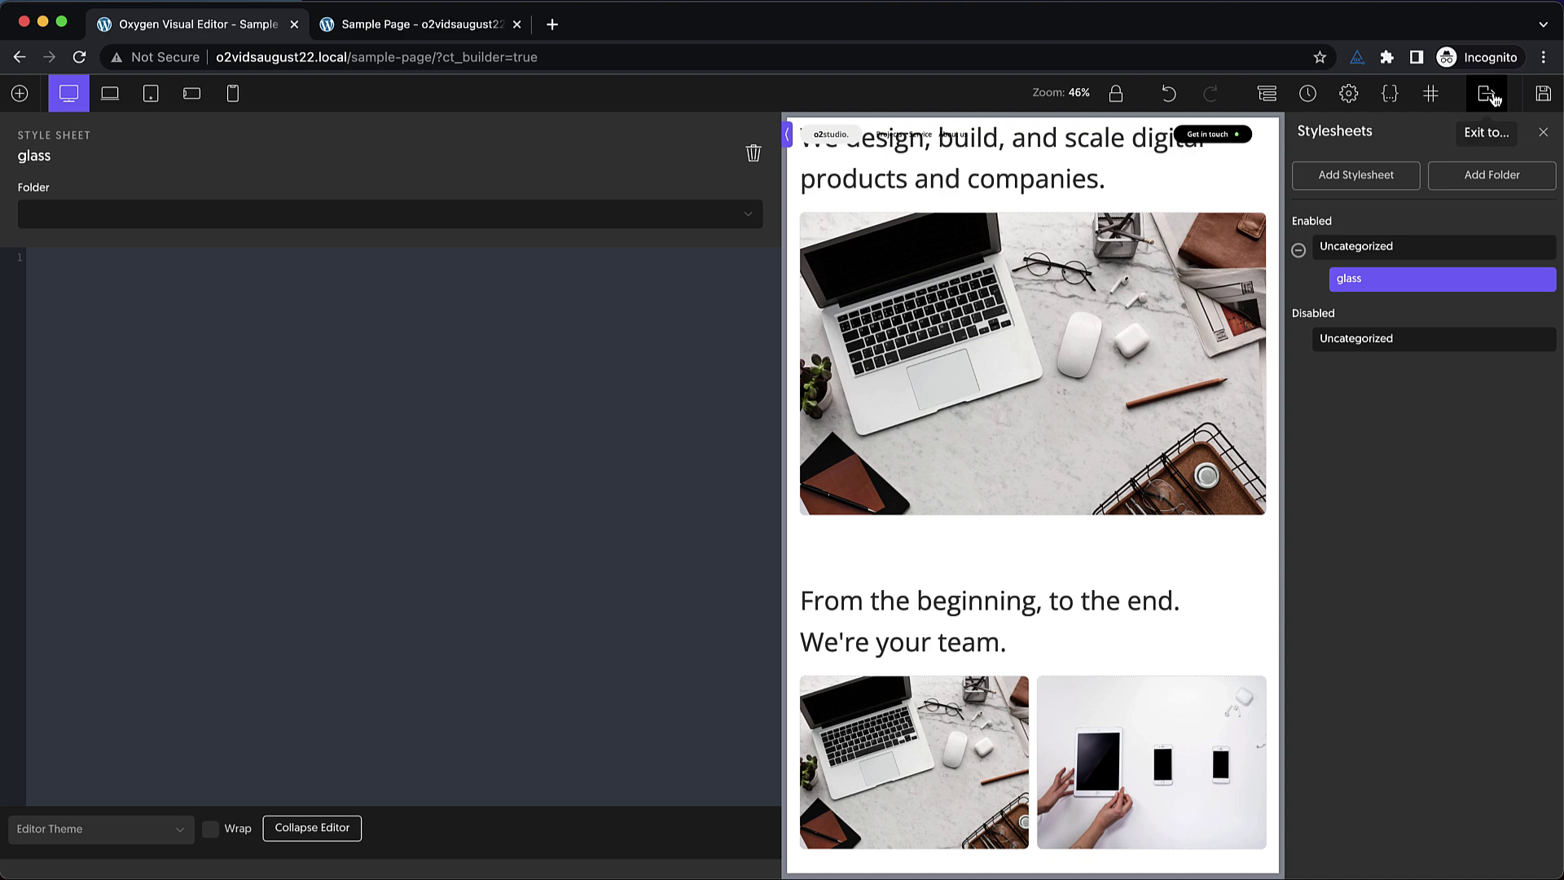
# Reload the live Sample Page tab to see the saved header
pyautogui.click(468, 24)
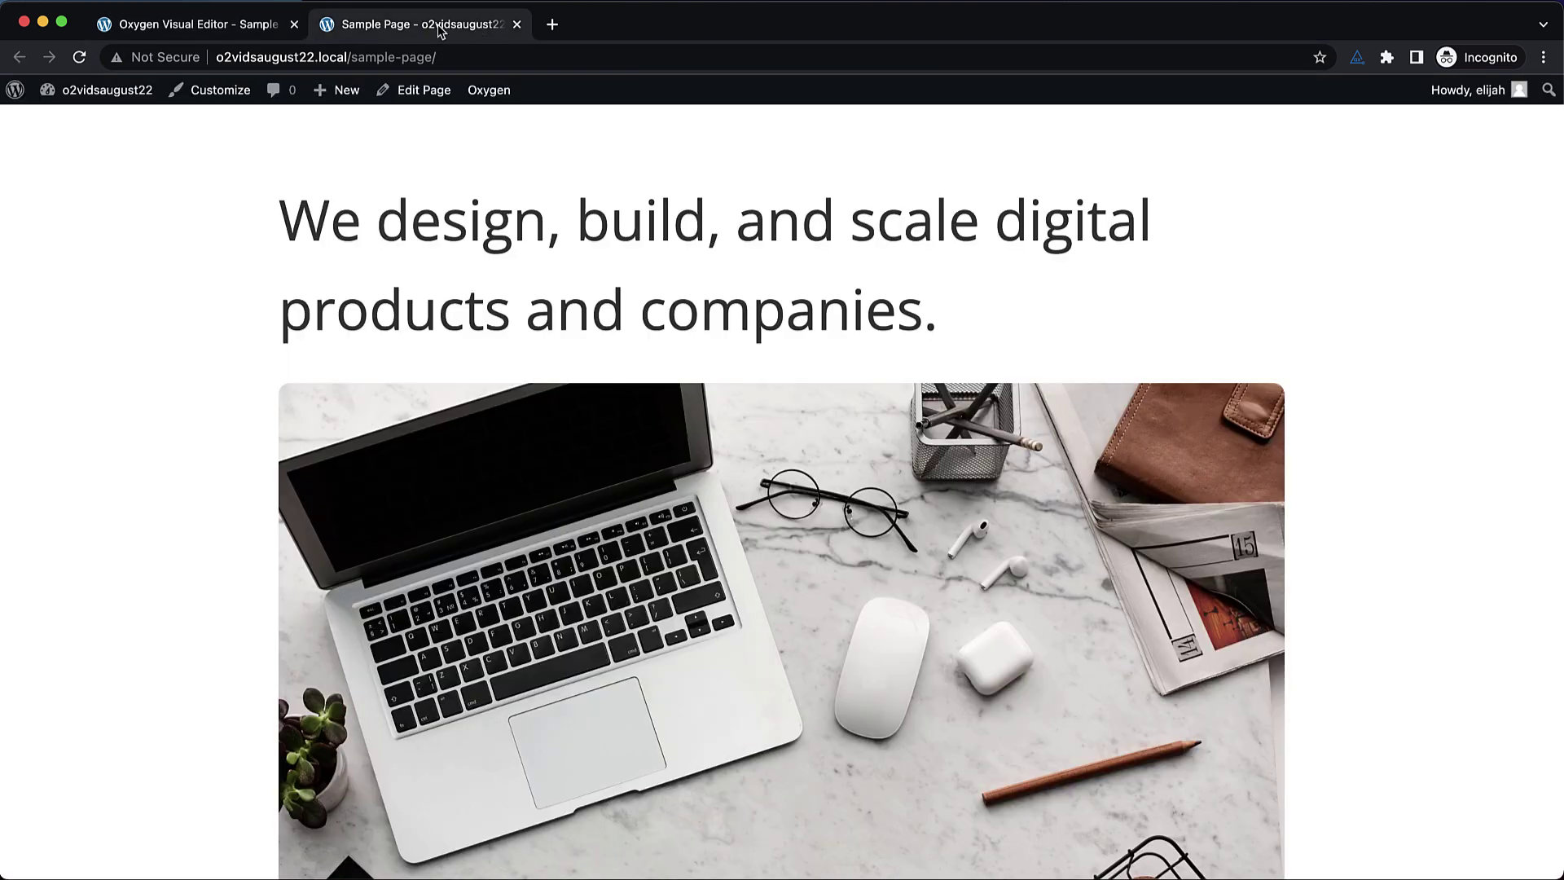
pyautogui.click(81, 57)
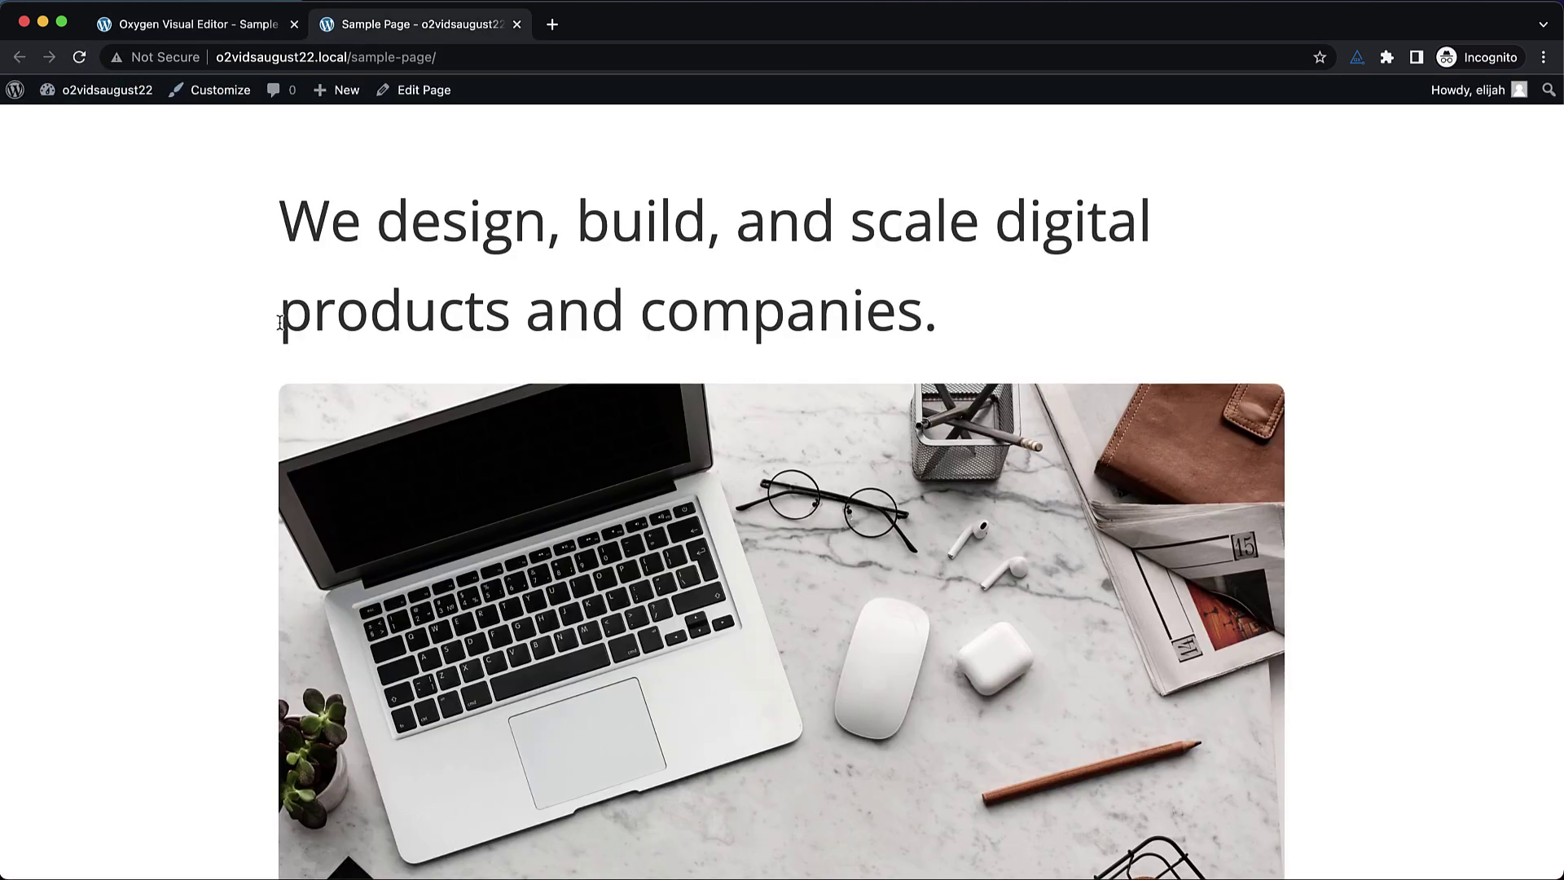
pyautogui.scroll(-5, 280, 322)
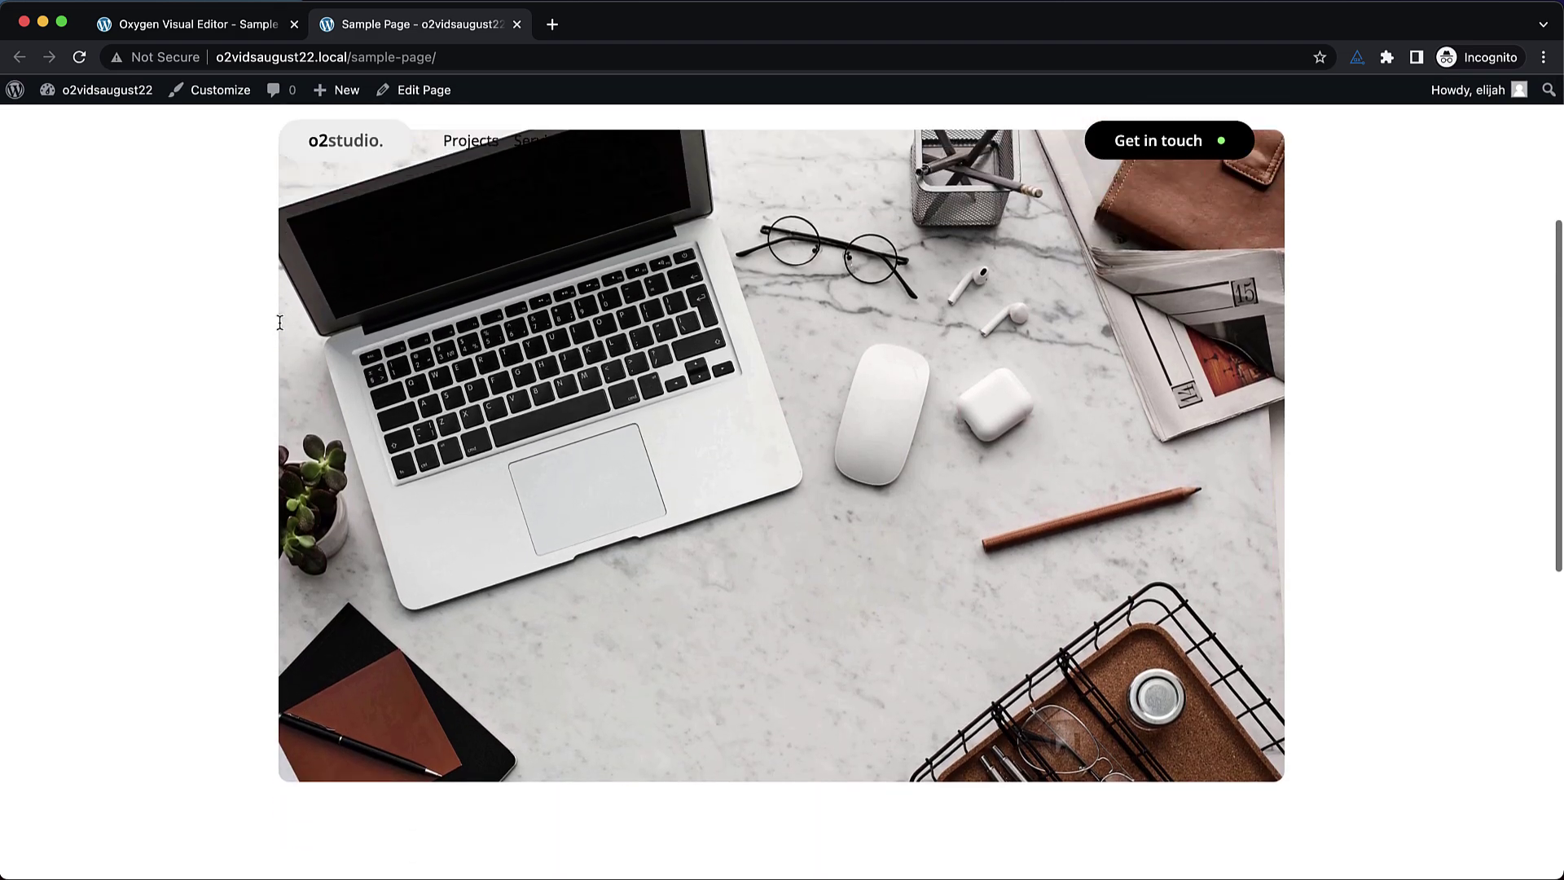
pyautogui.scroll(5, 279, 317)
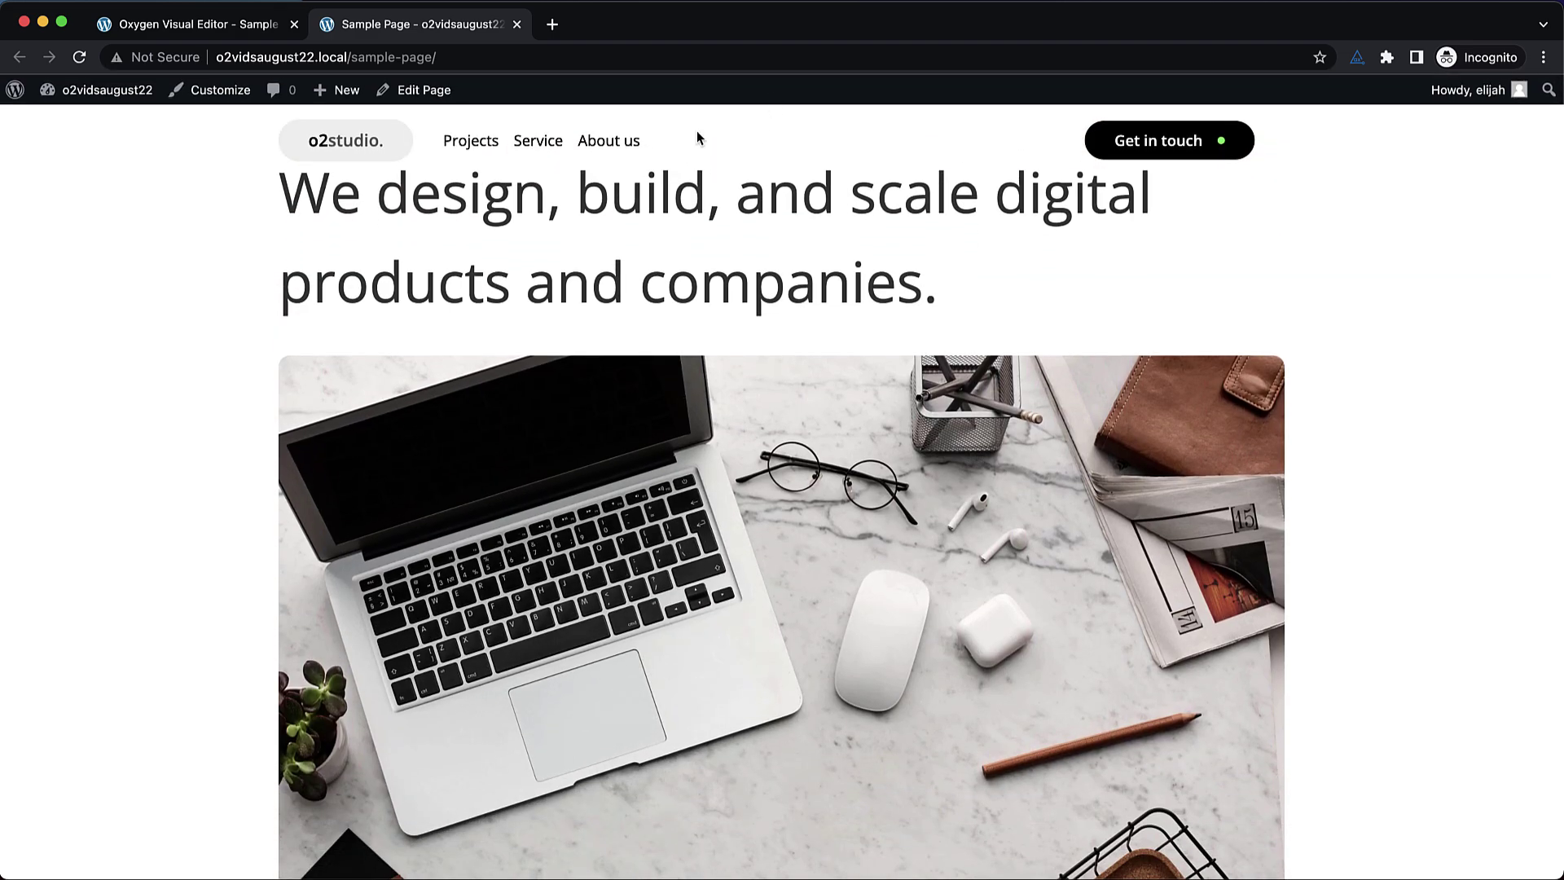
# Inspect the header row div, copy its id _header_row-16-2, and return to the editor tab
pyautogui.rightClick(613, 143)
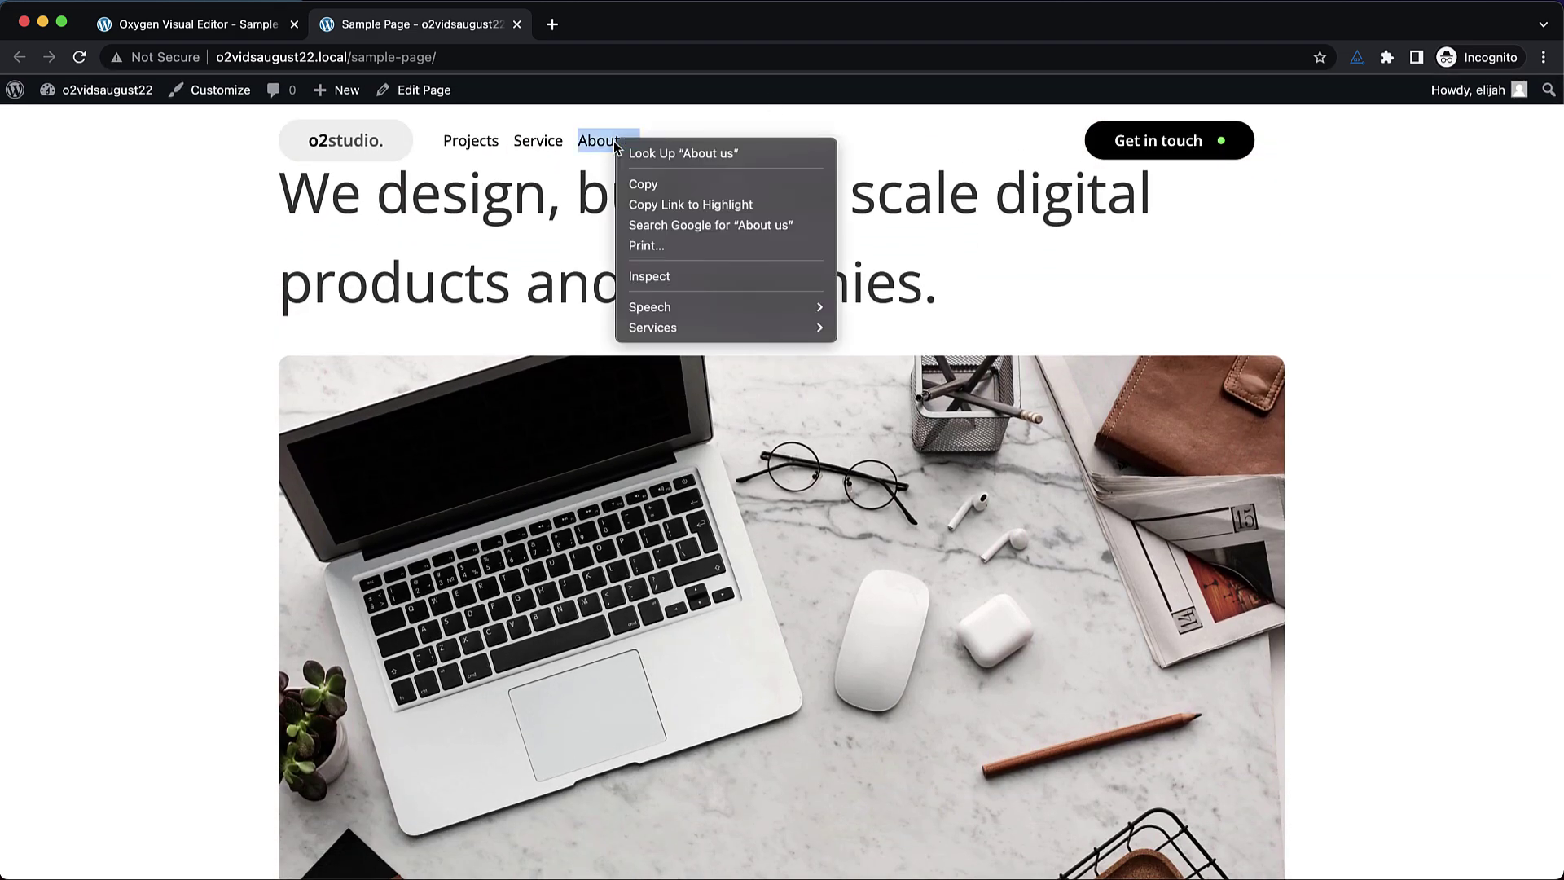
pyautogui.click(661, 281)
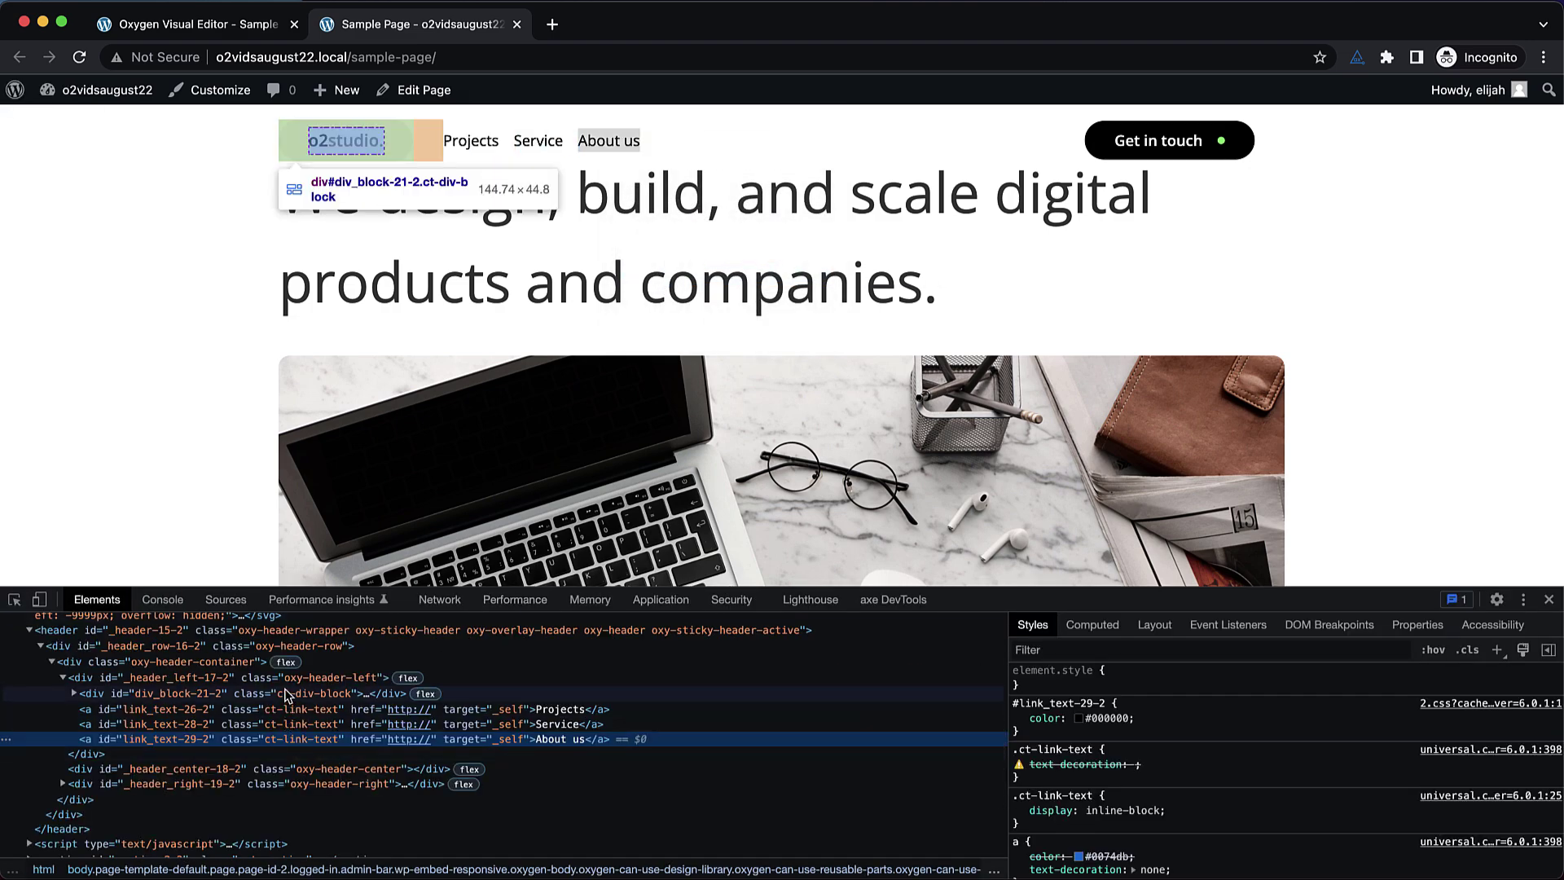
pyautogui.click(285, 694)
pyautogui.click(206, 648)
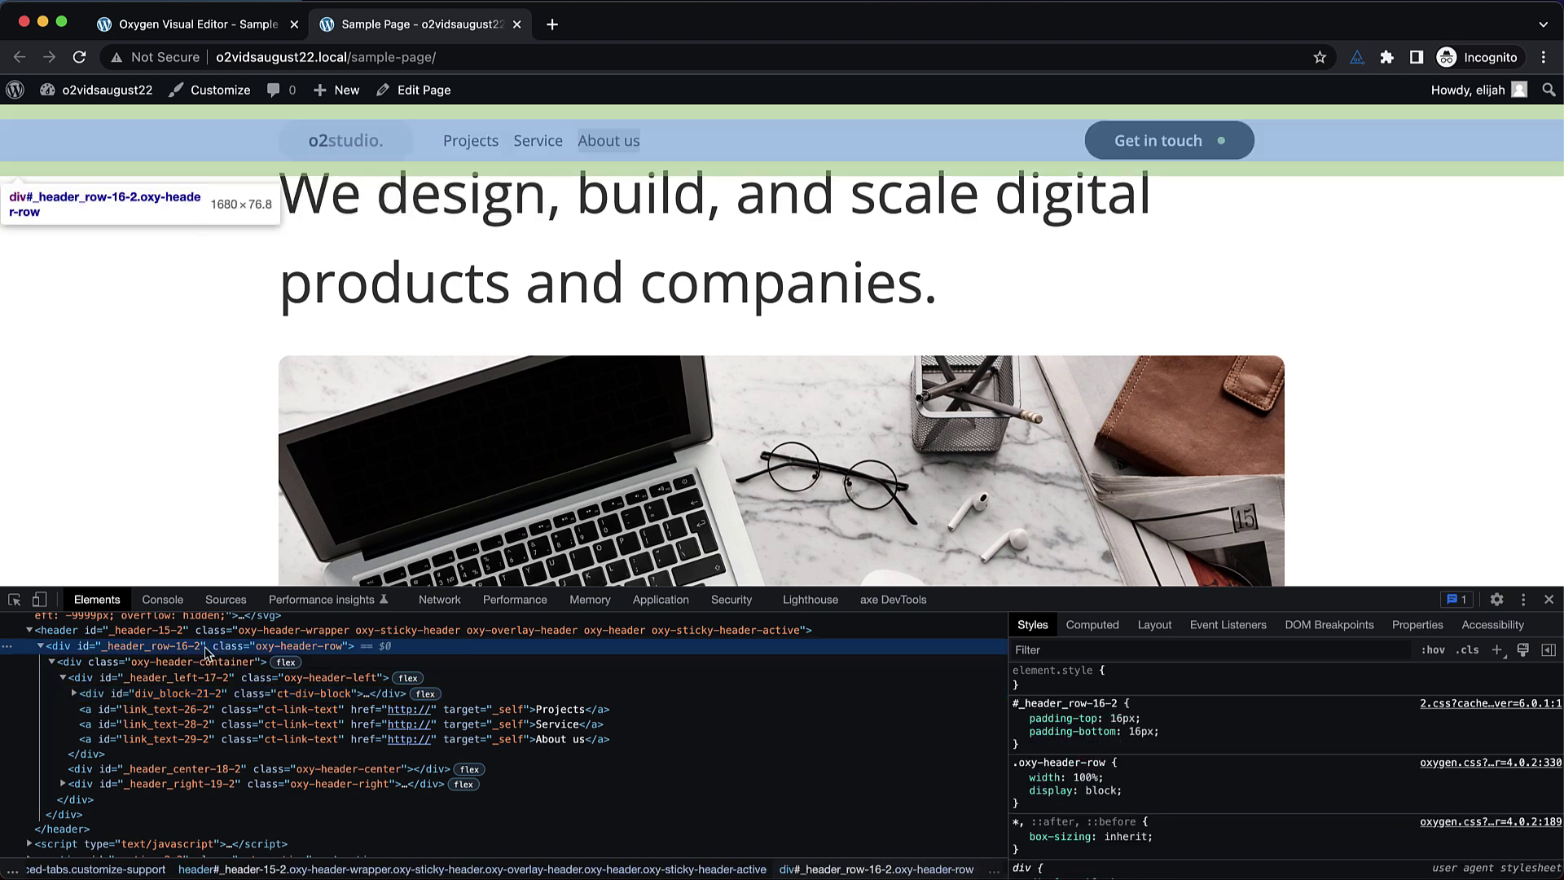
pyautogui.click(153, 650)
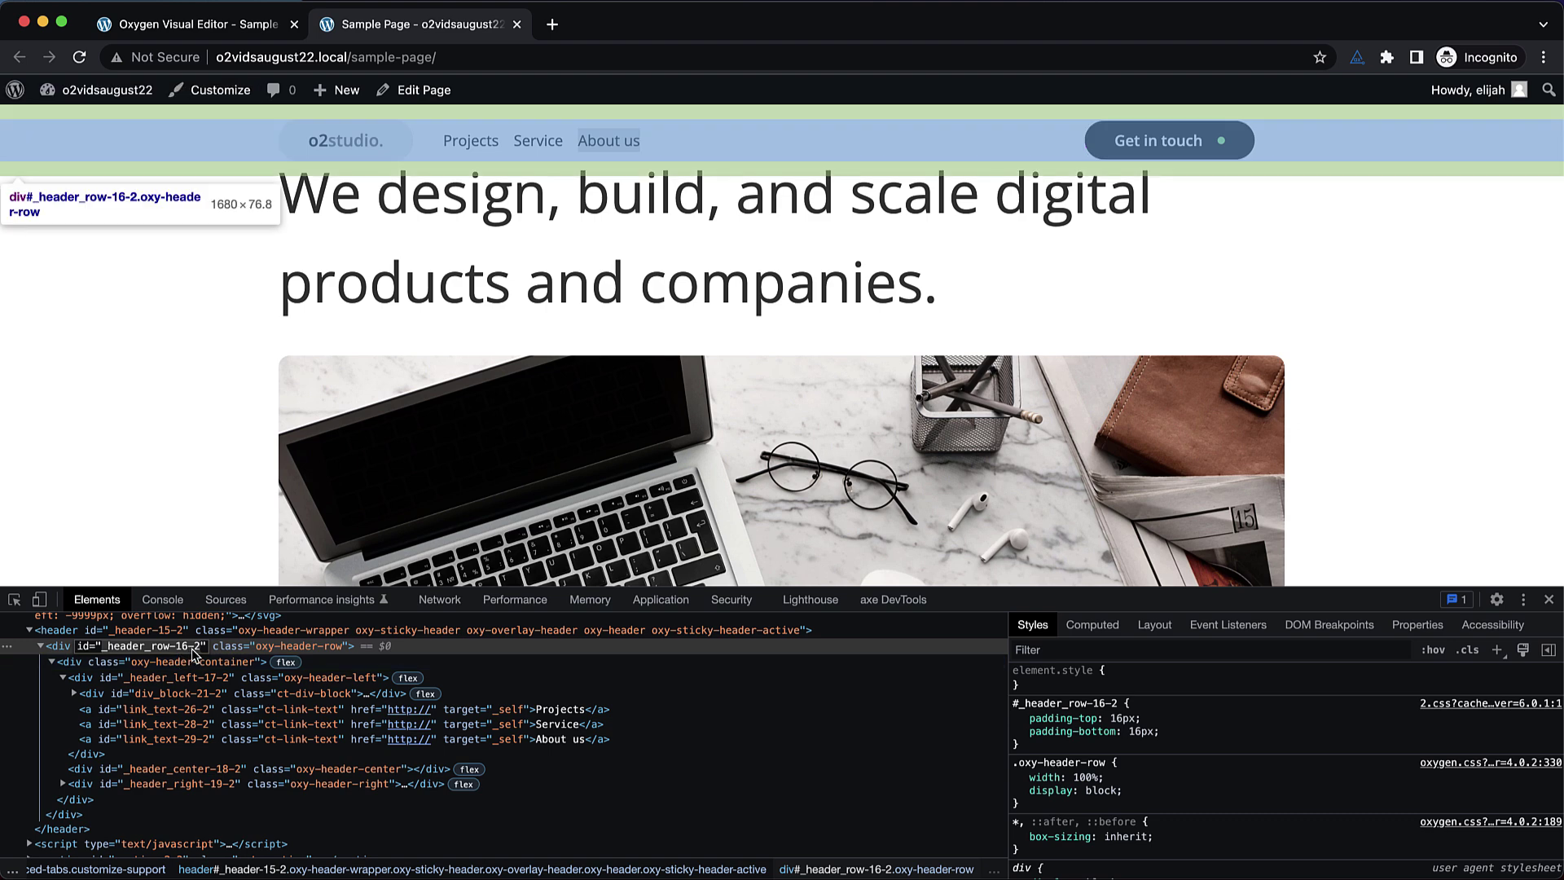
pyautogui.scroll(-1, 809, 334)
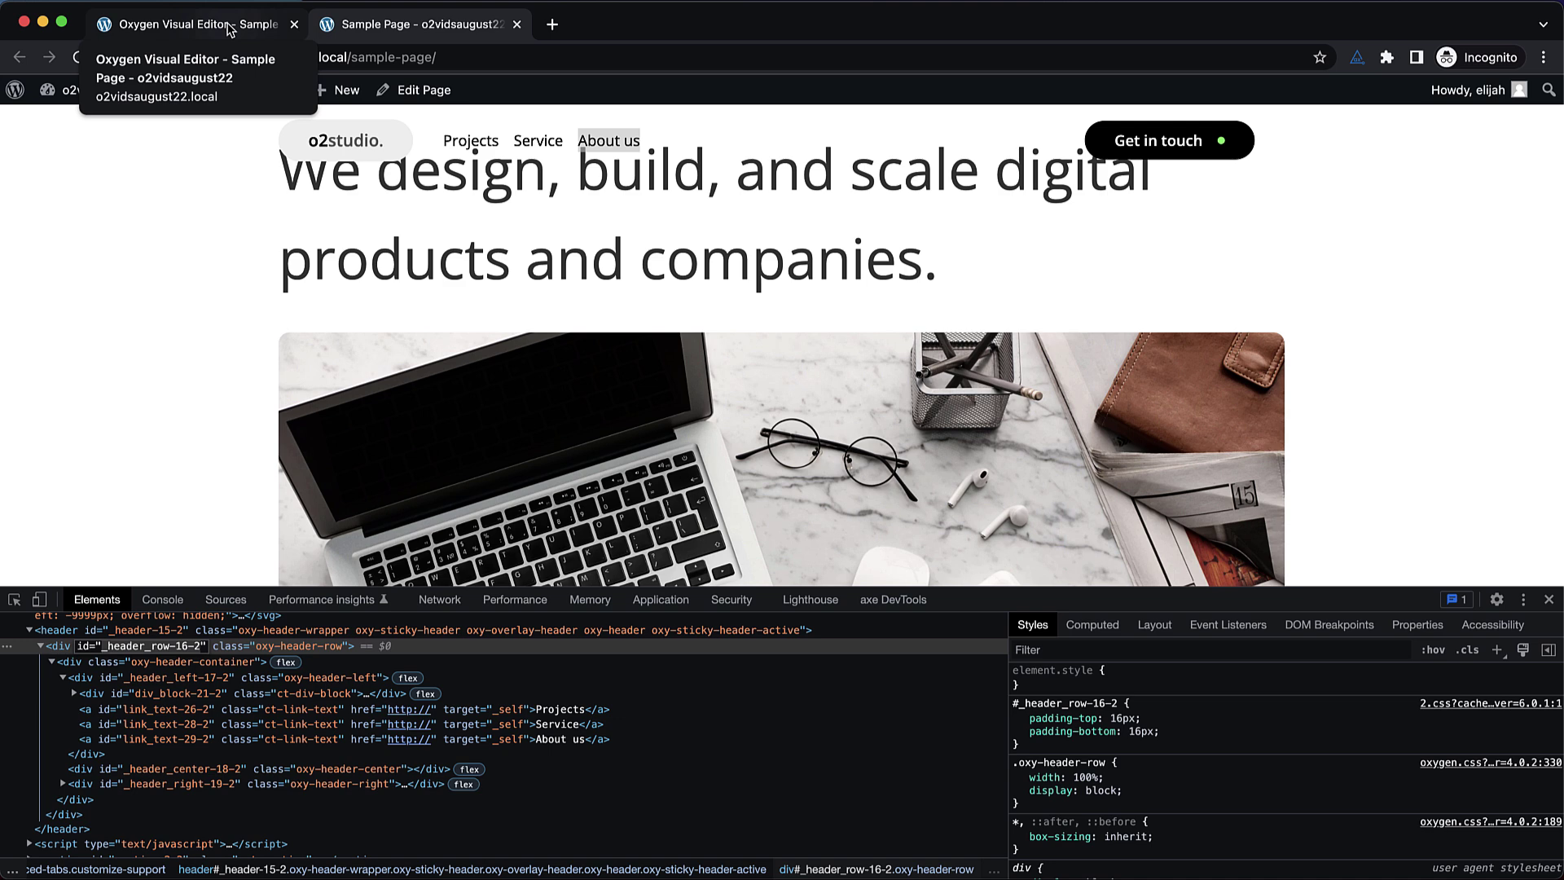
pyautogui.click(229, 29)
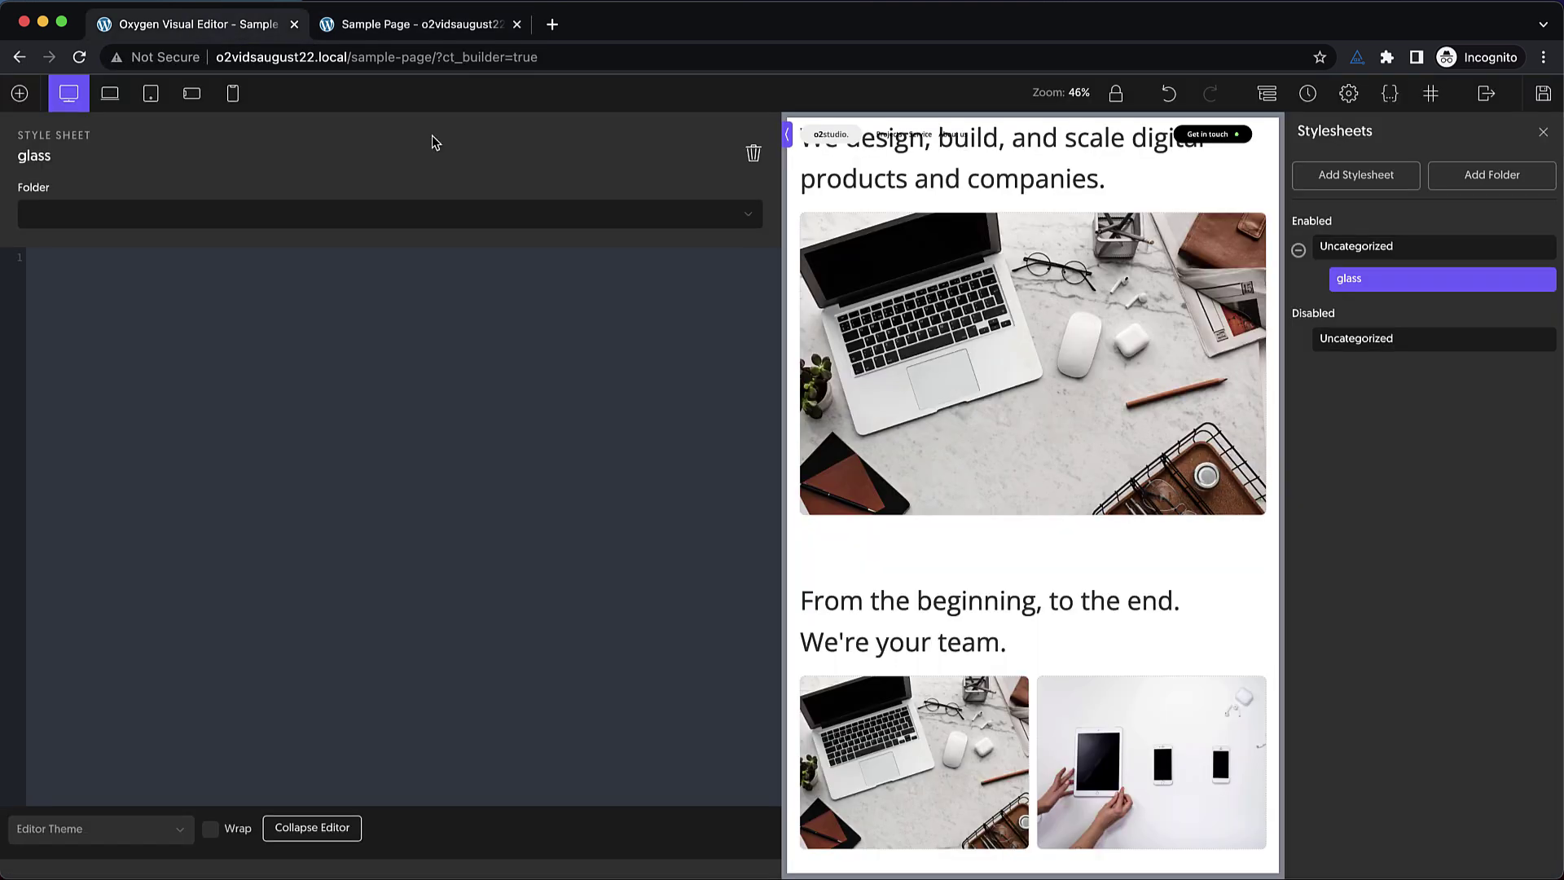
# Start a #_header_row-16-2 { } rule in the glass stylesheet using the pasted id
pyautogui.click(300, 304)
pyautogui.write('#')
pyautogui.write('_header_row-16-2')
pyautogui.write('{')
pyautogui.press('Return')
# Add 'backdrop-filter: invert(100%);' to the rule and scroll the preview to check the header
pyautogui.write('backdrop-filter:')
pyautogui.write('invert(100%)')
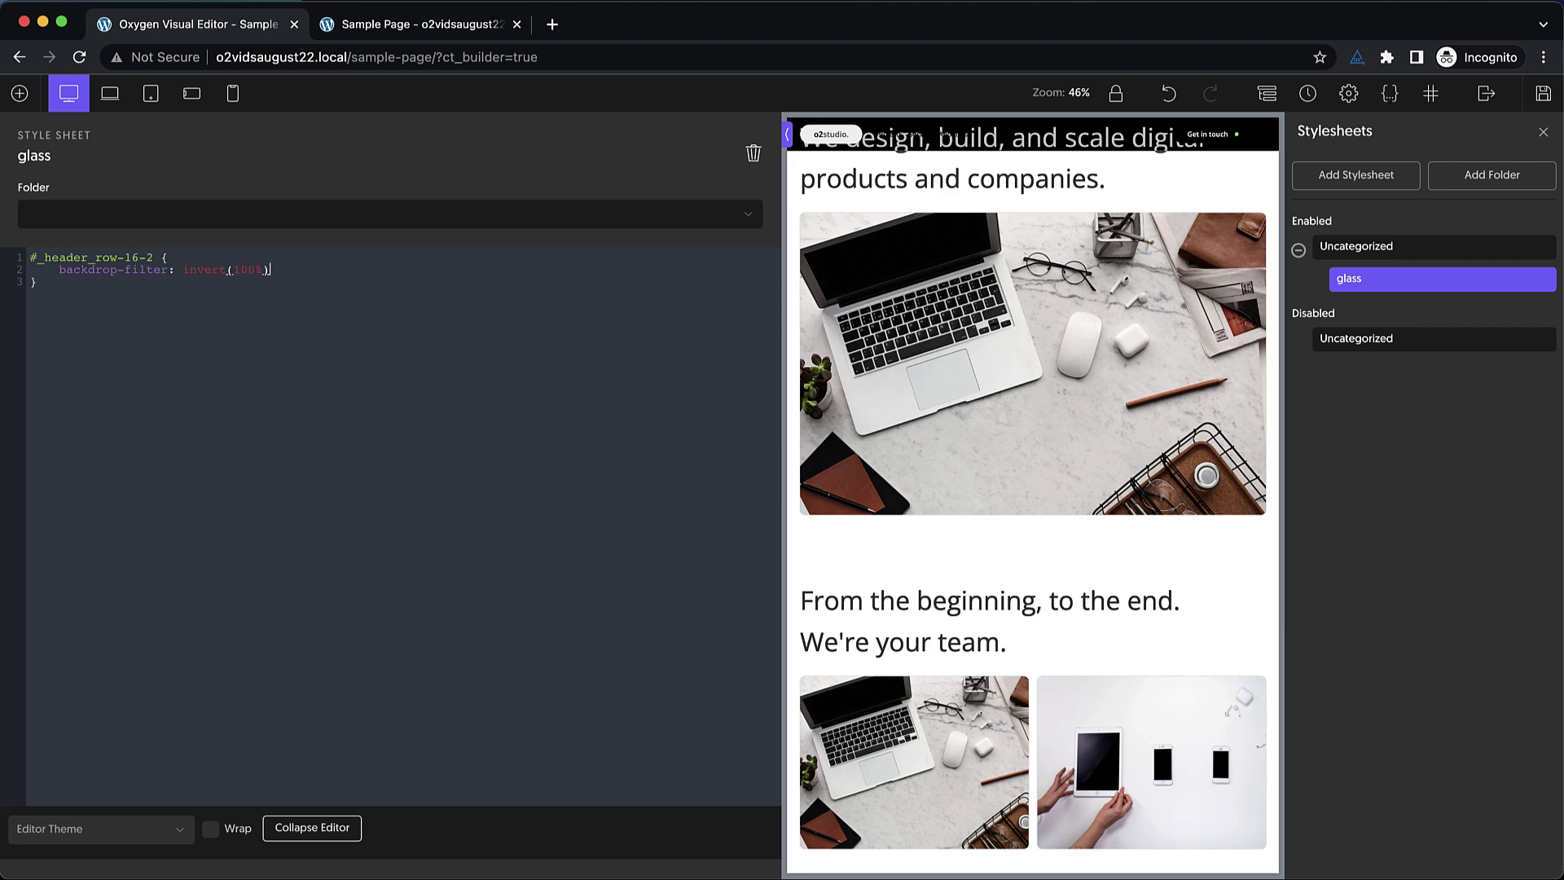
pyautogui.scroll(-1, 1020, 286)
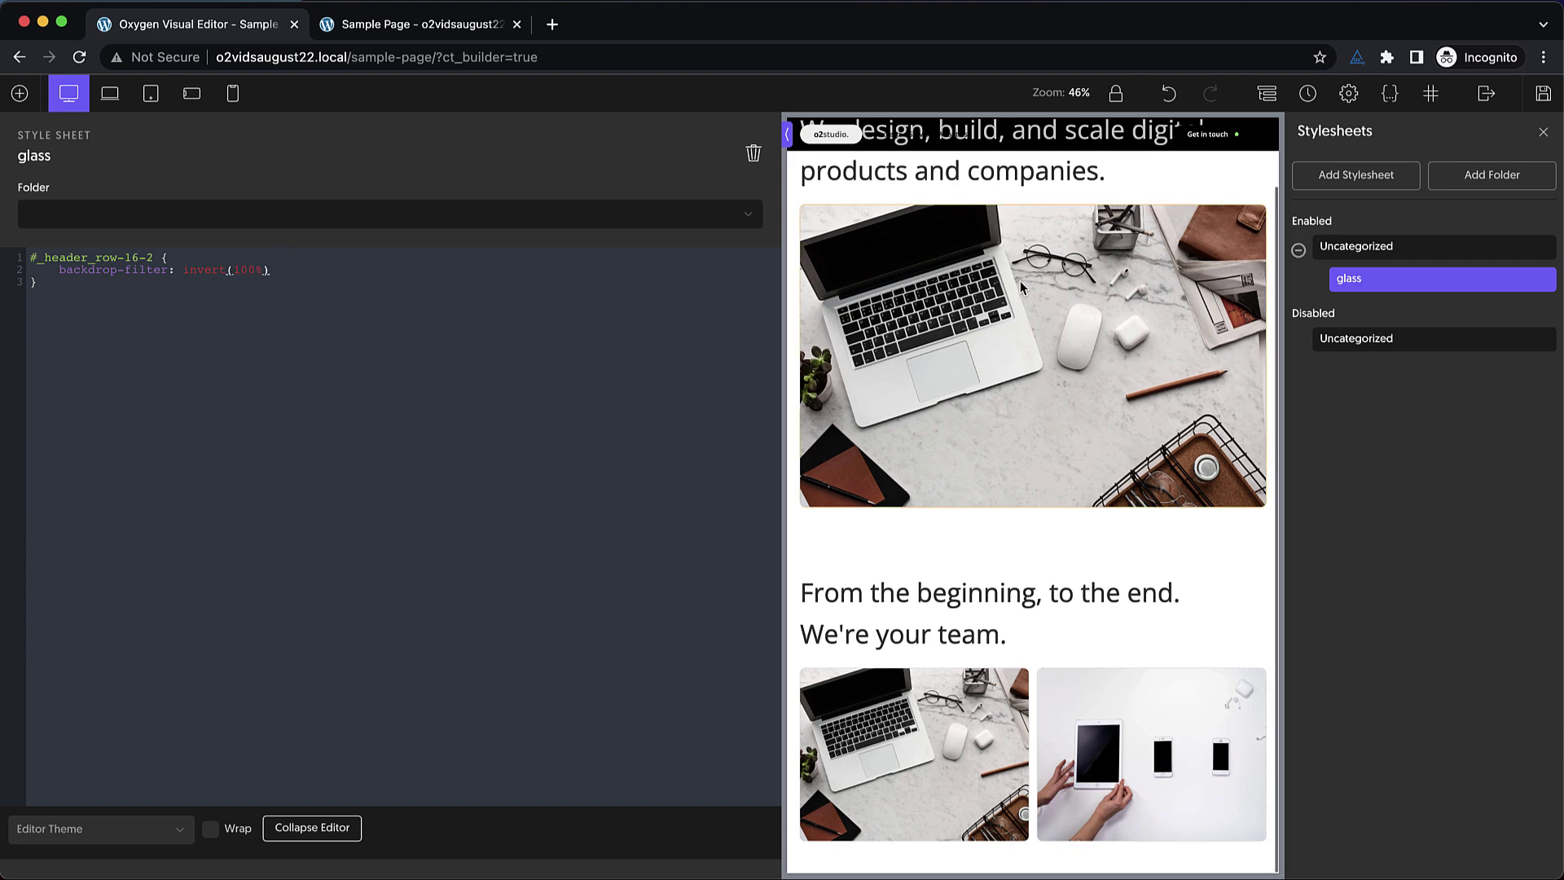
pyautogui.scroll(2, 1020, 287)
pyautogui.scroll(-2, 1021, 287)
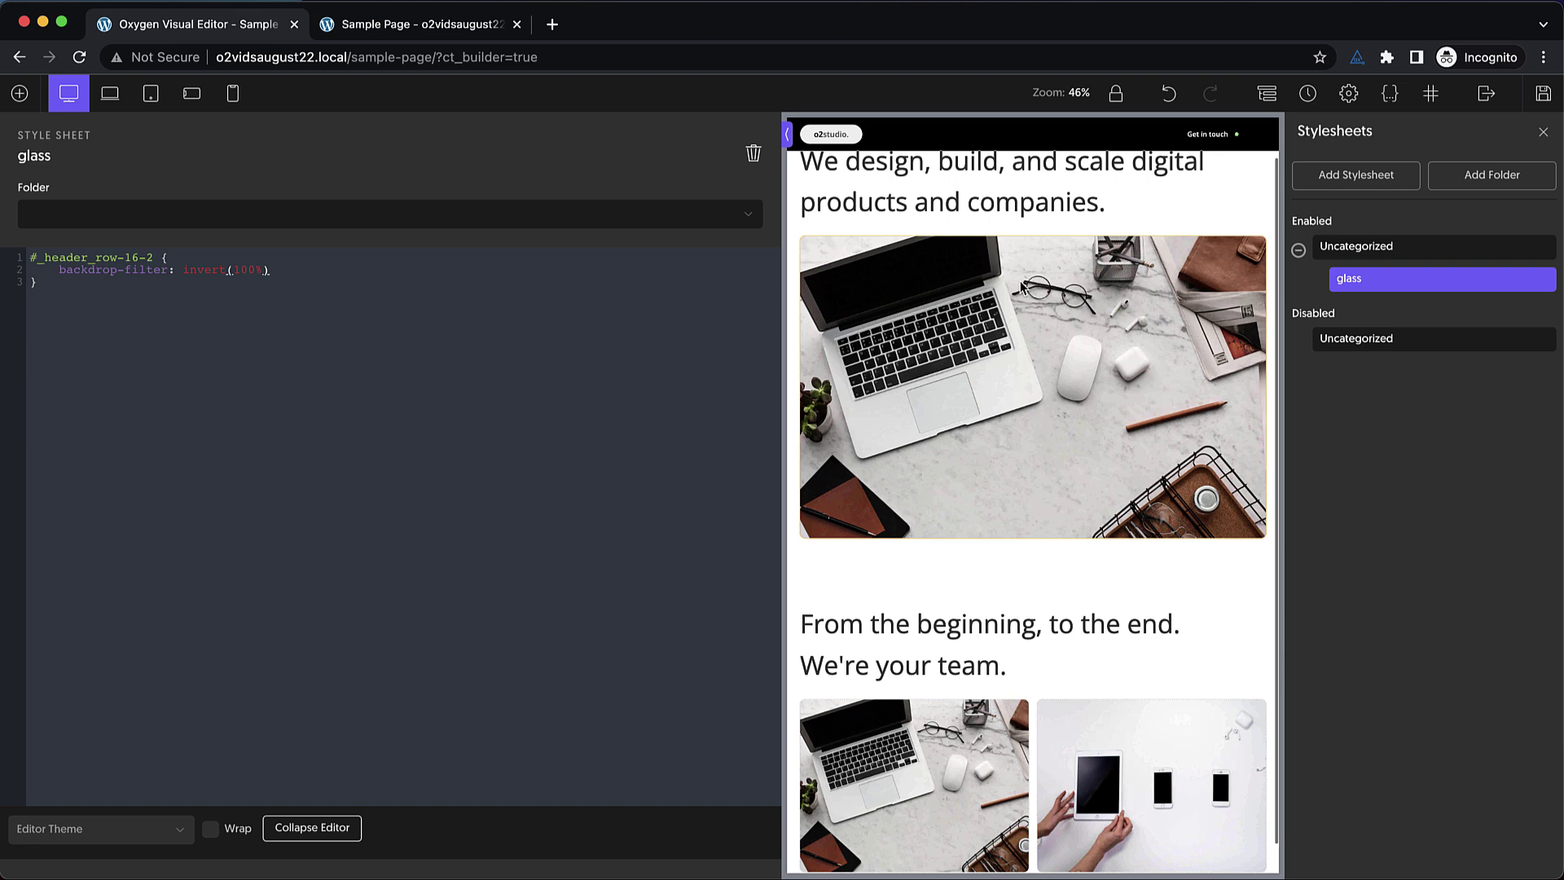
pyautogui.scroll(1, 1020, 287)
pyautogui.scroll(-1, 1020, 287)
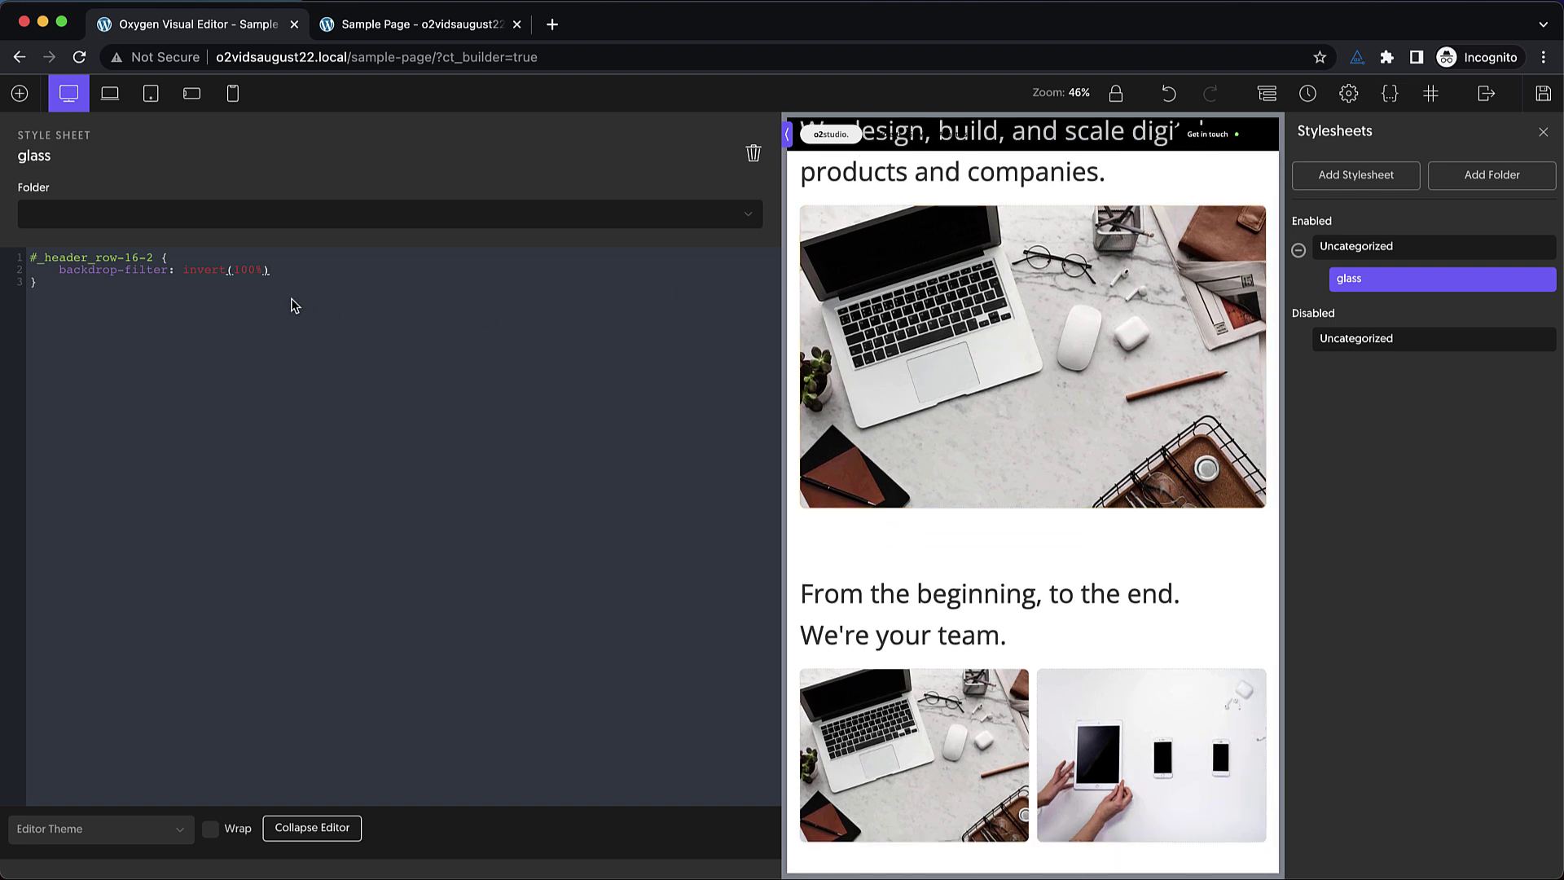
pyautogui.write(';')
# Replace invert with blur in the backdrop-filter declaration
pyautogui.click(231, 270)
pyautogui.press('BackSpace')
pyautogui.press('BackSpace')
pyautogui.press('BackSpace')
pyautogui.press('BackSpace')
pyautogui.press('BackSpace')
pyautogui.press('BackSpace')
pyautogui.write('blur')
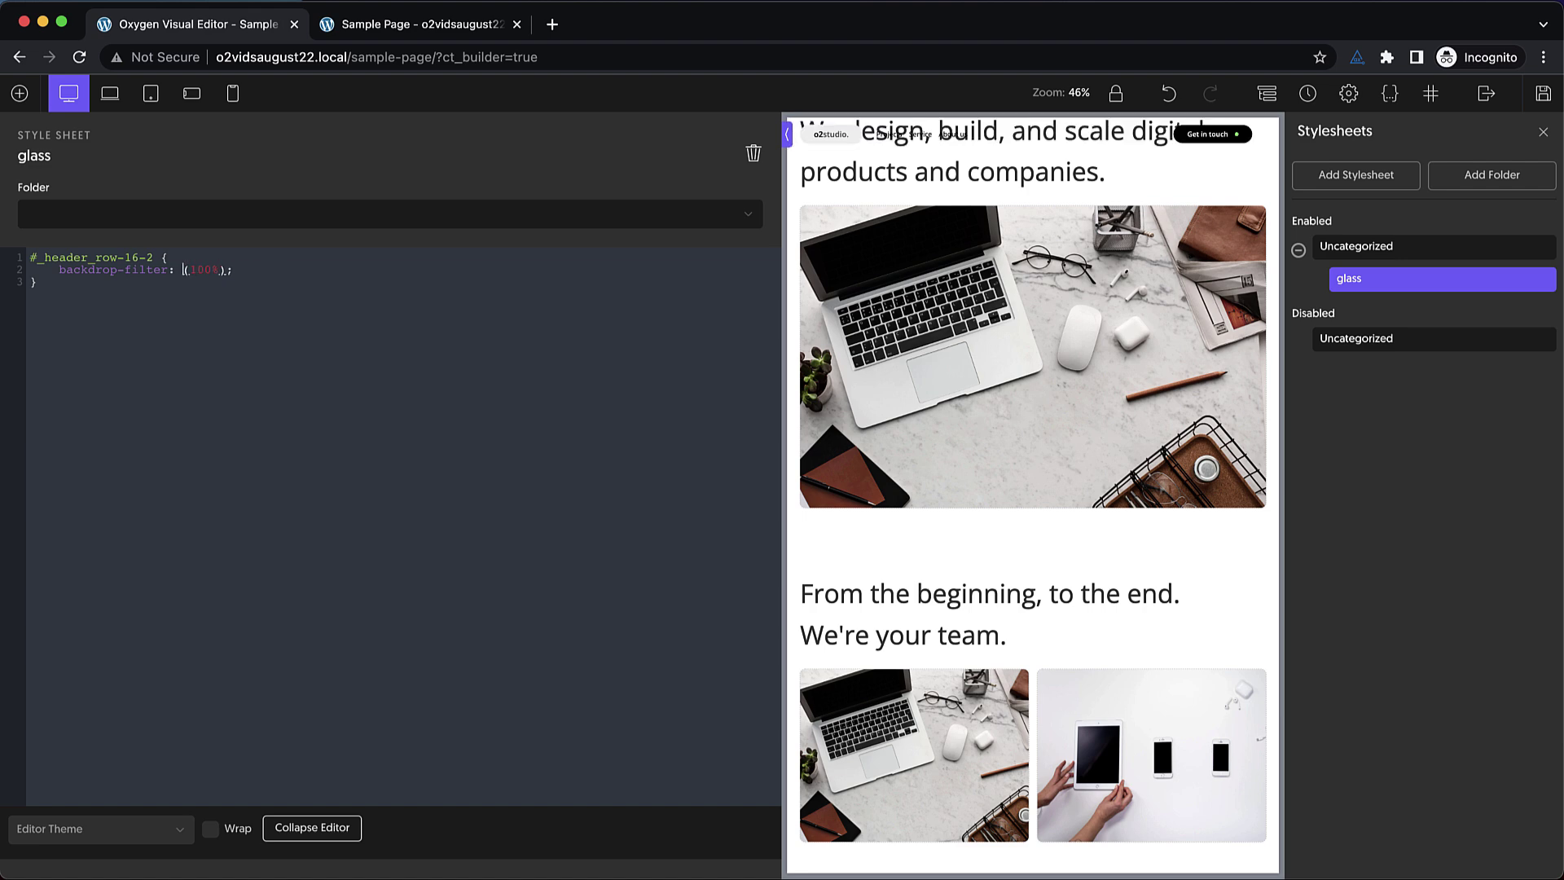
pyautogui.press('End')
pyautogui.scroll(1, 1001, 241)
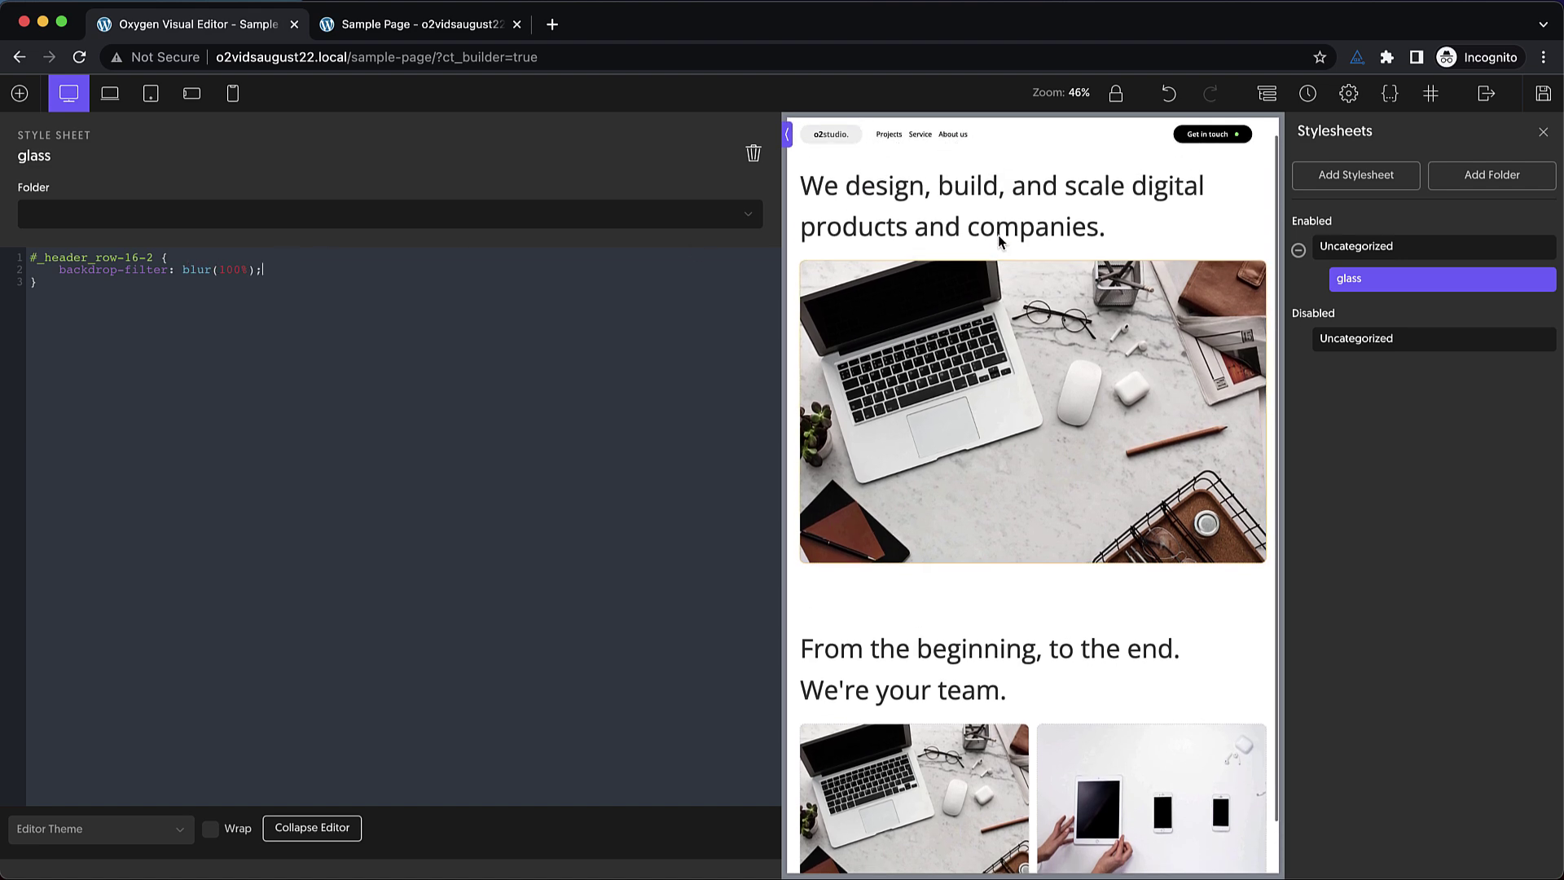
pyautogui.scroll(-1, 1001, 240)
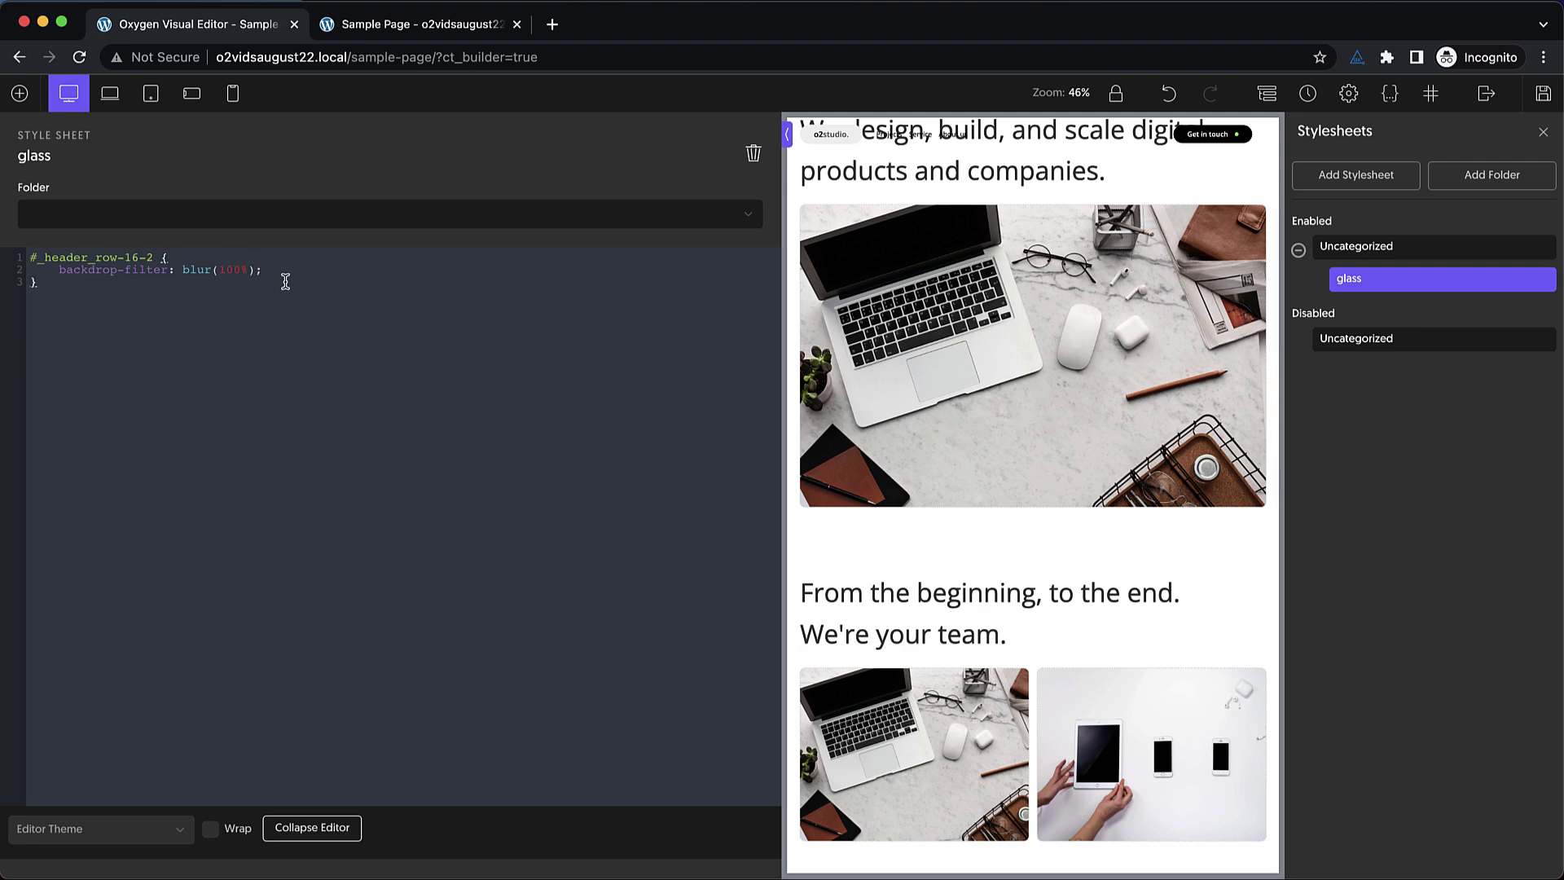
# Add a 'background: rgba(255,255,255,0.5);' line above the backdrop filter
pyautogui.press('Up')
pyautogui.press('Return')
pyautogui.write('background')
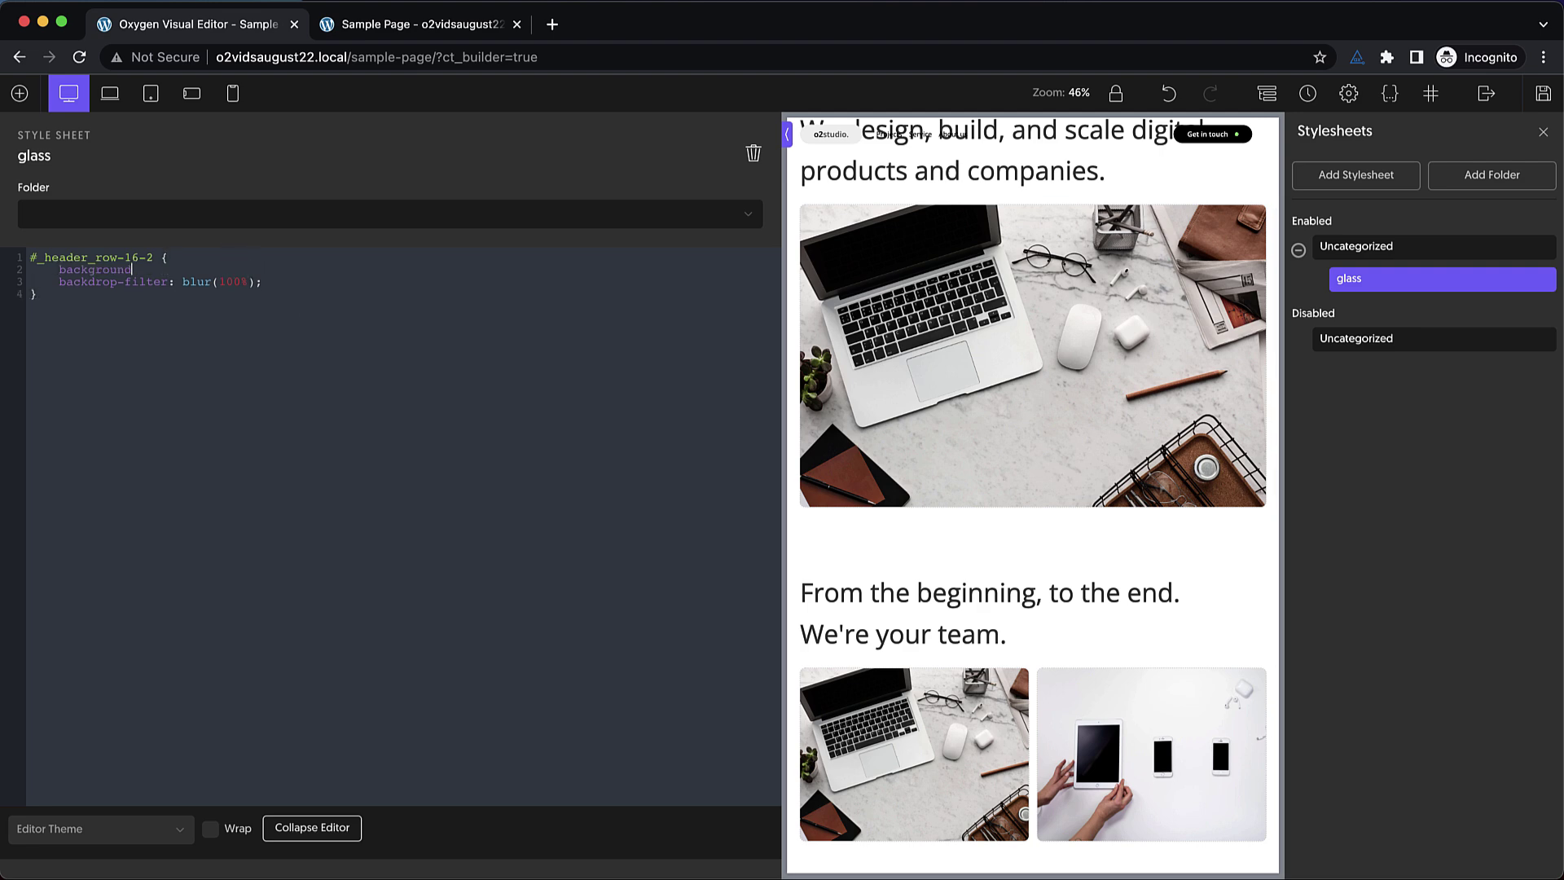
pyautogui.write(': rgba(255,255,25')
pyautogui.write('55')
pyautogui.write('0.5)')
pyautogui.write(';')
# Change the blur amount from 100% to 10px
pyautogui.scroll(1, 867, 300)
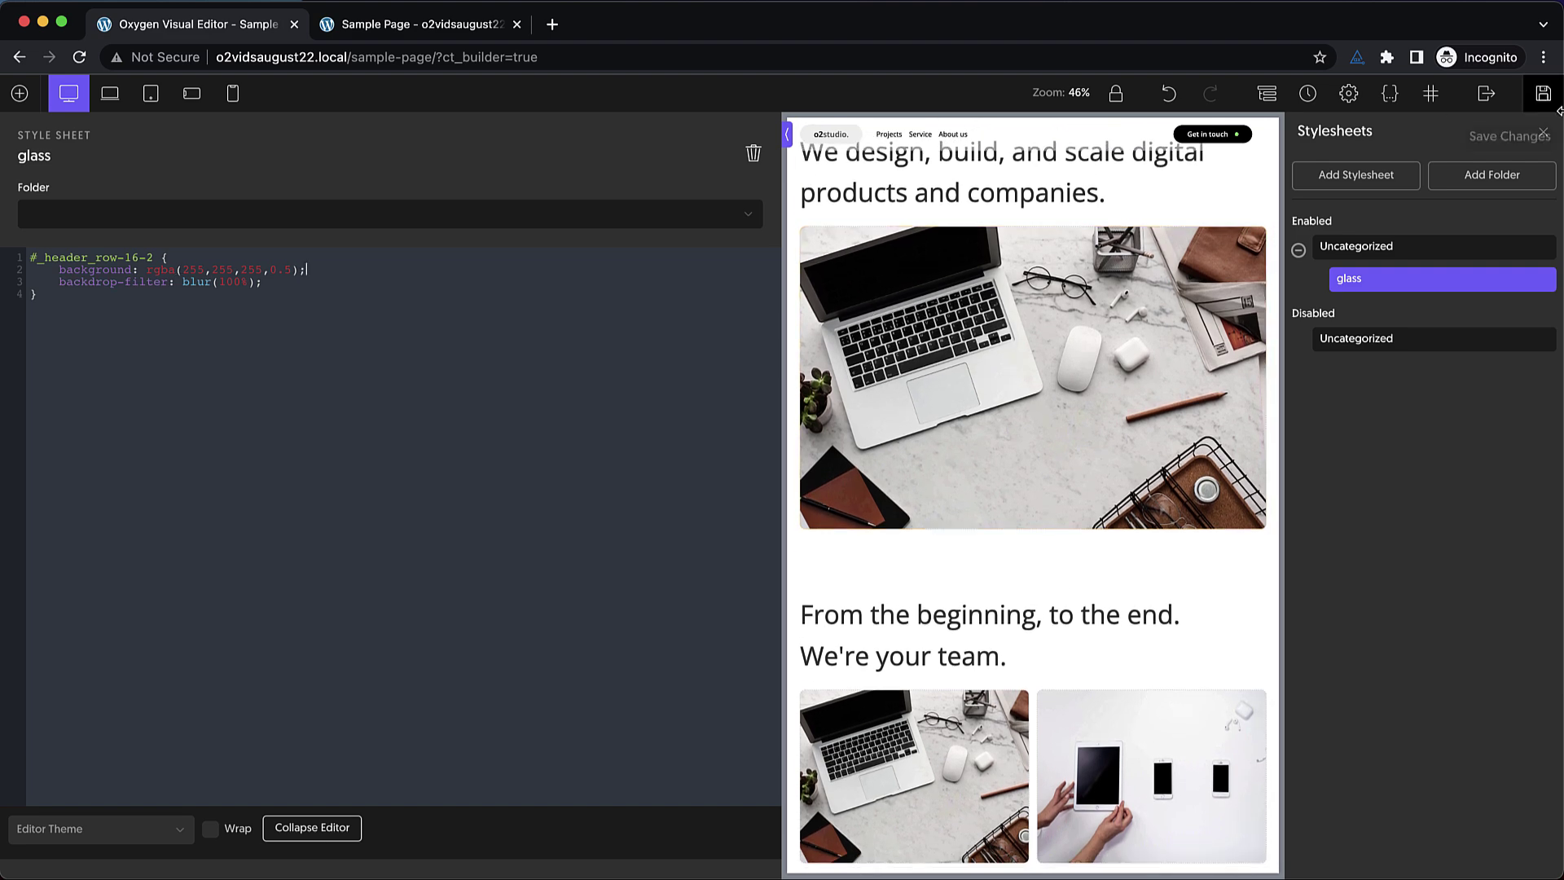
pyautogui.click(251, 283)
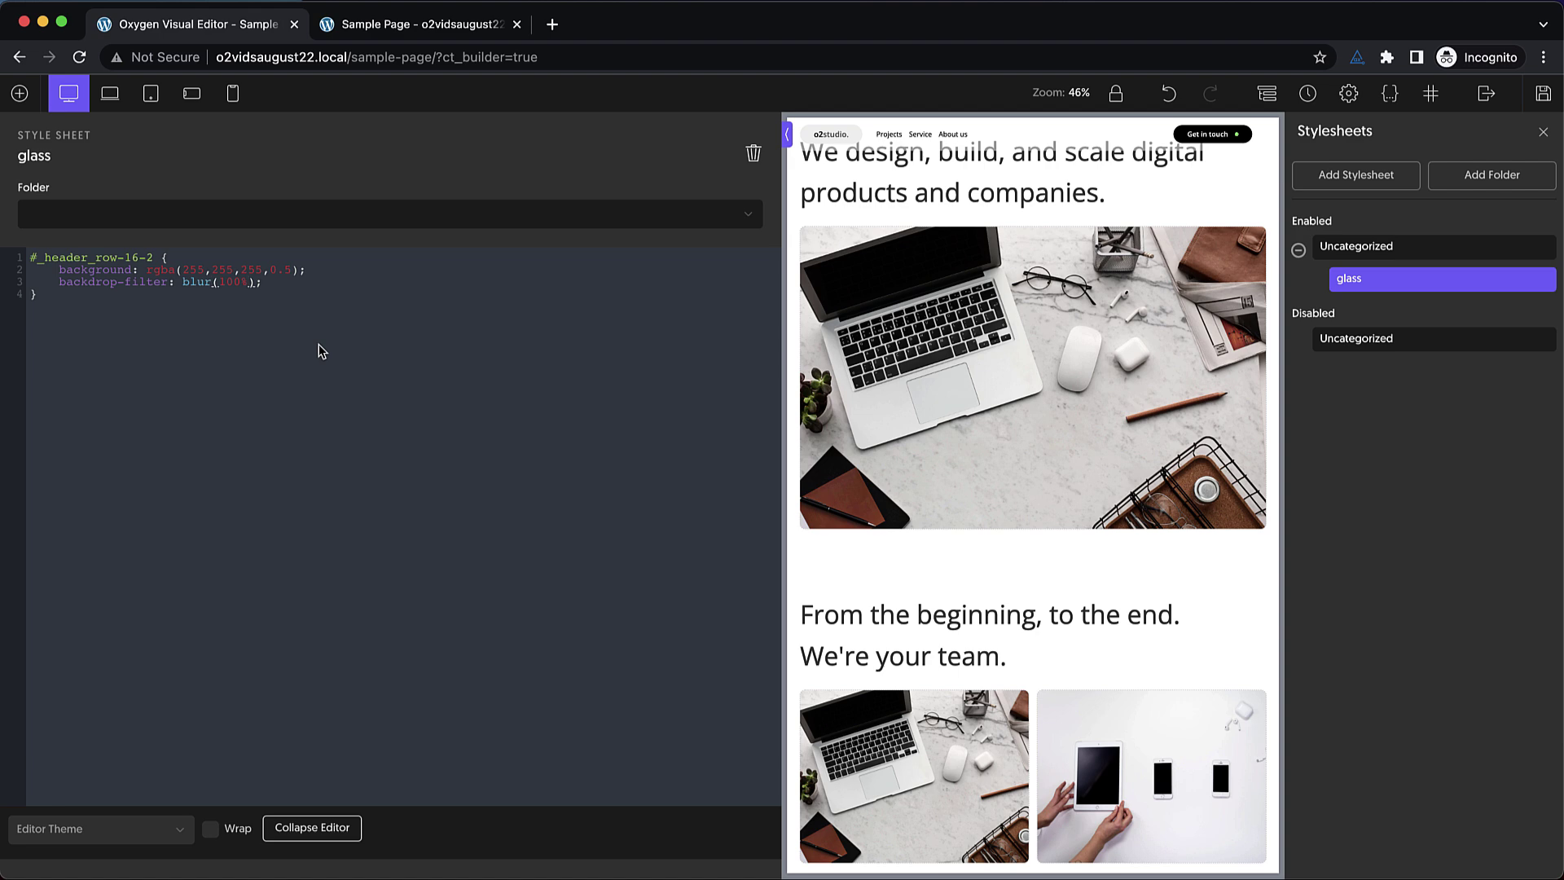
pyautogui.press('BackSpace')
pyautogui.press('BackSpace')
pyautogui.press('BackSpace')
pyautogui.press('BackSpace')
pyautogui.write('10px')
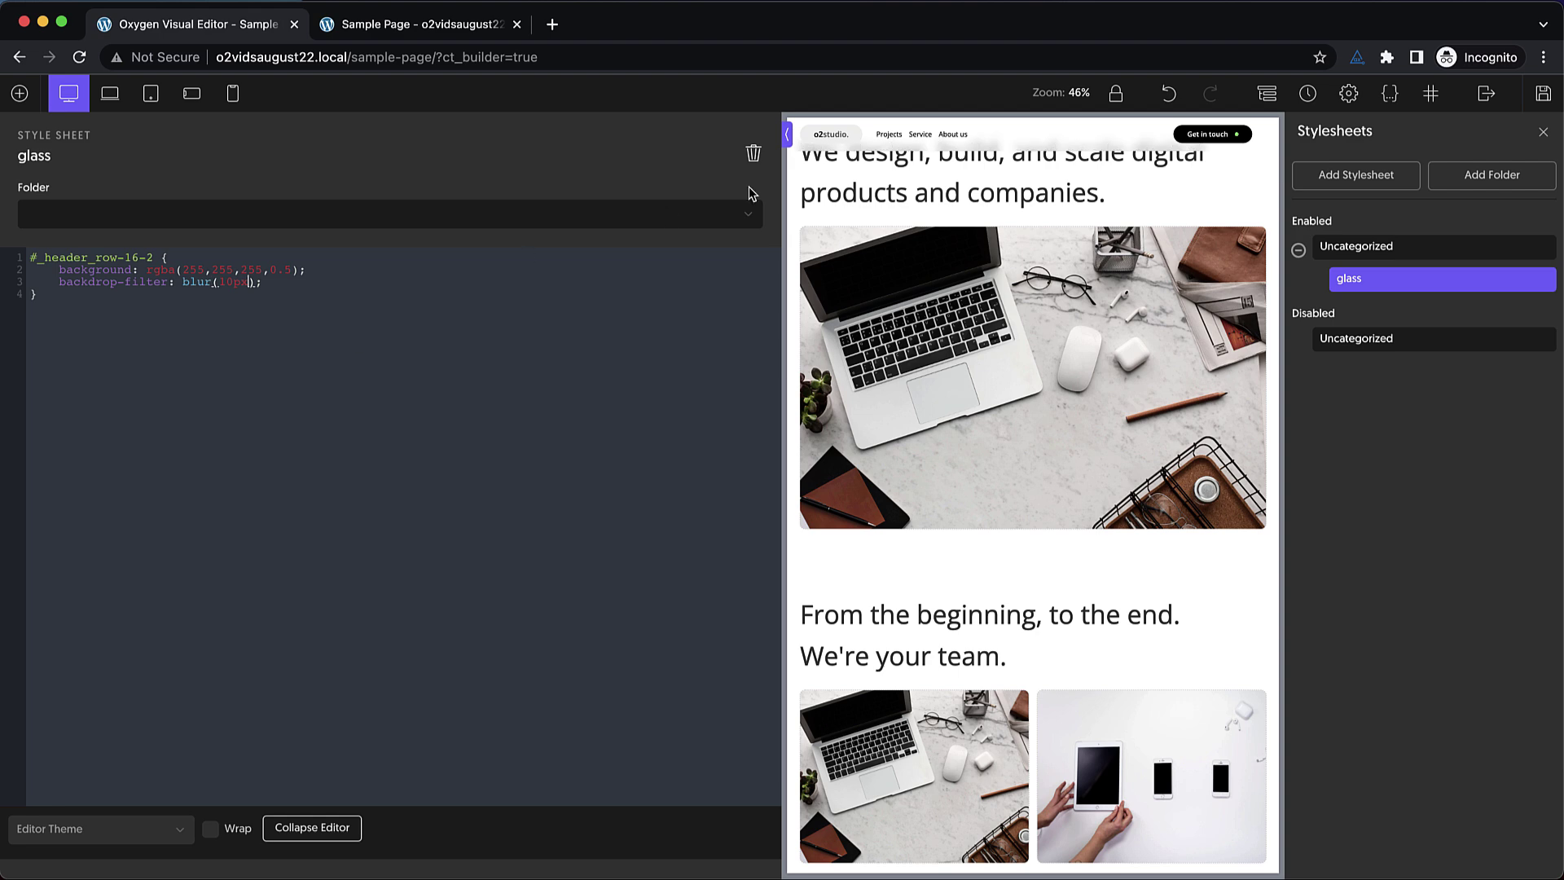
# Remove and restore the background line to compare, then set its alpha to 0.25
pyautogui.scroll(-1, 1008, 187)
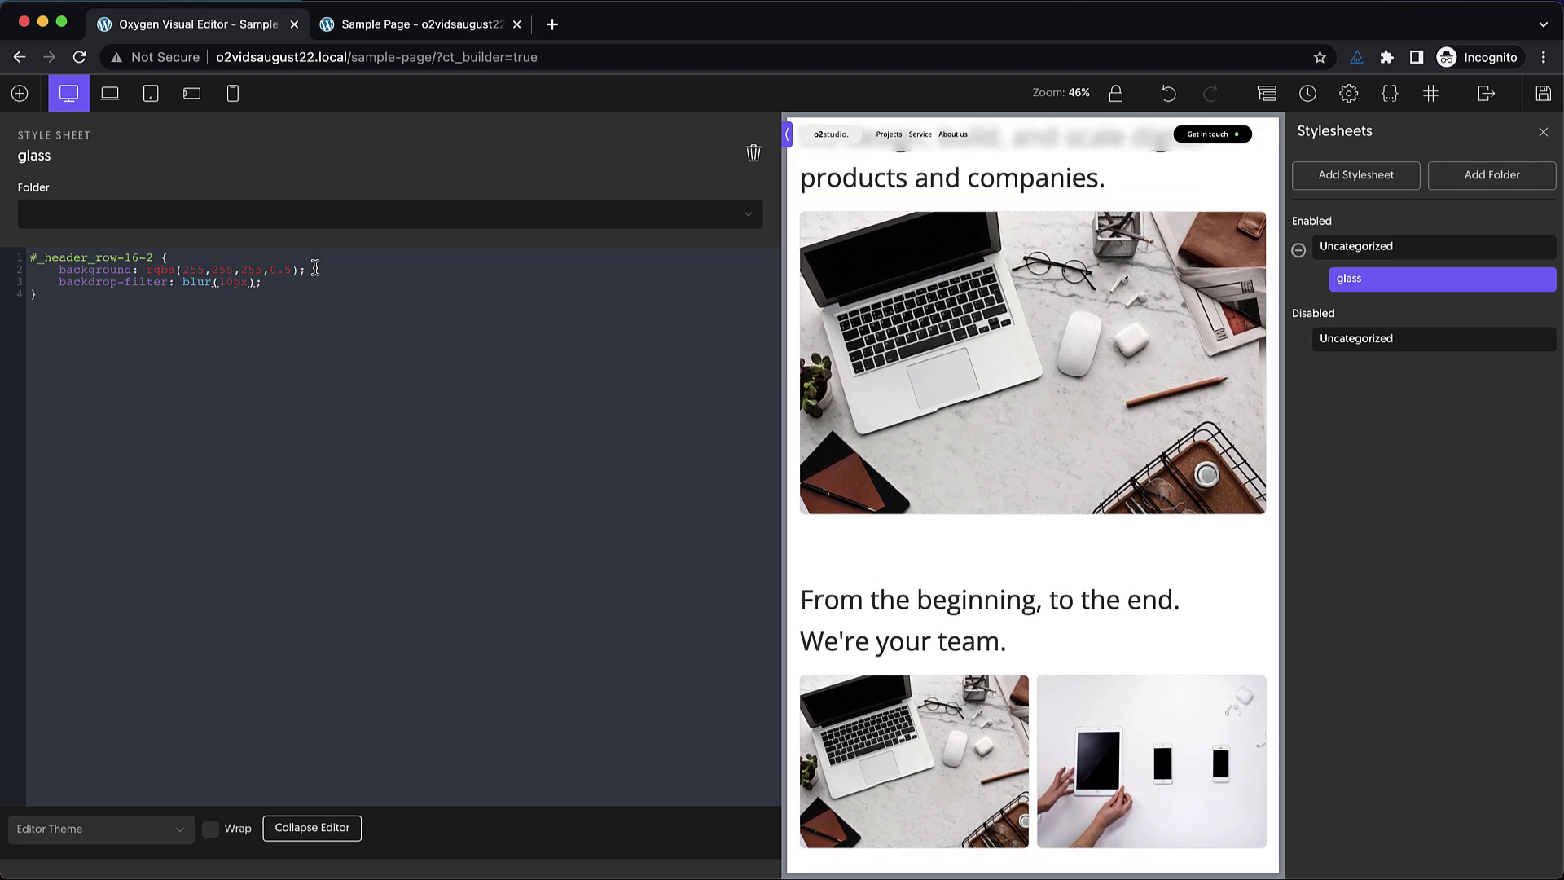
pyautogui.moveTo(314, 269); pyautogui.dragTo(42, 273)
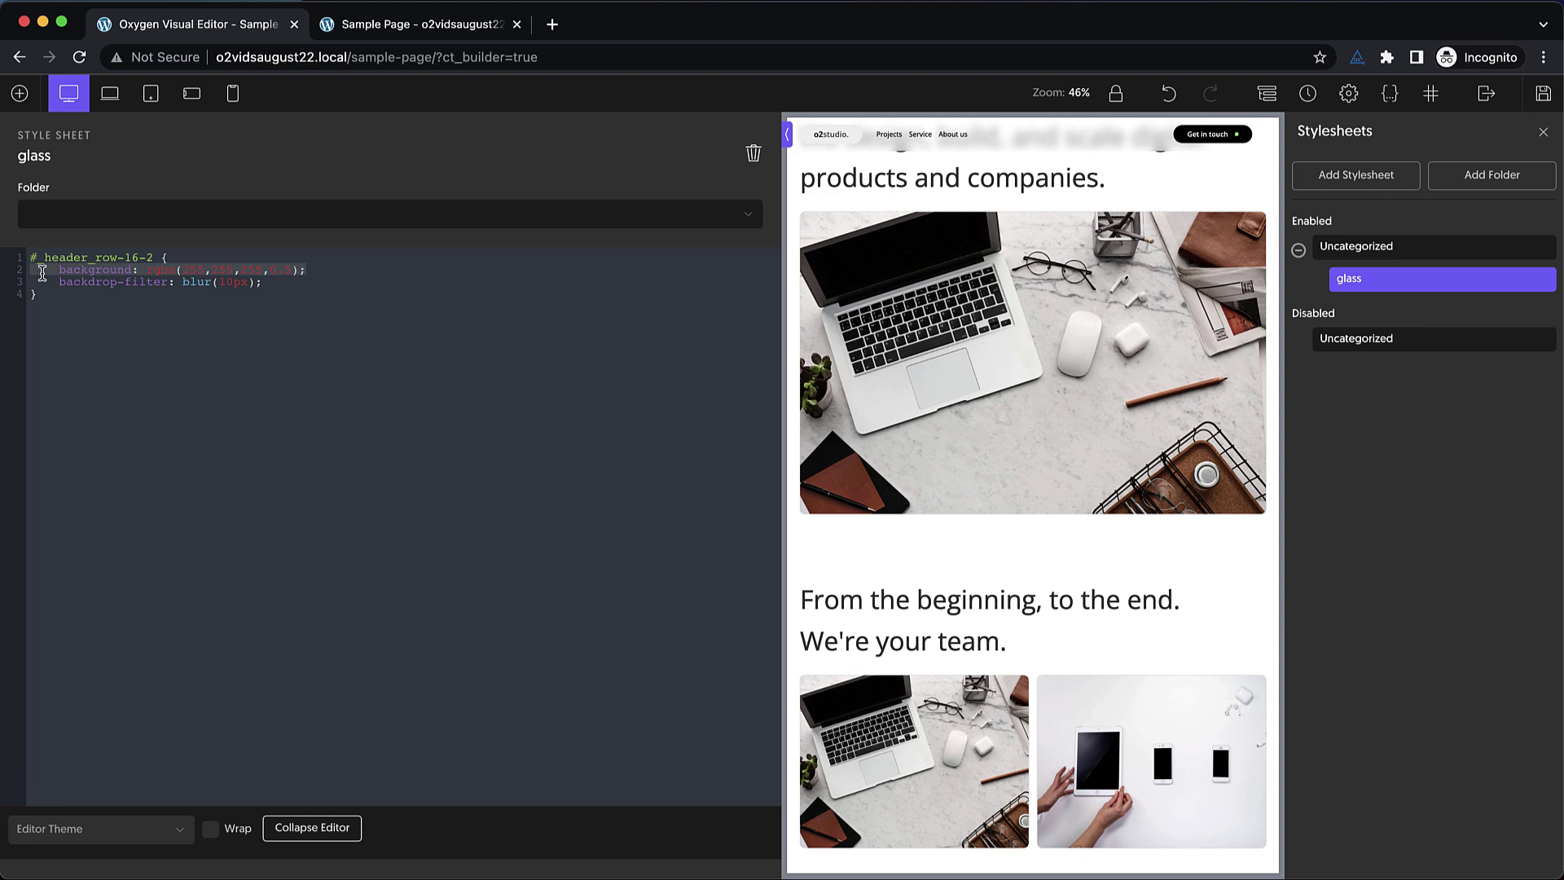
pyautogui.press('BackSpace')
pyautogui.press('BackSpace')
pyautogui.press('super+z')
pyautogui.click(342, 273)
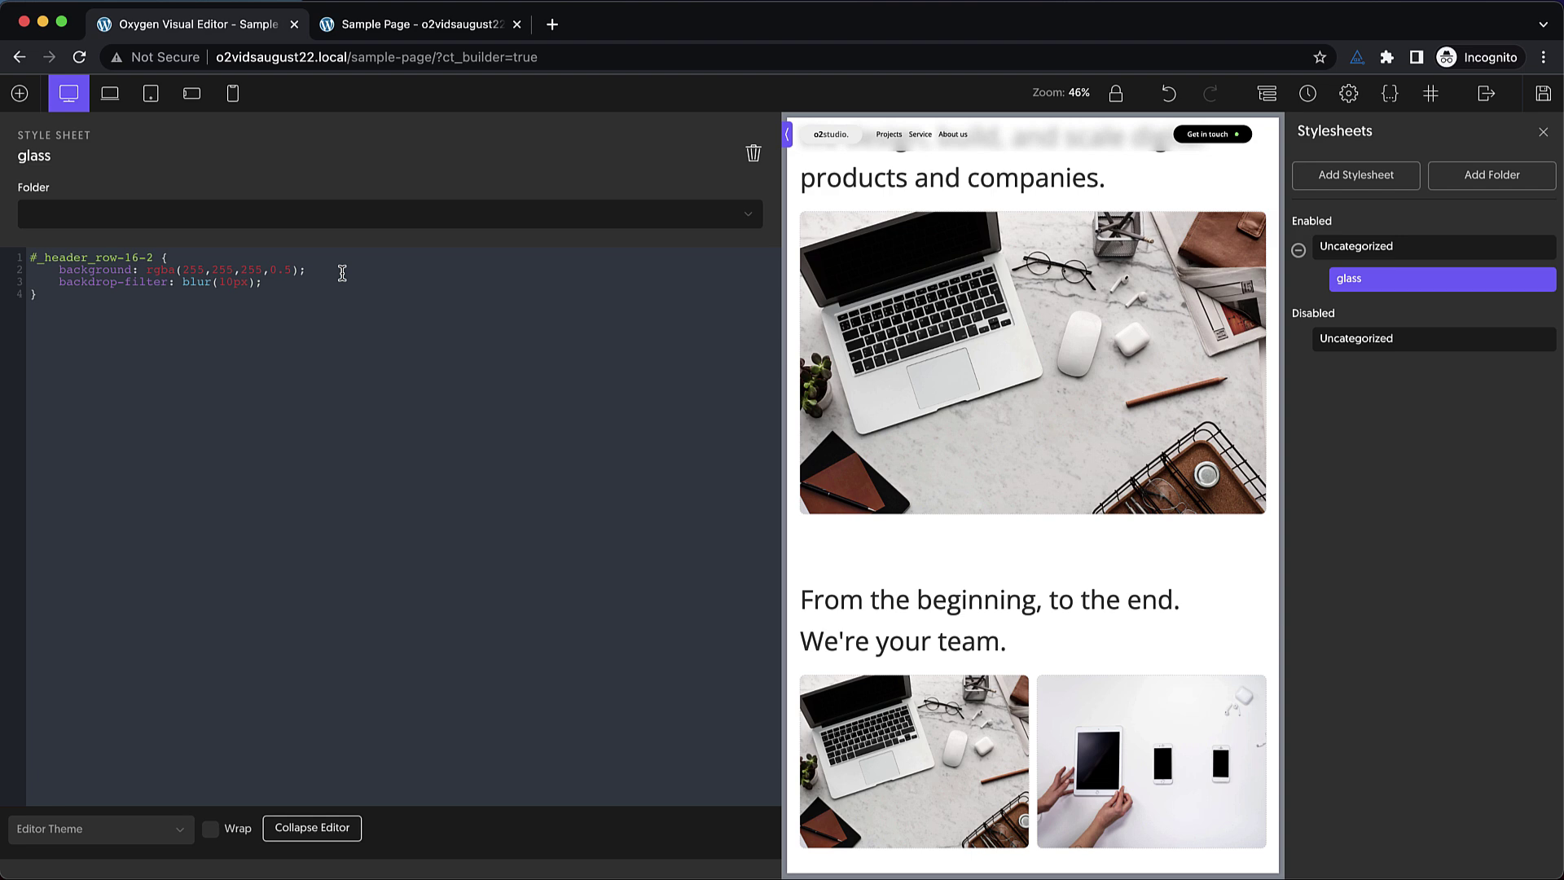
pyautogui.press('Left')
pyautogui.press('Left')
pyautogui.press('BackSpace')
pyautogui.write('25')
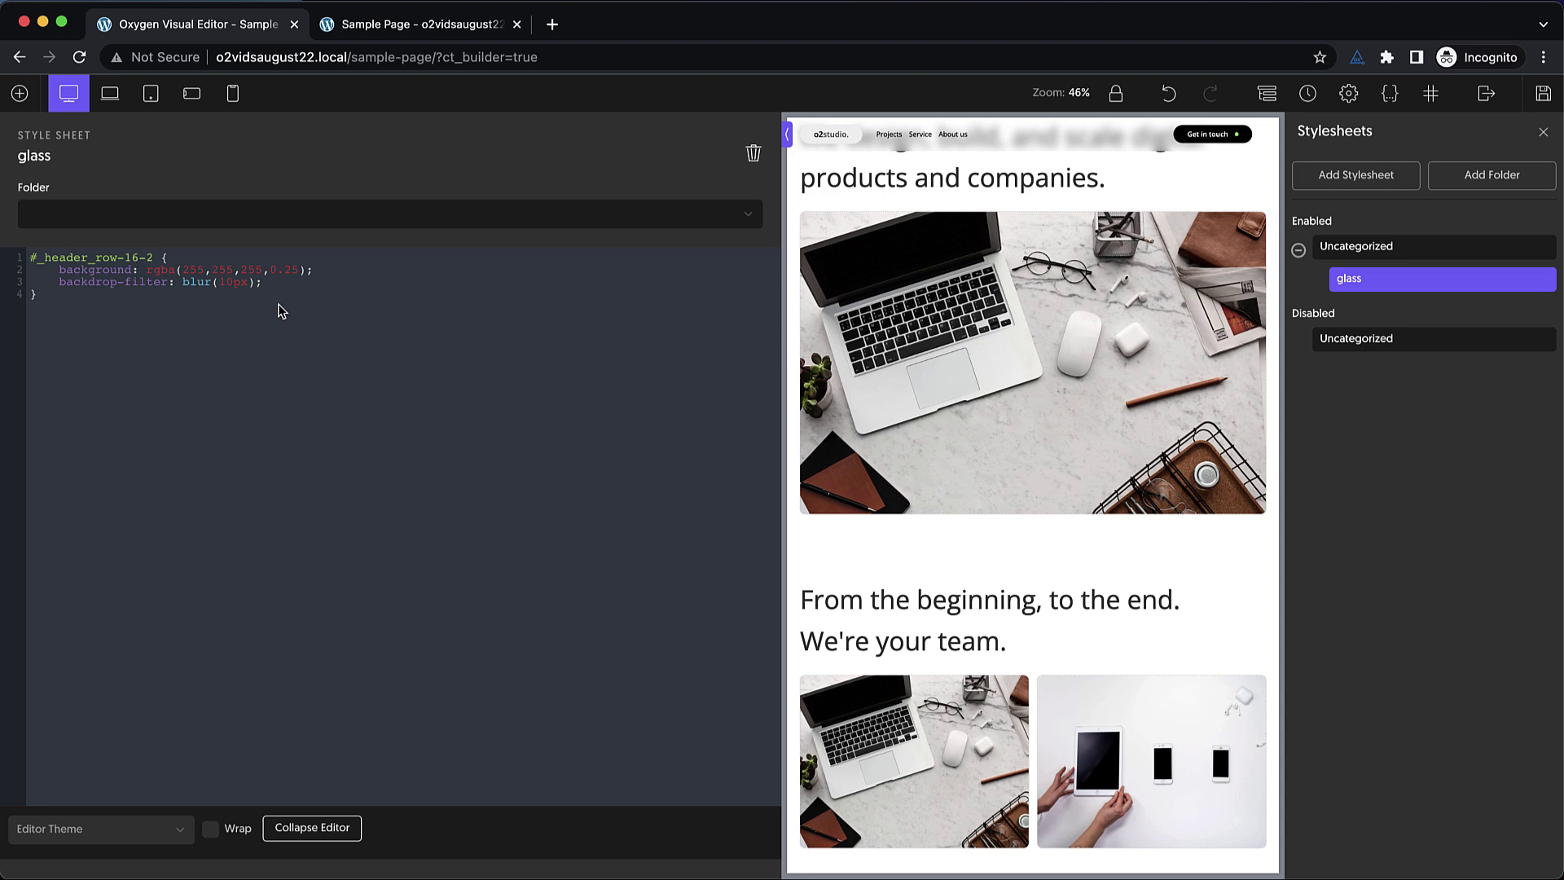
# Try backdrop blur values of 3px and 2px, settling on 4px
pyautogui.doubleClick(232, 282)
pyautogui.write('3px')
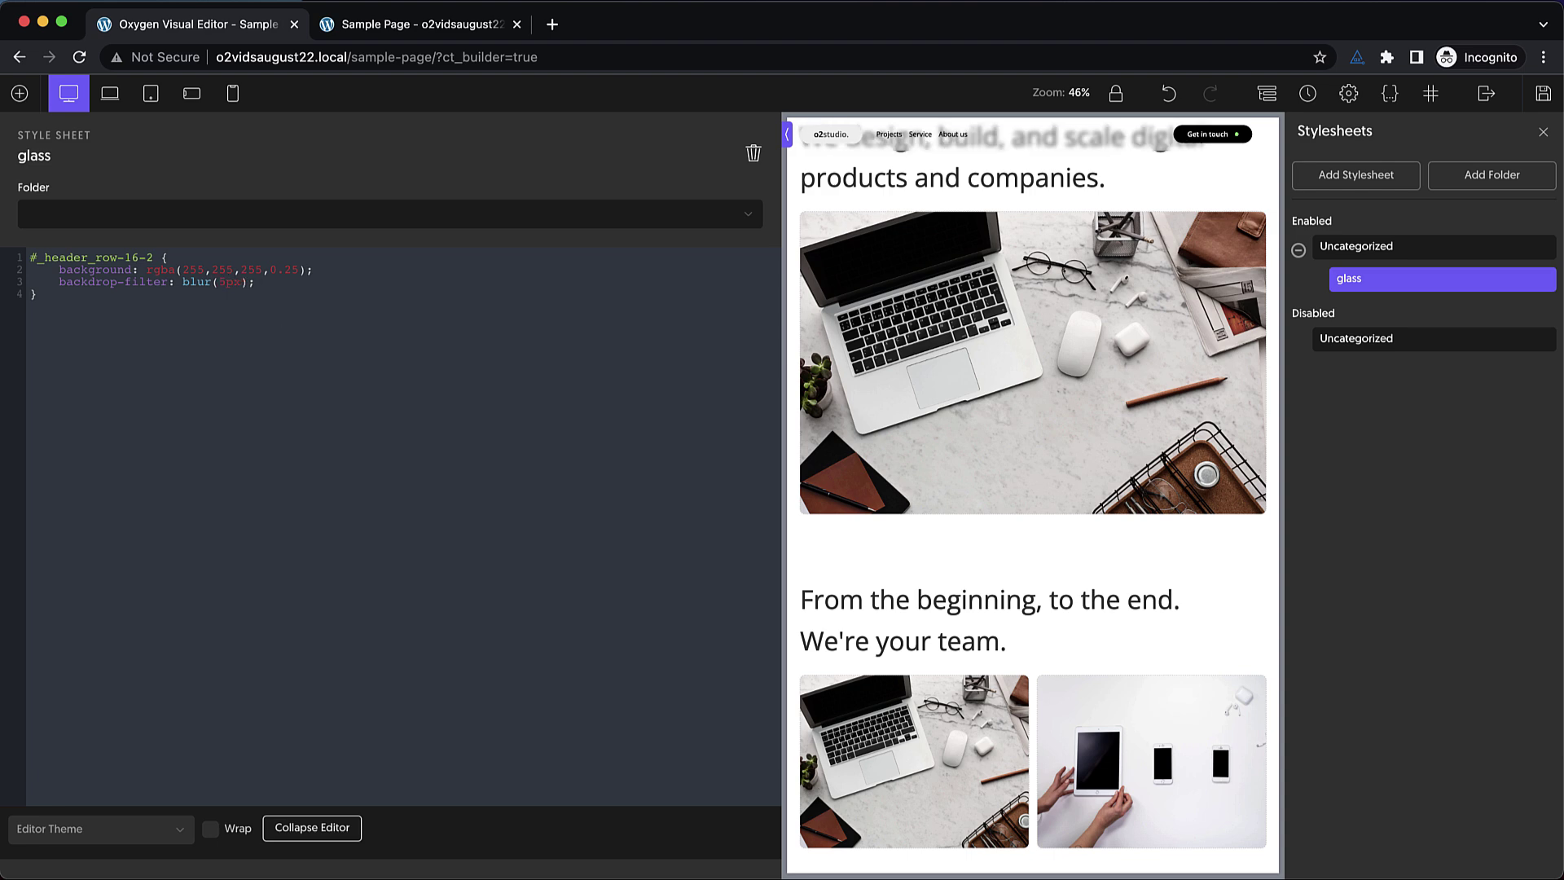
pyautogui.press('BackSpace')
pyautogui.write('2')
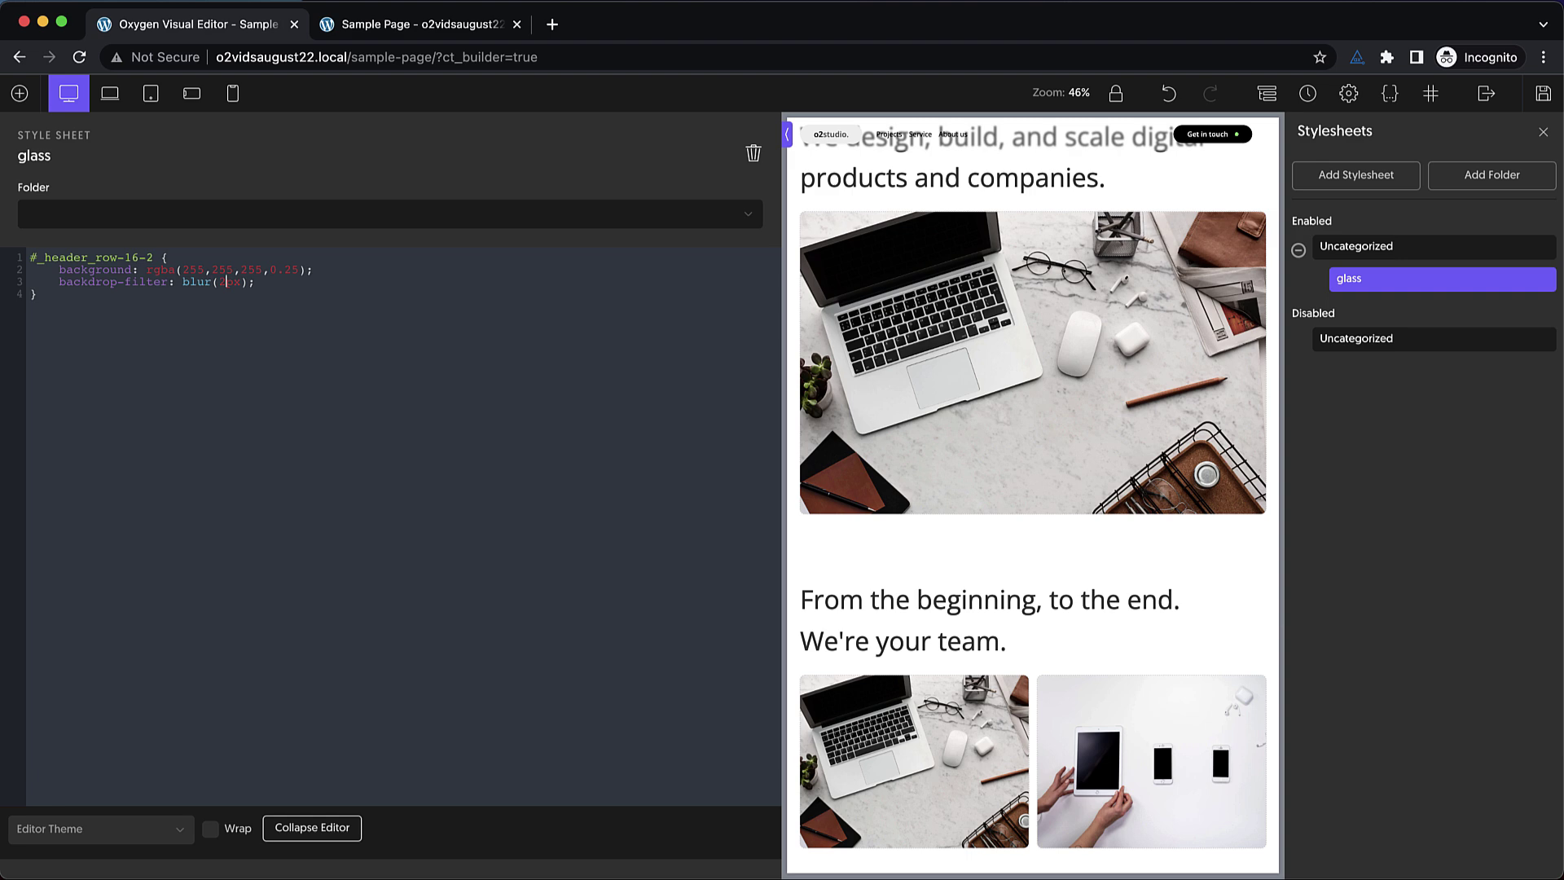
pyautogui.press('BackSpace')
pyautogui.write('4')
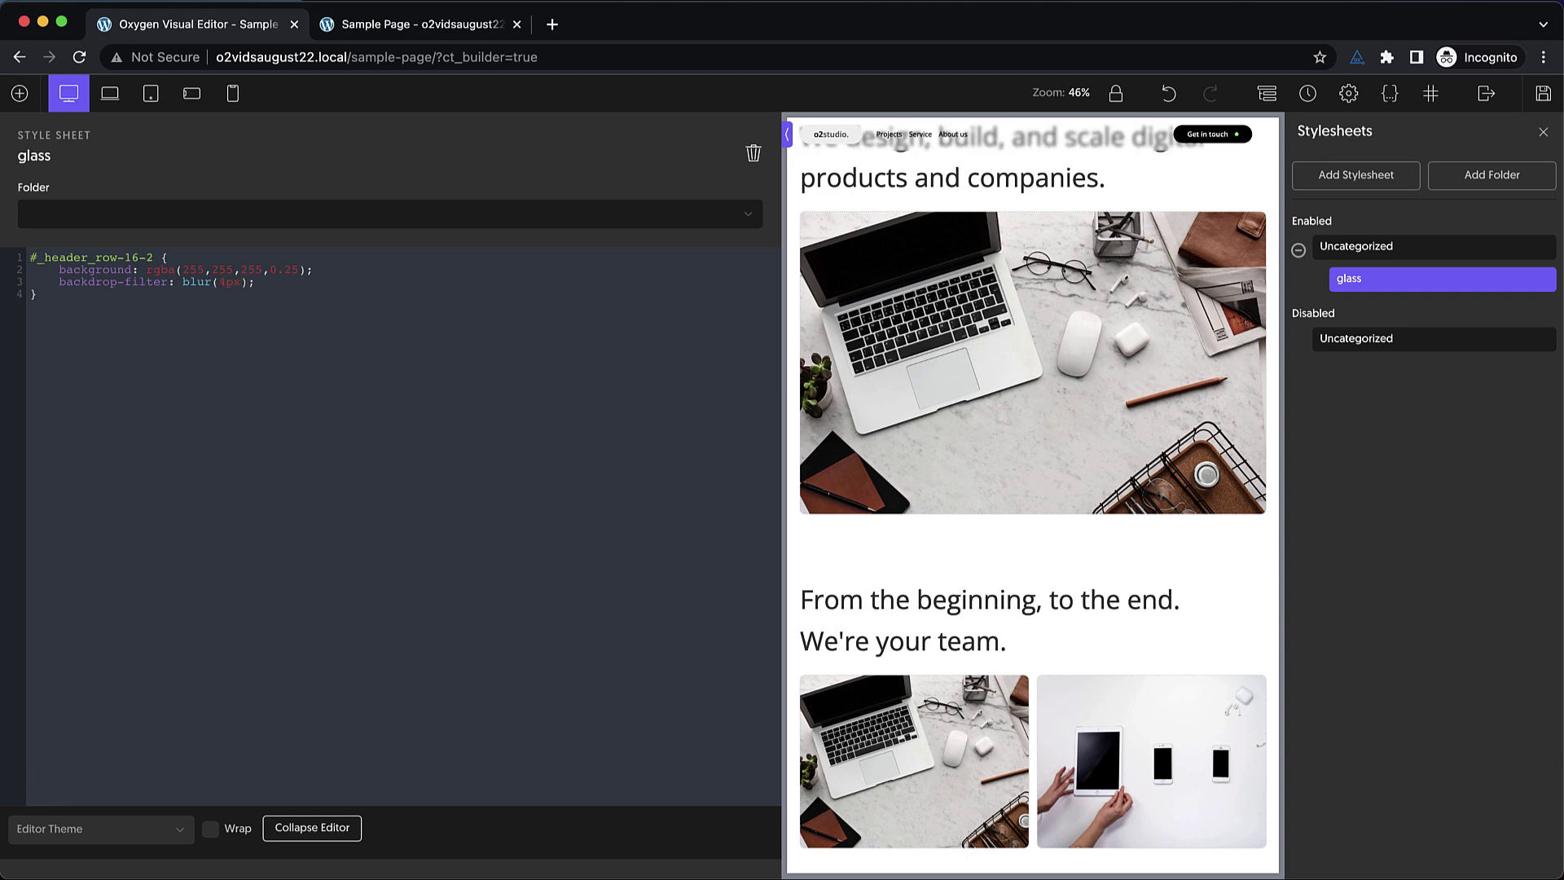
# Reload the live Sample Page in Chrome and close the developer tools panel
pyautogui.click(386, 27)
pyautogui.press('super+r')
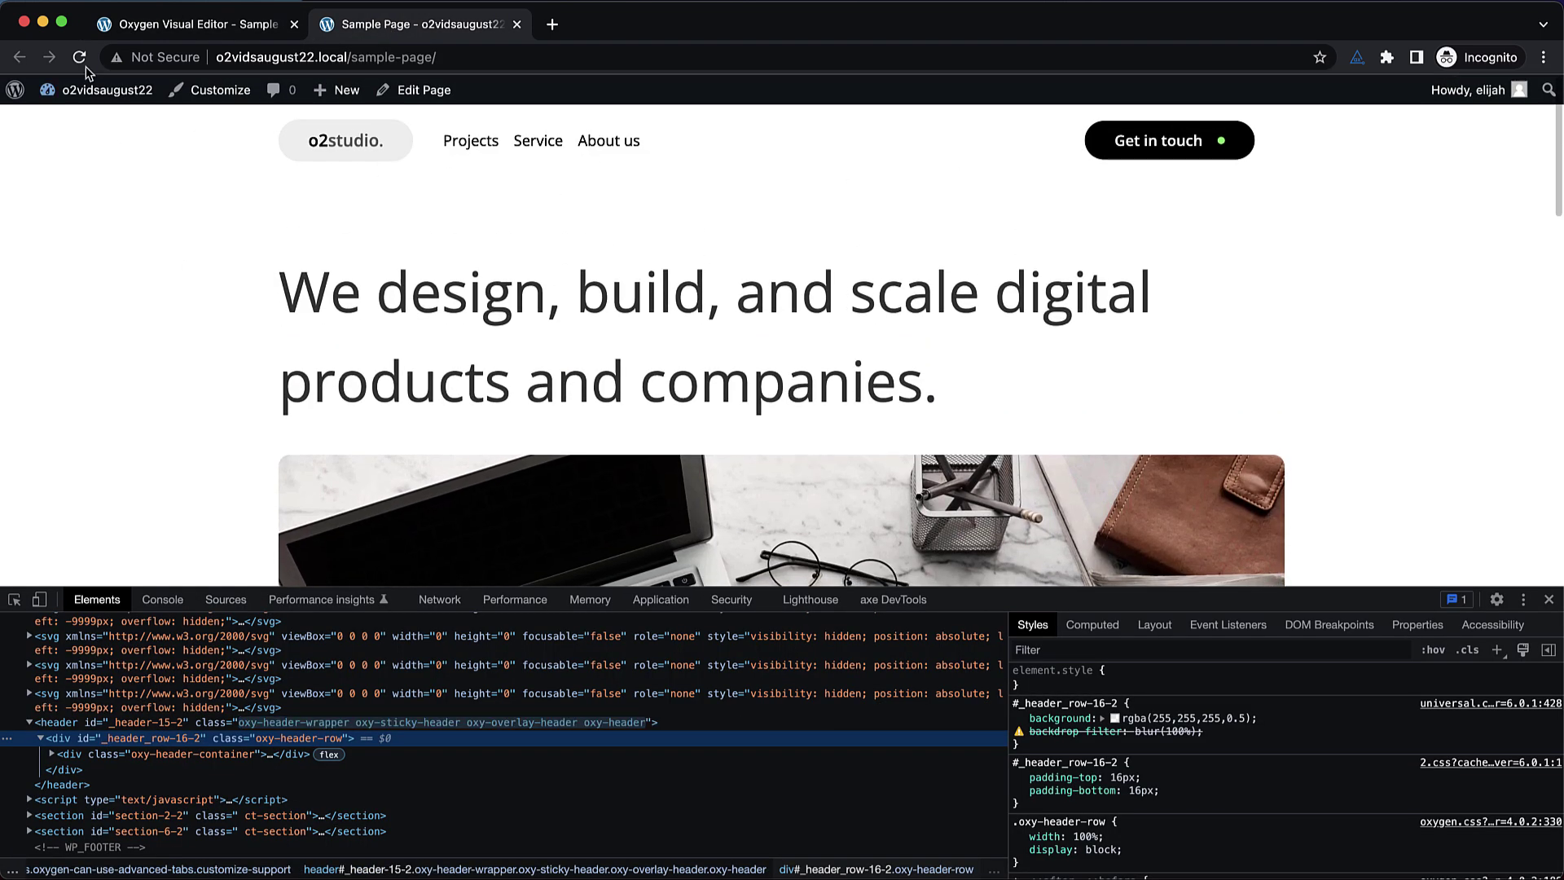
pyautogui.click(79, 57)
pyautogui.click(1548, 599)
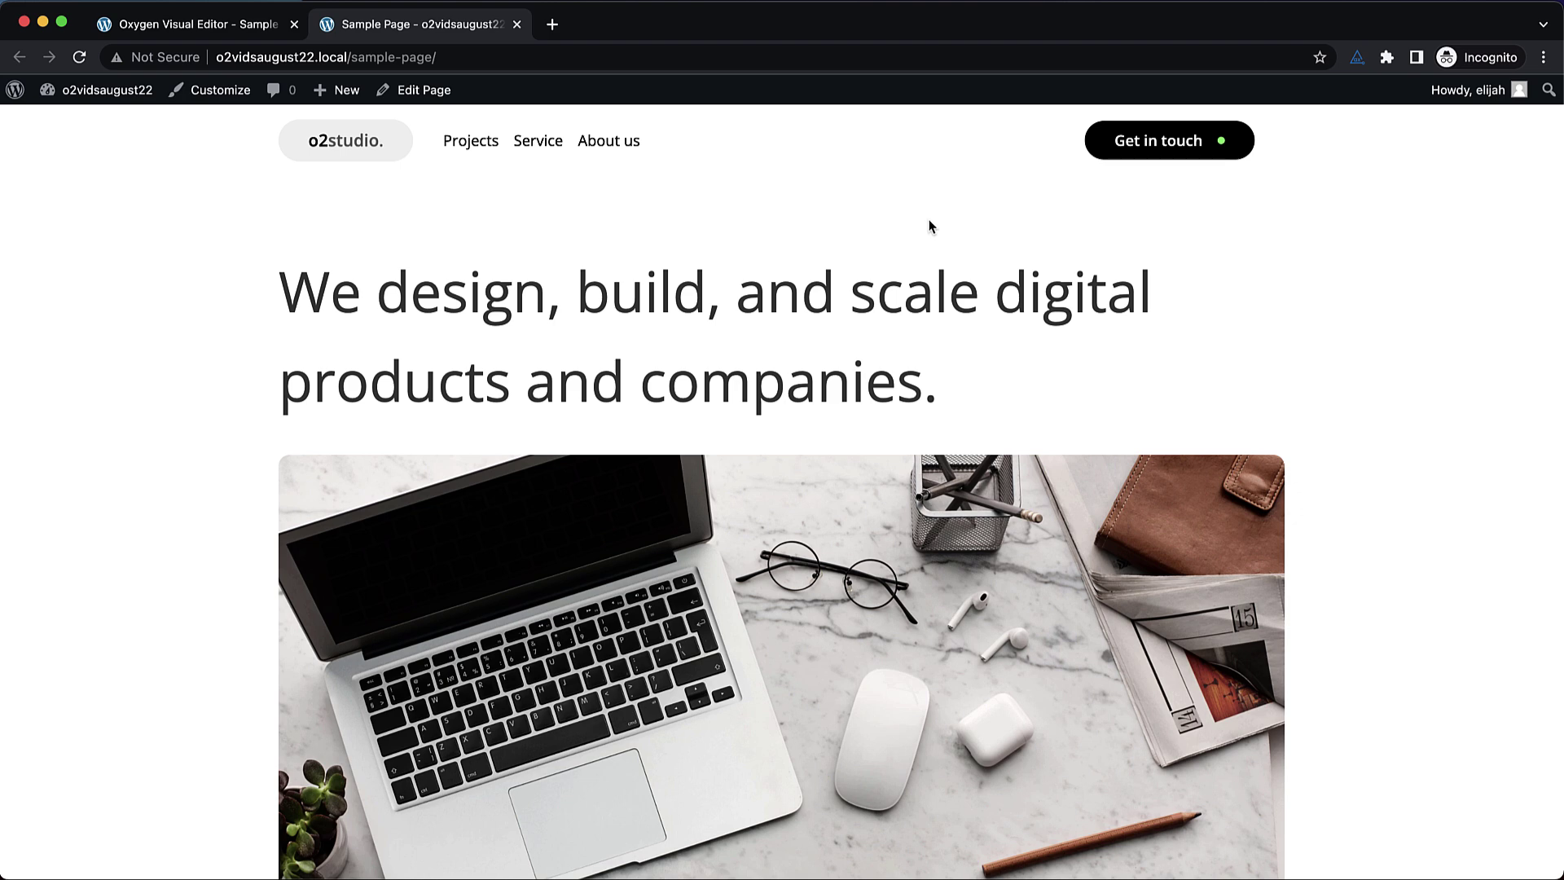
# Scroll the page up and down to check the o2studio header blurs heading text beneath it
pyautogui.scroll(-2, 931, 226)
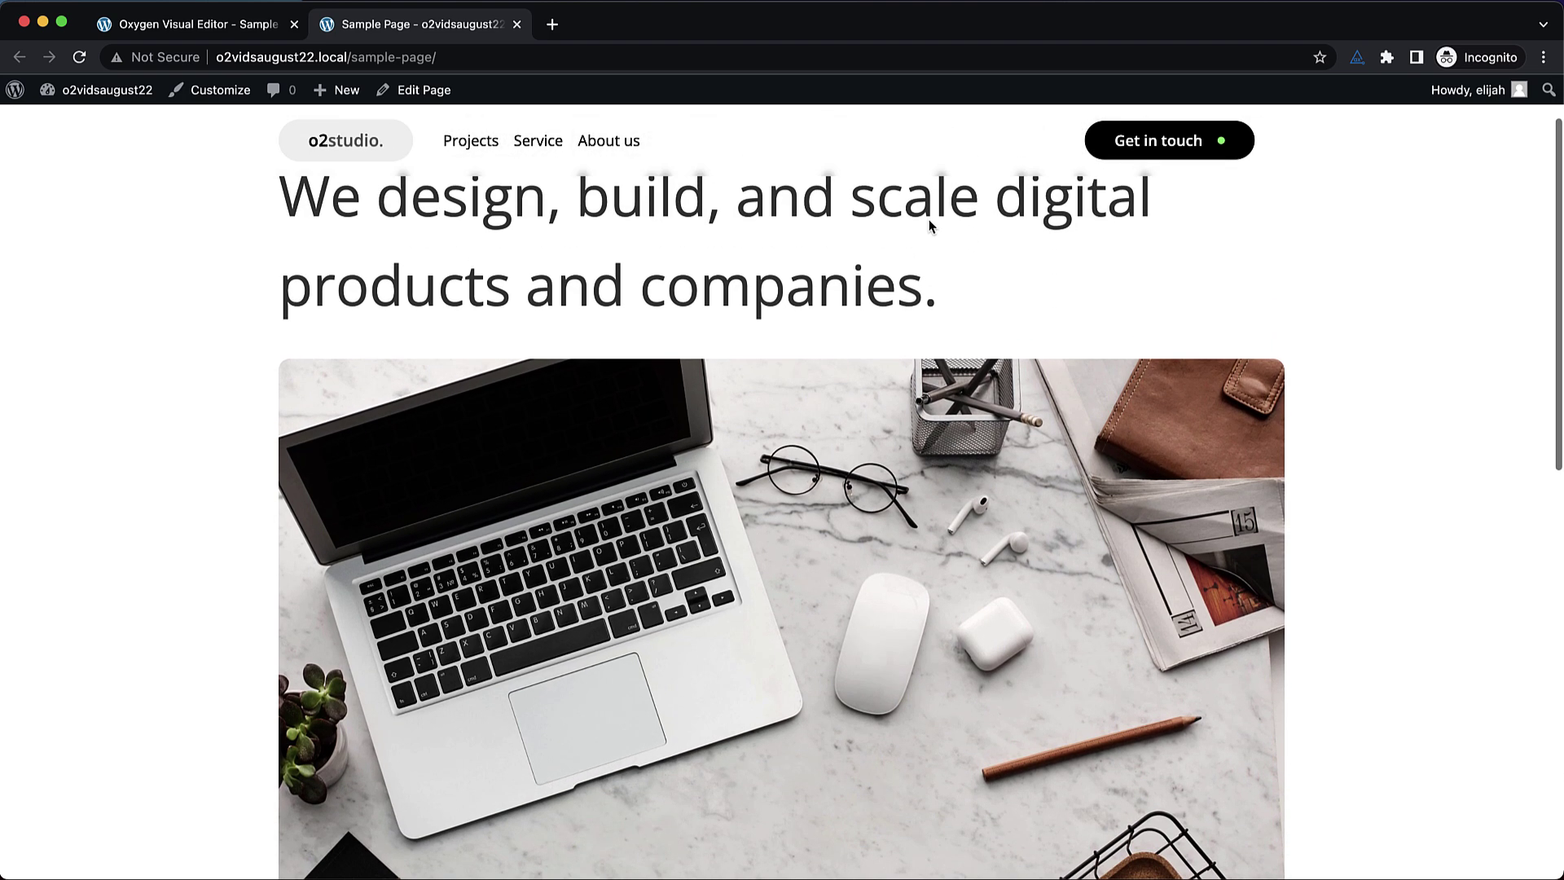
pyautogui.scroll(-4, 931, 226)
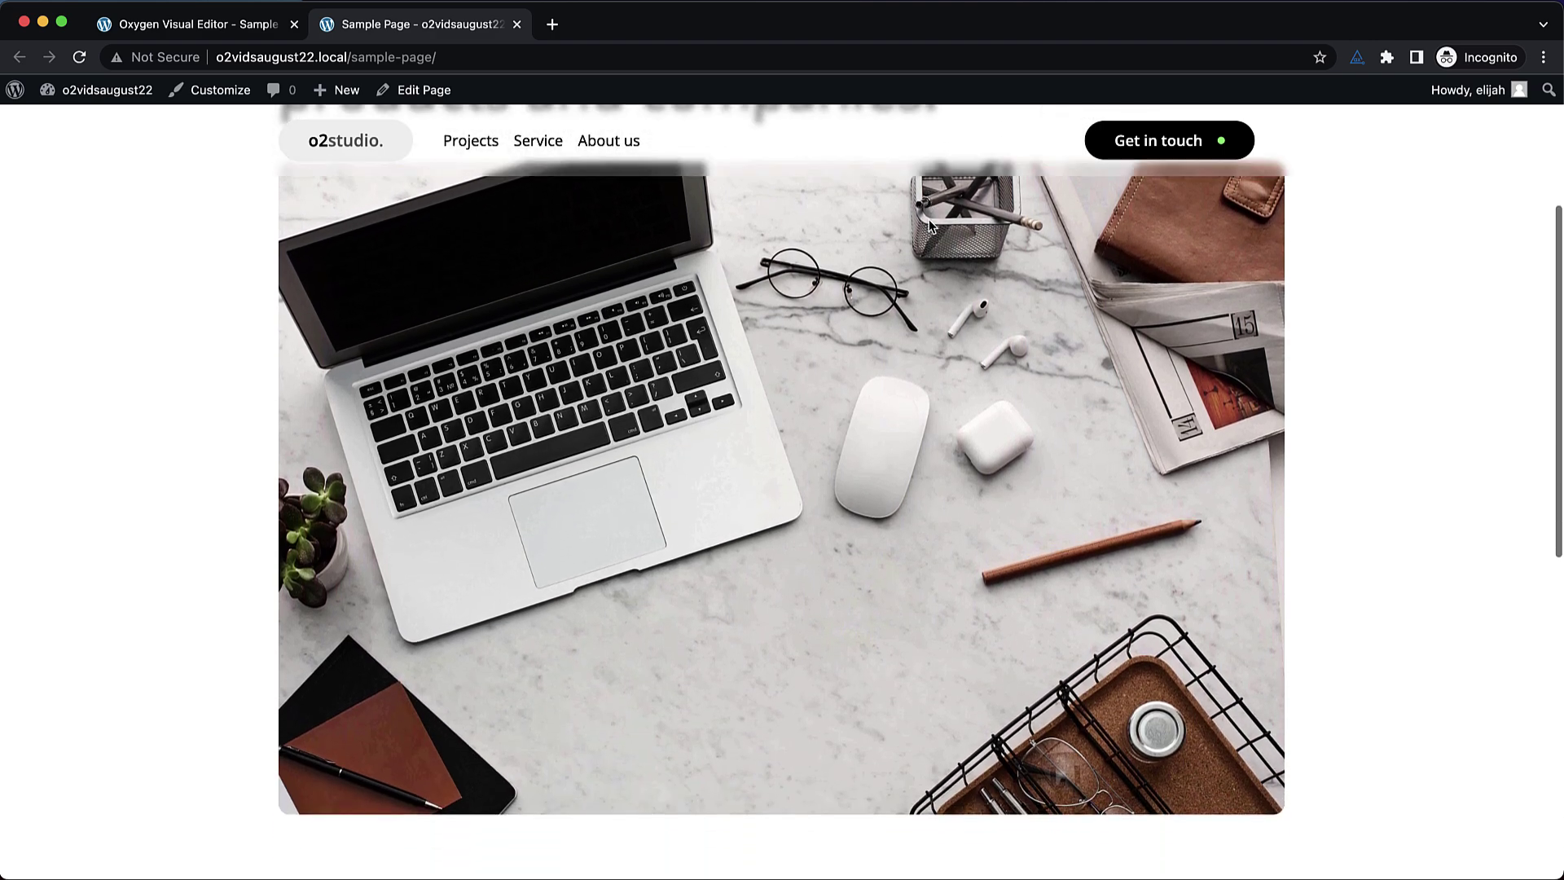
pyautogui.scroll(-5, 931, 226)
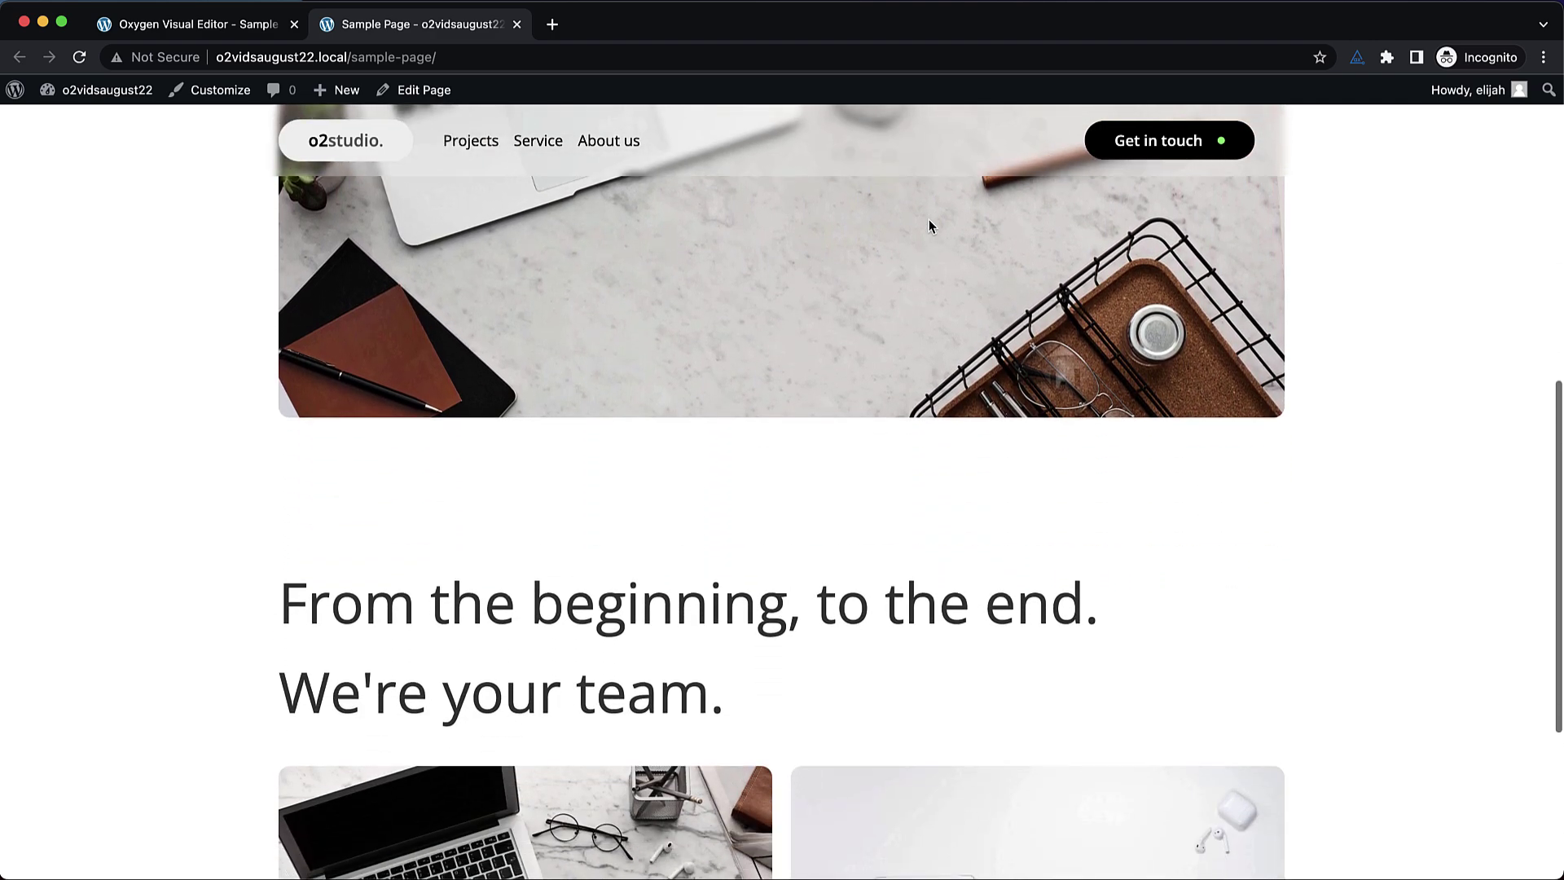
pyautogui.scroll(-4, 929, 219)
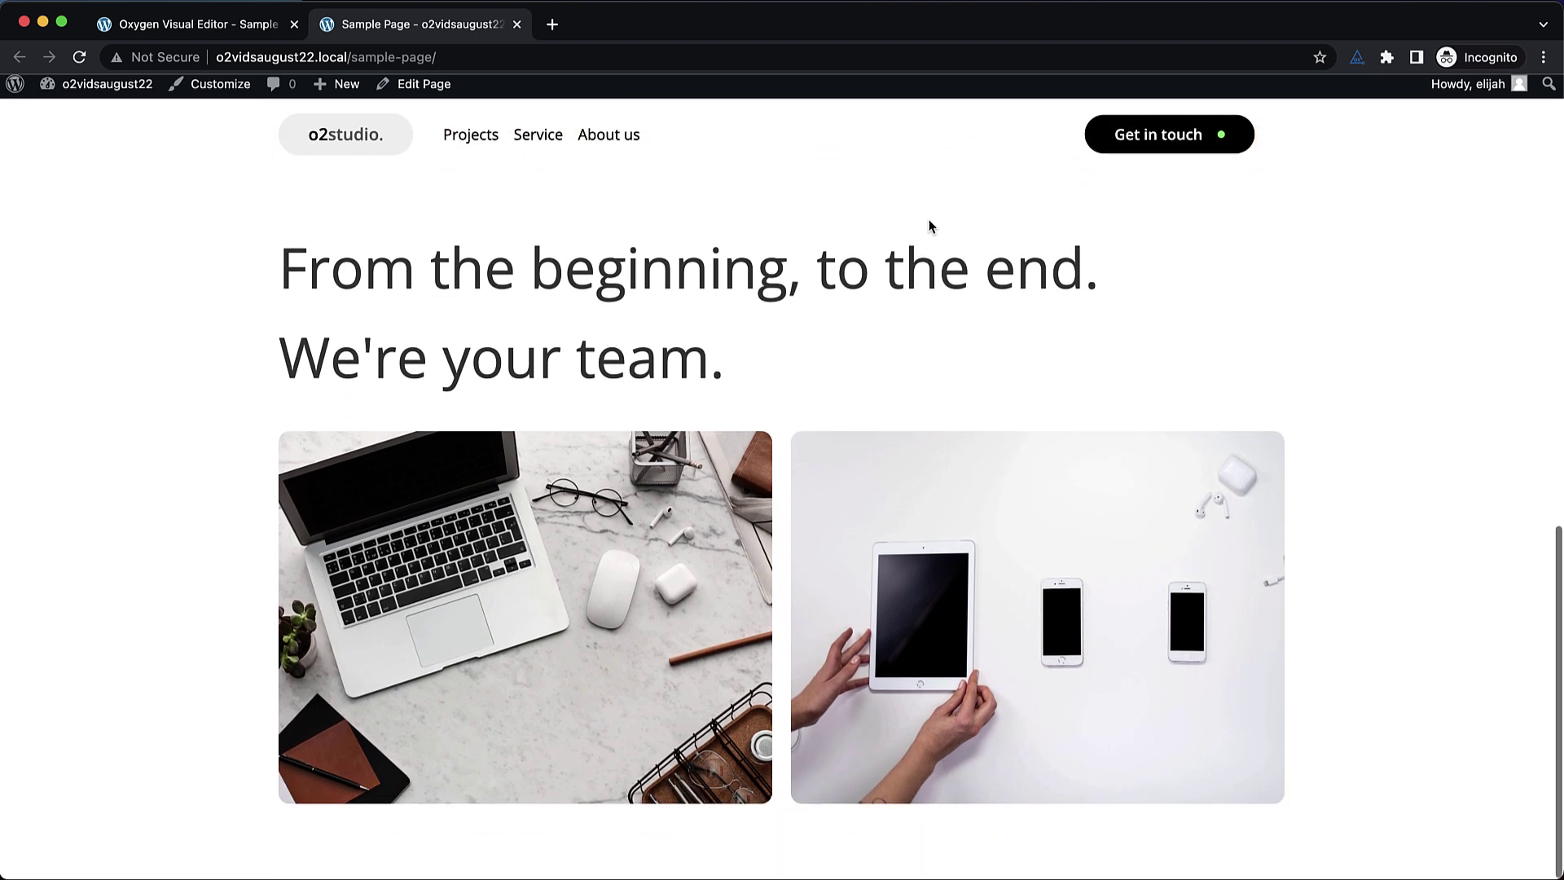
pyautogui.scroll(8, 930, 226)
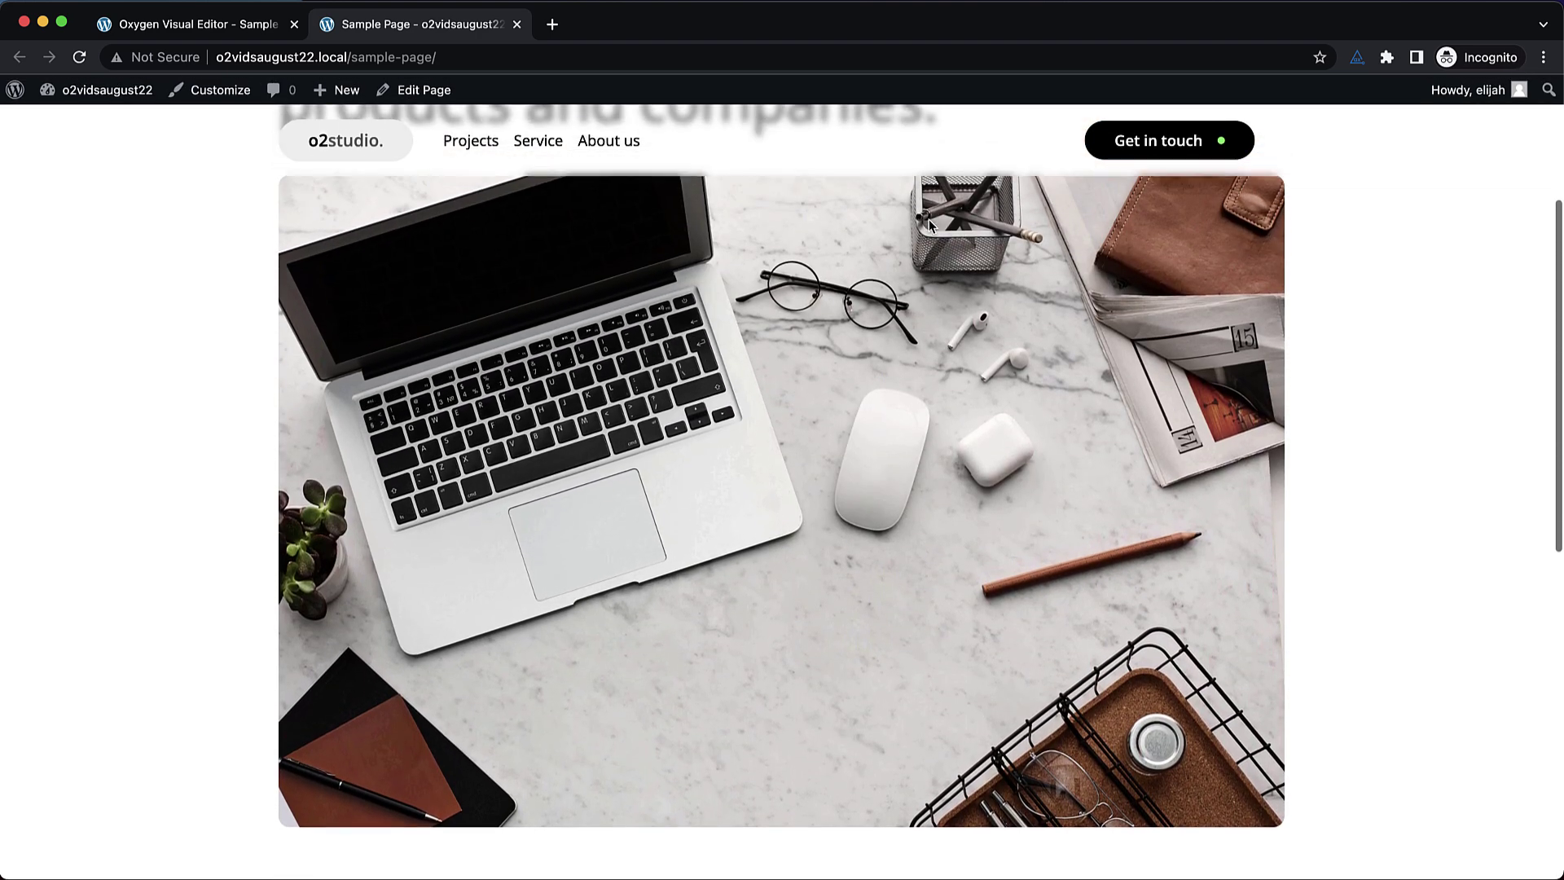
pyautogui.scroll(4, 928, 227)
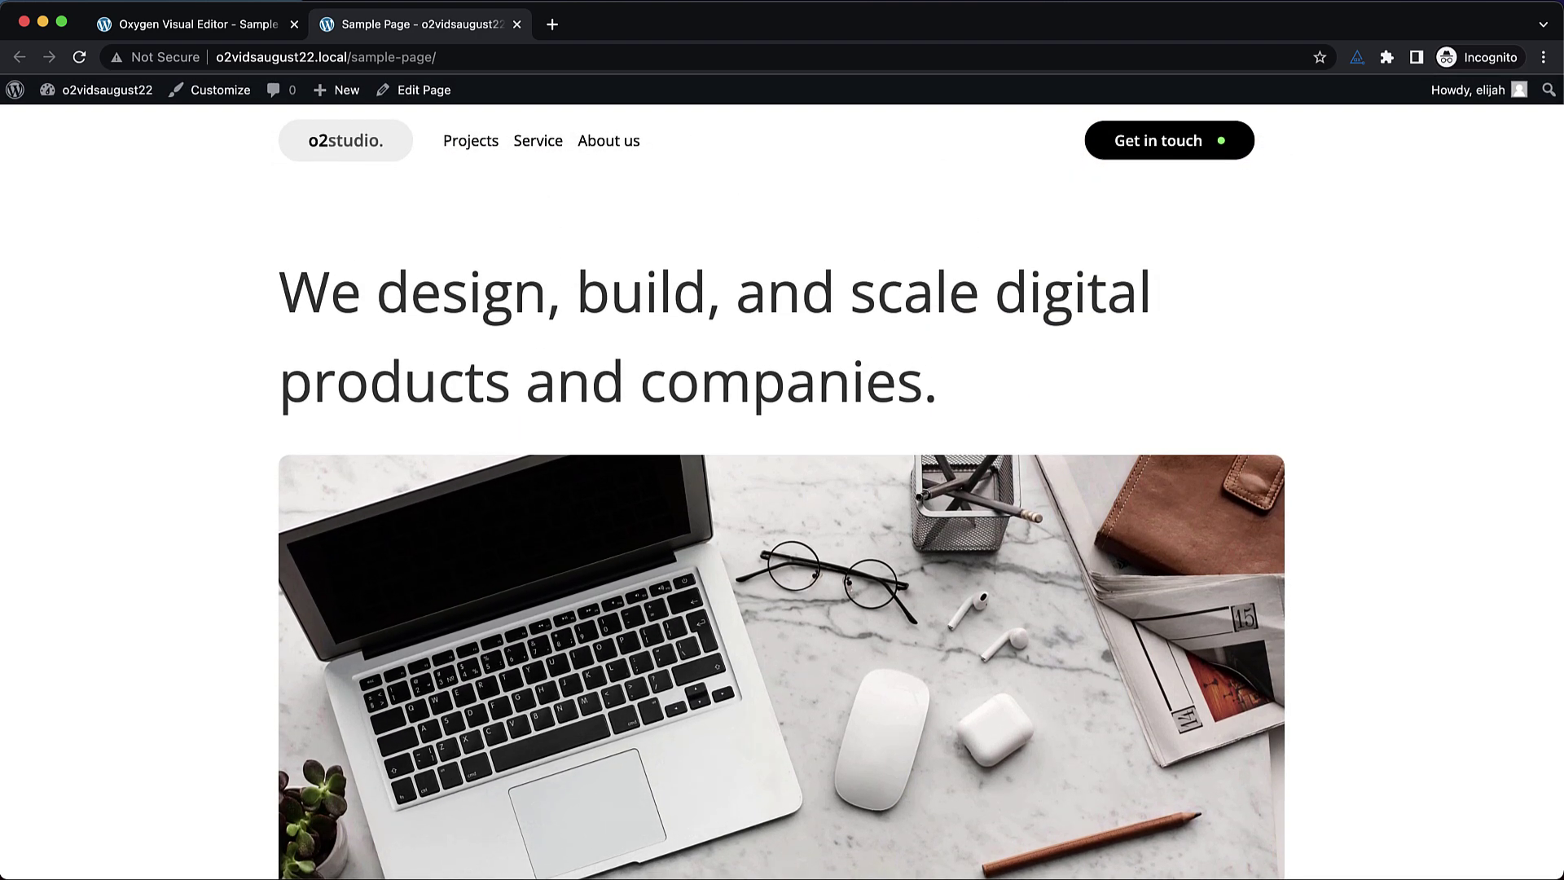
pyautogui.scroll(-2, 929, 220)
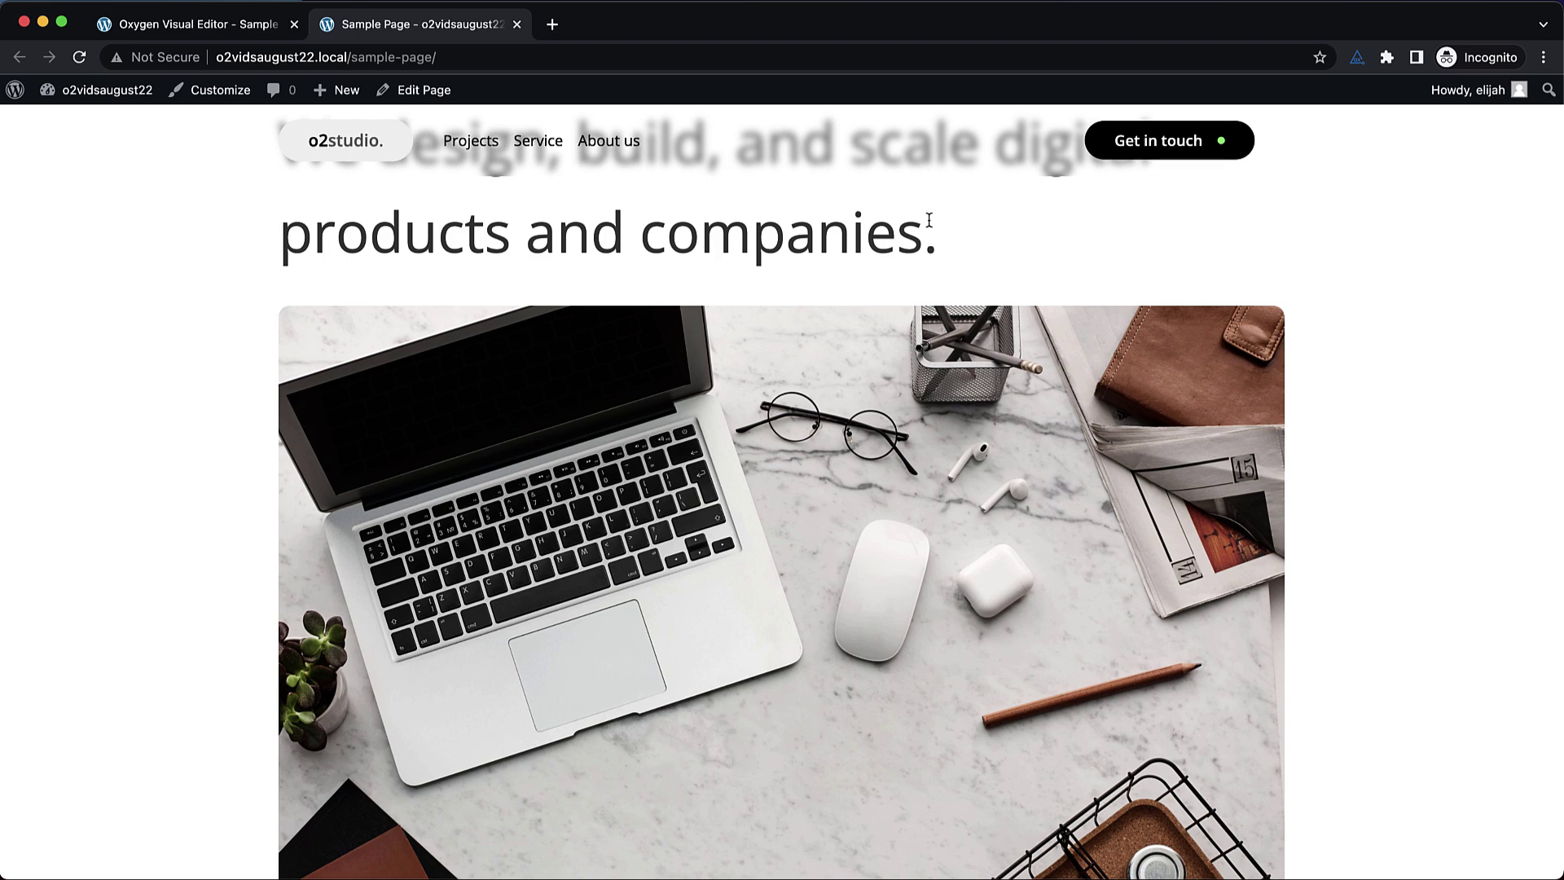
pyautogui.scroll(-1, 928, 220)
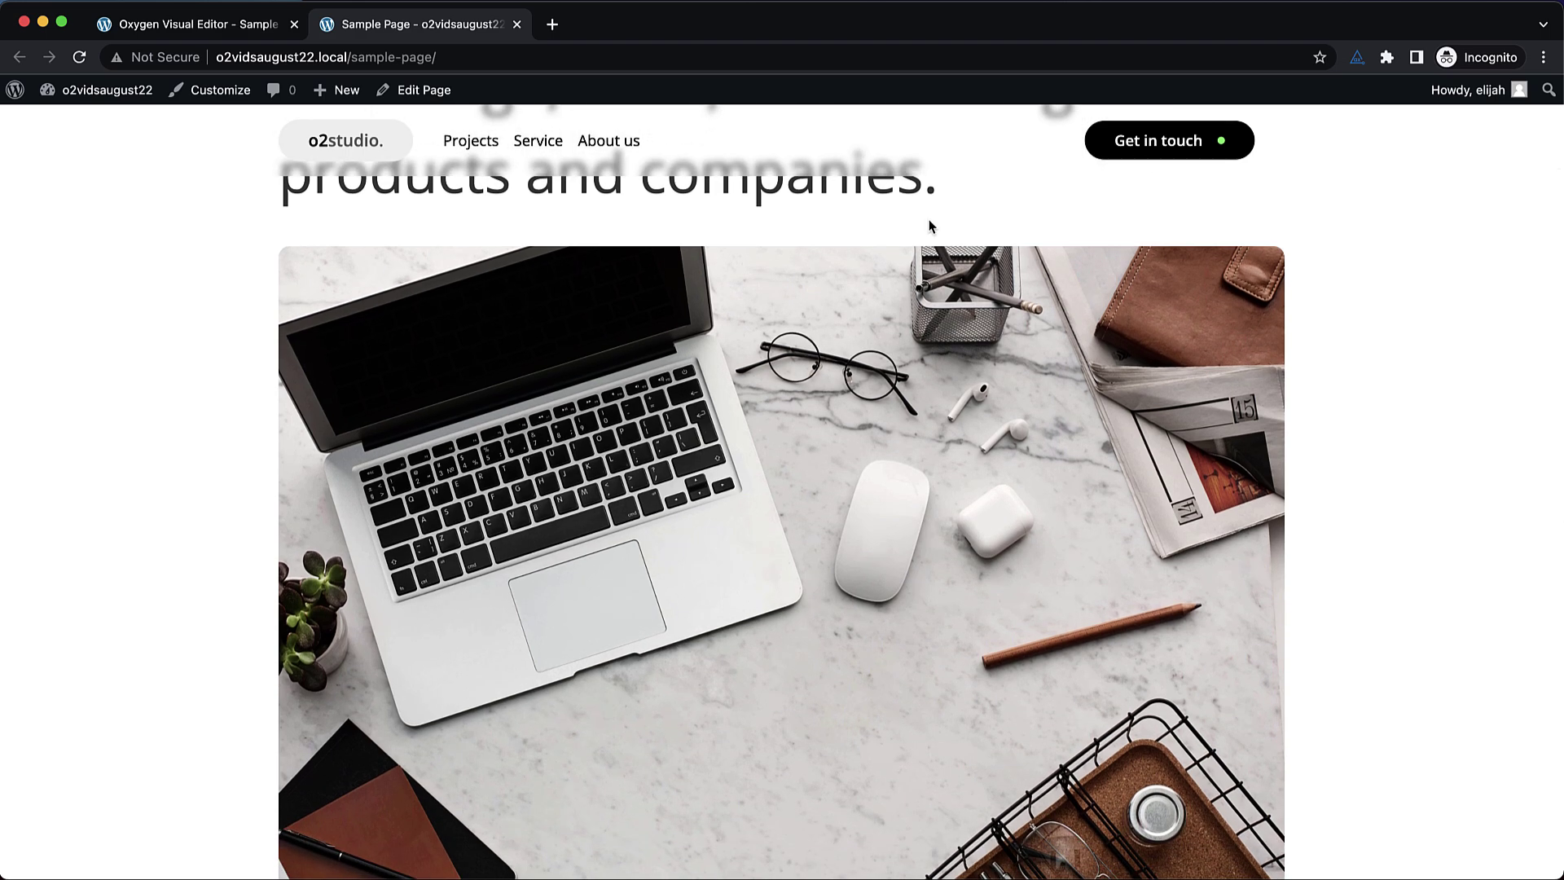